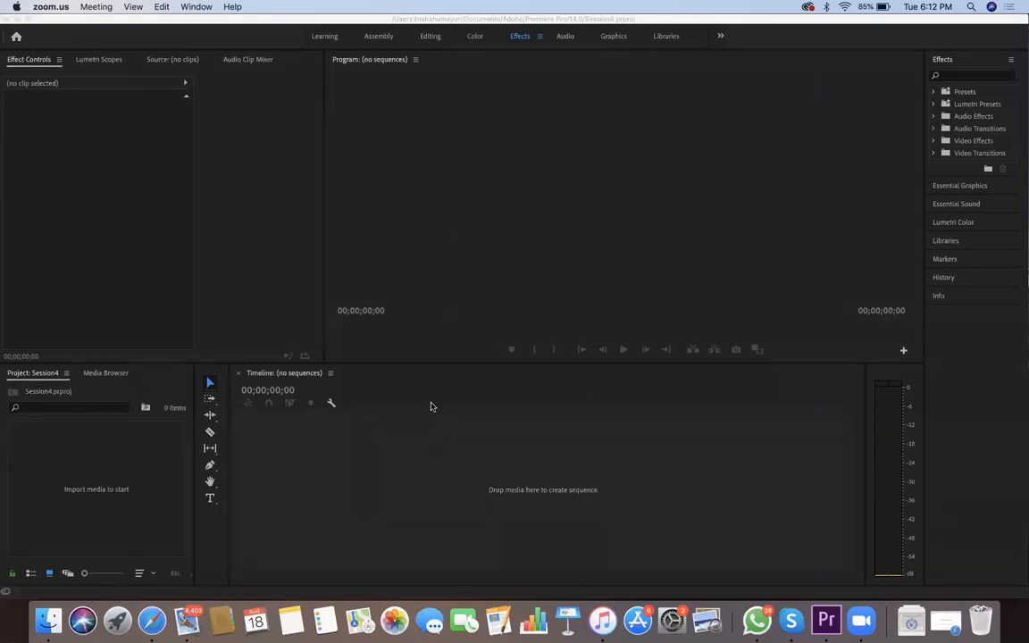
Import DSC_0046.MOV from the session folder into a new sequence and play it to about 00:00:01:43
click(518, 513)
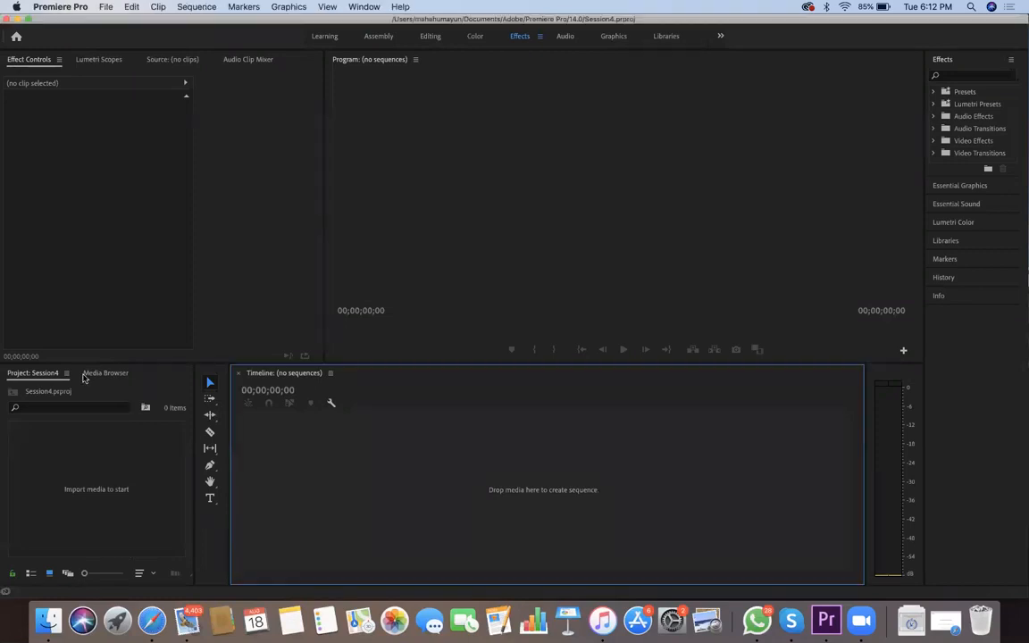
click(106, 372)
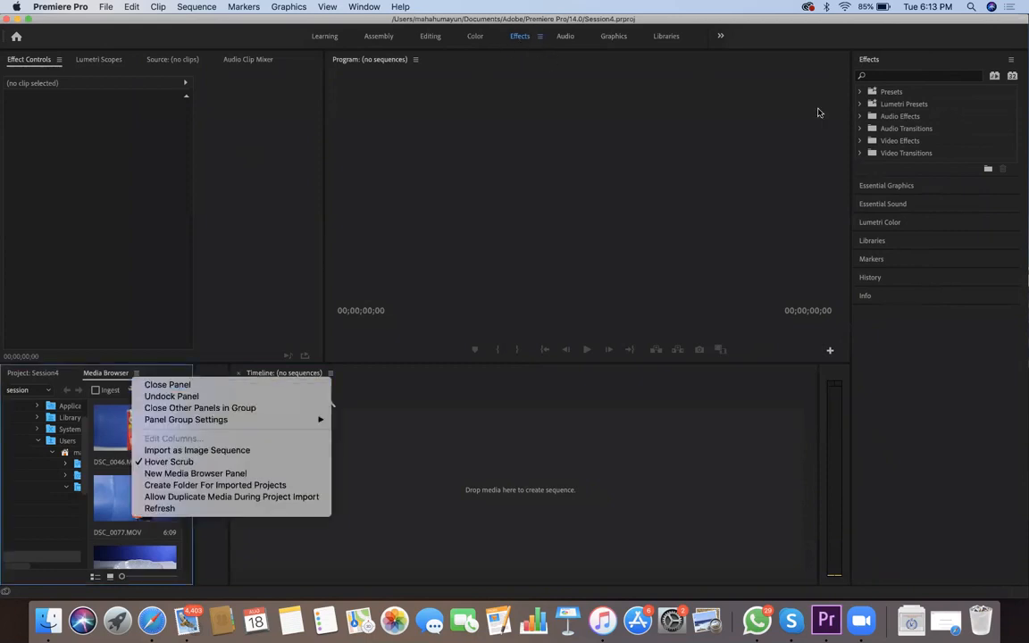
click(904, 64)
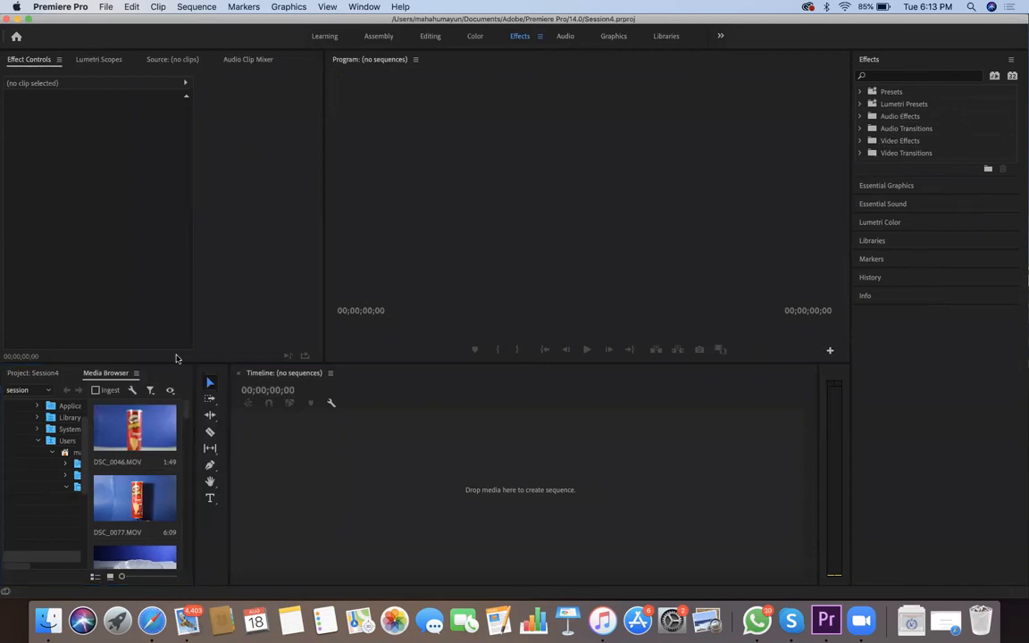
click(138, 377)
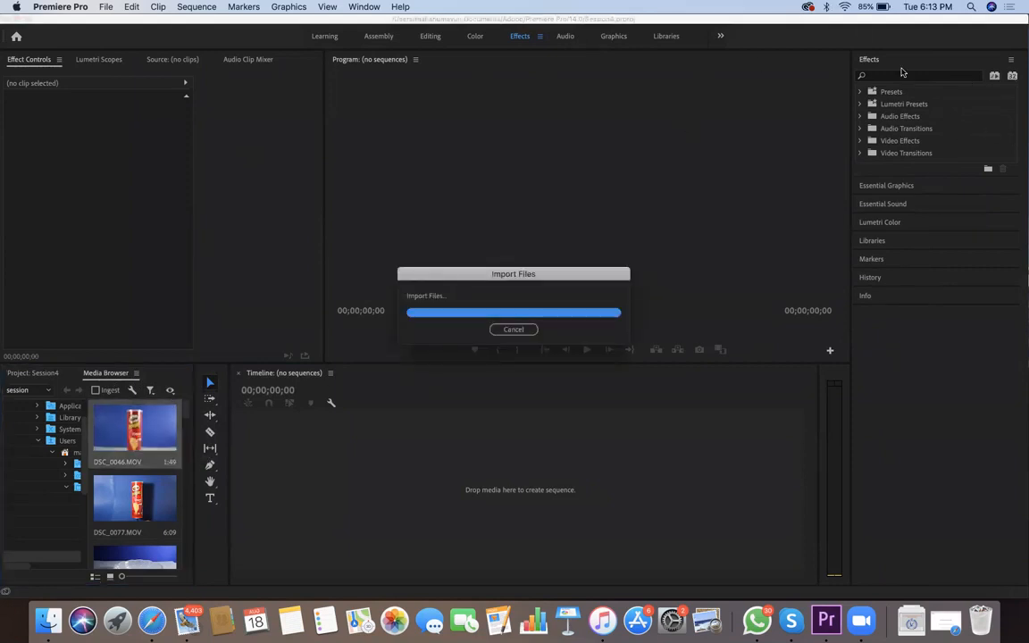
key(space)
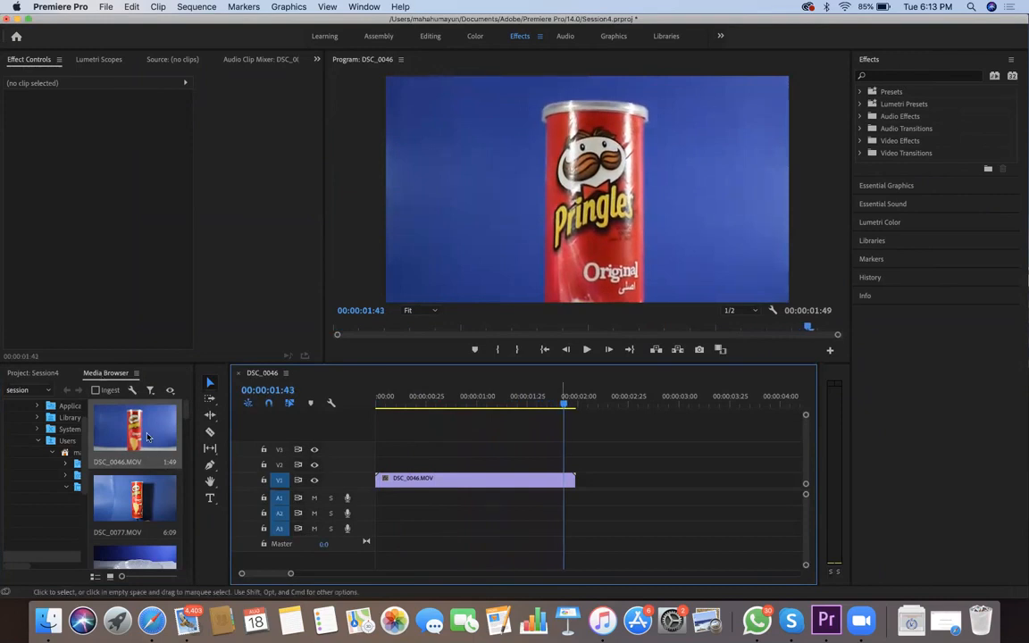
key(super+a)
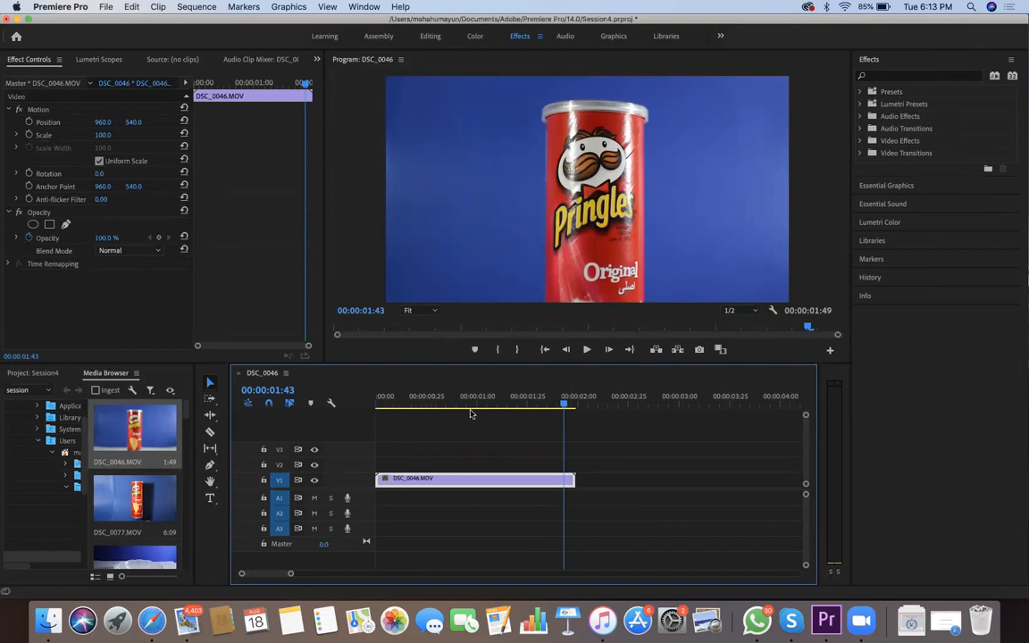
drag(564, 479, 574, 479)
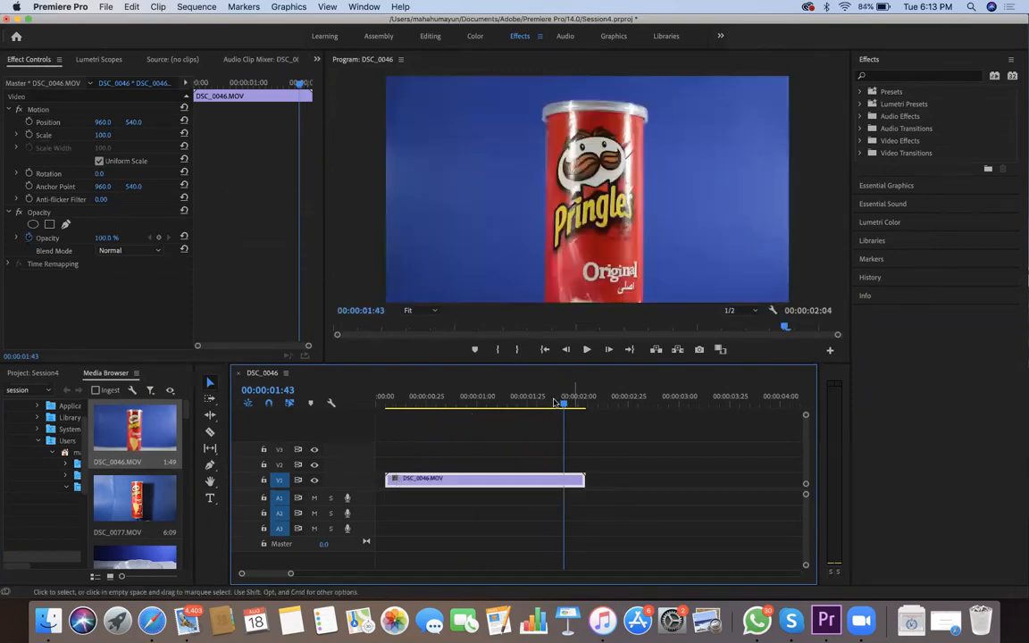
right_click(561, 480)
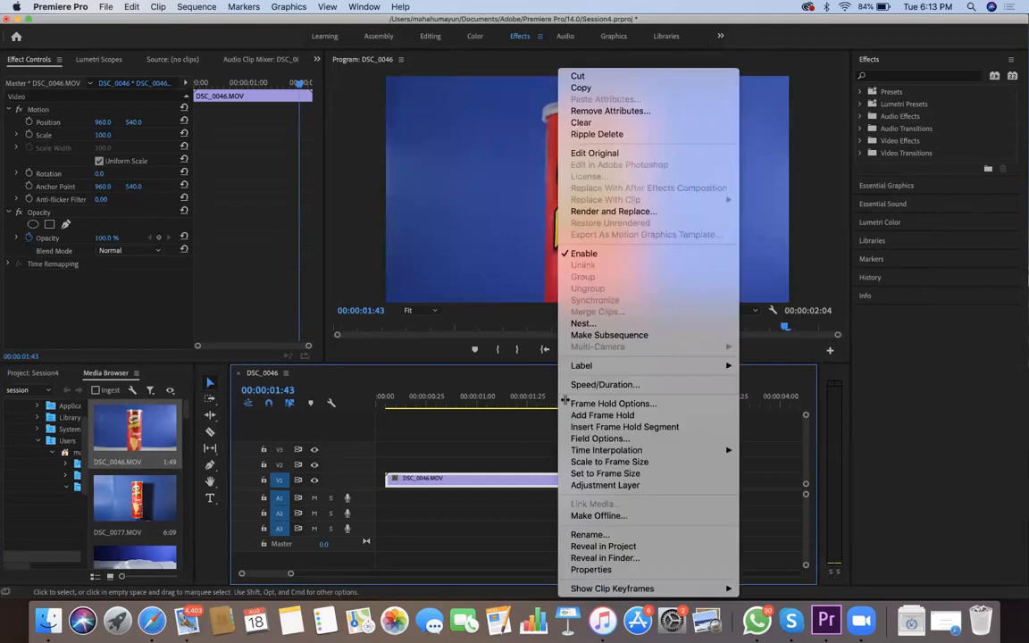
click(561, 481)
double_click(563, 481)
drag(563, 481, 438, 482)
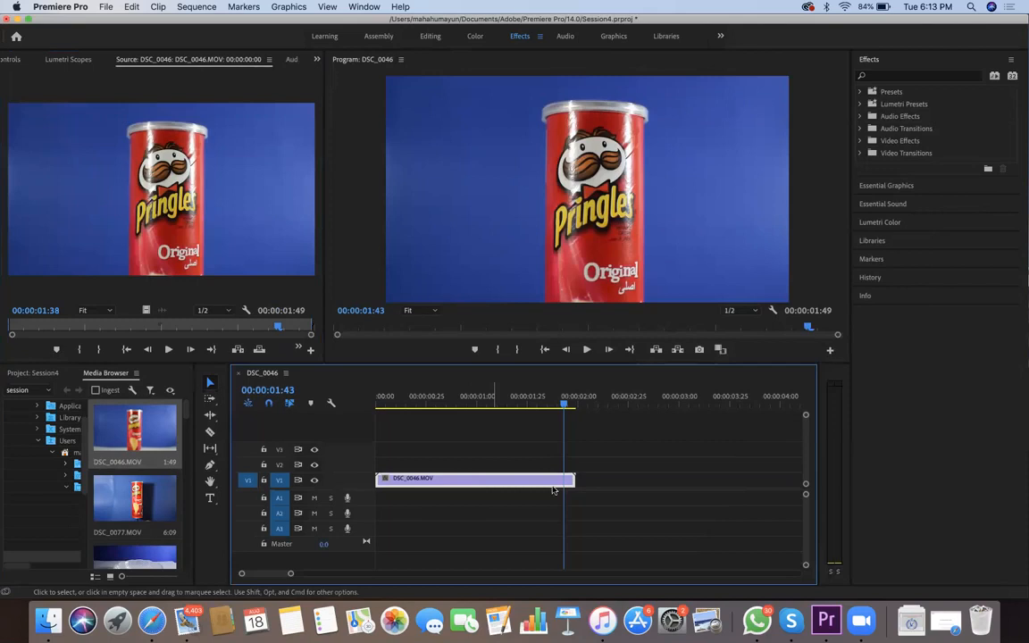
Add a frame hold to the DSC_0046.MOV clip at 00:00:01:43
right_click(497, 479)
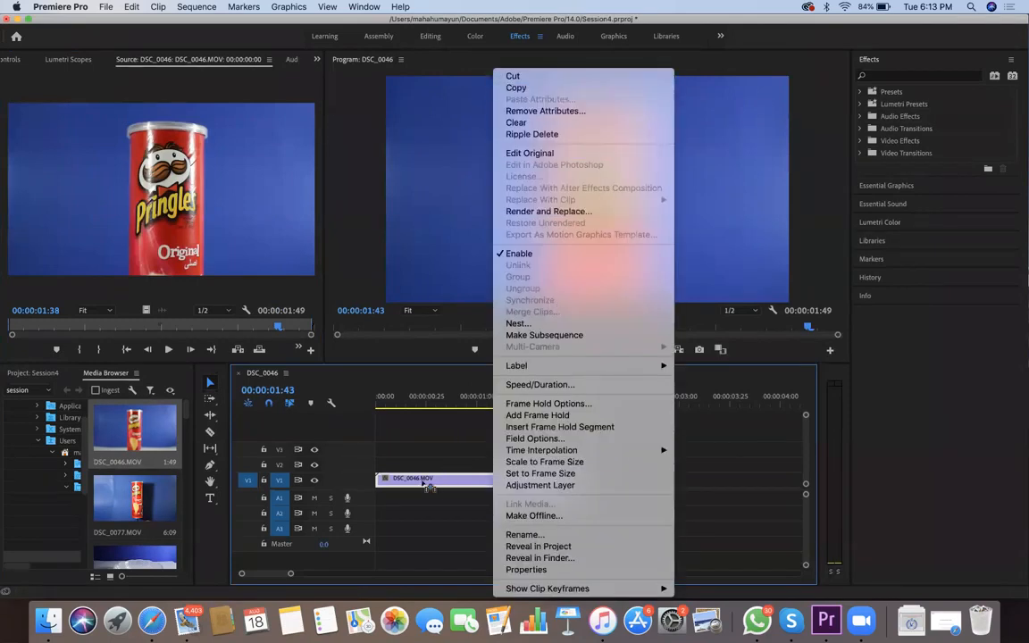
mouse_move(536, 365)
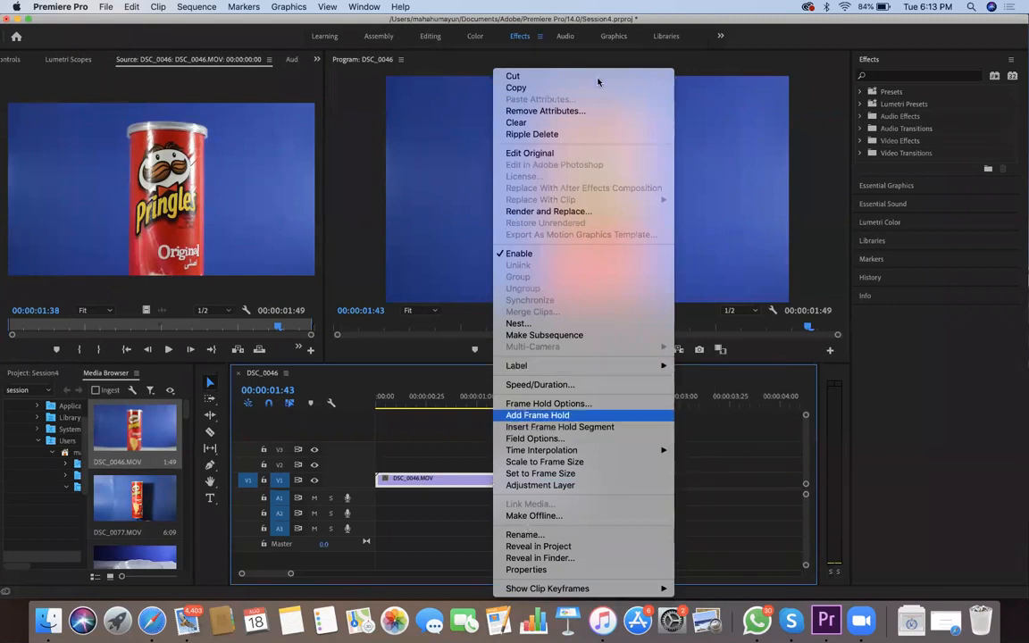
key(Return)
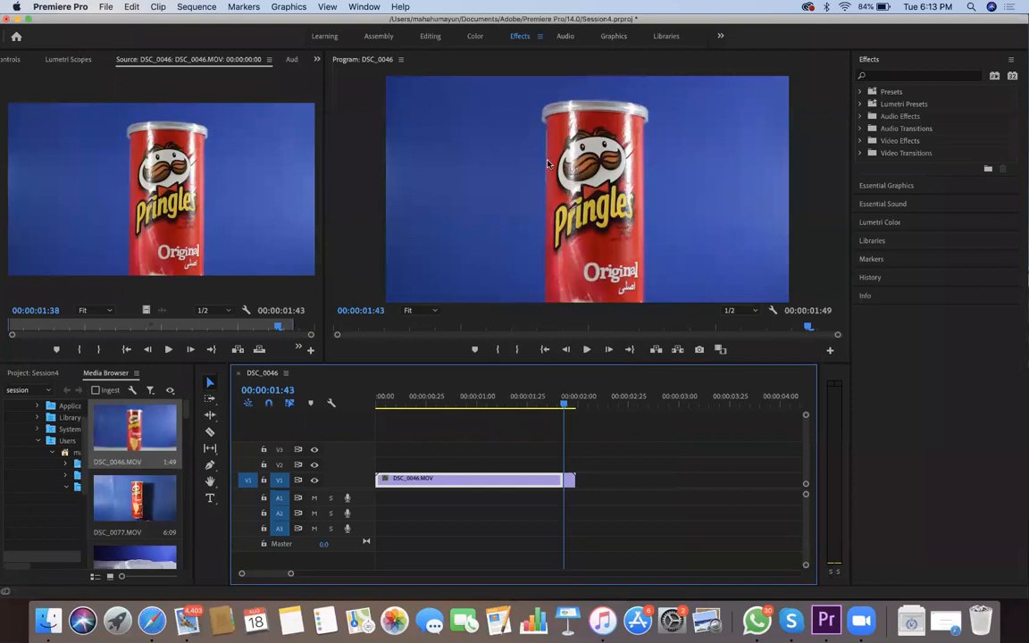
Review the frames around the frame hold cut to compare the moving footage with the held frame
mouse_move(548, 400)
mouse_down()
mouse_move(542, 367)
mouse_move(534, 406)
mouse_up()
key(space)
key(Left)
key(Left)
key(Right)
key(Left)
key(Left)
key(Left)
key(Left)
key(Left)
key(Left)
key(Right)
key(Right)
key(Right)
key(Right)
key(Right)
key(Right)
click(570, 400)
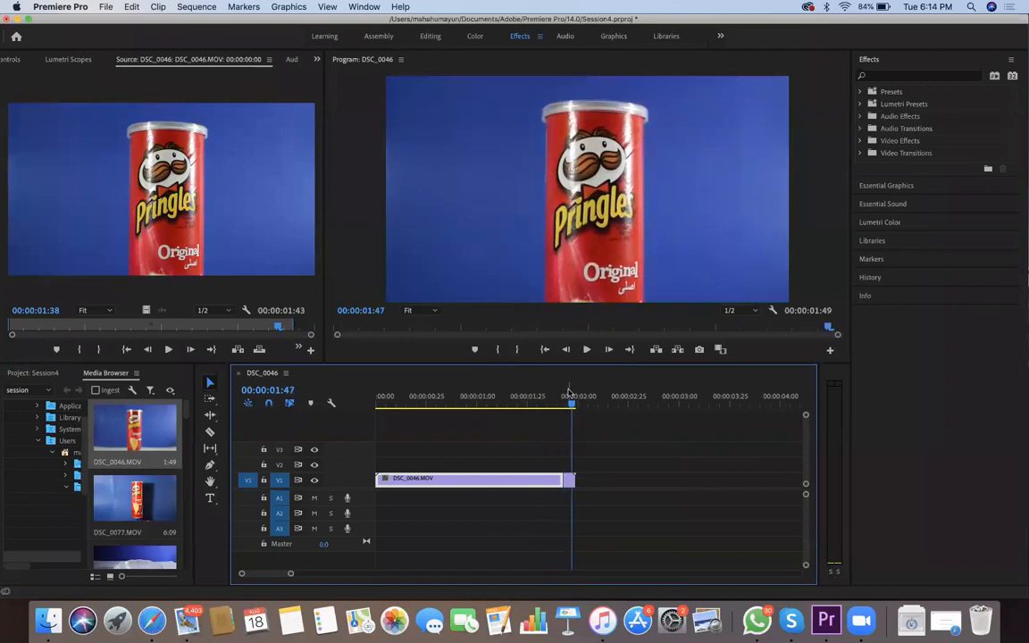
Apply the Change to Color effect from Color Correction to the short held-frame segment at the end
click(568, 480)
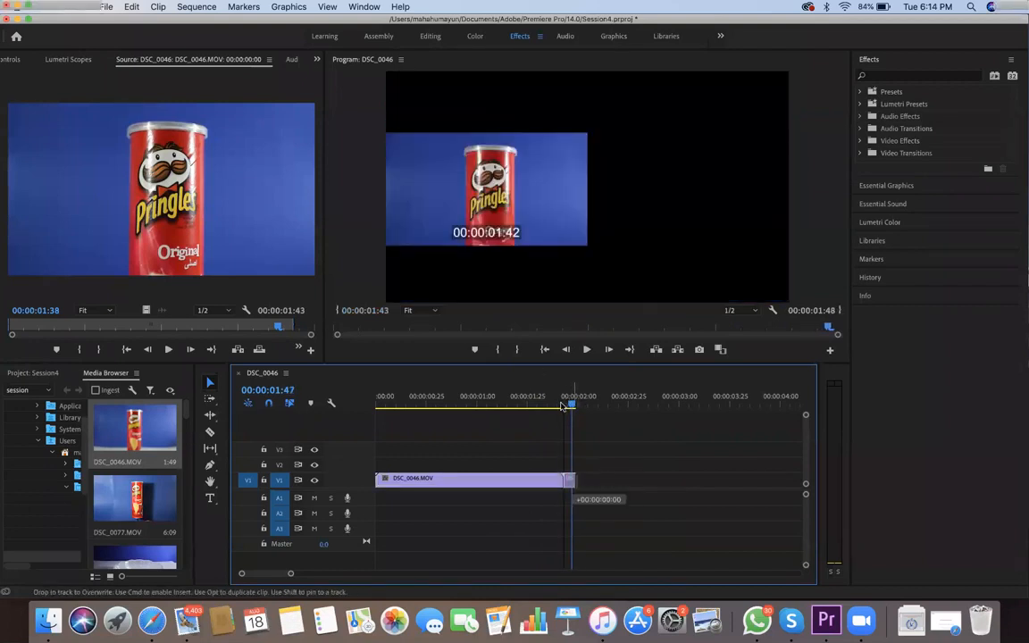
key(Left)
key(Left)
key(Left)
key(Left)
key(Left)
key(Left)
key(Left)
key(Left)
key(Left)
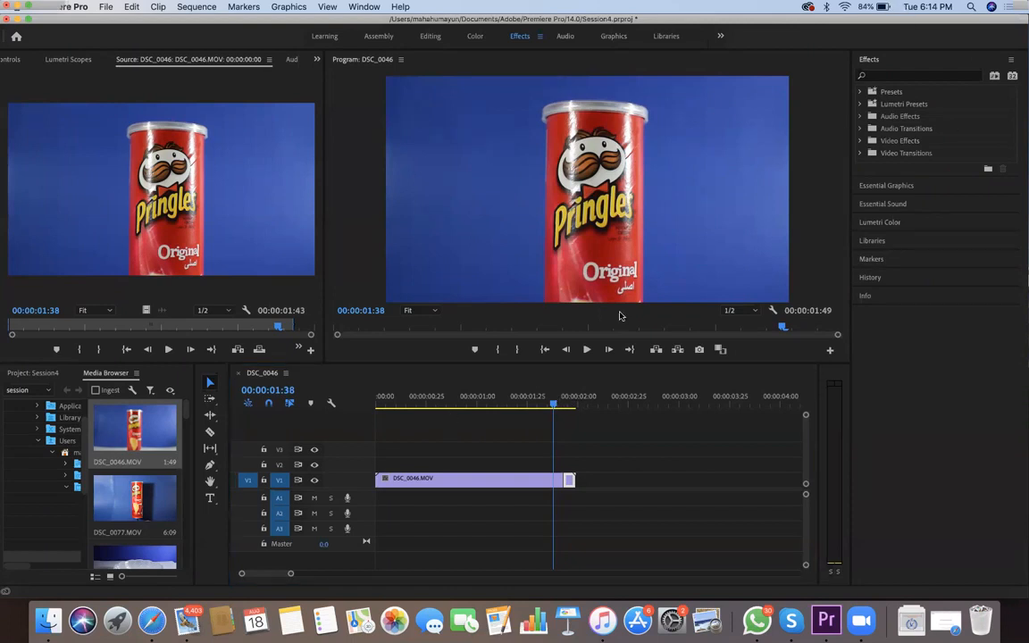
key(shift+7)
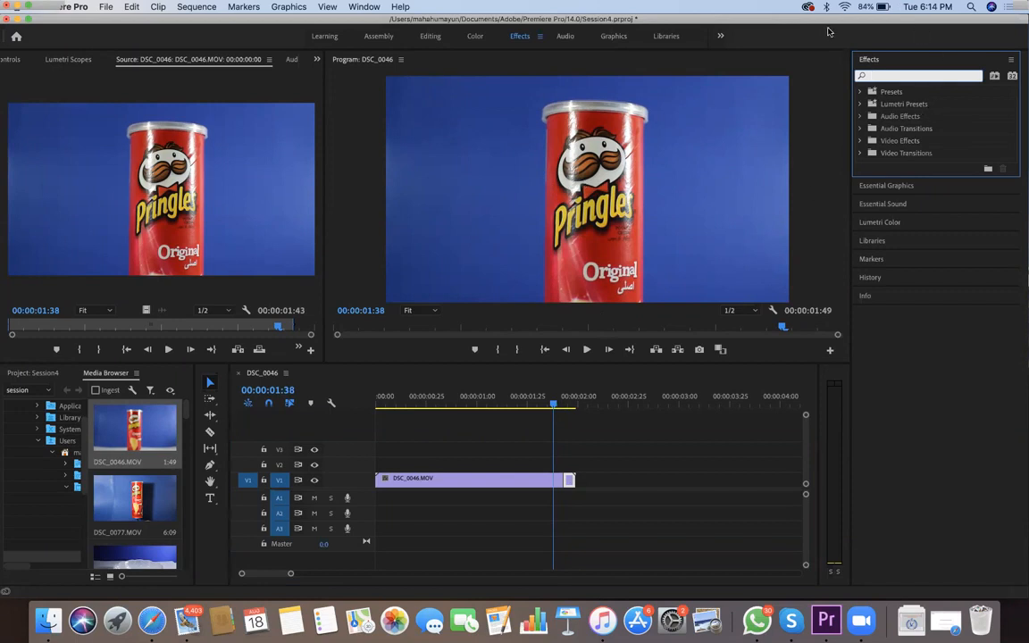
click(860, 141)
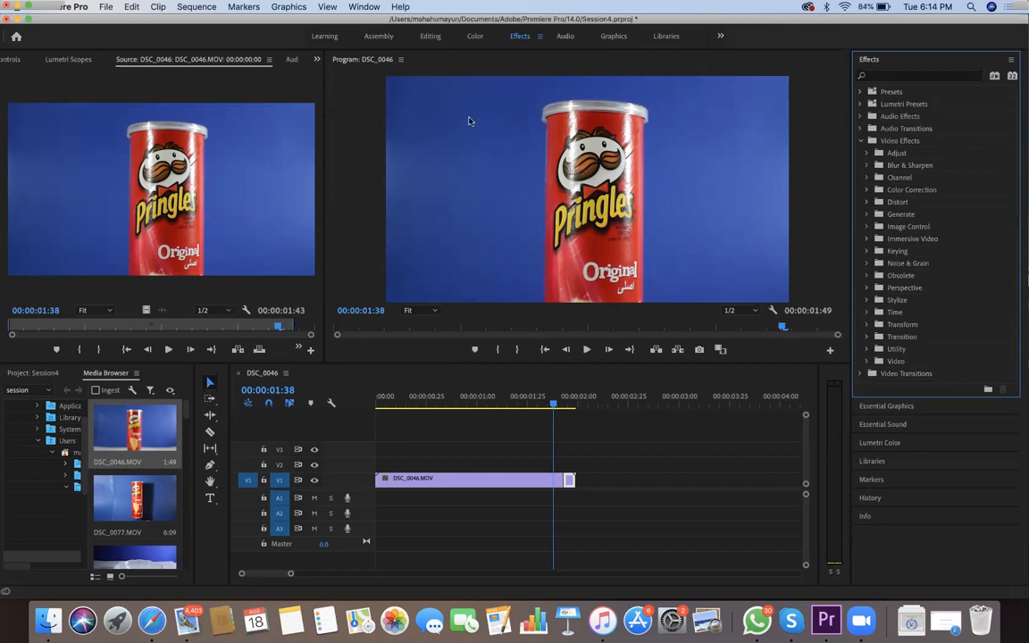
click(866, 190)
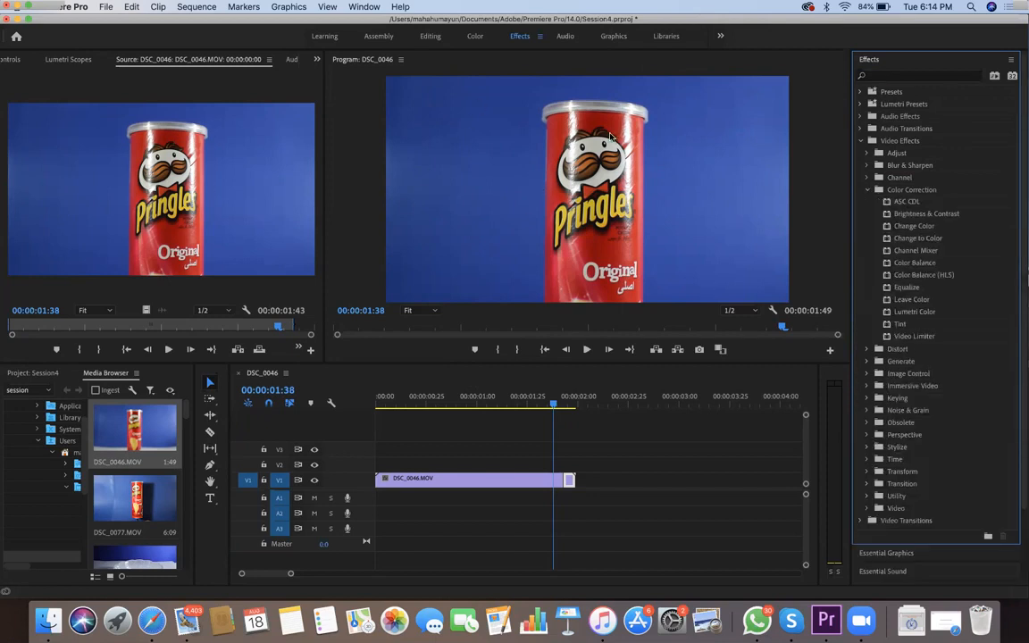
click(918, 238)
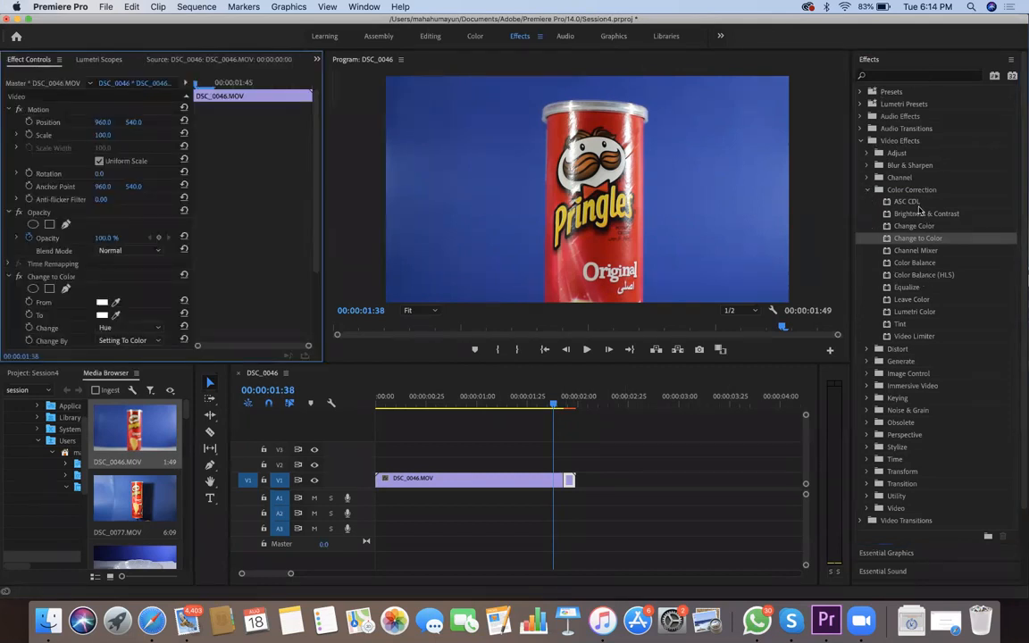
drag(916, 237, 875, 254)
Sample the blue backdrop in the picture as the From colour of the Change to Color effect
scroll(98, 223, down, 5)
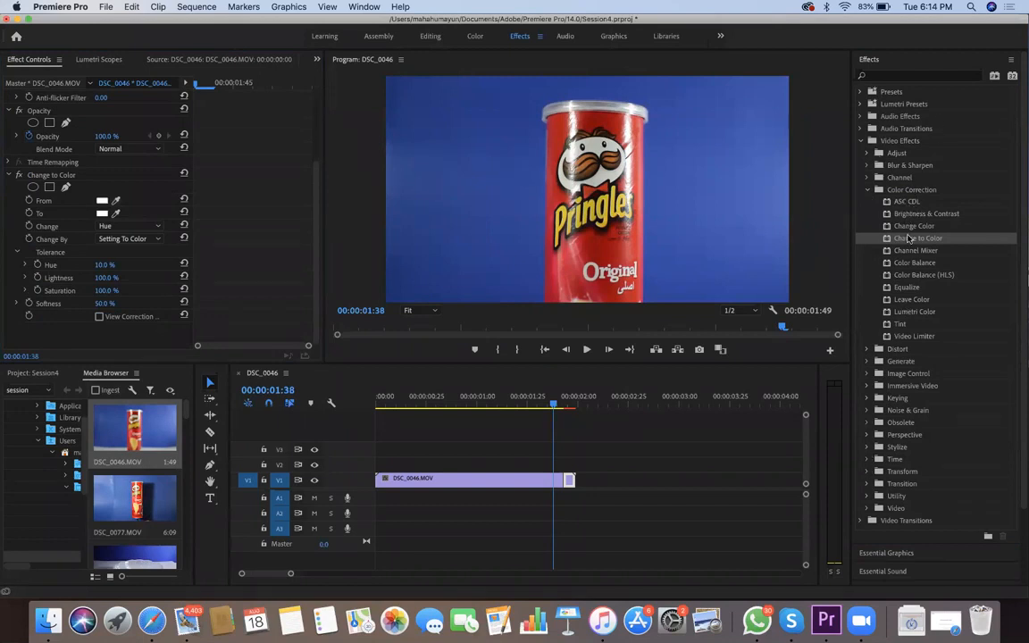
click(116, 201)
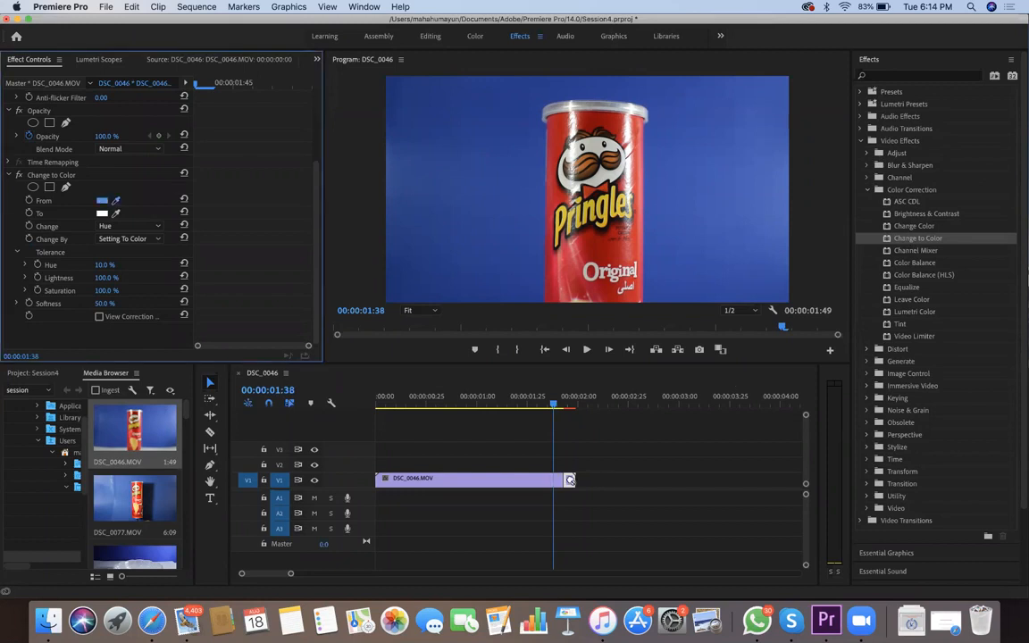
click(732, 268)
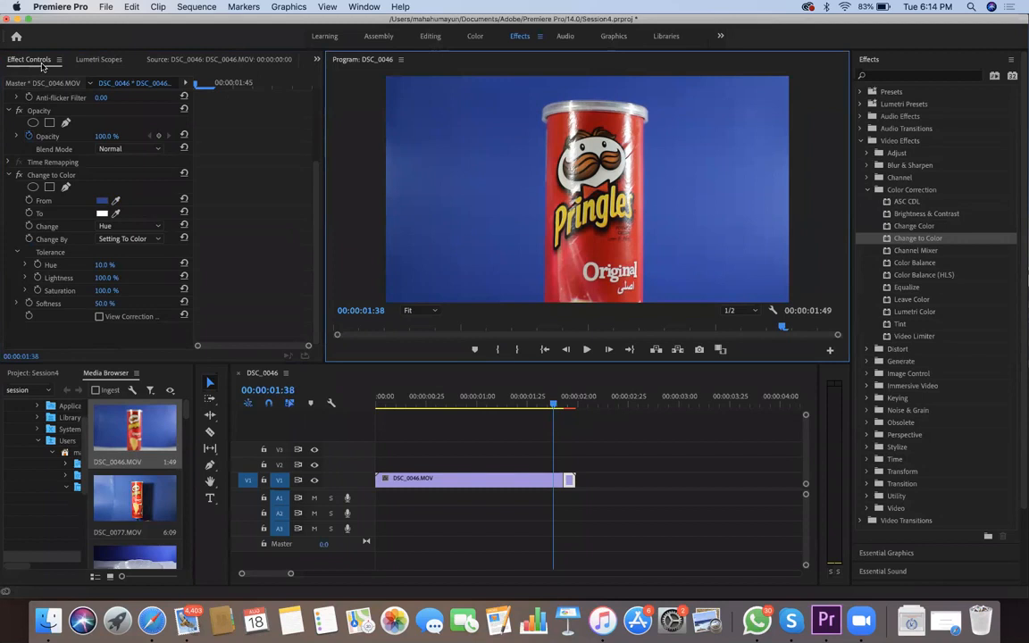
Set the To colour of the Change to Color effect to dark green 336E50 and preview the held segment
click(101, 214)
click(461, 280)
mouse_move(461, 279)
mouse_down()
mouse_move(464, 330)
mouse_move(522, 369)
mouse_up()
click(537, 299)
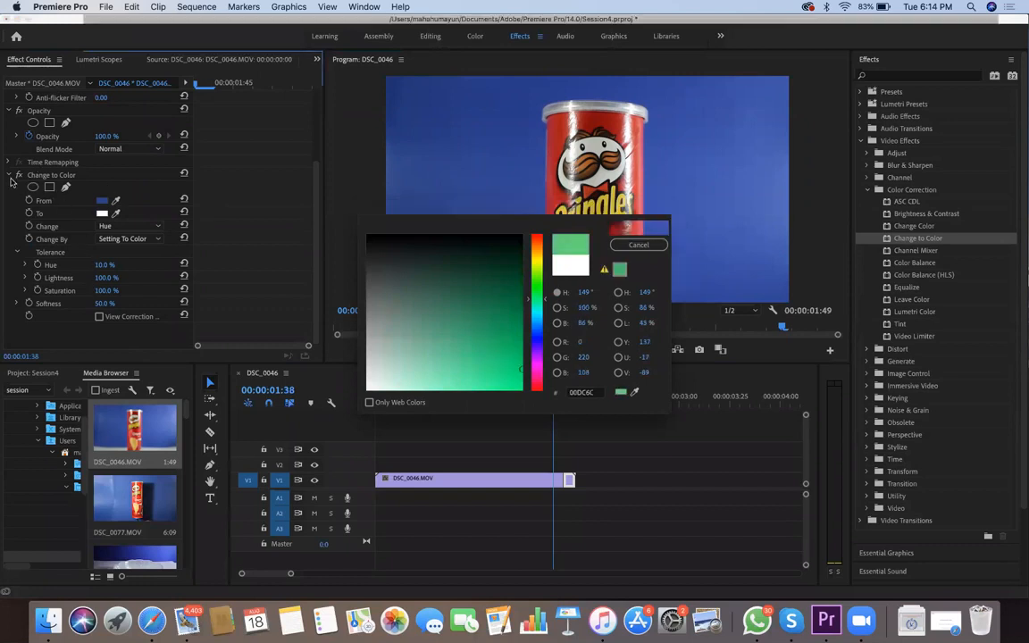
key(Return)
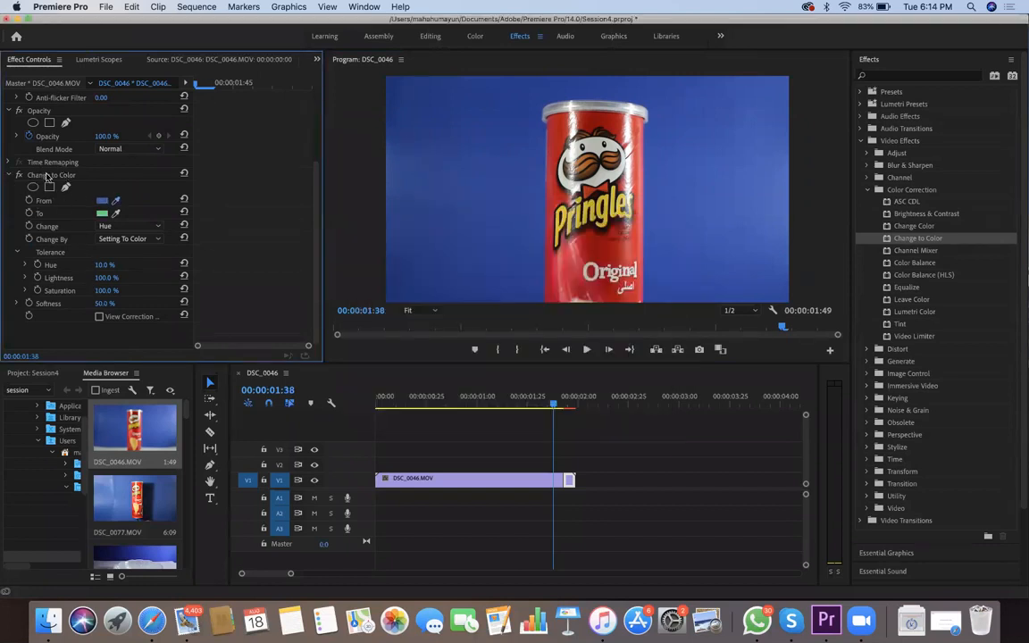
click(101, 214)
drag(458, 301, 450, 302)
key(Return)
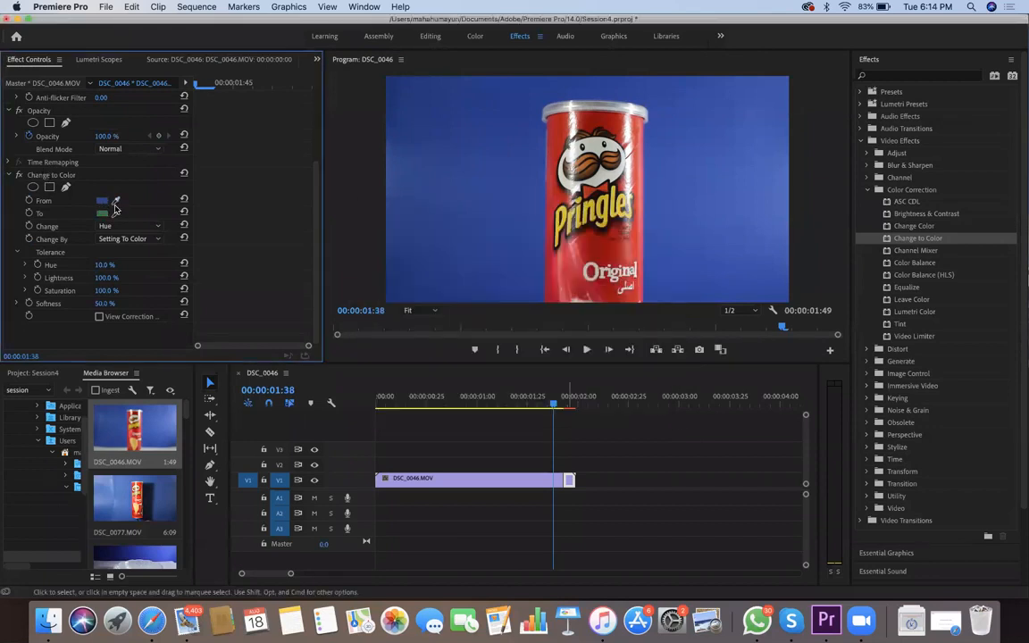
key(space)
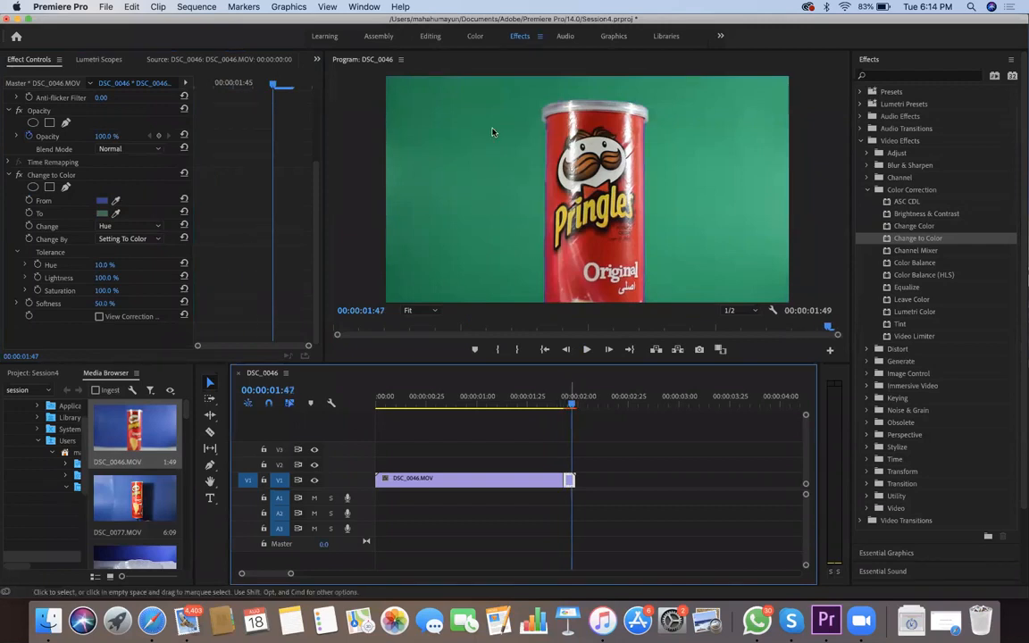
Paste a copy of the green held-frame segment directly after the original on V1
key(super+v)
key(Left)
key(Left)
key(Left)
key(Left)
key(Left)
key(Left)
key(Left)
key(Left)
key(Left)
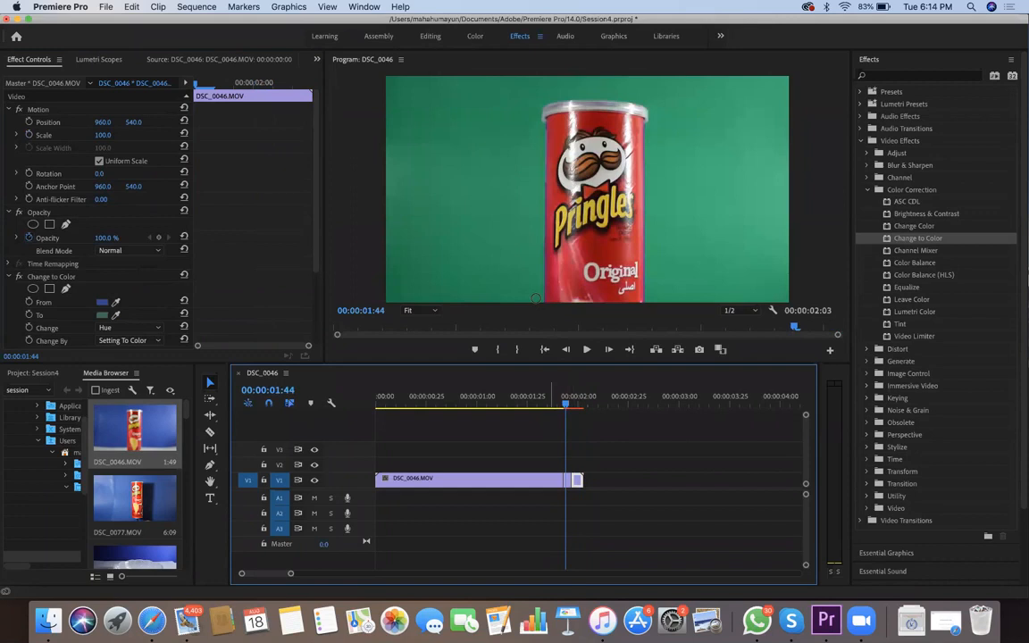
Change the To colour of the duplicated segment's Change to Color effect to purple
key(Right)
key(Right)
key(Right)
key(Right)
key(Right)
click(116, 302)
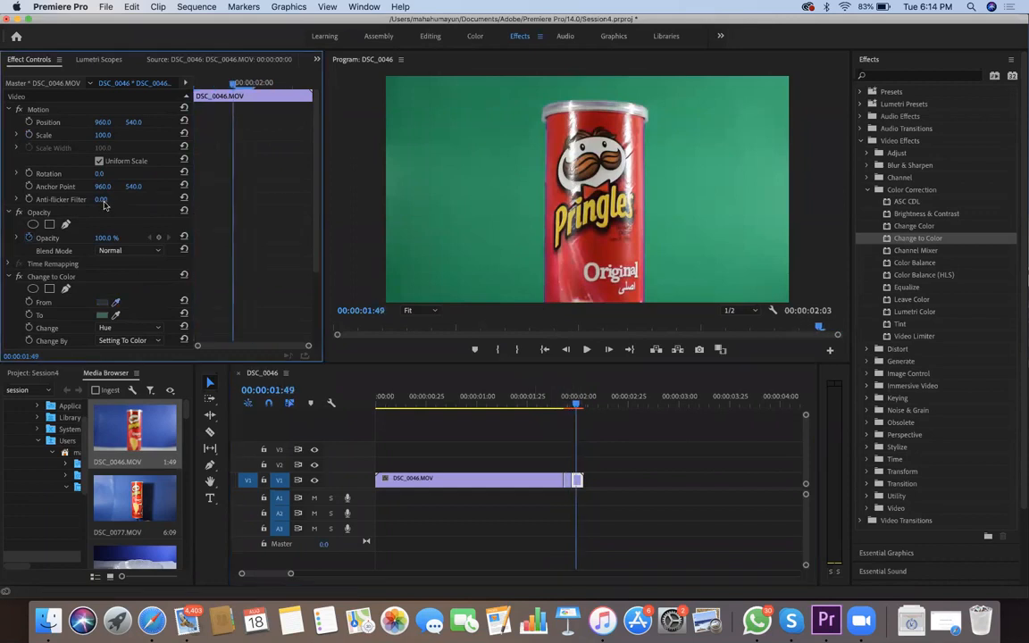
click(102, 315)
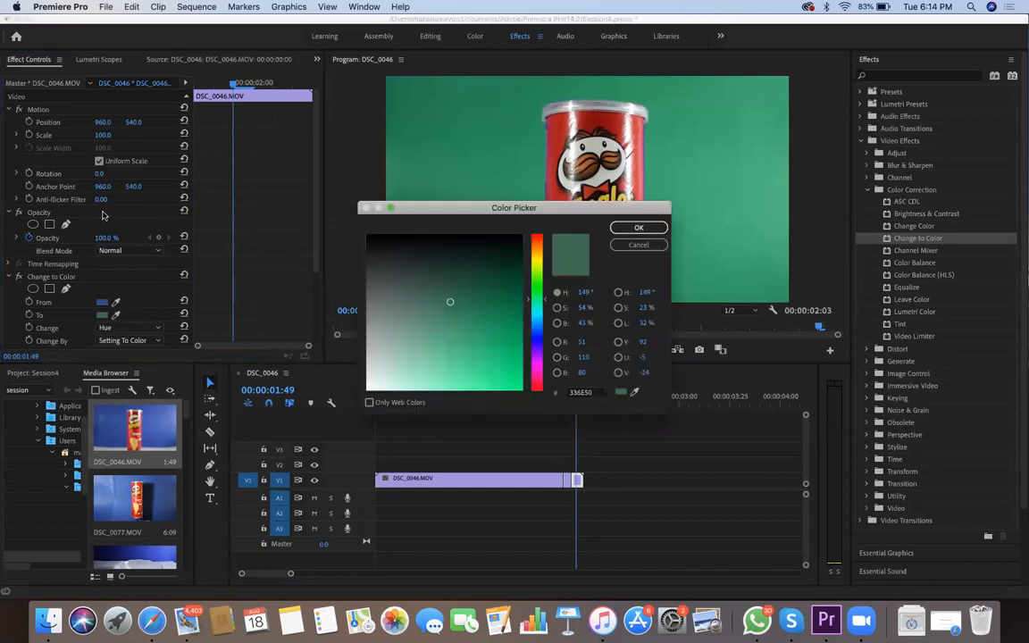
click(536, 354)
drag(449, 301, 514, 365)
key(Return)
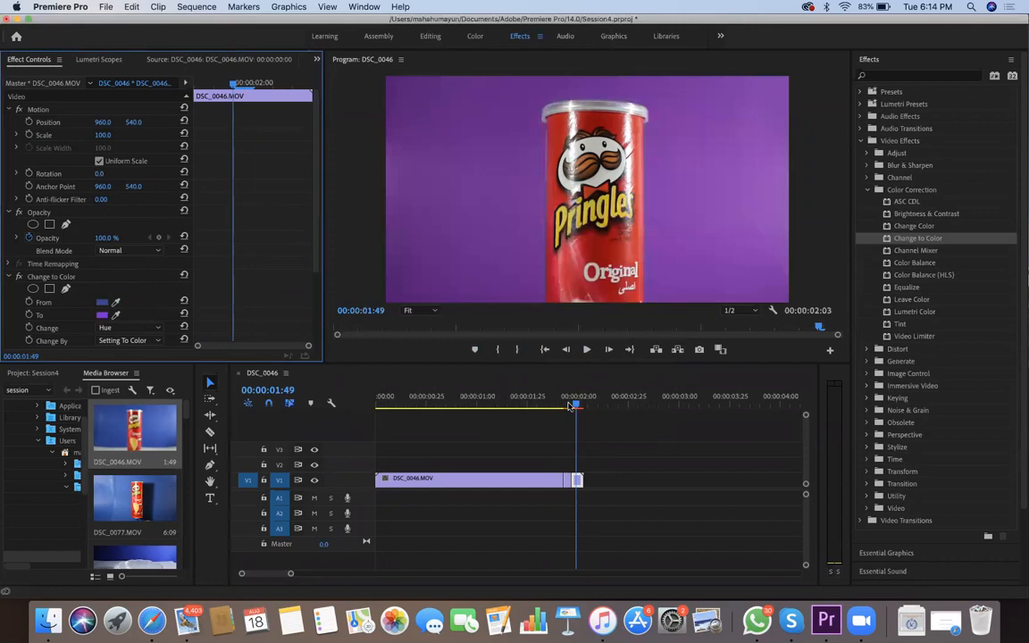
Review the transition between the green and purple held-frame segments frame by frame
key(Left)
key(Left)
key(Left)
key(Left)
key(Left)
key(Left)
key(Right)
key(Right)
key(Right)
key(Right)
key(Left)
key(Left)
key(Left)
key(Right)
key(Right)
key(Right)
key(Left)
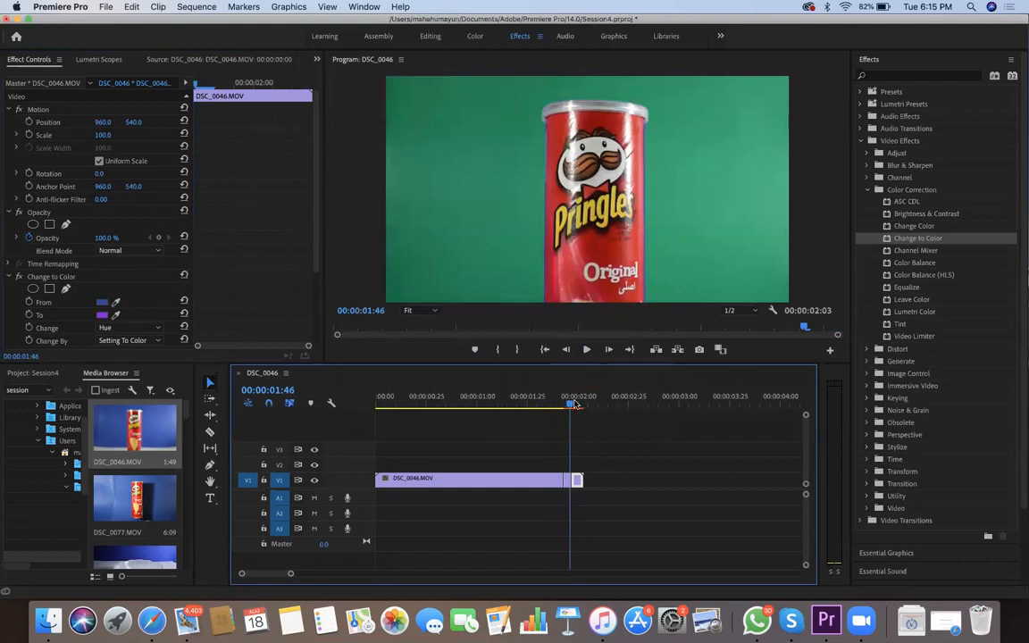
drag(574, 406, 577, 409)
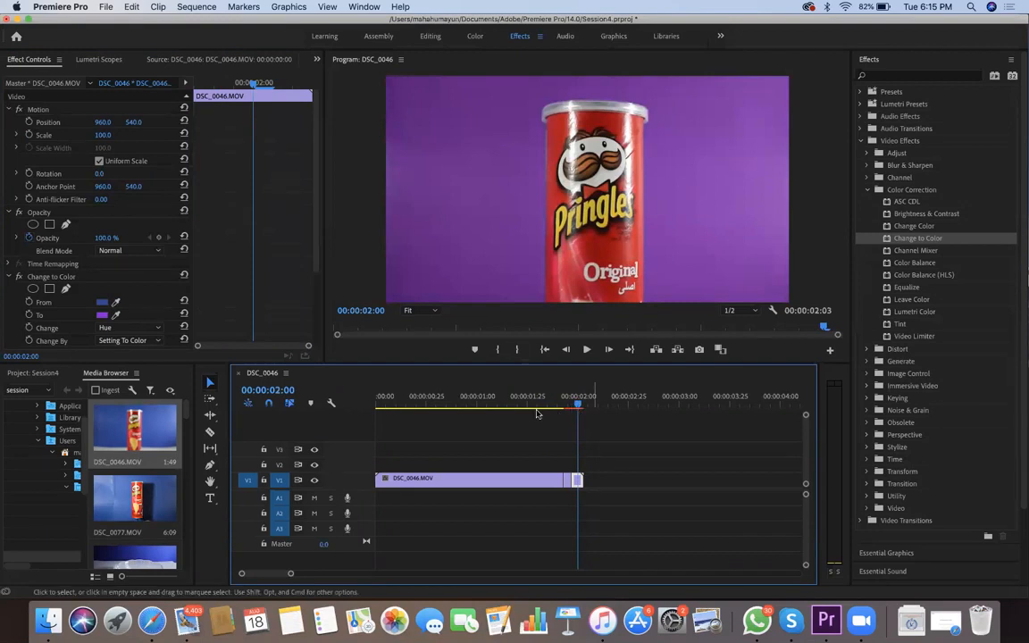
Extend the end of the purple segment so the sequence lasts 00:00:02:12, and play back the colour changes
drag(583, 480, 603, 480)
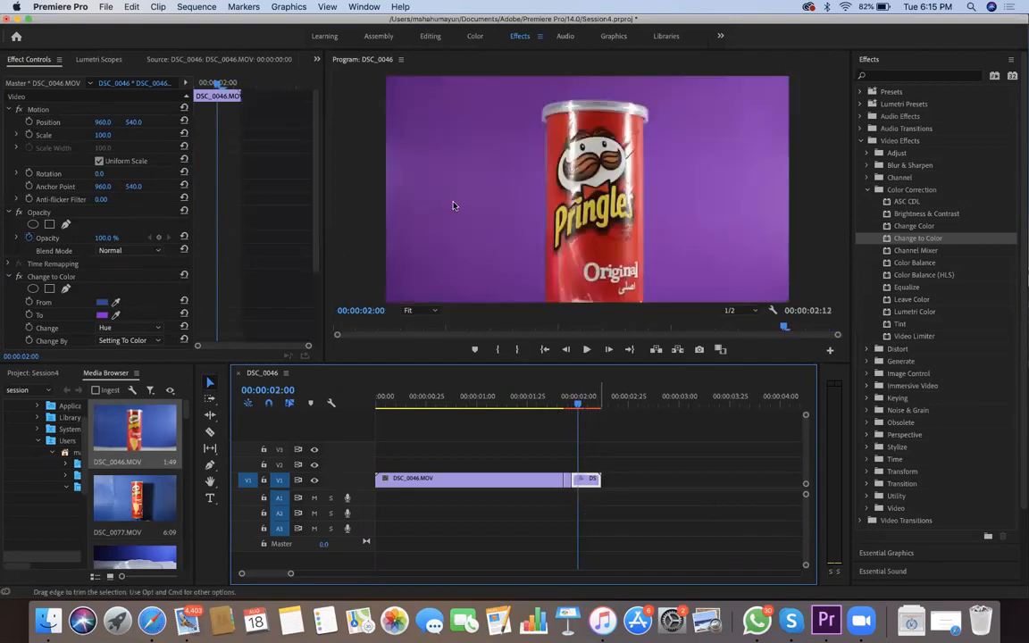
key(space)
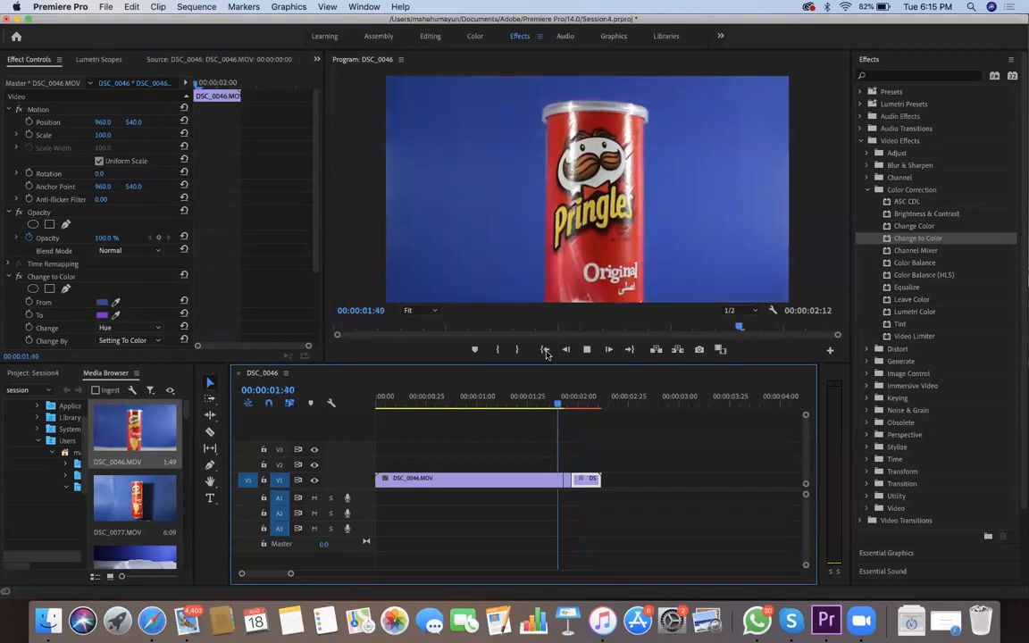
key(space)
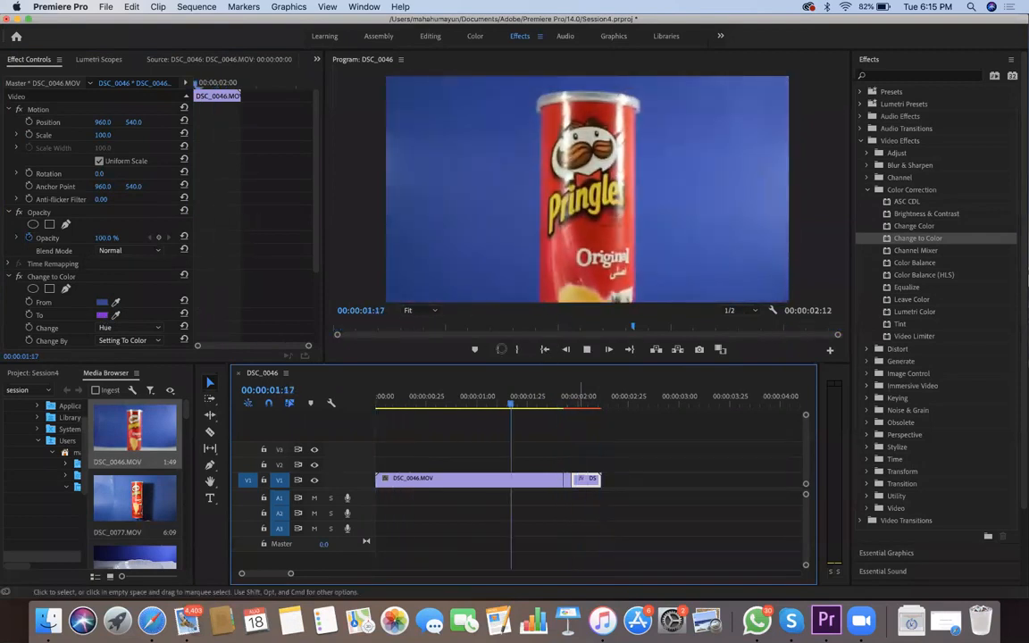
Shift the purple segment further along V1 and extend the green held-frame segment up to it, making the sequence last 00:00:02:19
key(space)
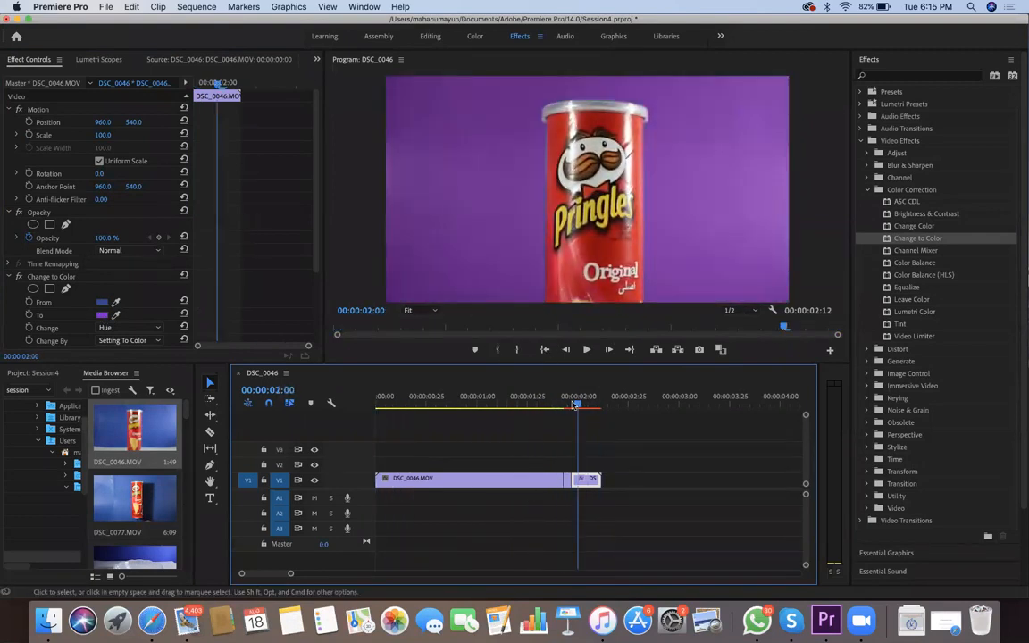
click(567, 480)
drag(570, 481, 604, 481)
drag(633, 519, 557, 507)
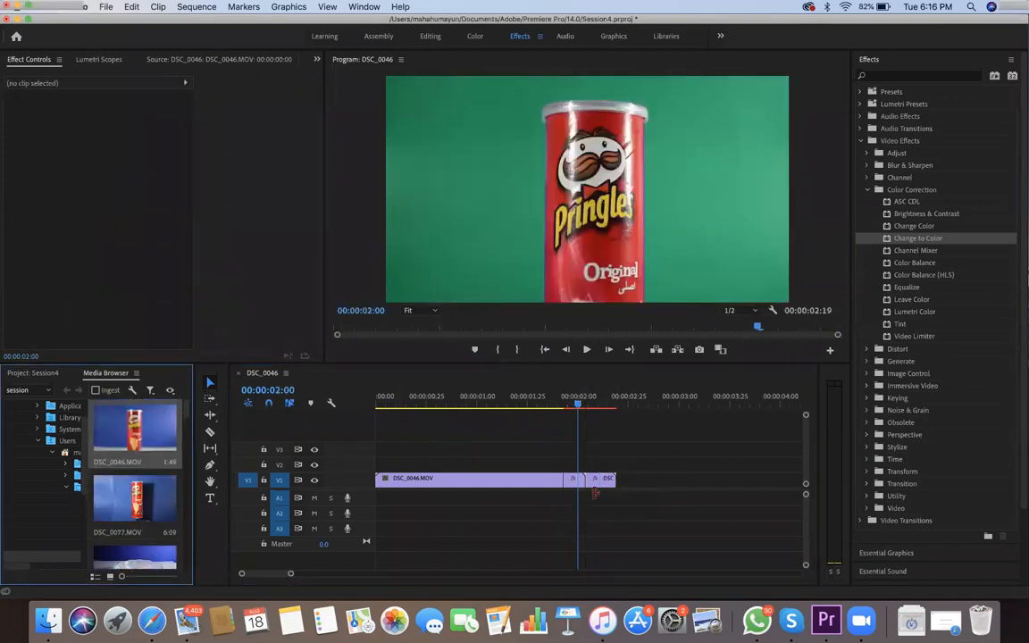
Place DSC_0077.MOV on V1 a short gap after the coloured segments and preview the rotating can footage
key(shift+7)
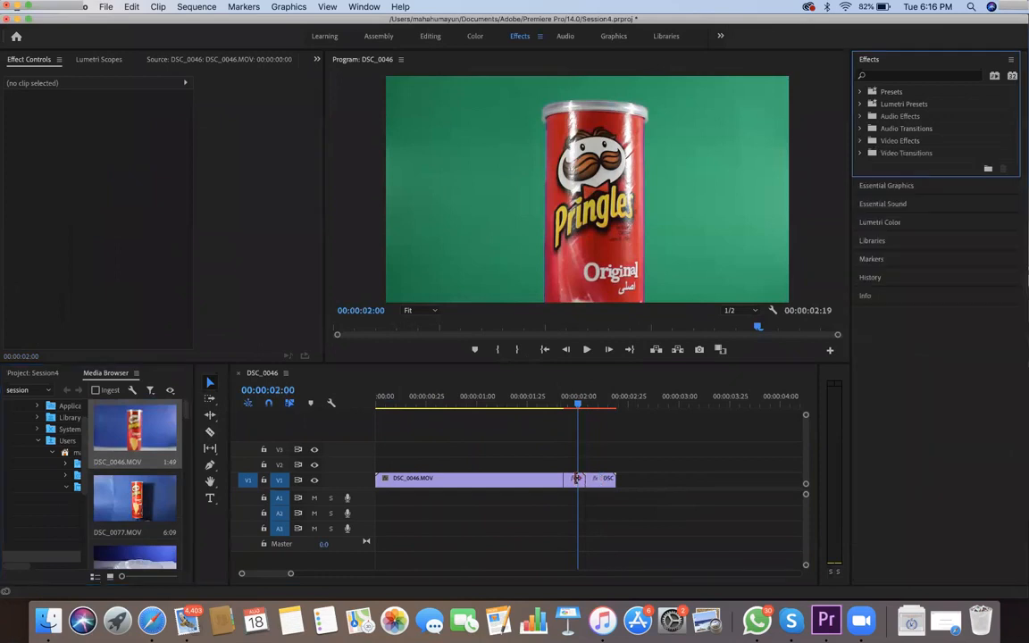
drag(135, 500, 621, 423)
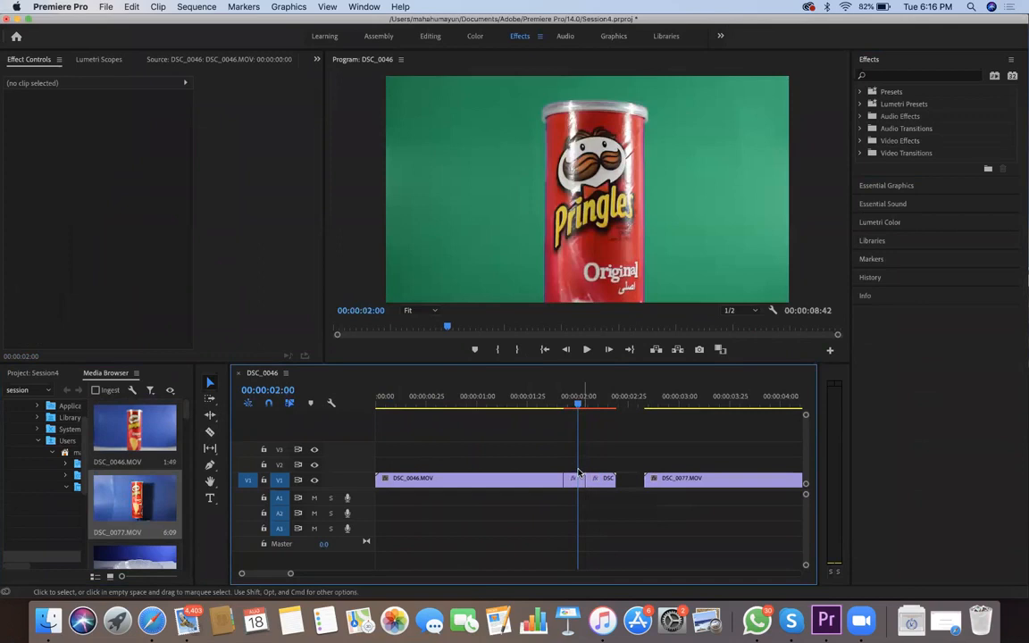
scroll(571, 475, right, 8)
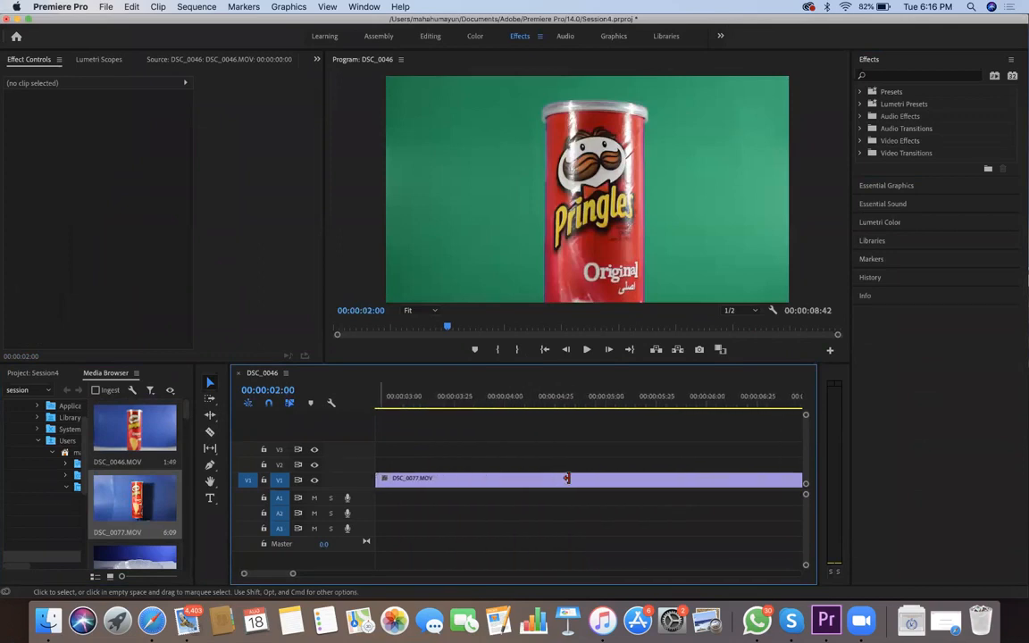
key(minus)
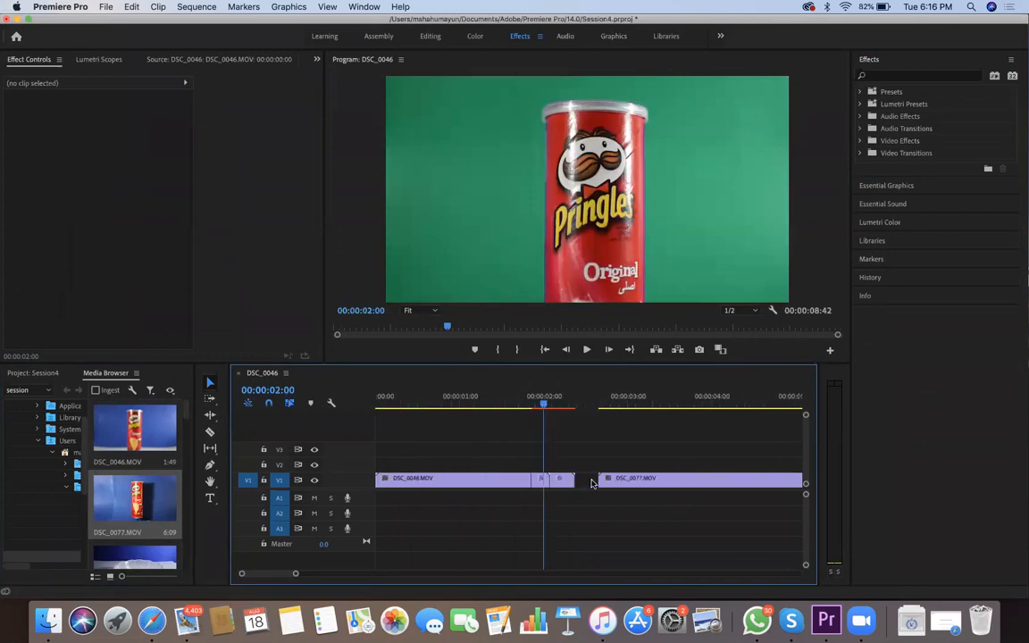
key(minus)
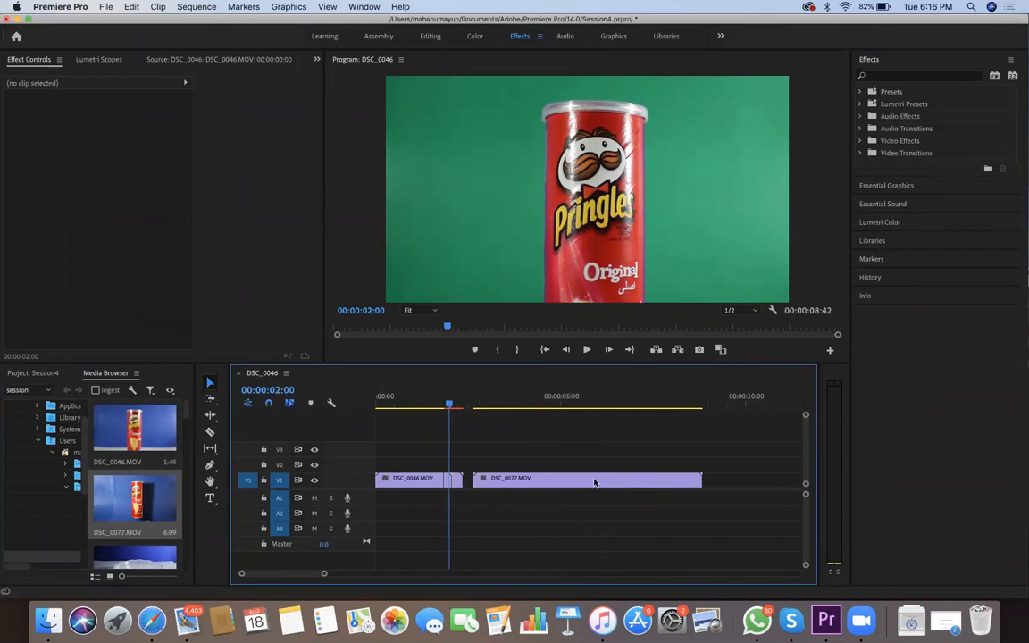
key(space)
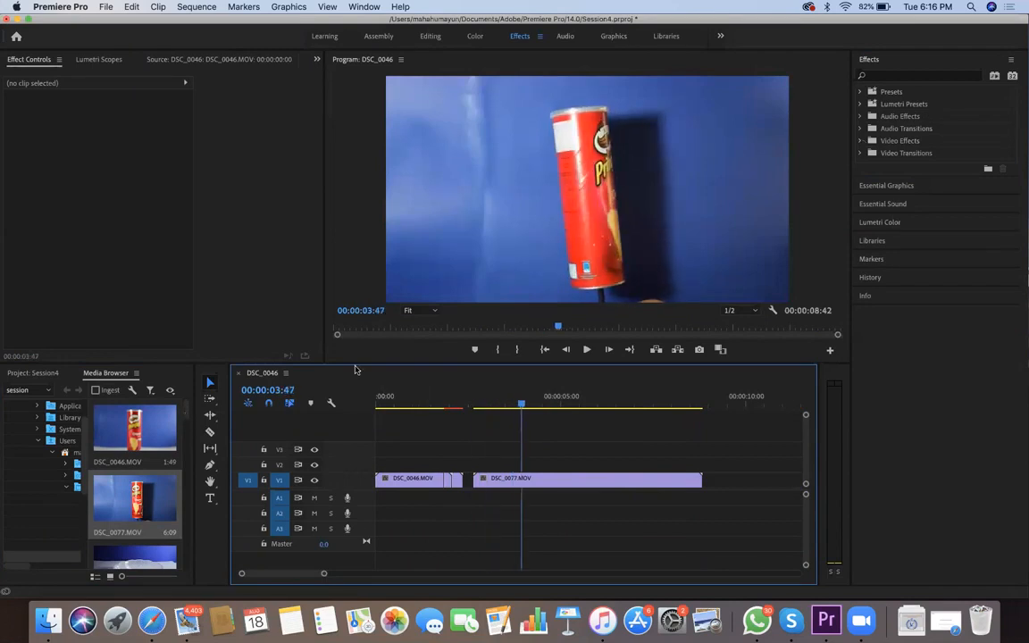
drag(127, 498, 647, 482)
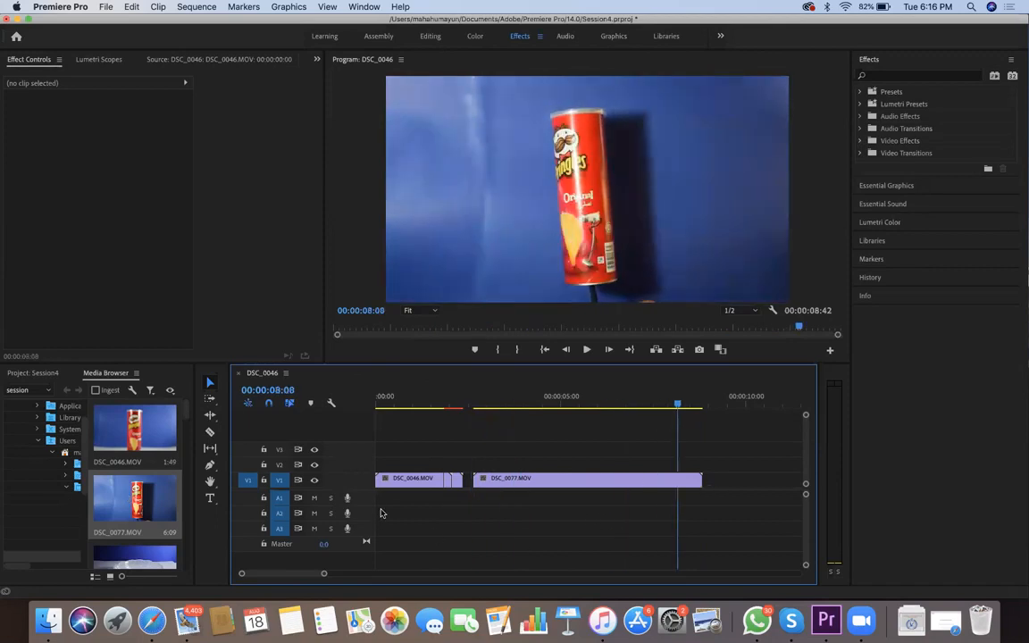
Search the effects for "crop" and apply the Crop effect to the DSC_0077.MOV clip
key(shift+7)
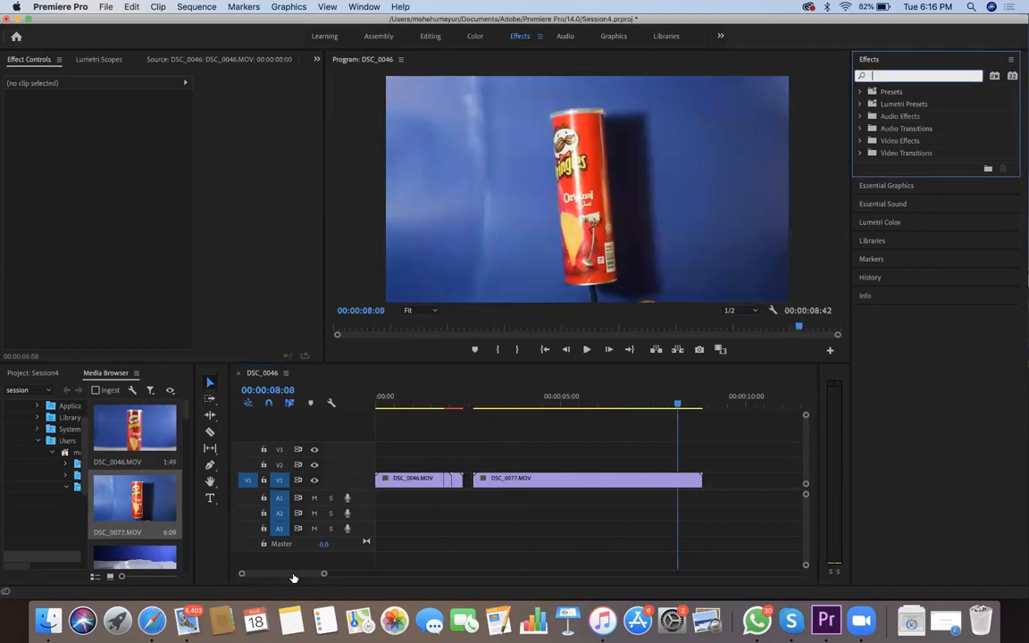
text(crop)
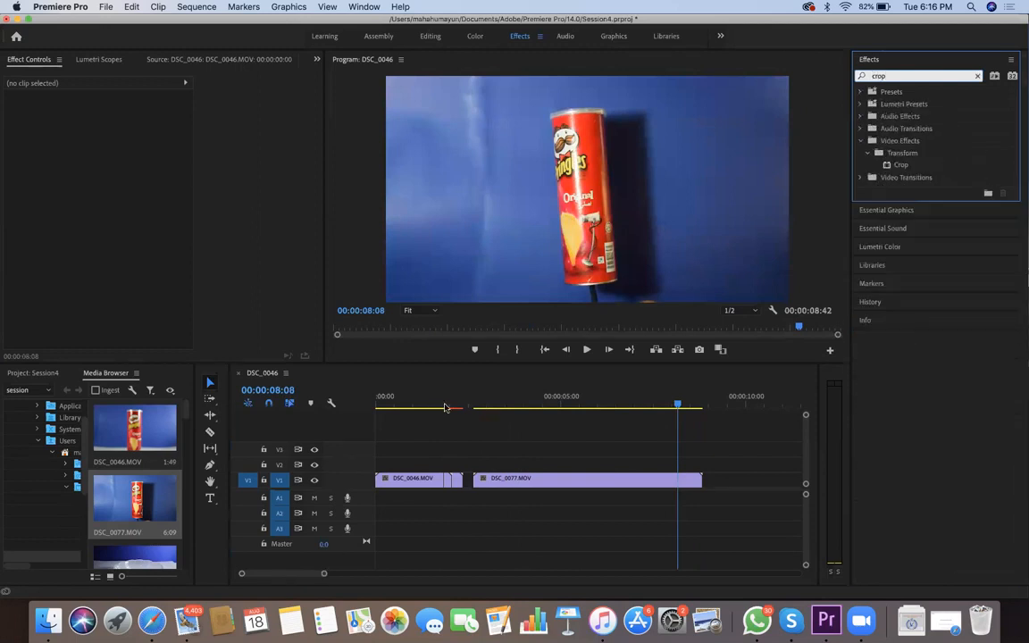
key(Tab)
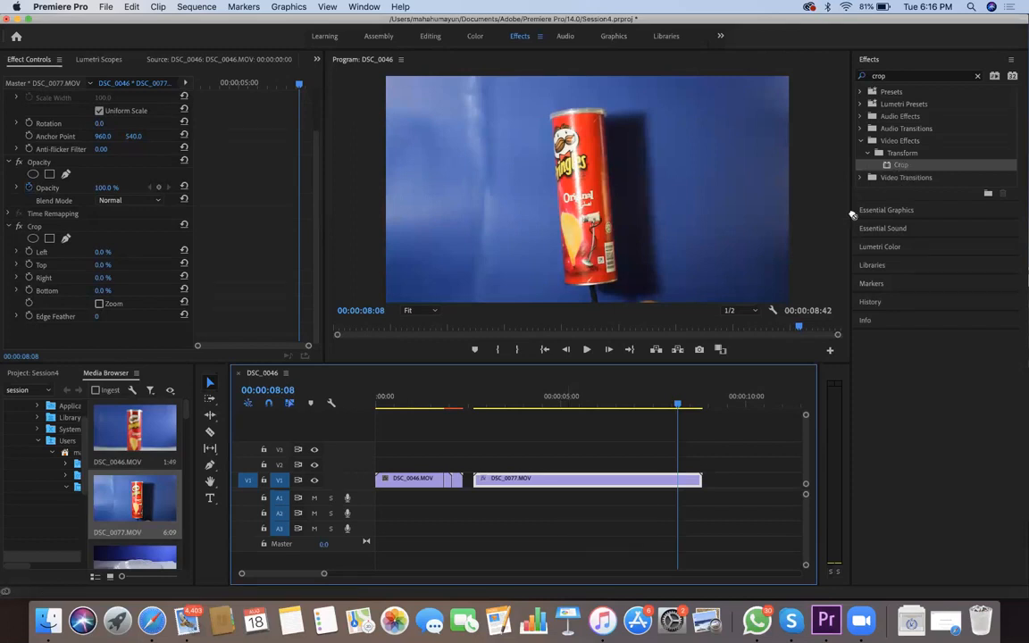
drag(745, 300, 590, 483)
Set the Bottom value of the DSC_0077.MOV clip's Crop effect to 8%
click(103, 290)
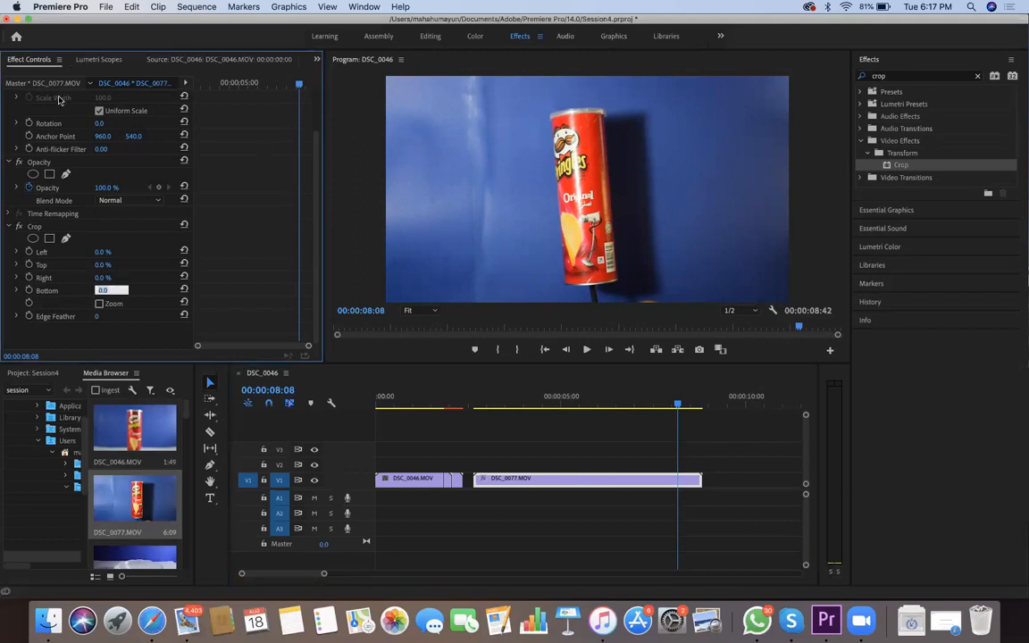
key(Up)
key(Up)
key(Up)
key(Up)
key(Up)
key(Up)
key(Up)
key(Up)
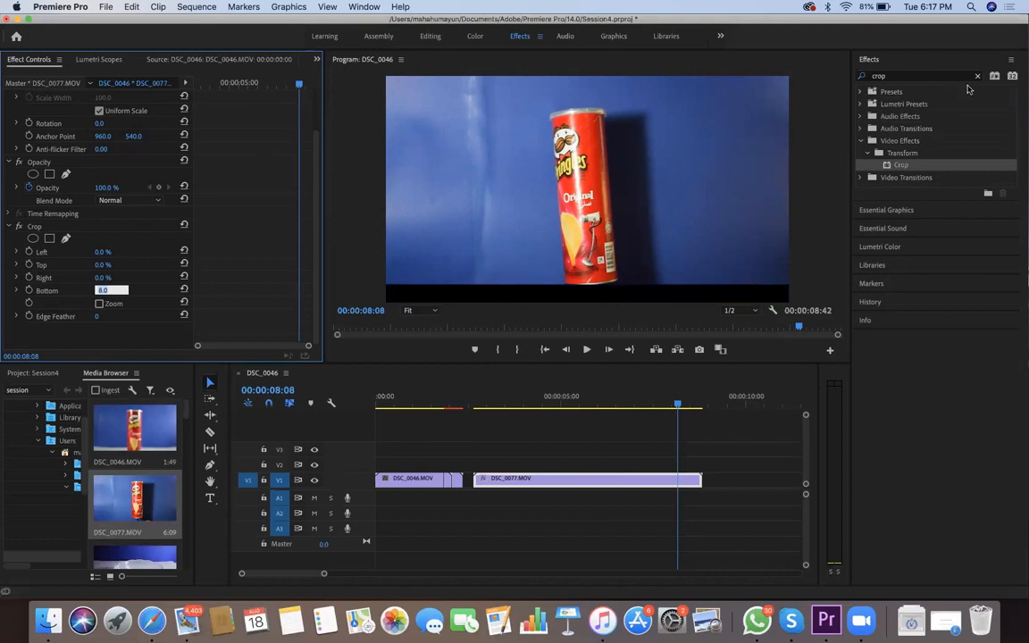
click(76, 299)
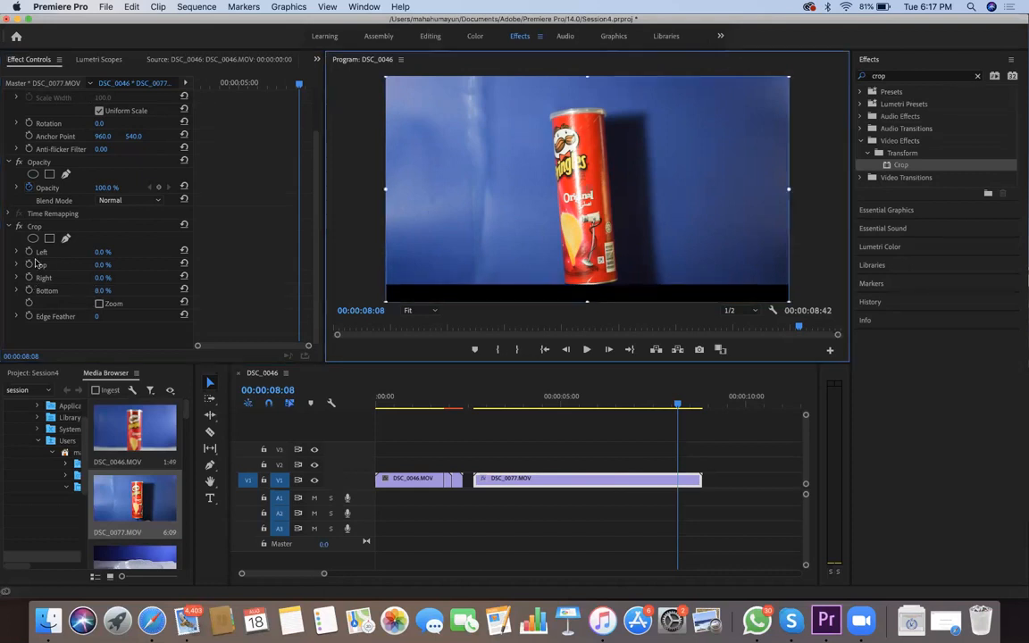
Fill the frame with the cropped DSC_0077.MOV clip by scaling it to 111.9 and positioning it at 960, 572.1, then scrub to check it
drag(587, 189, 588, 201)
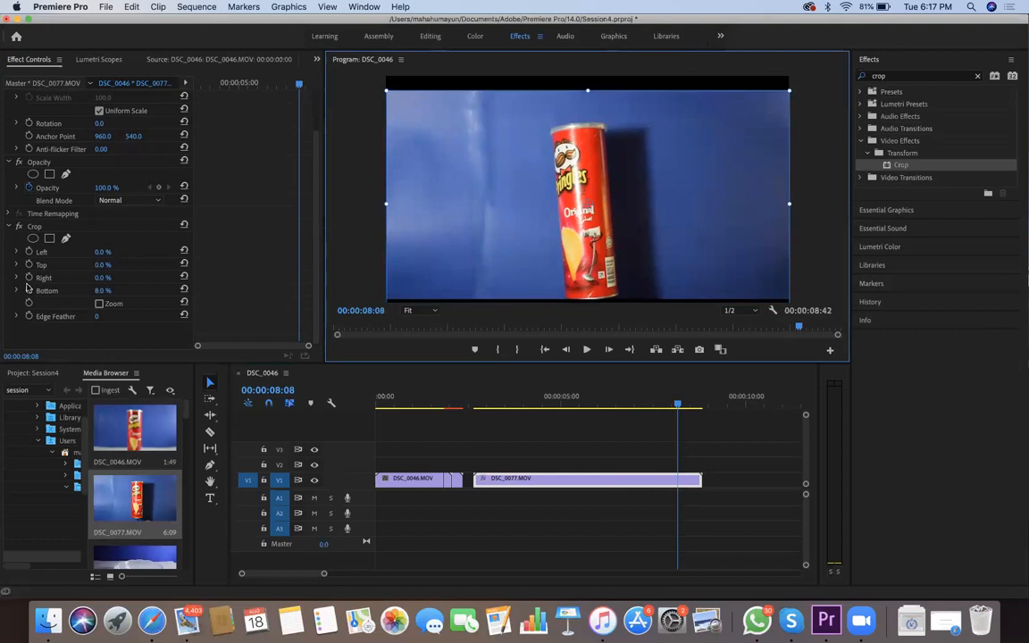
drag(789, 87, 813, 74)
drag(665, 293, 663, 286)
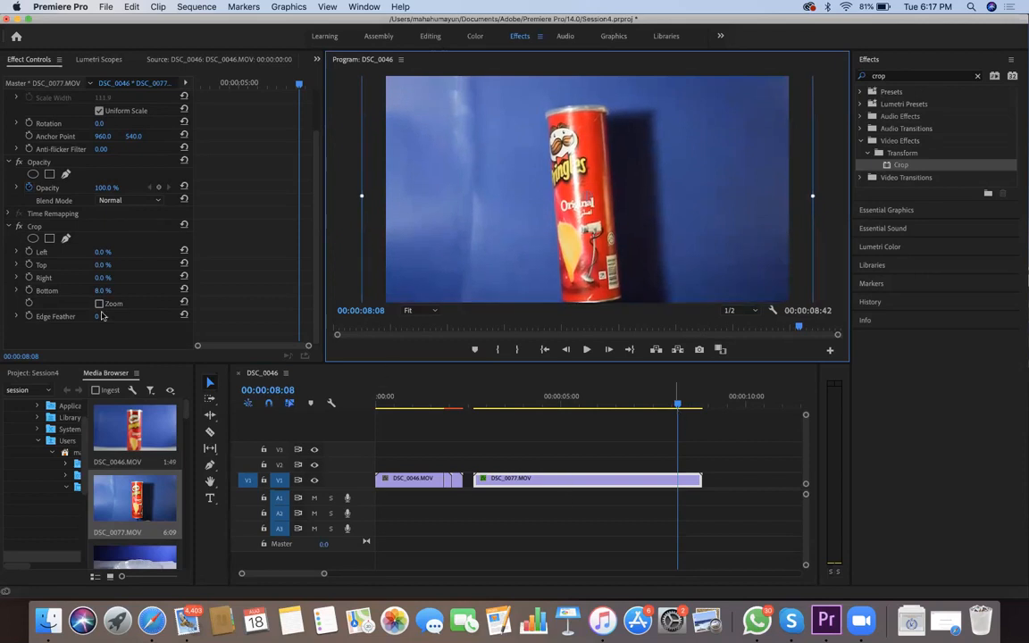
drag(677, 404, 632, 290)
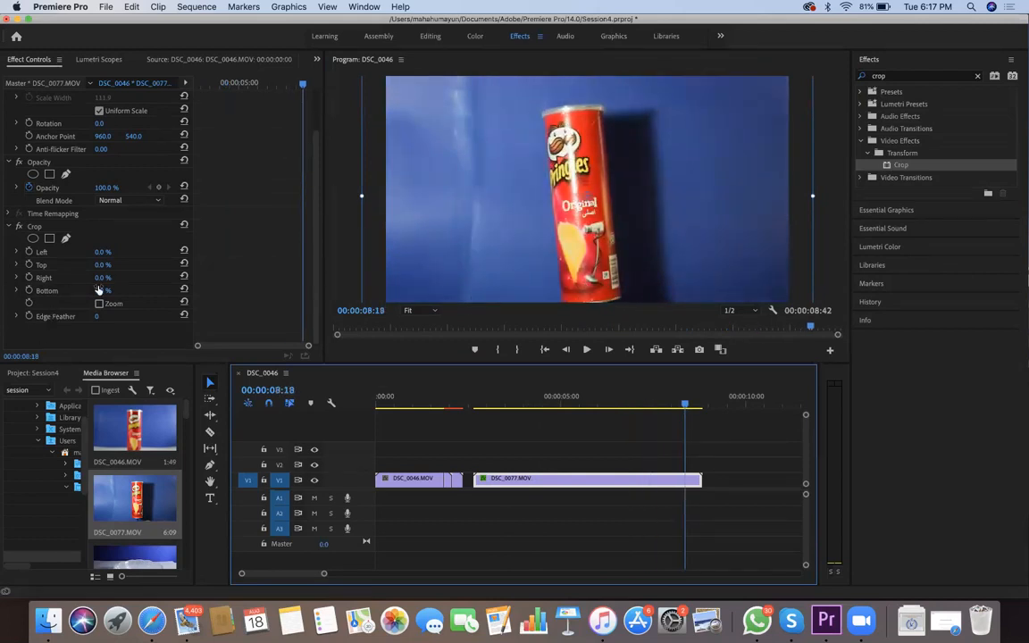
Paste two copies of the cropped DSC_0077.MOV clip back to back after the original on V1
key(Down)
key(Left)
key(Left)
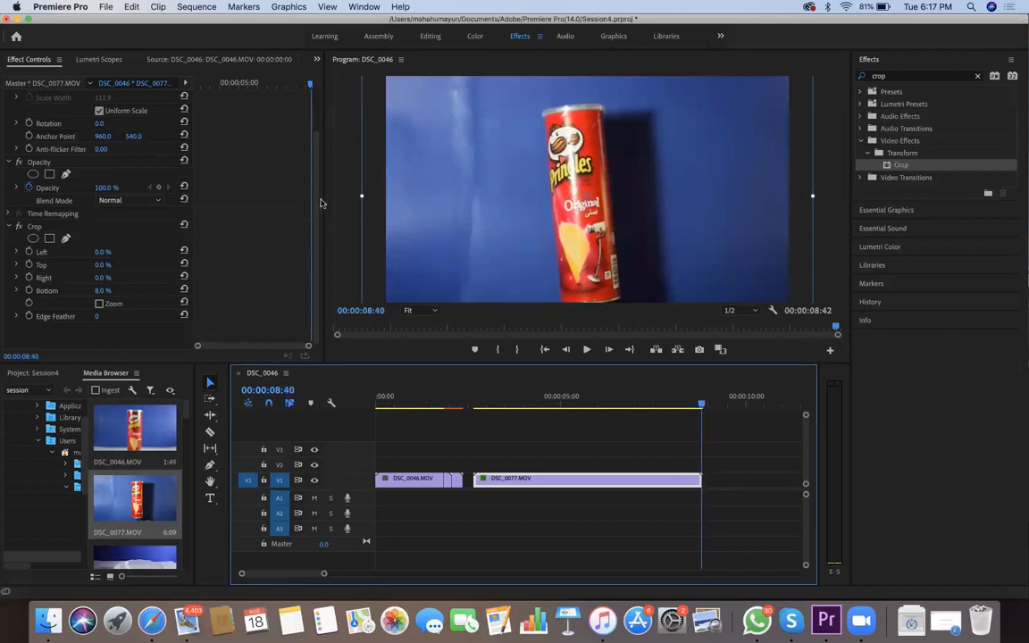
key(super+v)
key(super+v)
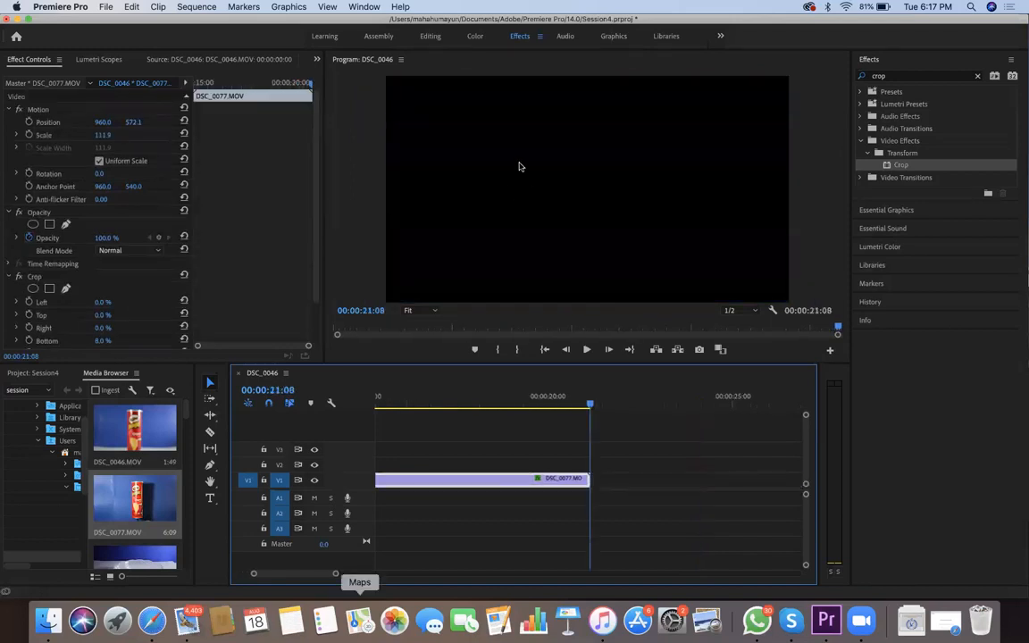
key(super+v)
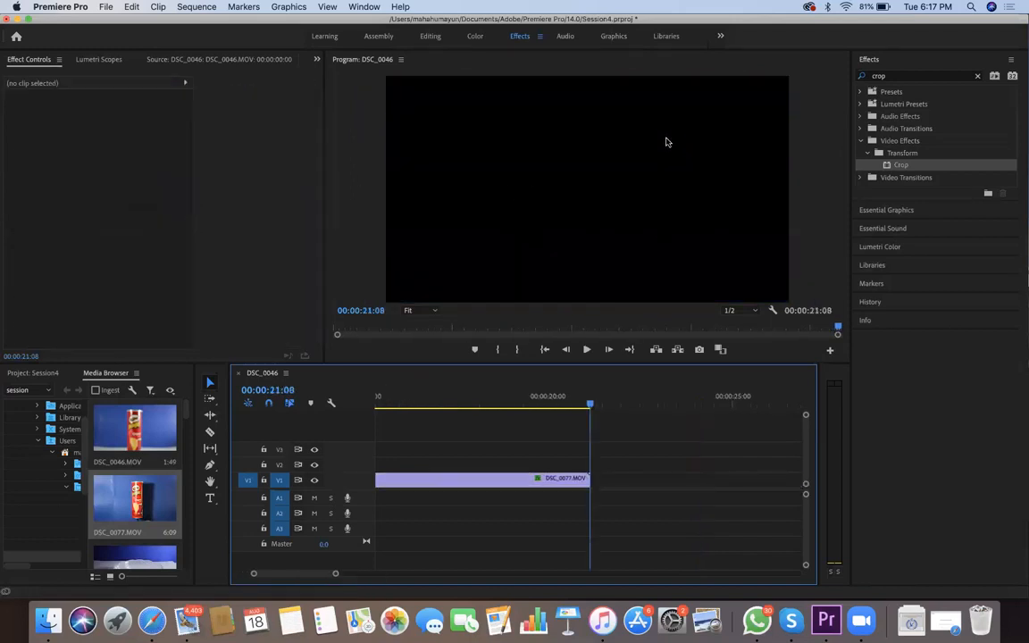
key(minus)
key(minus)
key(minus)
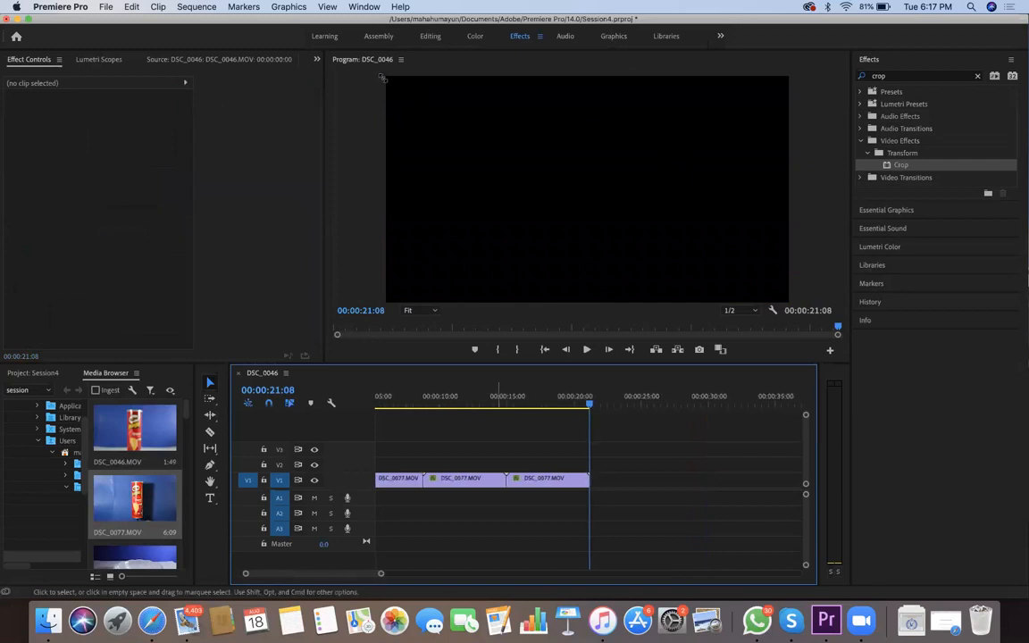
scroll(380, 77, up, 10)
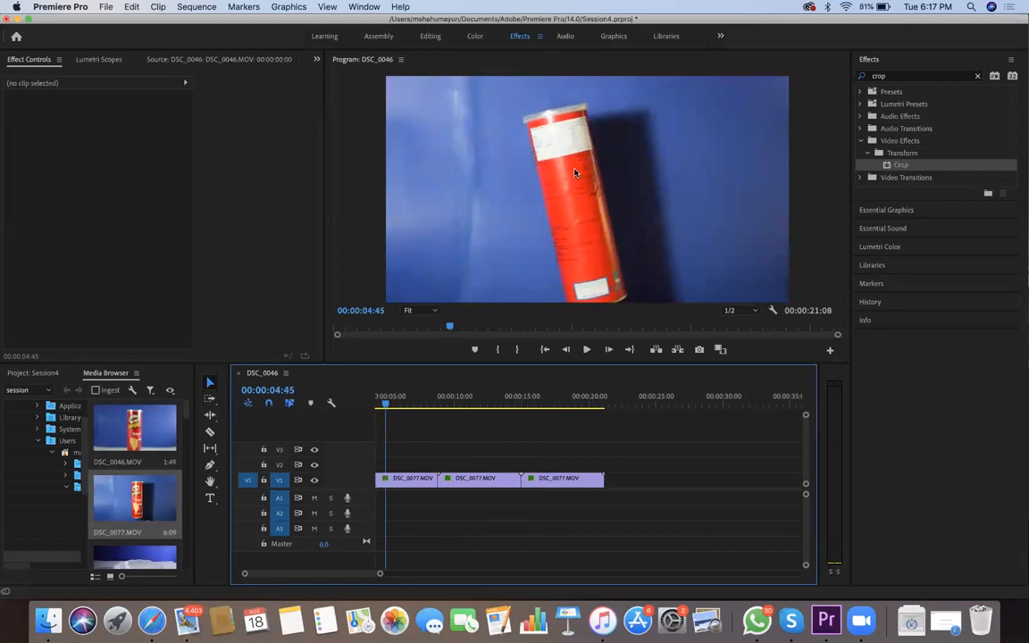
Set the Right value of the first DSC_0077.MOV clip's Crop effect to 29%
scroll(574, 172, down, 5)
click(407, 478)
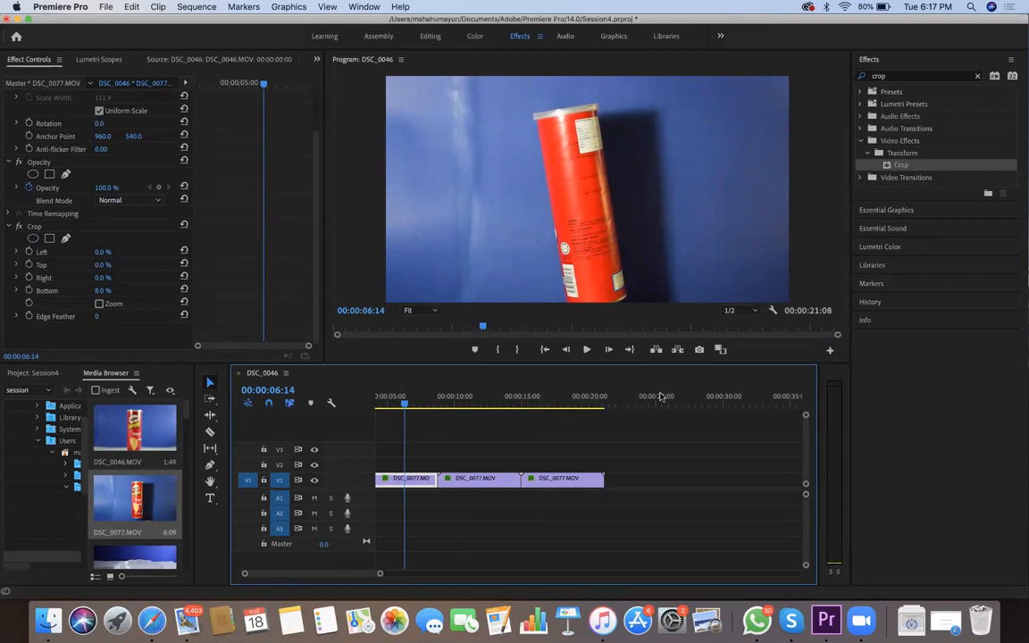
key(Tab)
key(Up)
key(Up)
key(Up)
key(Up)
key(Up)
key(Up)
key(Up)
key(Up)
key(Up)
key(Up)
key(Up)
key(Up)
key(Up)
key(Up)
key(Up)
key(Up)
key(Up)
key(Up)
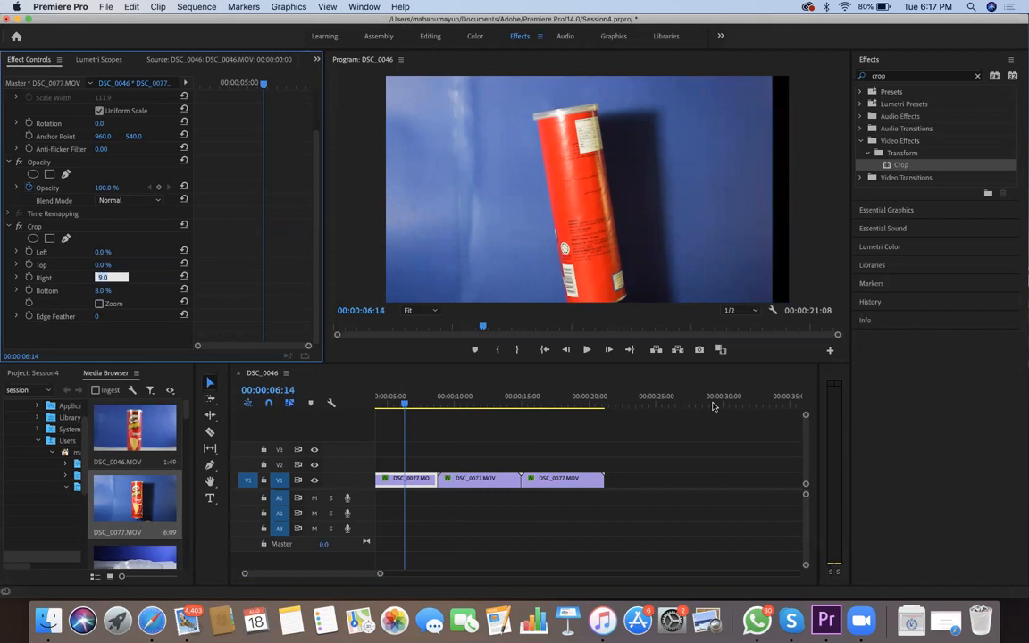
key(Up)
key(Up)
key(Up)
key(Up)
key(Up)
key(Up)
key(Up)
key(Up)
key(Up)
key(Up)
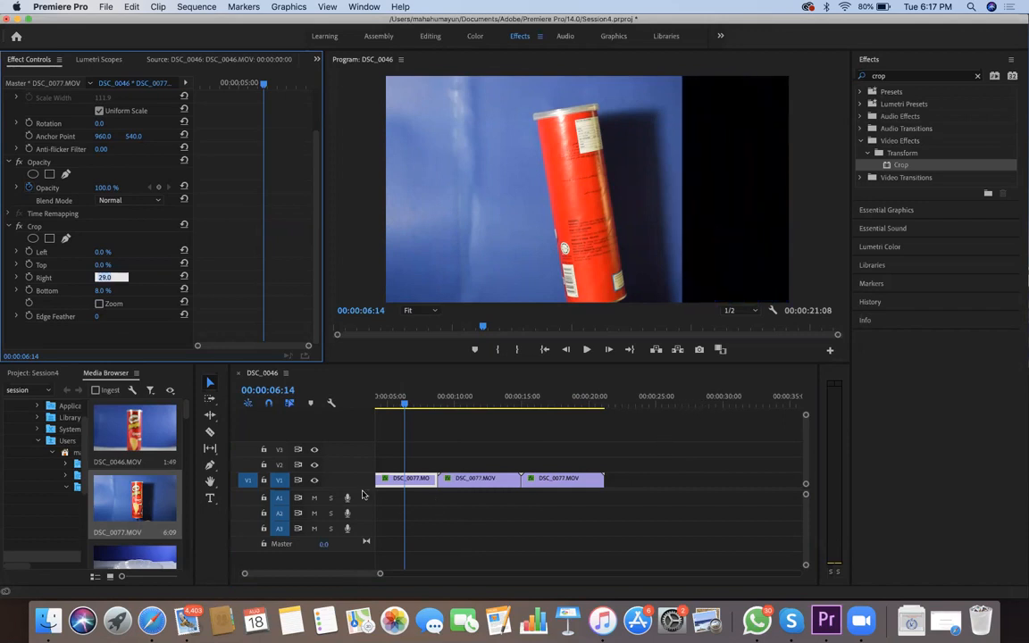
Set the Left value of the first DSC_0077.MOV clip's Crop effect to 37%, leaving only a vertical strip around the can
key(shift+Tab)
key(shift+Tab)
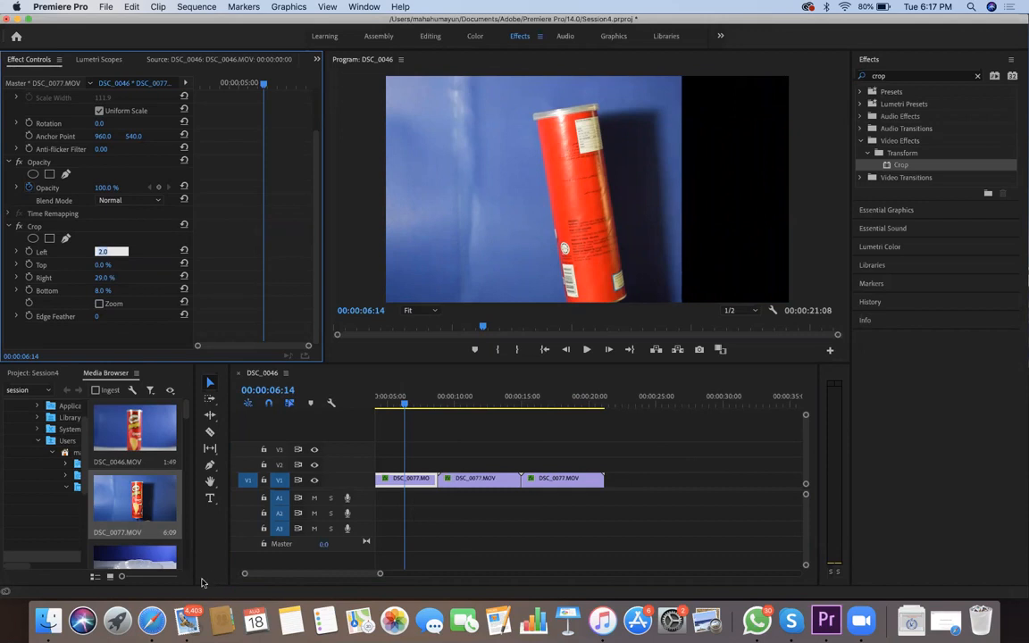
key(Up)
key(Up)
key(Up)
key(Up)
key(Up)
key(Up)
key(Up)
key(Up)
key(Up)
key(Up)
key(Up)
key(Up)
key(Up)
key(Up)
key(Up)
key(Up)
key(Up)
key(Up)
key(Up)
key(Up)
key(Up)
key(Up)
key(Up)
key(Up)
key(Up)
key(Up)
key(Up)
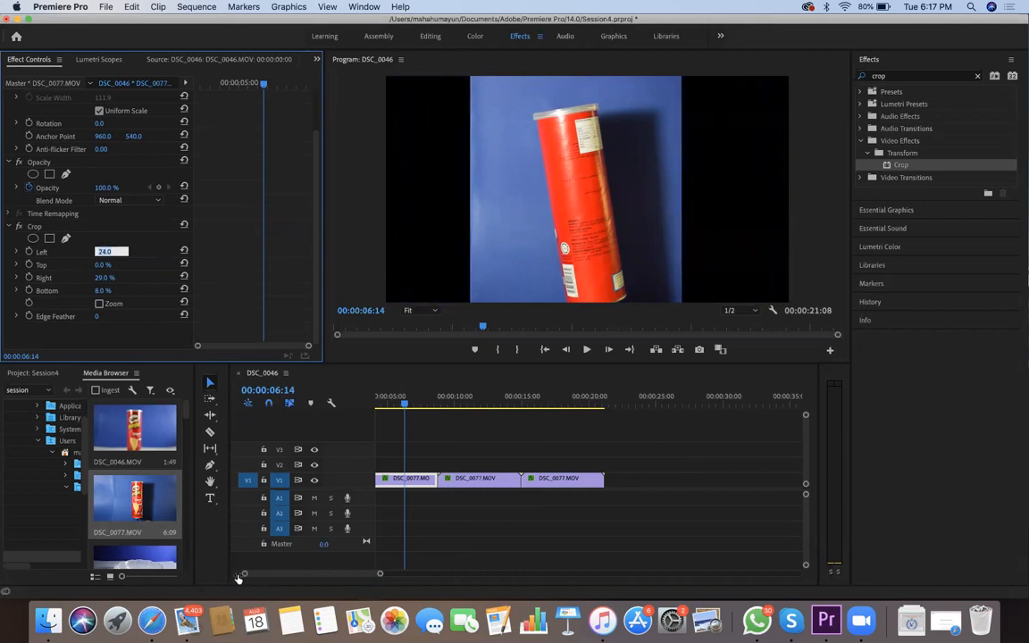
key(Up)
key(Up)
key(Up)
key(Up)
key(Up)
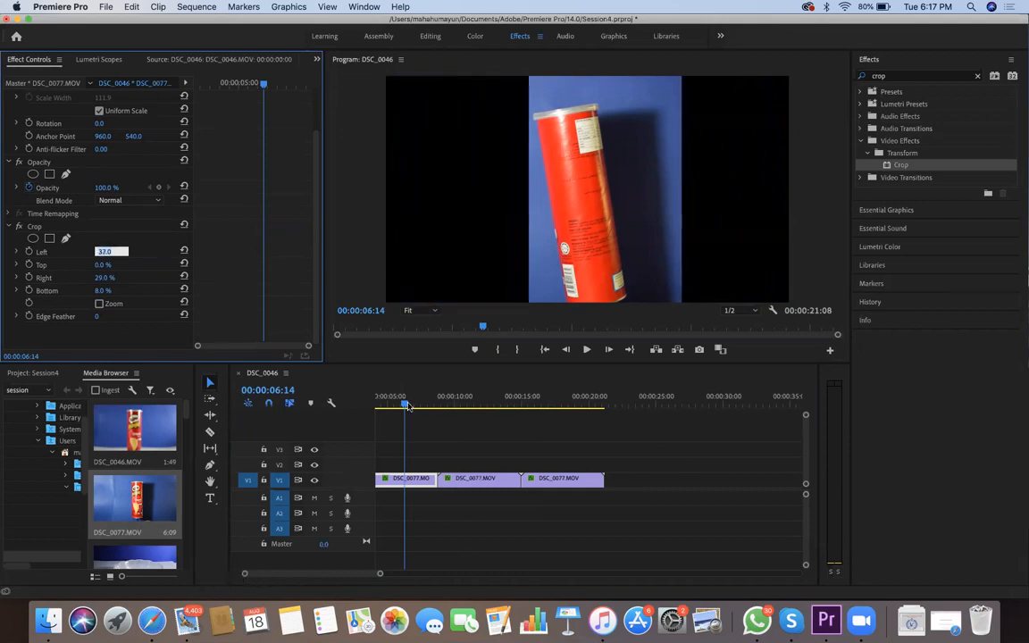
Stack one pasted copy on V2 directly above the original DSC_0077.MOV clip and move the other copy onto V2 just after it
drag(465, 480, 464, 465)
drag(405, 425, 116, 277)
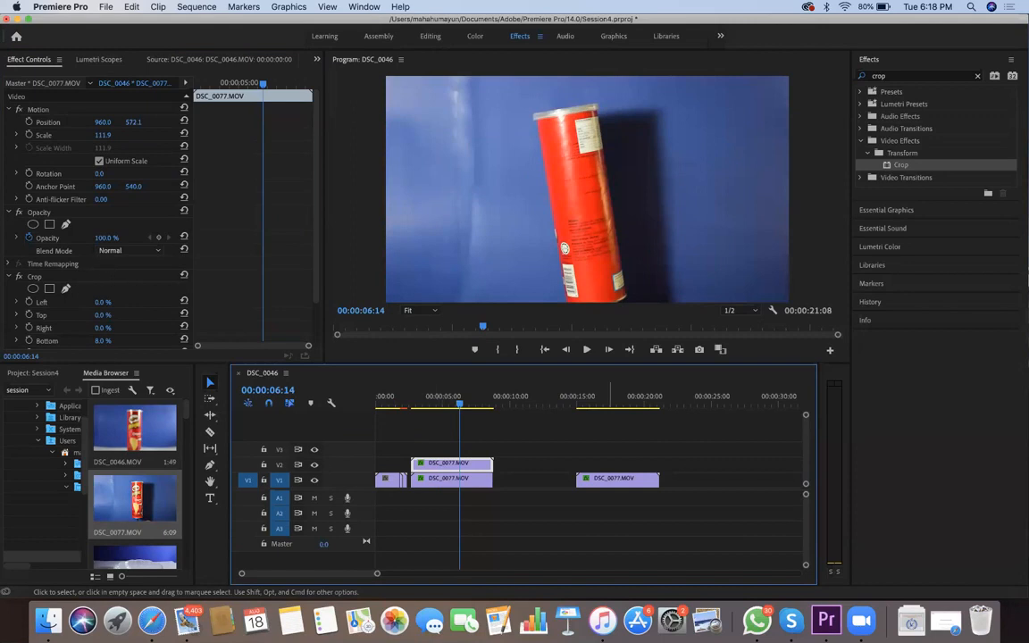
drag(623, 480, 548, 465)
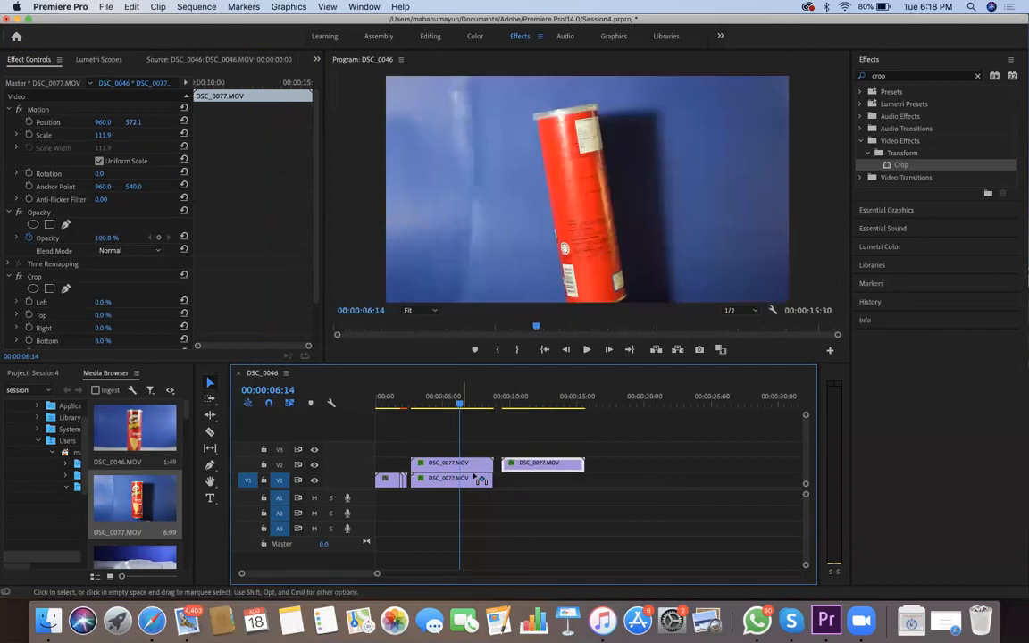
Set the Left value of the Crop effect to 74% on the V2 copy stacked above the original DSC_0077.MOV clip
click(433, 465)
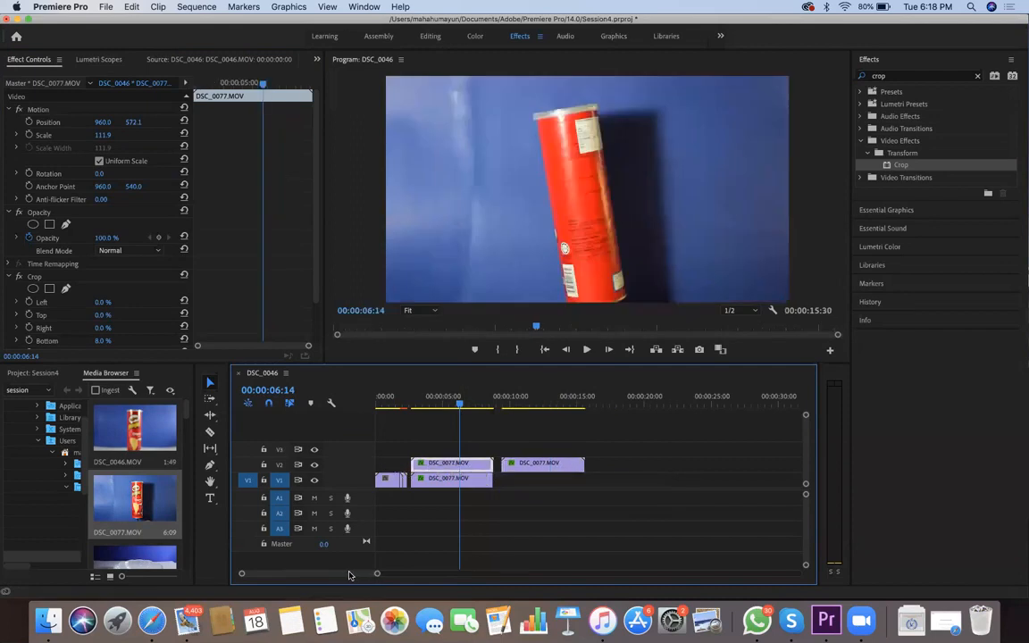
click(103, 302)
key(Up)
key(Up)
key(Up)
key(Up)
key(Up)
key(Up)
key(Up)
key(Up)
key(Up)
key(Up)
key(Up)
key(Up)
key(Up)
key(Up)
key(Up)
key(Up)
key(Up)
key(Up)
key(Up)
key(Up)
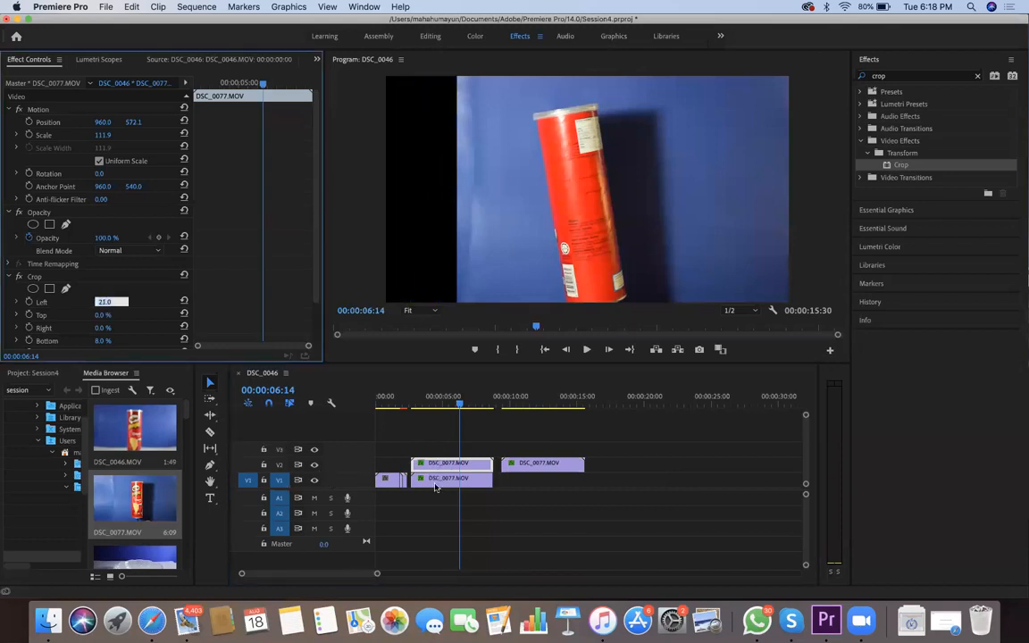
key(Up)
key(Up)
key(Up)
key(Up)
key(Up)
key(Up)
key(Up)
key(Up)
key(Up)
key(Up)
key(Up)
key(Up)
key(Up)
key(Up)
key(Up)
key(Up)
key(Up)
key(Up)
key(Up)
key(Up)
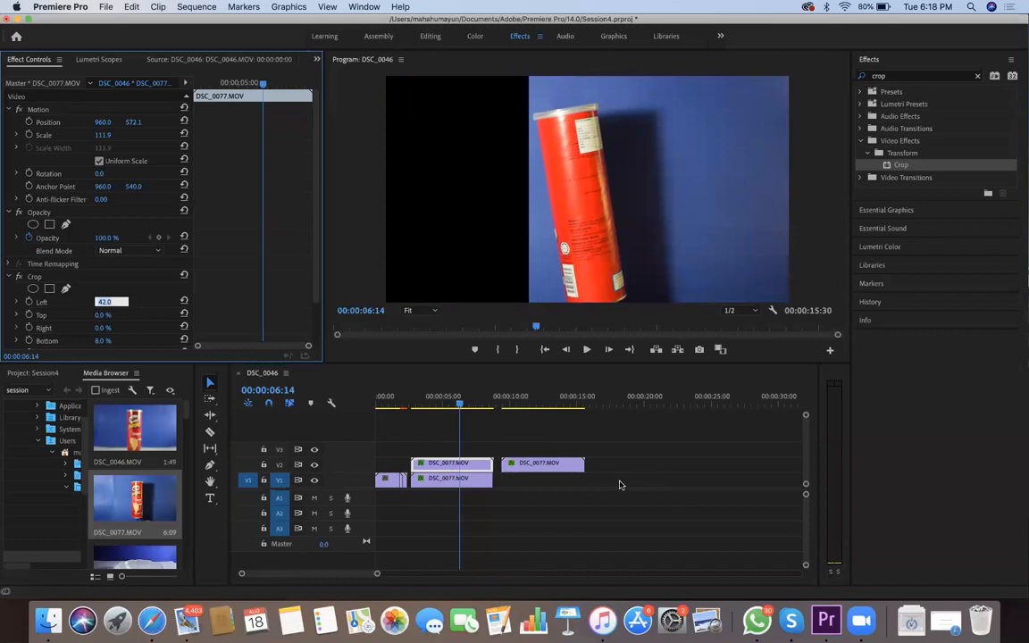
key(Up)
key(Up)
key(Up)
key(Up)
key(Up)
key(Up)
key(Up)
key(Up)
key(Up)
key(Up)
key(Up)
key(Up)
key(Up)
key(Up)
key(Up)
key(Up)
key(Up)
key(Up)
key(Up)
key(Up)
key(Up)
key(Up)
key(Up)
key(Up)
key(Up)
key(Up)
key(Up)
key(Up)
key(Up)
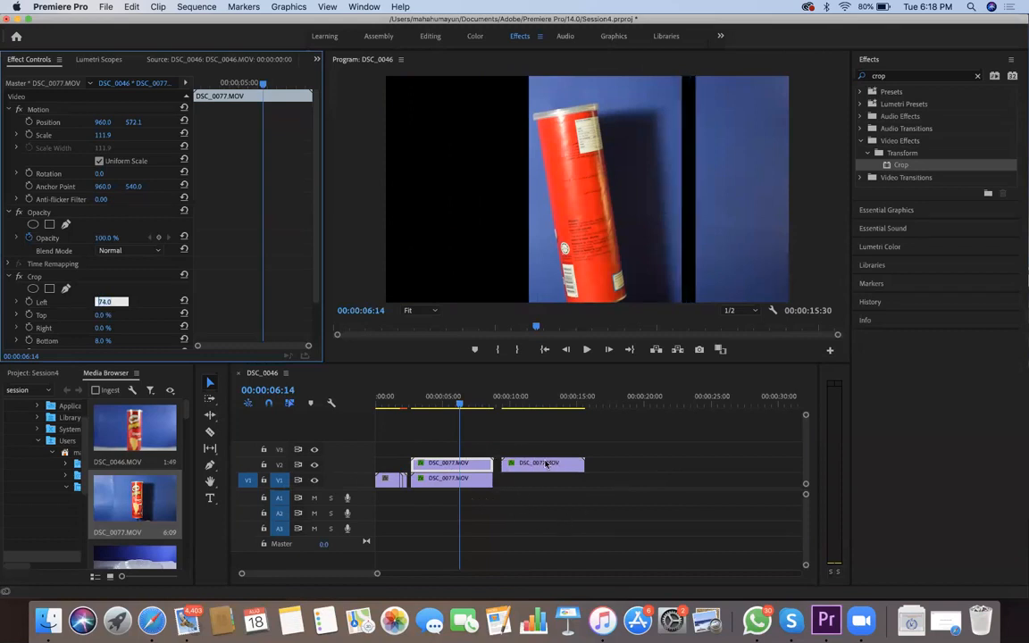
Set the Left value of the Crop effect to 37% on the V2 copy of DSC_0077.MOV
key(Down)
key(Down)
key(Down)
key(Down)
key(Down)
key(Down)
key(Down)
key(Down)
key(Down)
key(Down)
key(Down)
key(Down)
key(Down)
key(Down)
key(Down)
key(Down)
key(Down)
key(Down)
key(Down)
key(Down)
key(Down)
key(Down)
key(Down)
key(Down)
key(Down)
key(Down)
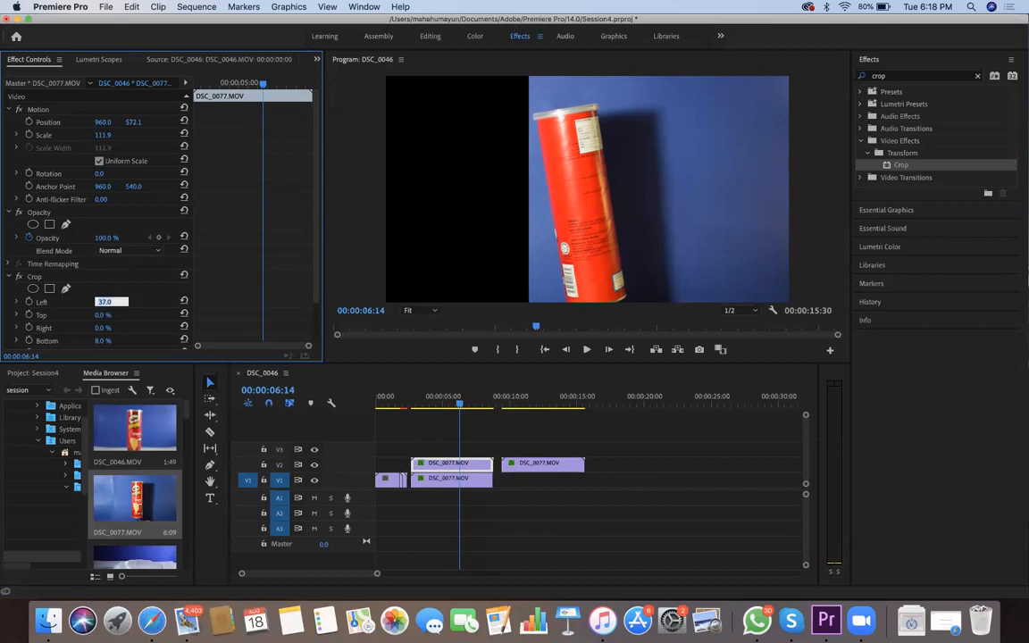
Set the Right value of the Crop effect to 28% on the V2 copy of DSC_0077.MOV
click(100, 329)
key(Up)
key(Up)
key(Up)
key(Up)
key(Up)
key(Up)
key(Up)
key(Up)
key(Up)
key(Up)
key(Up)
key(Up)
key(Up)
key(Up)
key(Up)
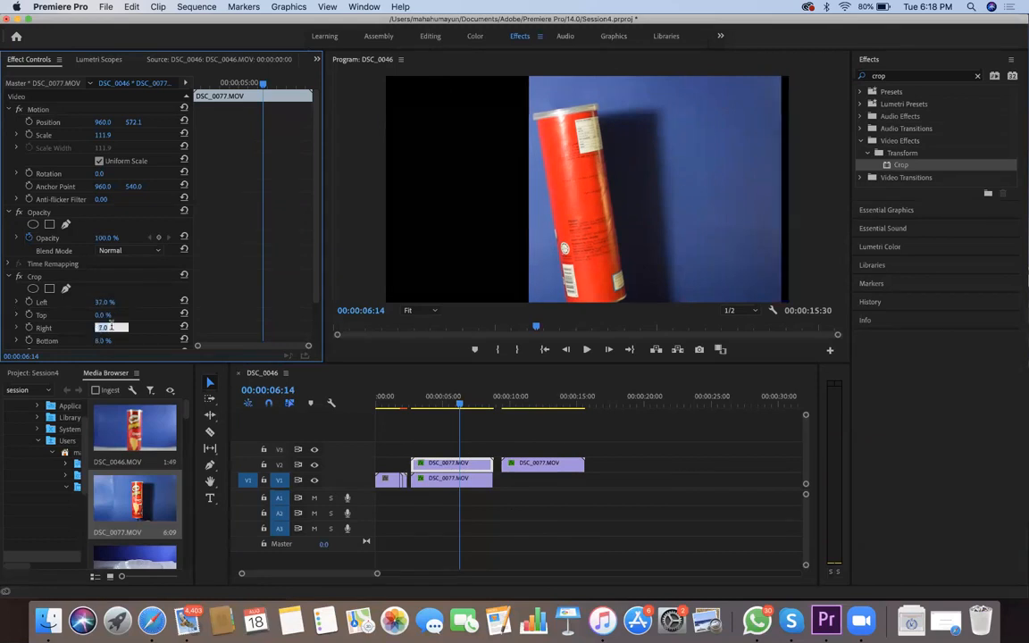
key(Up)
key(Up)
key(Up)
key(Up)
key(Up)
key(Up)
key(Up)
key(Up)
key(Up)
key(Up)
key(Up)
key(Up)
key(Up)
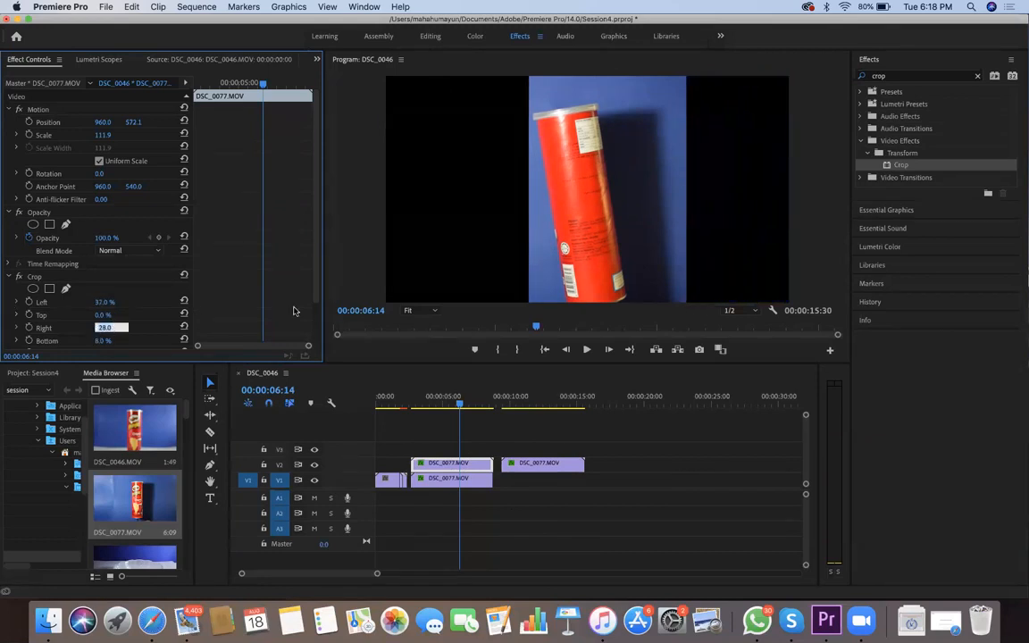
Move the V2 copy's cropped strip to the right third of the frame, at Position about 1684, 601, beside the centre can
drag(631, 198, 771, 201)
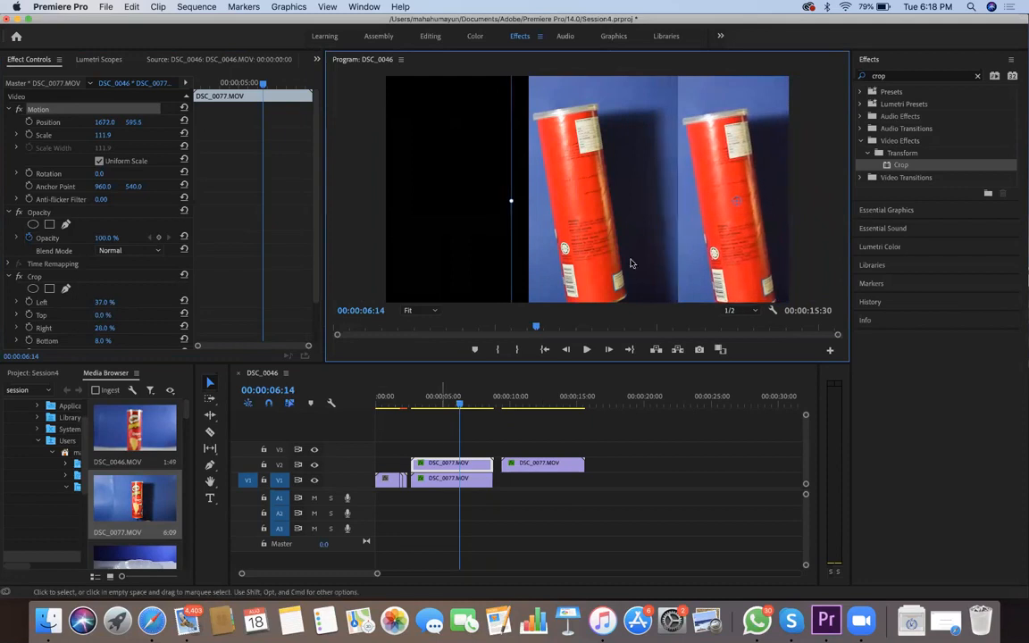
click(443, 479)
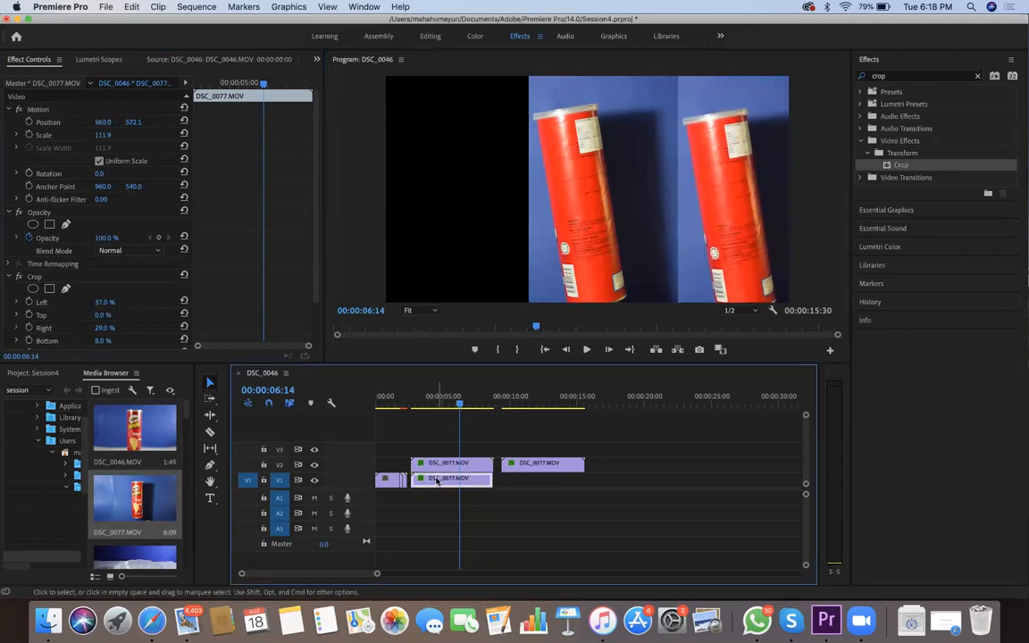
click(755, 196)
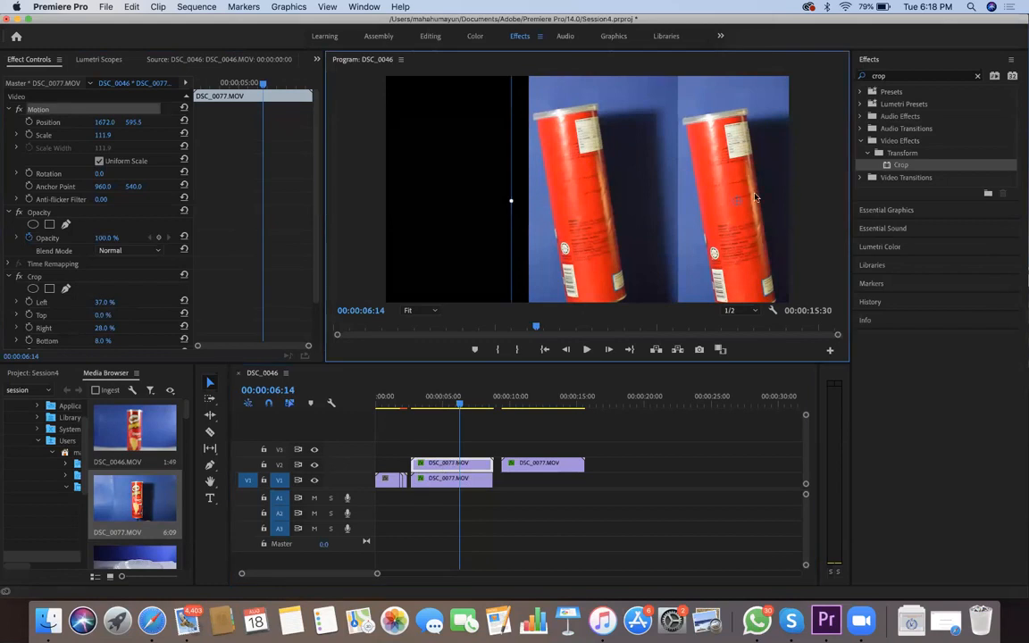
drag(738, 189, 744, 192)
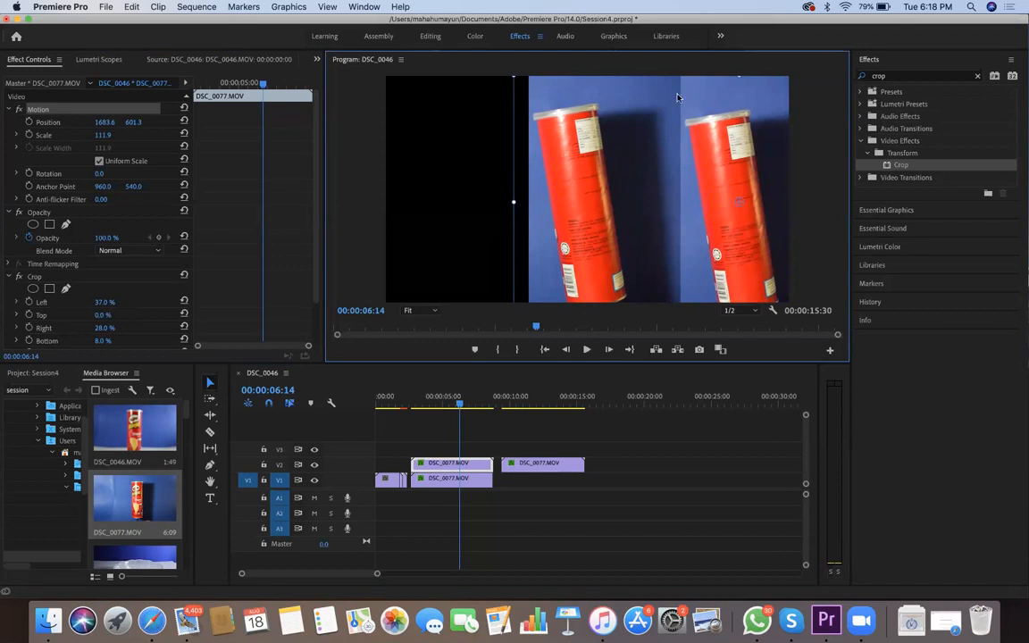
Stack the remaining DSC_0077.MOV copy on V3 above the other two and set its Crop Left value to 26%
drag(535, 463, 443, 449)
drag(538, 467, 541, 469)
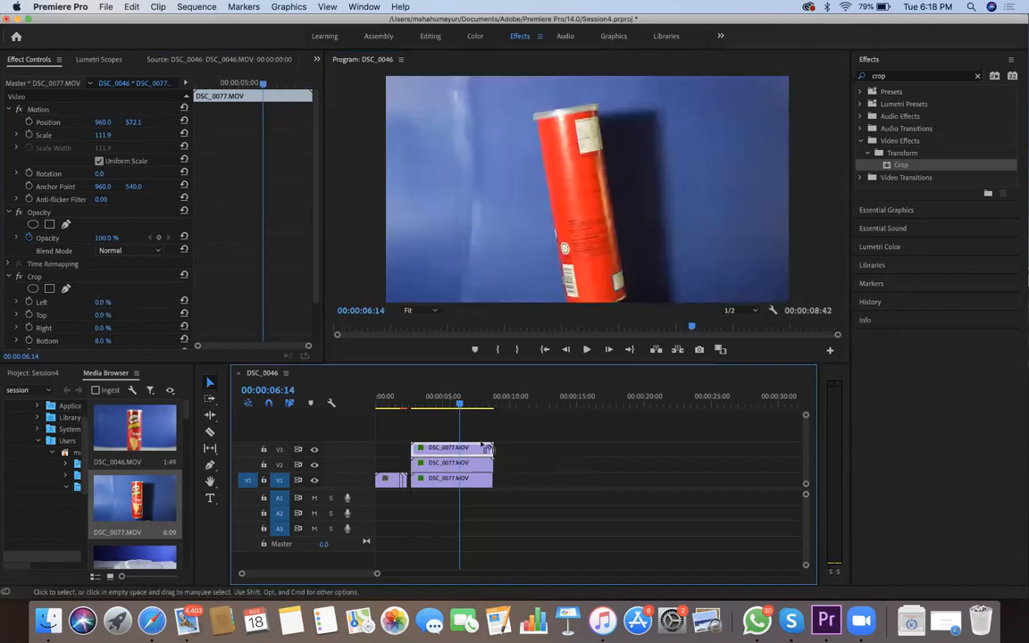
key(Tab)
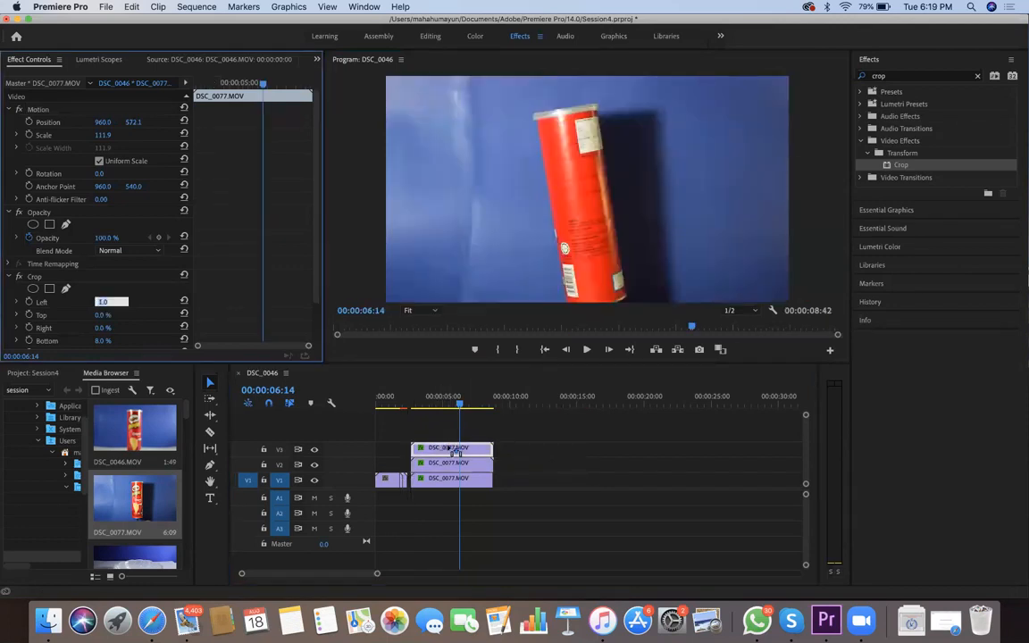
key(Up)
key(Up)
key(Up)
key(Up)
key(Up)
key(Up)
key(Up)
key(Up)
key(Up)
key(Up)
key(Up)
key(Up)
key(Up)
key(Up)
key(Up)
key(Up)
key(Up)
key(Up)
key(Up)
key(Up)
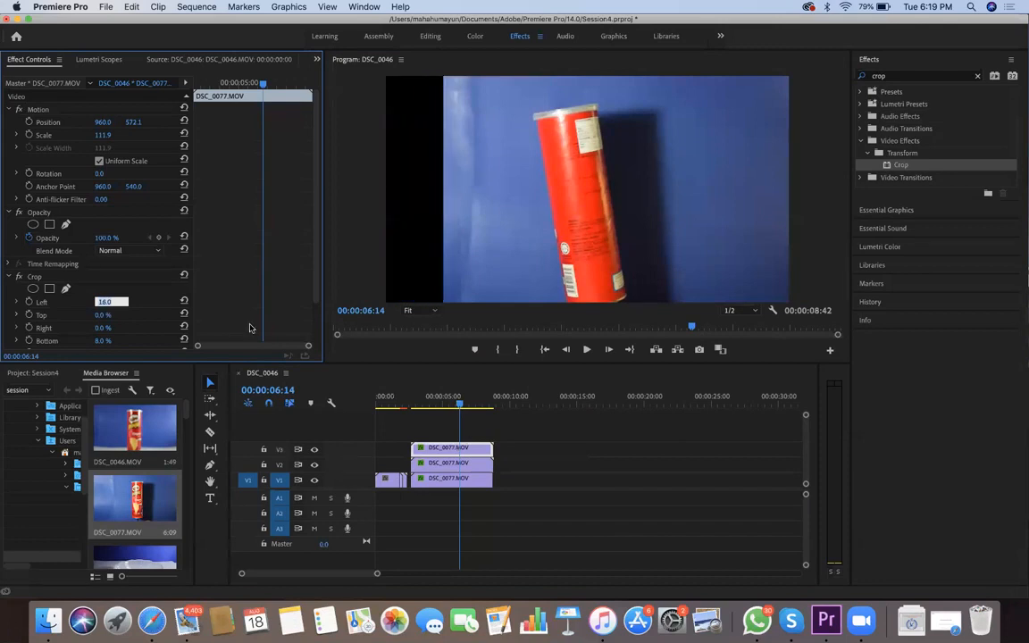
key(Up)
key(Up)
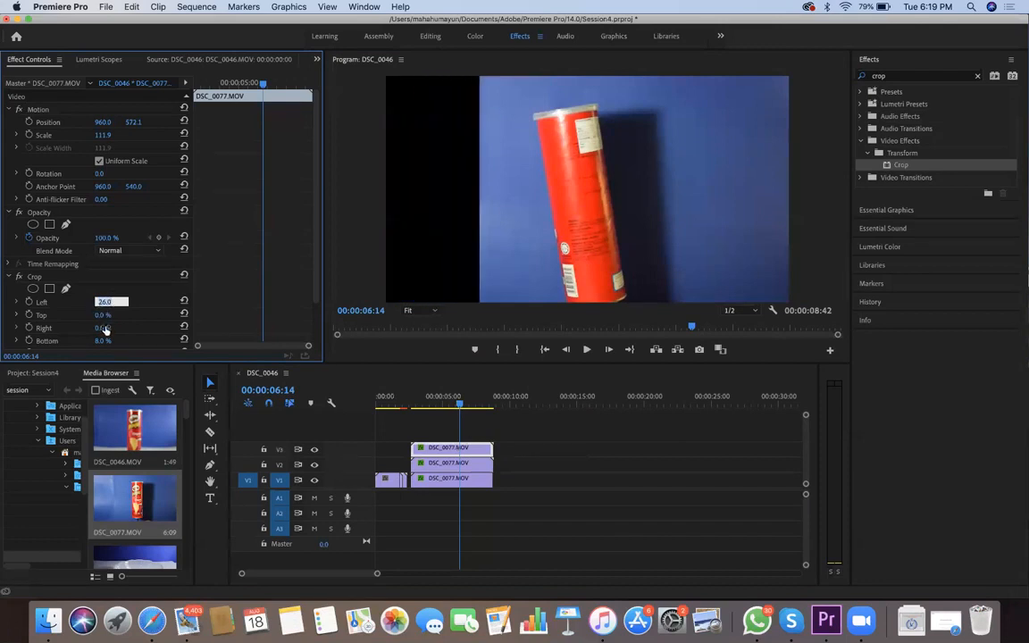
Set the Right value of the Crop effect to 30% on the V3 copy of DSC_0077.MOV
click(106, 329)
key(Up)
key(Up)
key(Up)
key(Up)
key(Up)
key(Up)
key(Up)
key(Up)
key(Up)
key(Up)
key(Up)
key(Up)
key(Up)
key(Up)
key(Up)
key(Up)
key(Up)
key(Up)
key(Up)
key(Up)
key(Up)
key(Up)
key(Up)
key(Up)
key(Up)
key(Up)
key(Up)
key(Up)
key(Up)
key(Up)
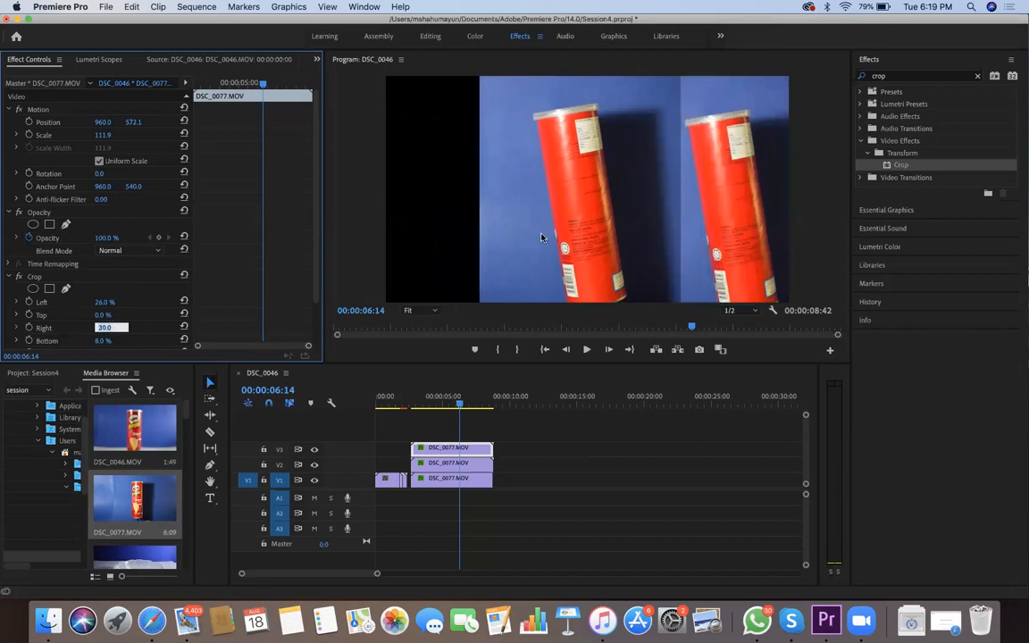
Move the V3 copy's cropped strip to the left third of the frame, at Position about 254, 578, and check another frame
click(409, 239)
drag(473, 242, 390, 236)
drag(375, 232, 383, 232)
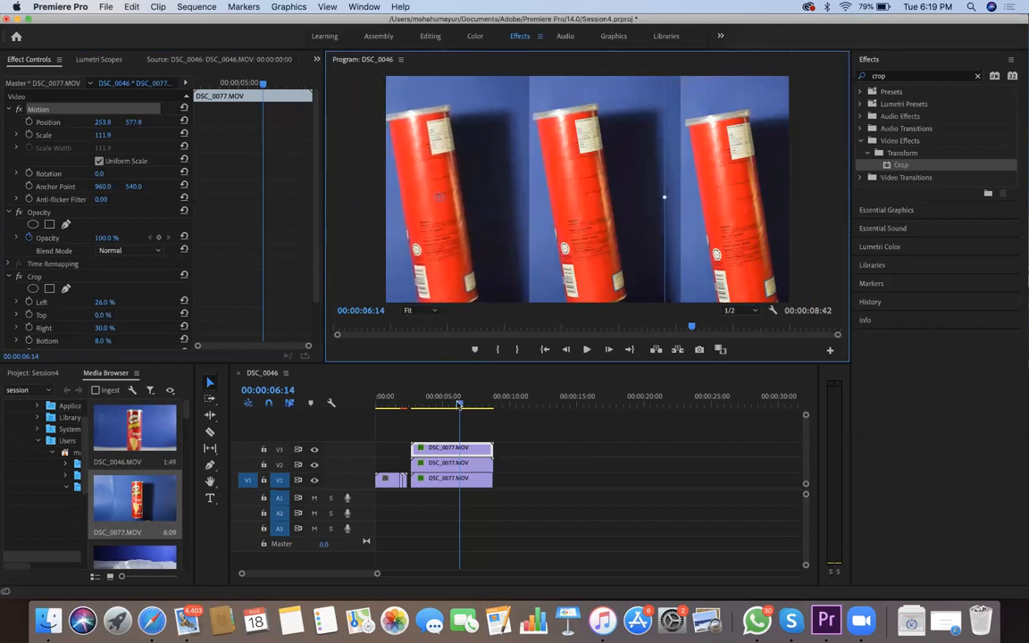
mouse_move(457, 402)
mouse_down()
mouse_move(448, 401)
mouse_move(464, 401)
mouse_up()
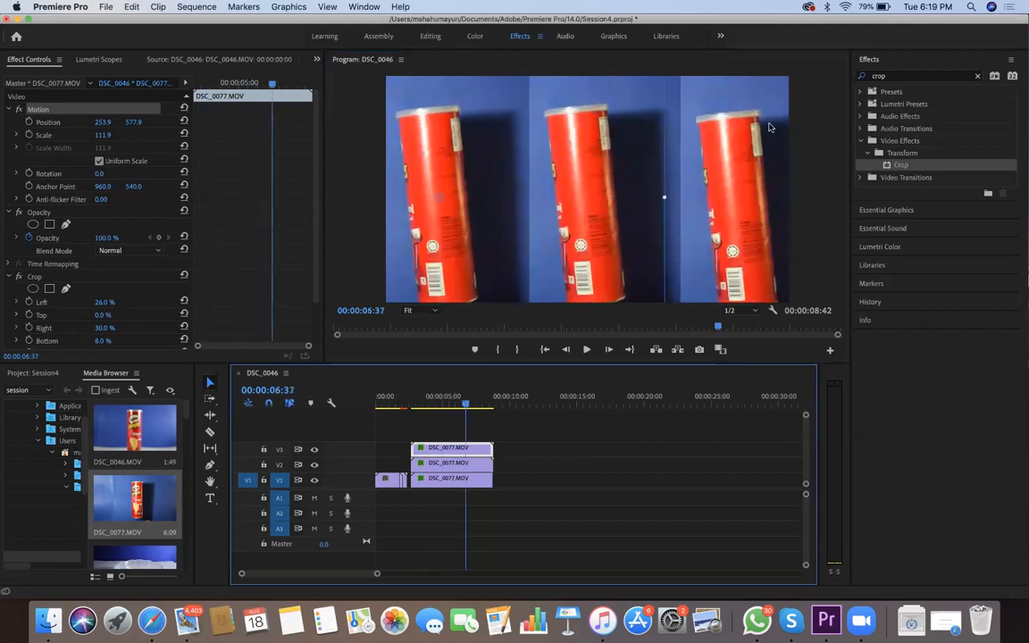
Set the Crop effect's Edge Feather to 80 on the V3 copy of DSC_0077.MOV
scroll(290, 261, down, 3)
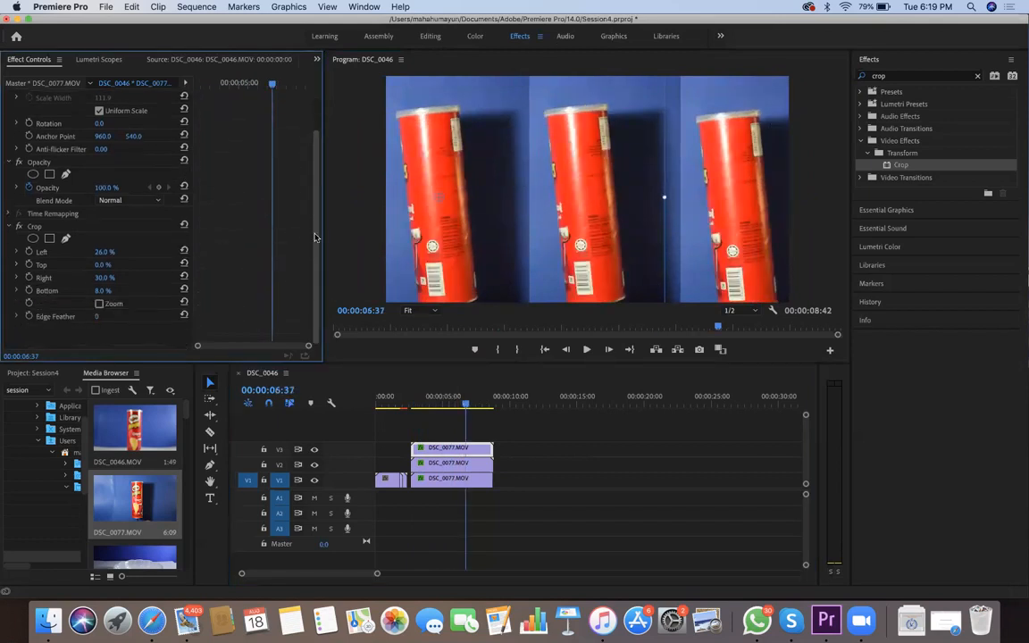
click(99, 316)
text(2)
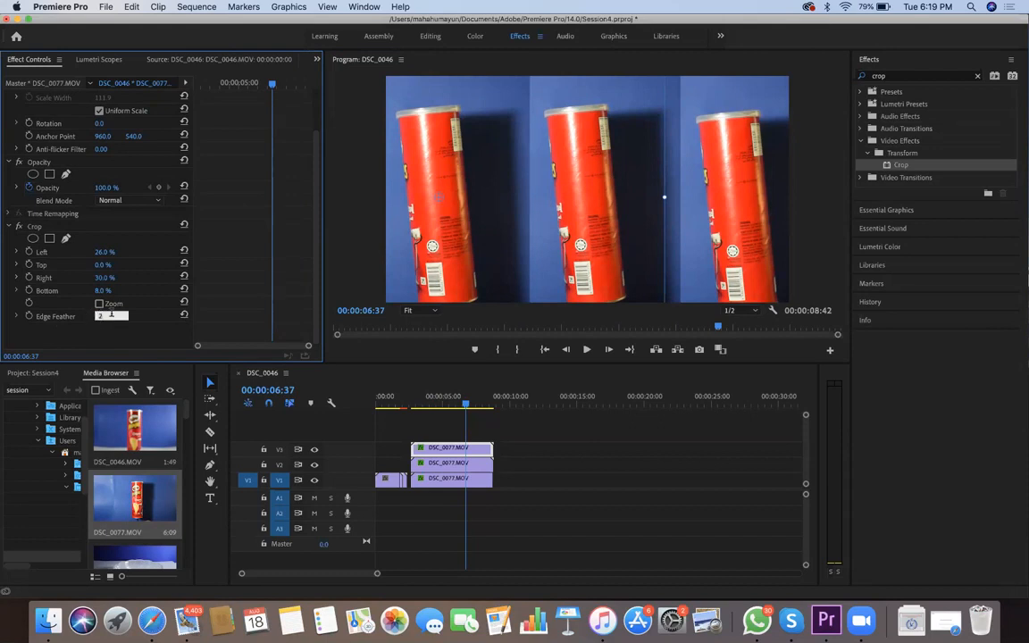
key(Up)
key(Up)
key(Up)
key(Up)
key(Up)
key(Up)
key(Up)
key(Up)
key(Up)
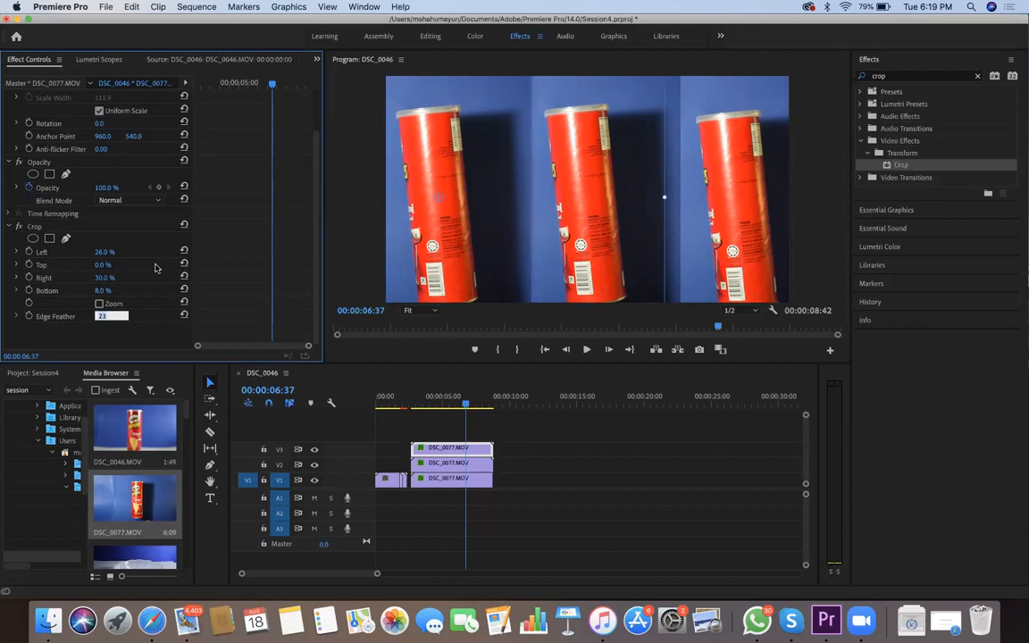
key(Up)
key(Up)
key(Up)
key(Up)
key(Up)
key(Up)
key(Up)
key(Up)
key(Up)
key(Up)
key(Up)
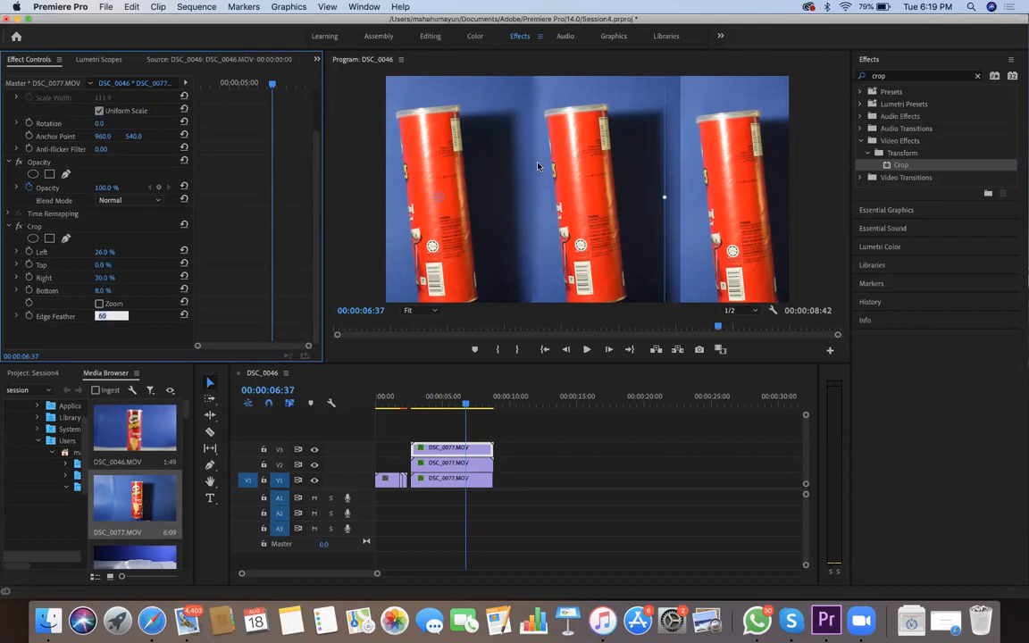
key(Up)
key(Up)
key(Up)
key(Up)
key(Up)
key(Up)
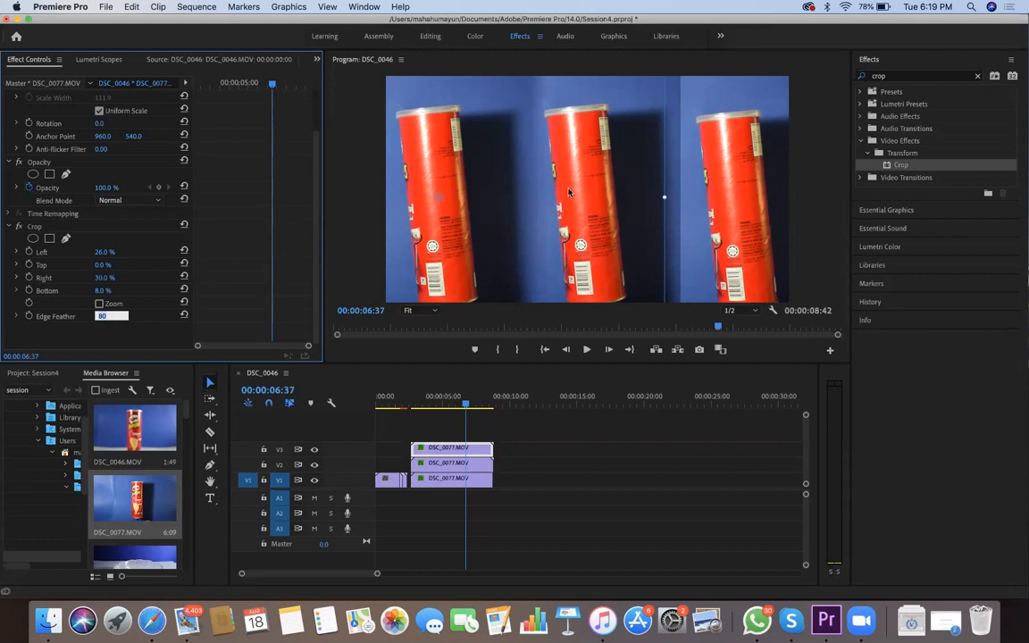
Set the Crop effect's Edge Feather to 63 on the V2 copy of DSC_0077.MOV
click(513, 175)
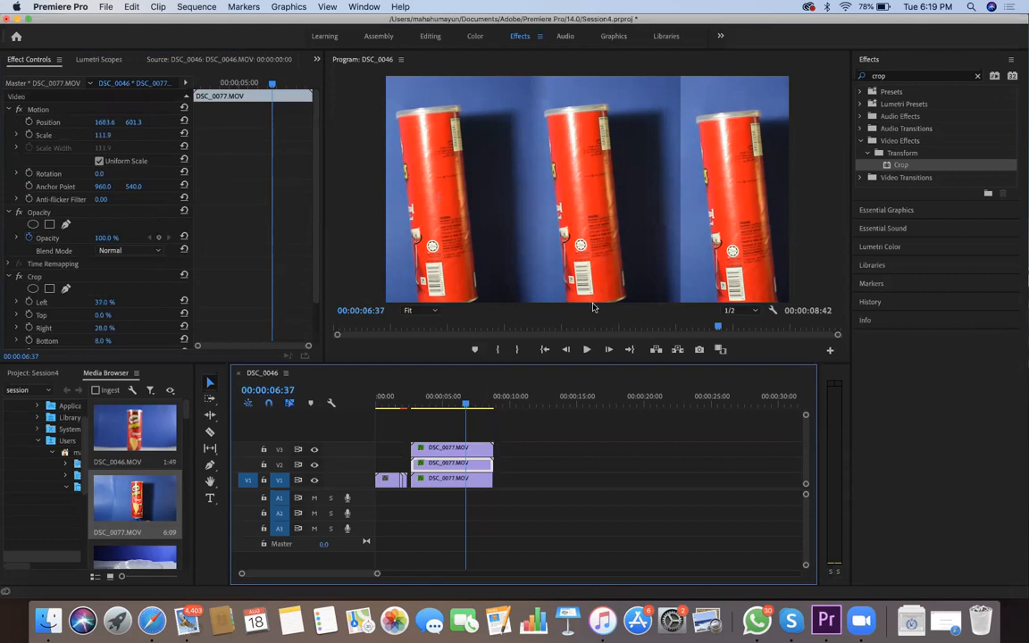
scroll(99, 268, down, 5)
click(100, 316)
text(2)
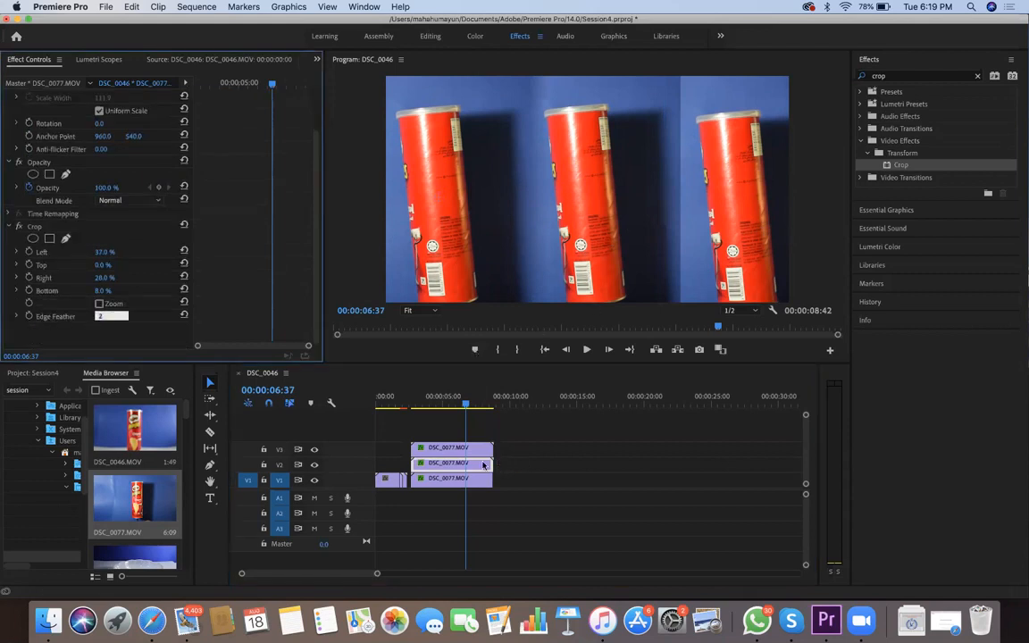
text(2)
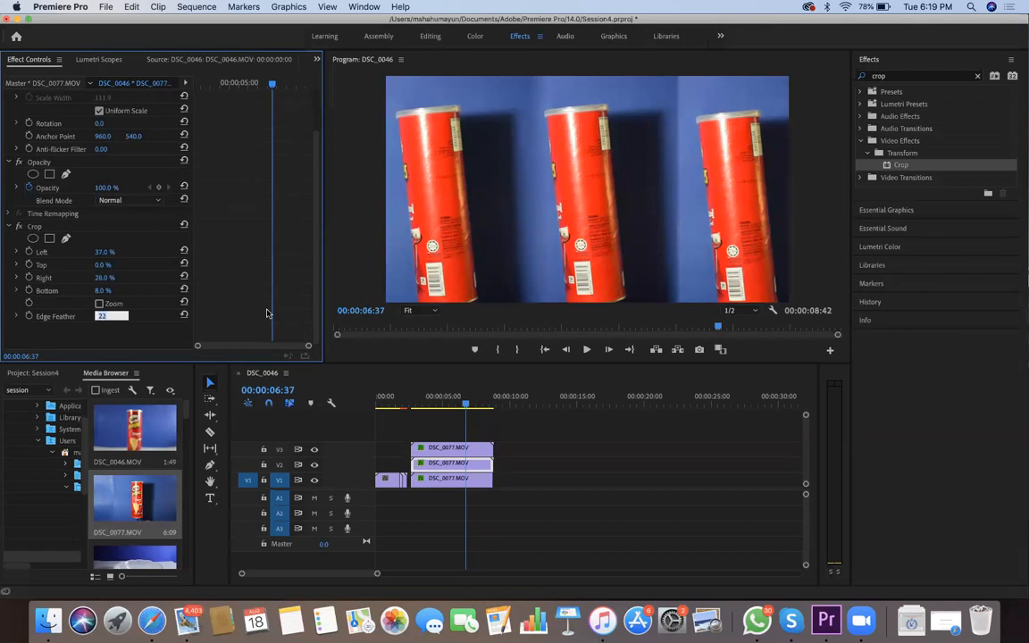
text(39)
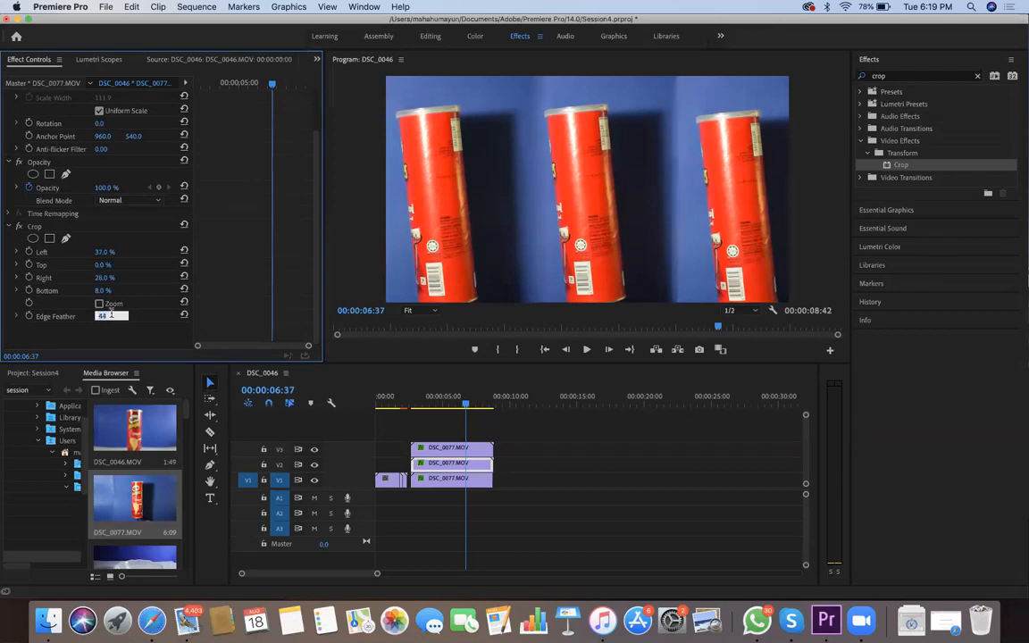
key(Up)
key(Up)
key(Up)
key(Up)
key(Up)
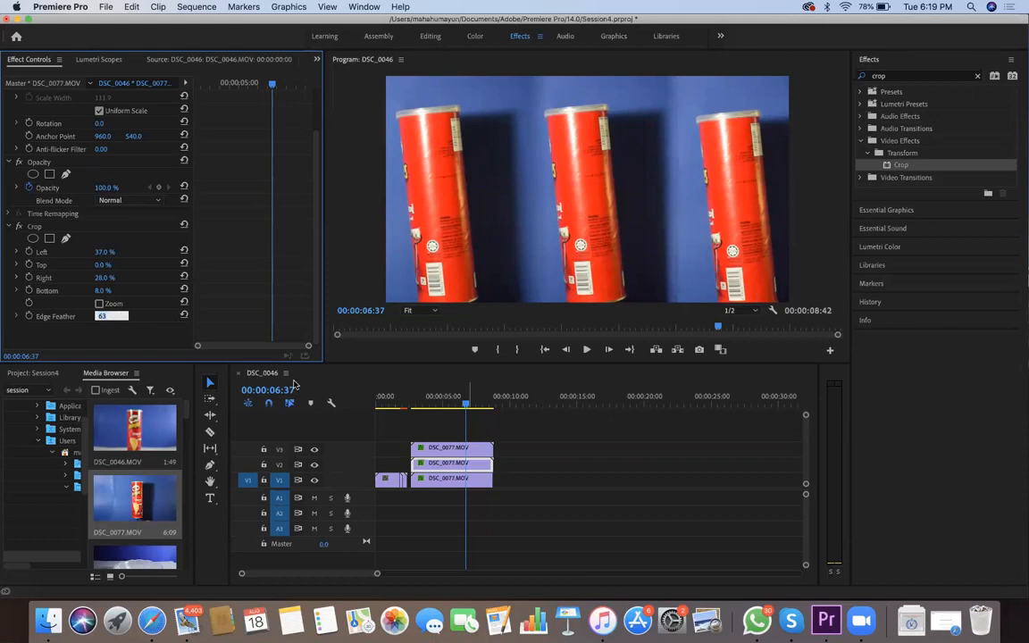
Play back and skim the three-can split-screen section to check the blended edges
click(422, 398)
key(shift+Left)
key(shift+Left)
key(shift+Left)
key(shift+Left)
key(shift+Left)
key(shift+Left)
key(shift+Left)
key(shift+Left)
key(shift+Left)
key(shift+Left)
key(shift+Left)
key(shift+Left)
key(space)
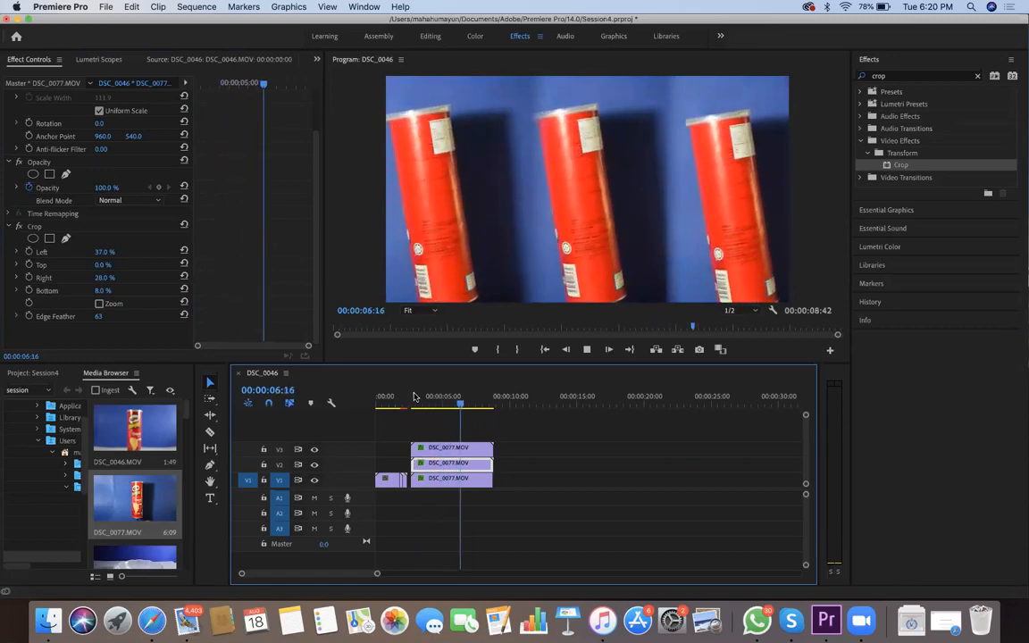
click(467, 405)
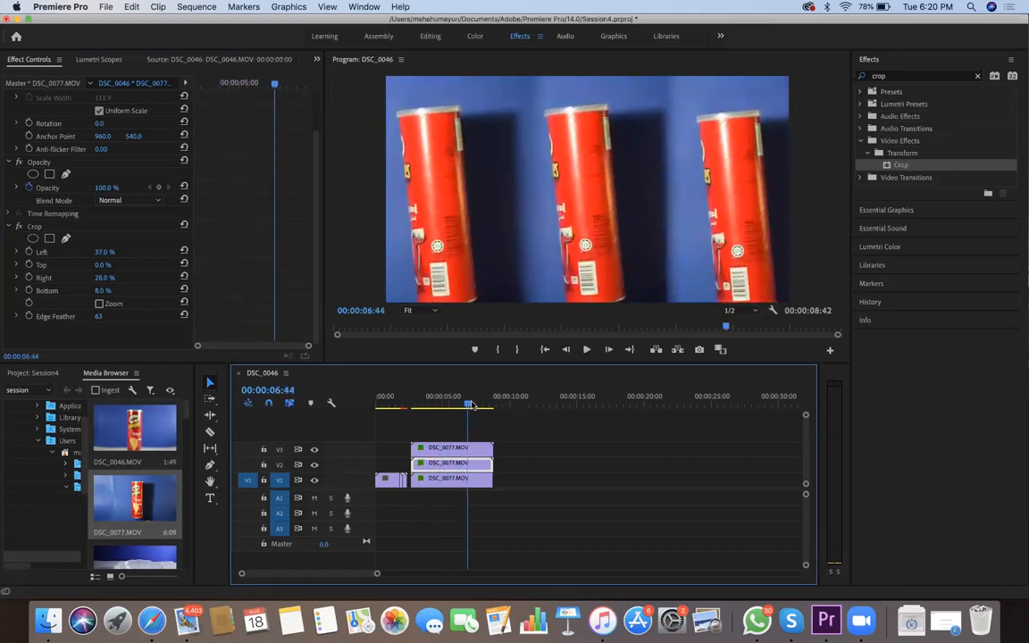
click(422, 404)
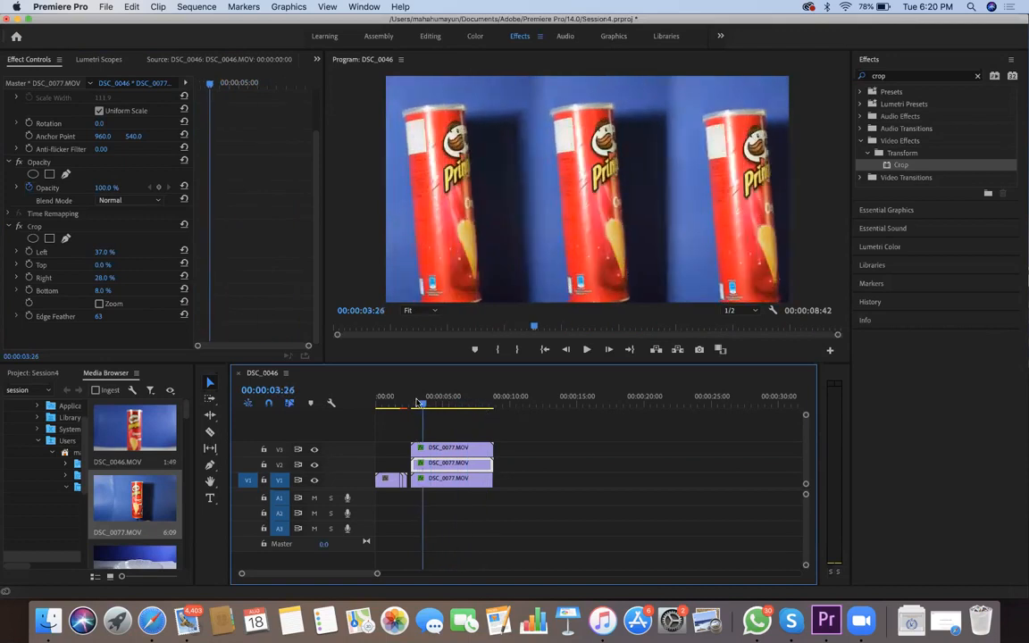
Add DSC_0097.MOV to V2 shortly after the stacked clips and preview a frame of it
scroll(170, 446, down, 5)
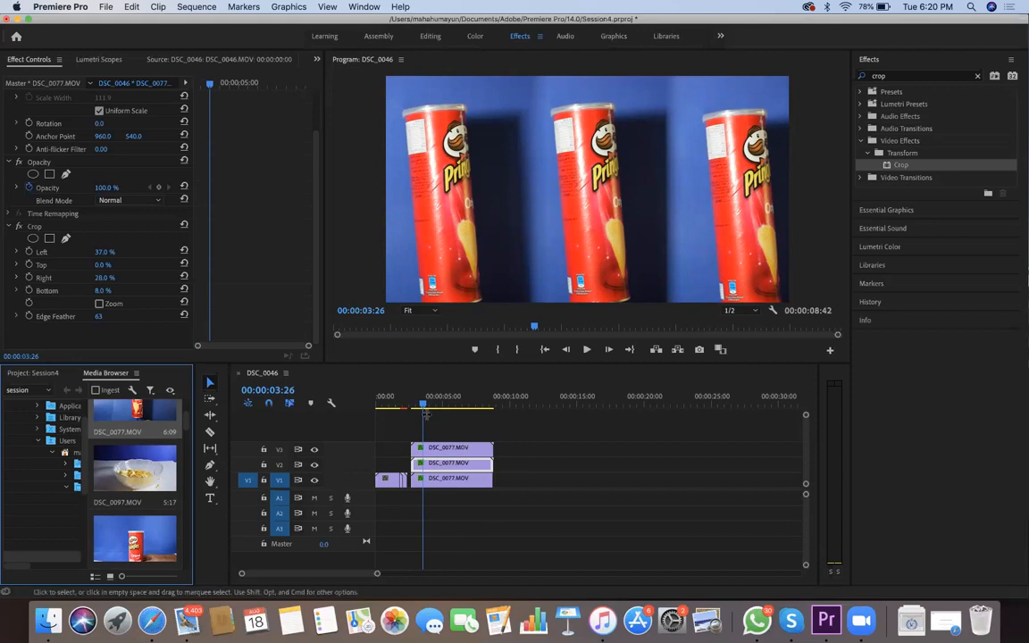
drag(424, 407, 497, 407)
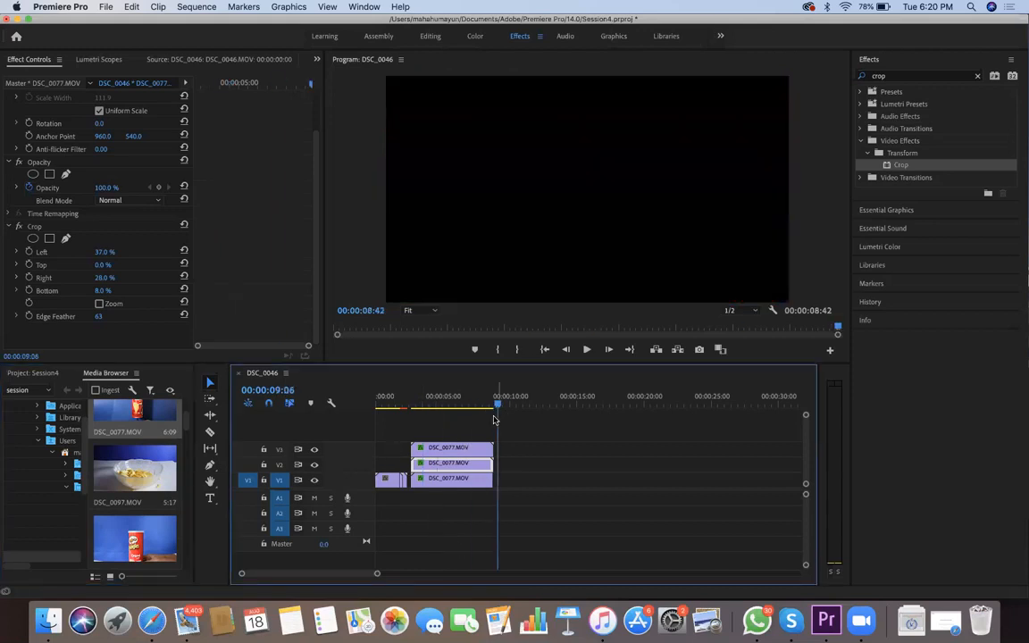
click(149, 477)
drag(149, 473, 516, 463)
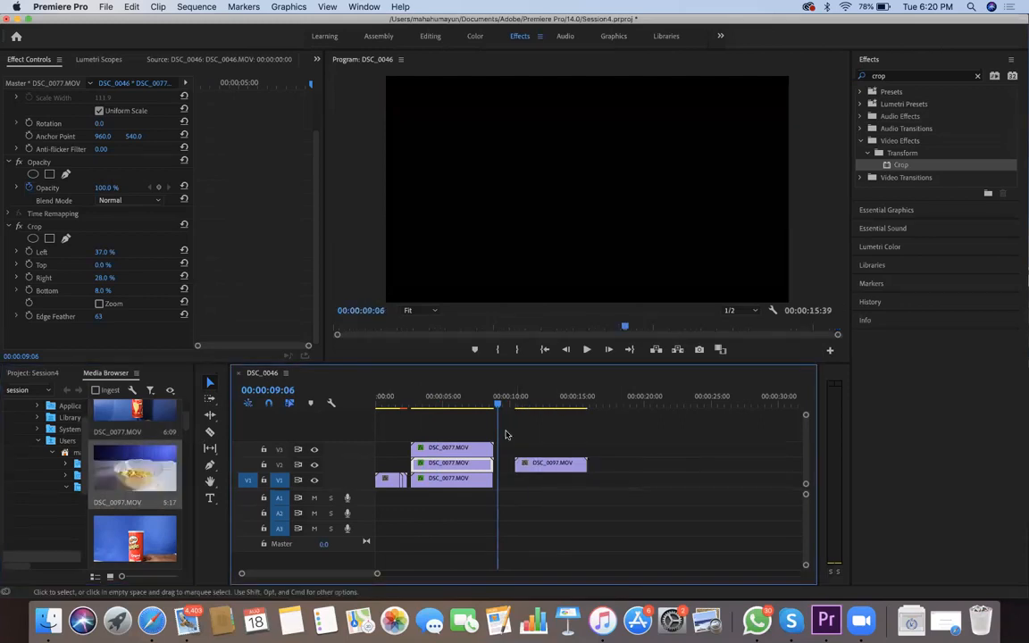
mouse_move(522, 411)
mouse_down()
mouse_move(571, 411)
mouse_move(522, 411)
mouse_move(537, 411)
mouse_up()
Increase the speed of the DSC_0097.MOV clip on V2 and play it back
click(529, 461)
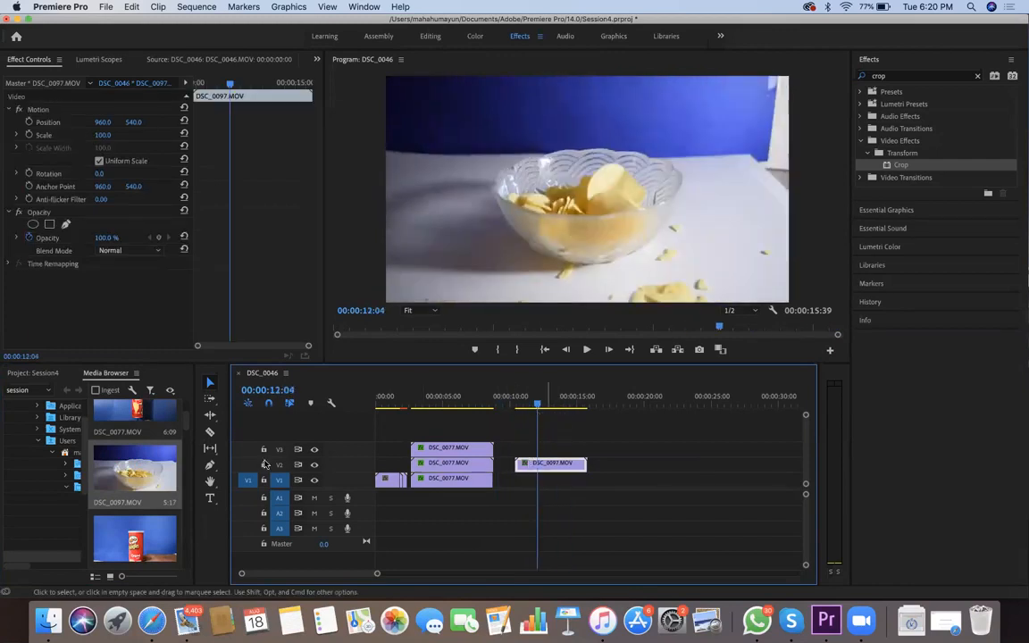
right_click(550, 463)
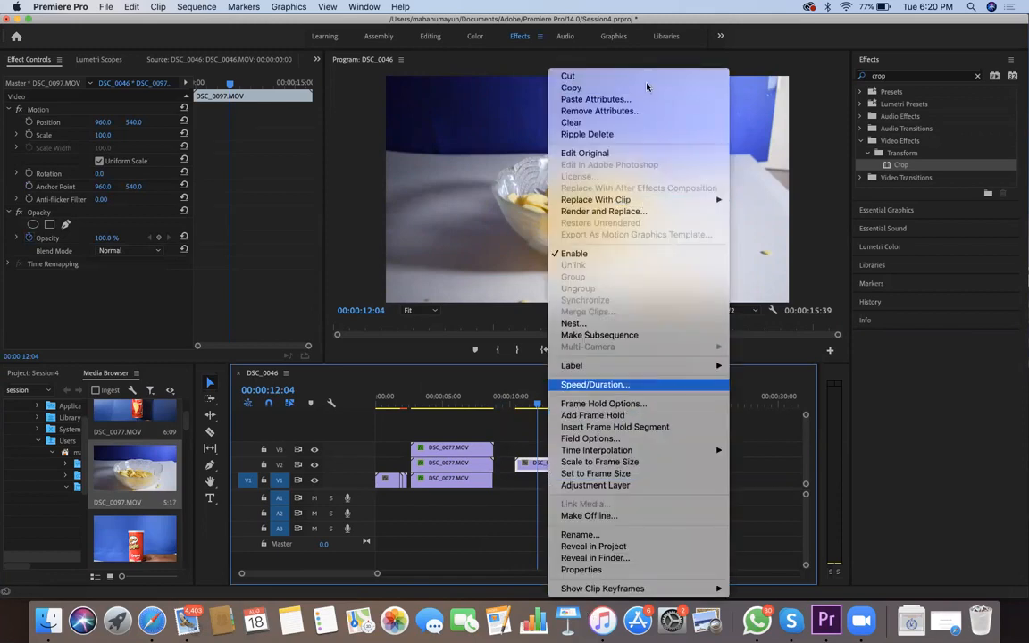
click(562, 384)
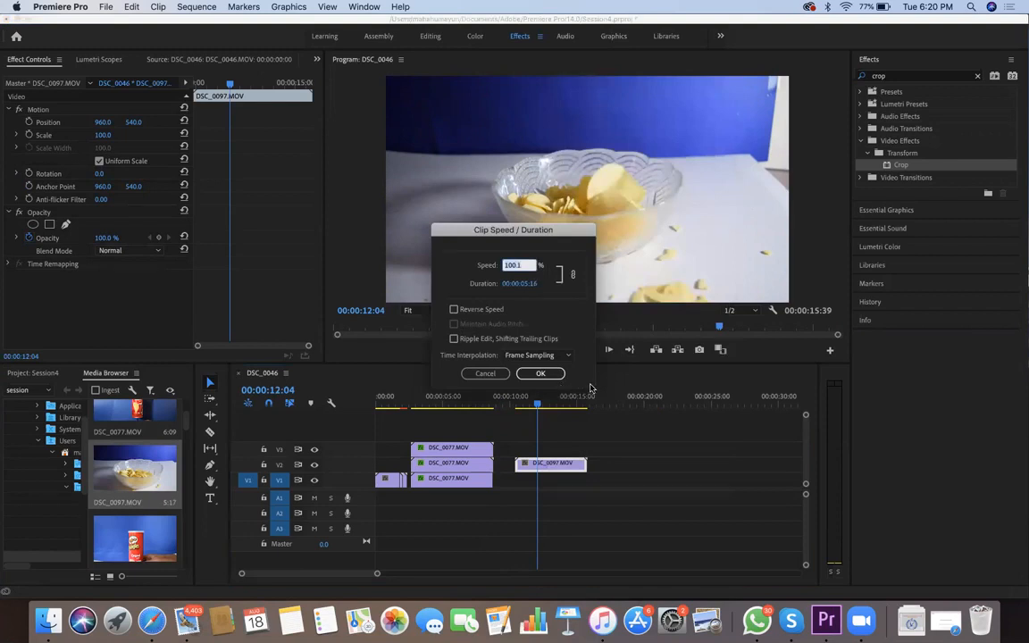
click(512, 265)
text(.3)
key(Return)
click(522, 407)
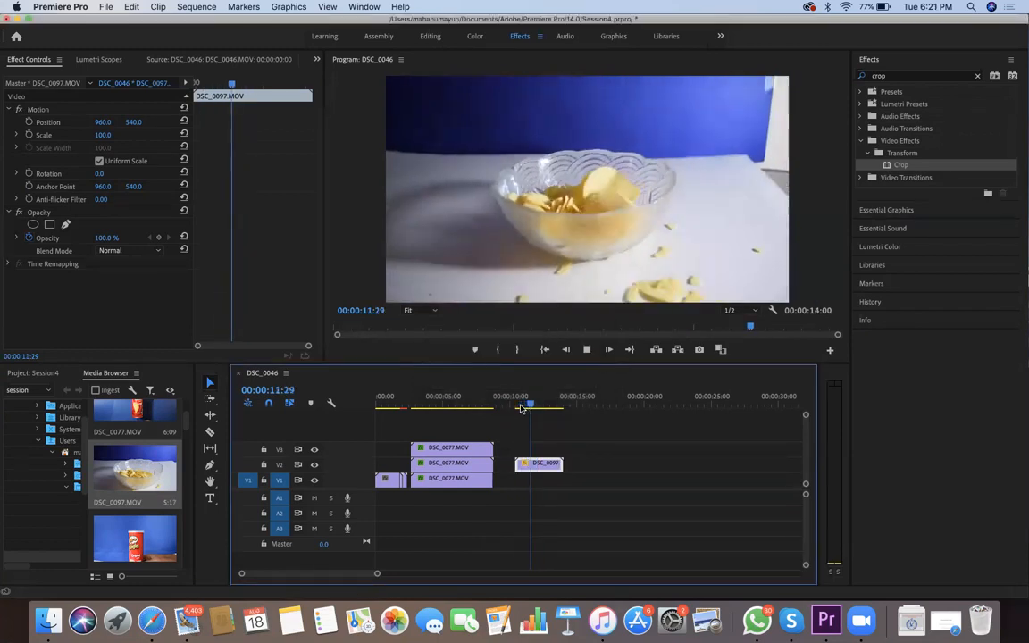
key(space)
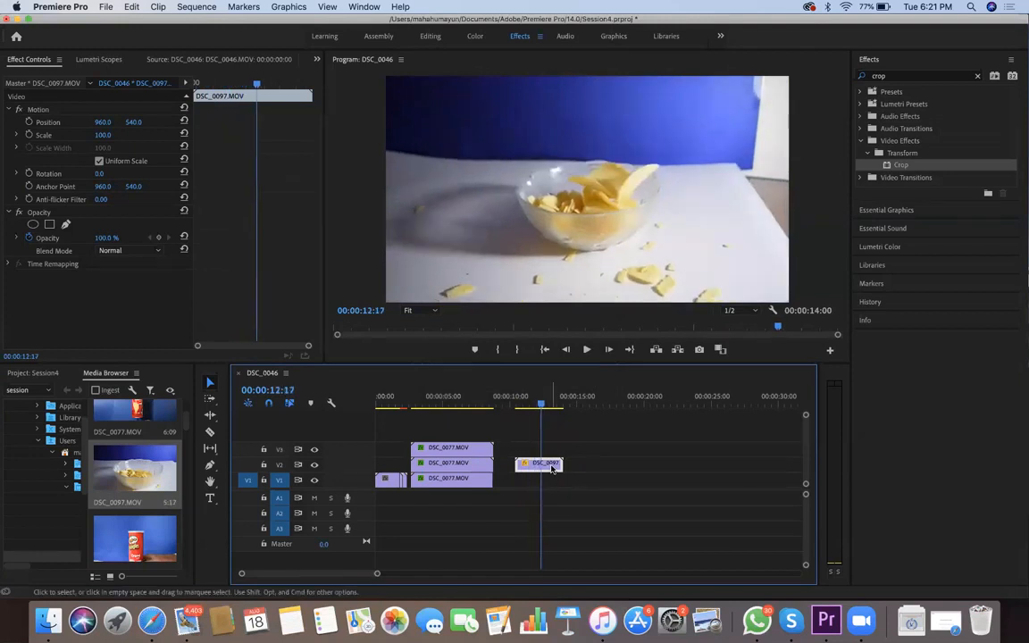
Slow the DSC_0097.MOV clip on V2 to 20% speed and start playing it back
right_click(552, 469)
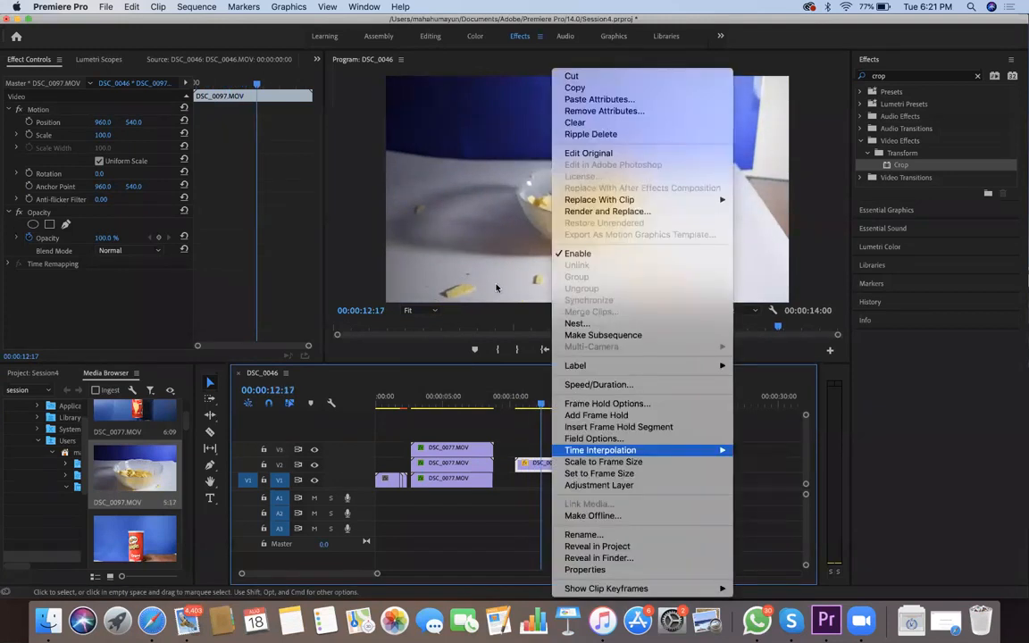
click(518, 377)
text(20)
key(Return)
key(space)
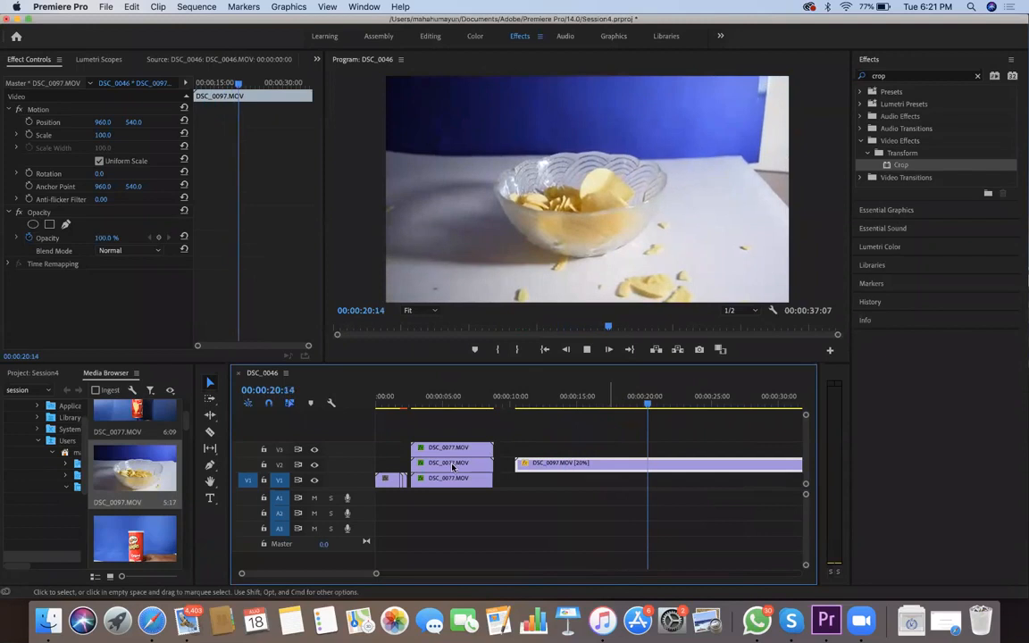
Watch and skim the slowed DSC_0097.MOV clip to check the slow-motion chips
key(minus)
key(minus)
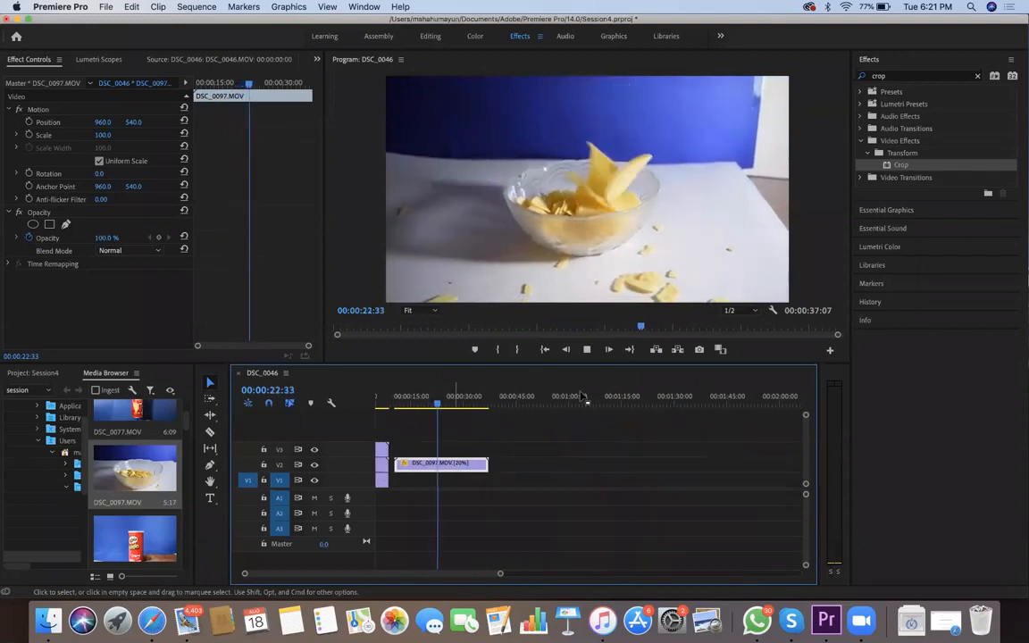
key(space)
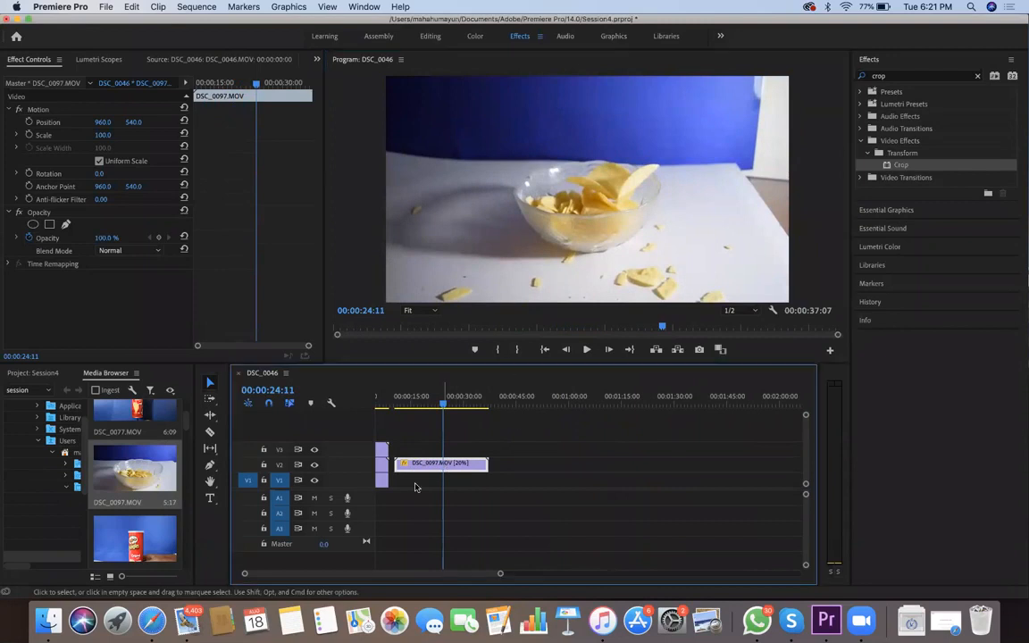
right_click(444, 463)
click(437, 403)
drag(436, 404, 460, 416)
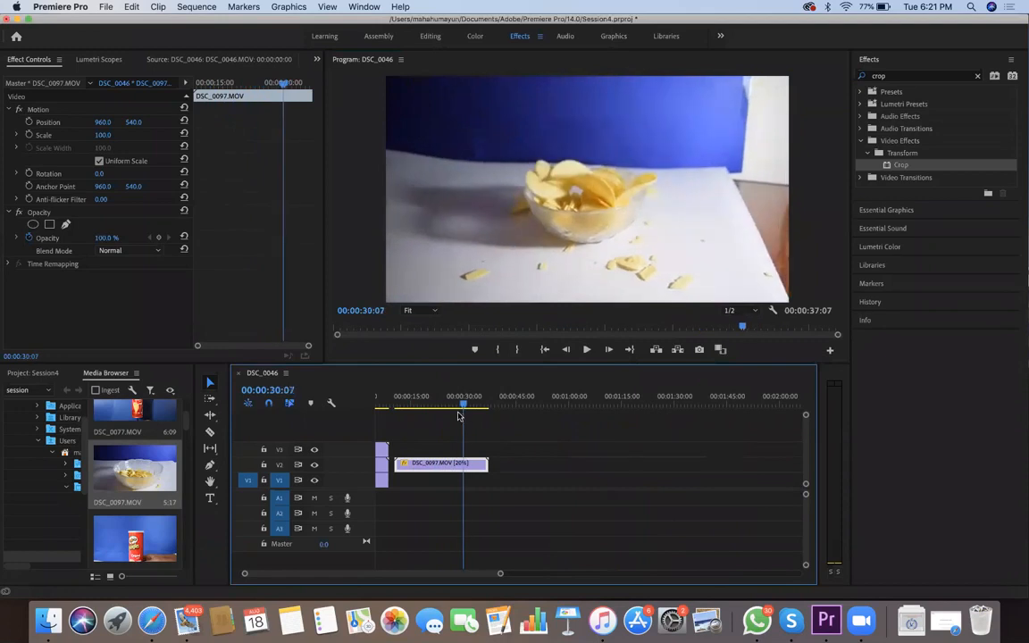
click(447, 409)
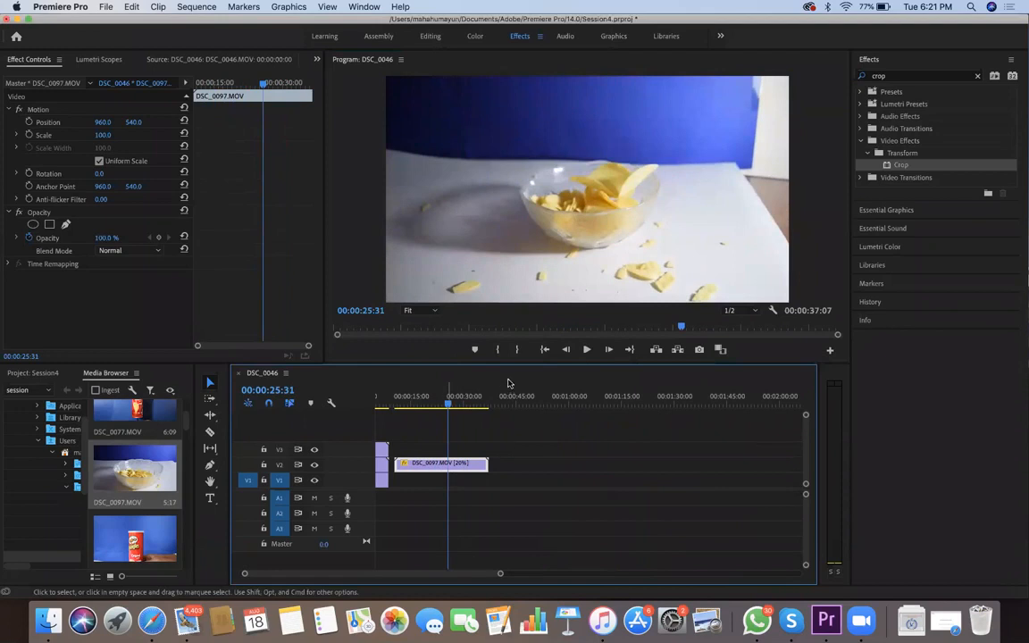
Reverse the speed of the DSC_0097.MOV clip on V2 and preview it from its start
right_click(450, 463)
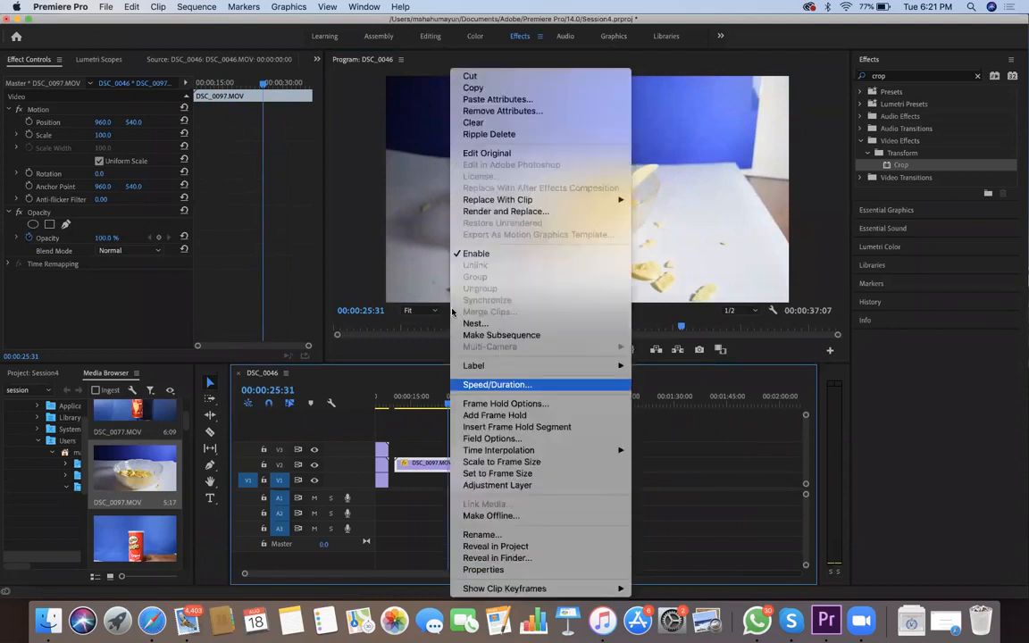
key(Return)
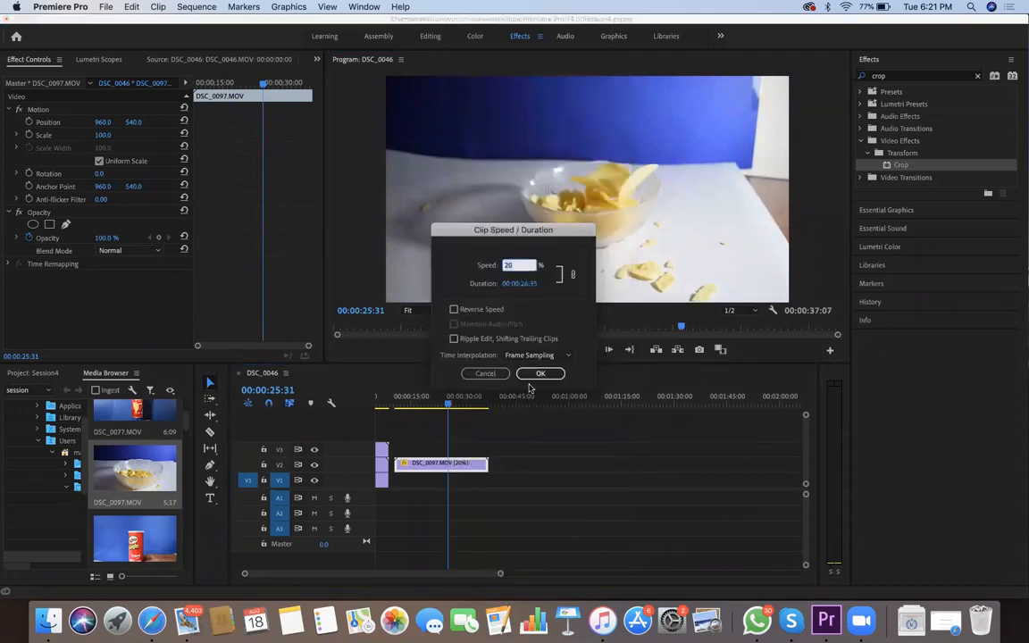
click(454, 310)
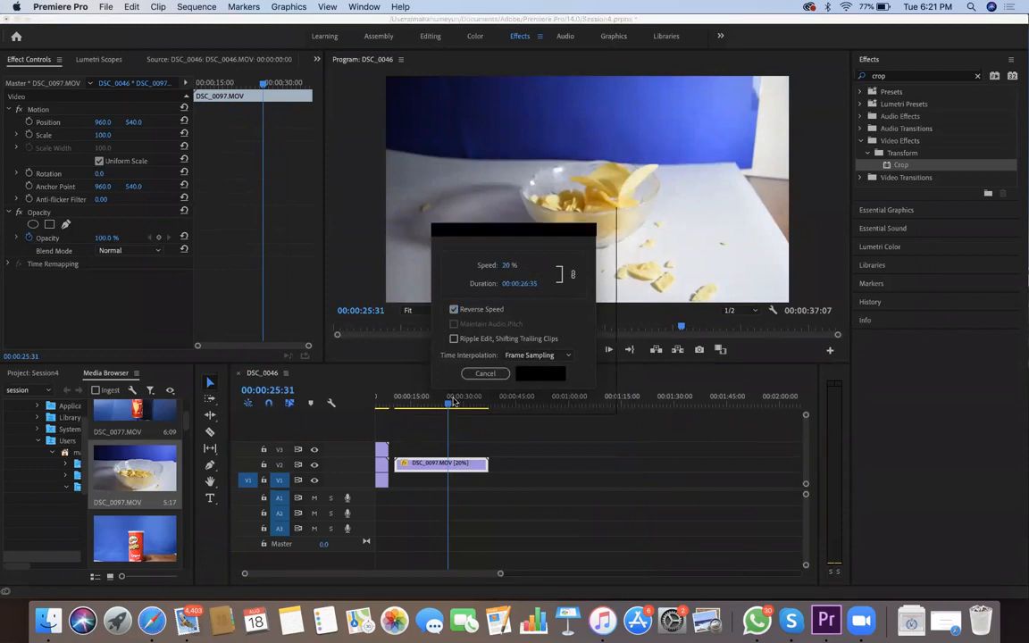
key(Return)
click(396, 405)
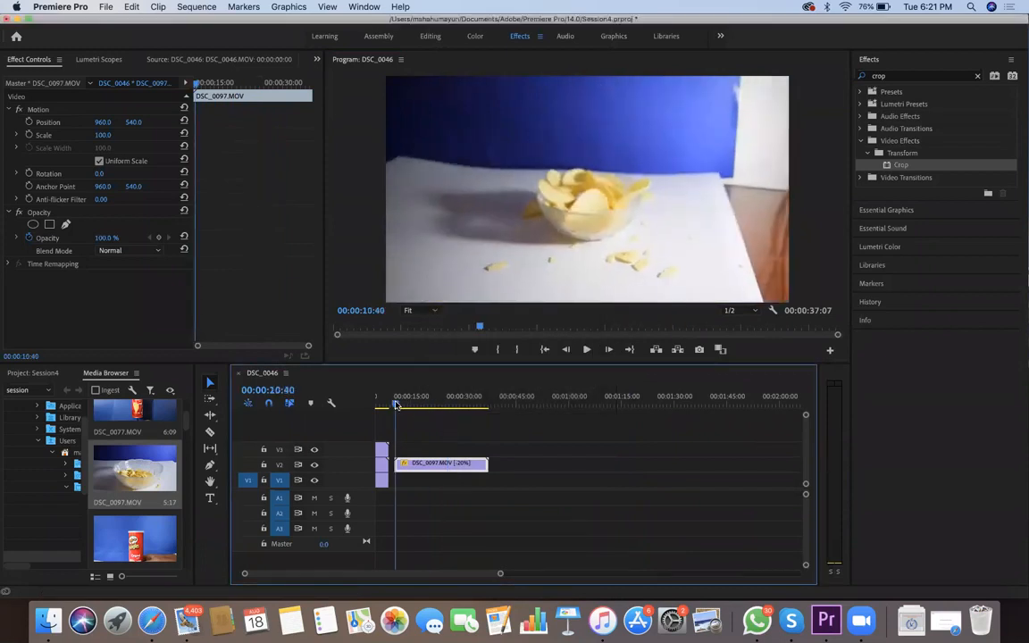
key(space)
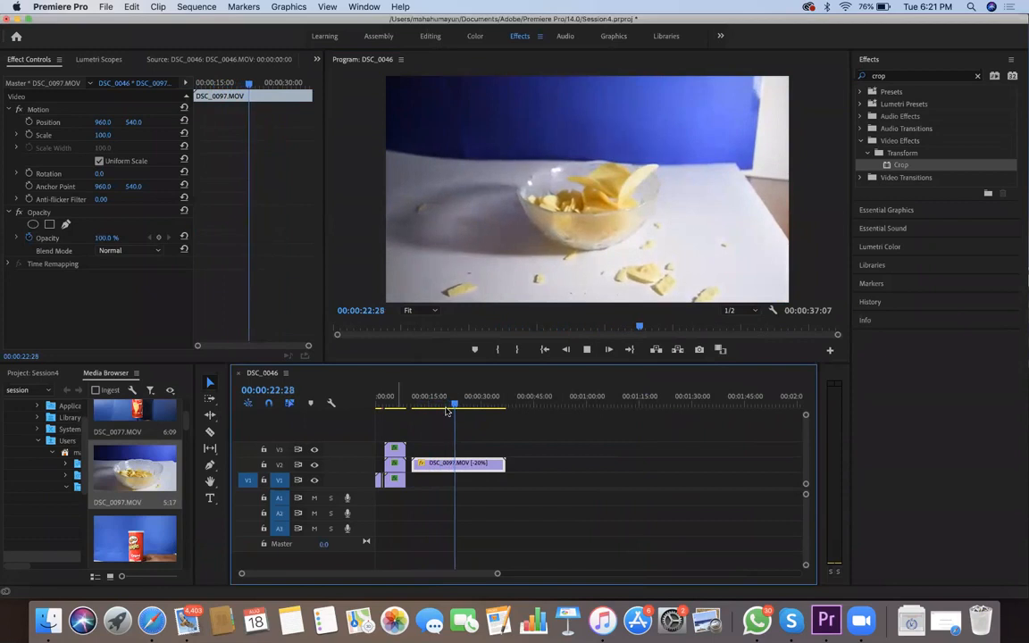
drag(458, 405, 482, 408)
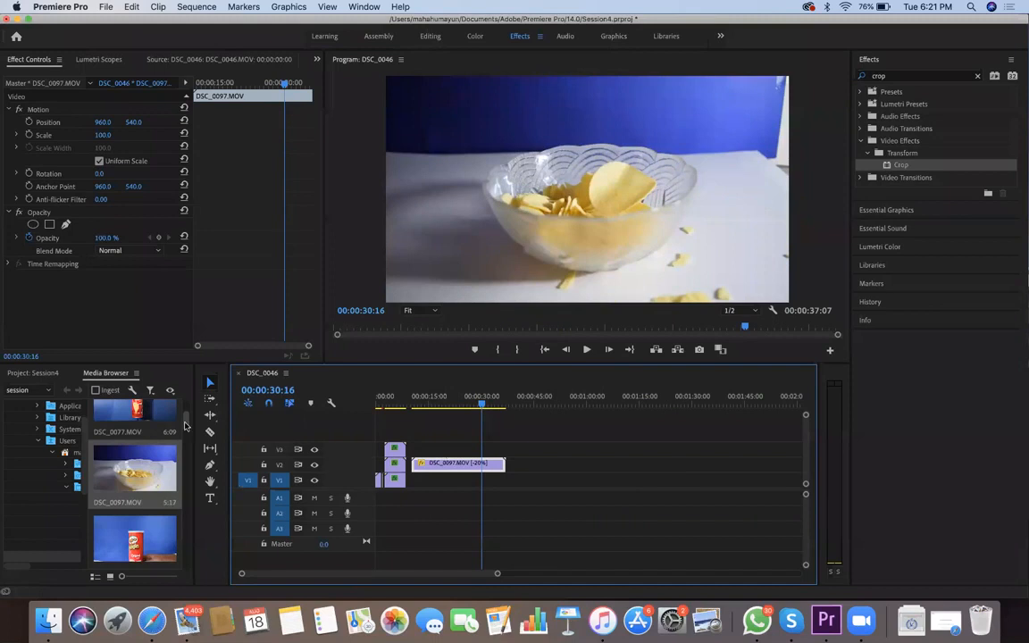
Find DSC_0111.MOV in the session footage and place it on V2 with a gap after the DSC_0097.MOV clip
scroll(185, 425, down, 2)
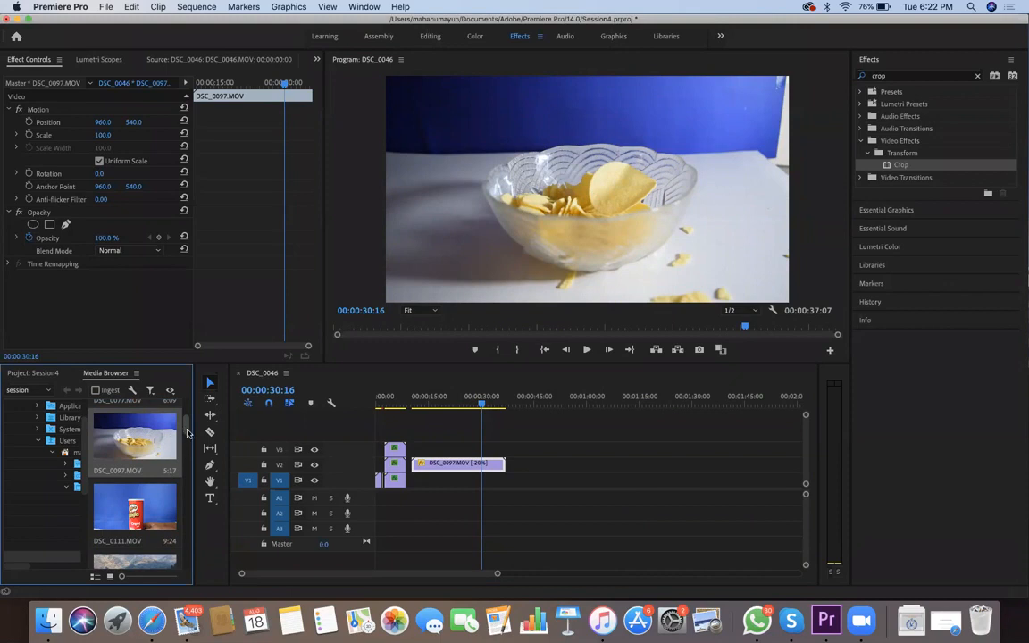
scroll(188, 416, down, 1)
scroll(189, 404, down, 6)
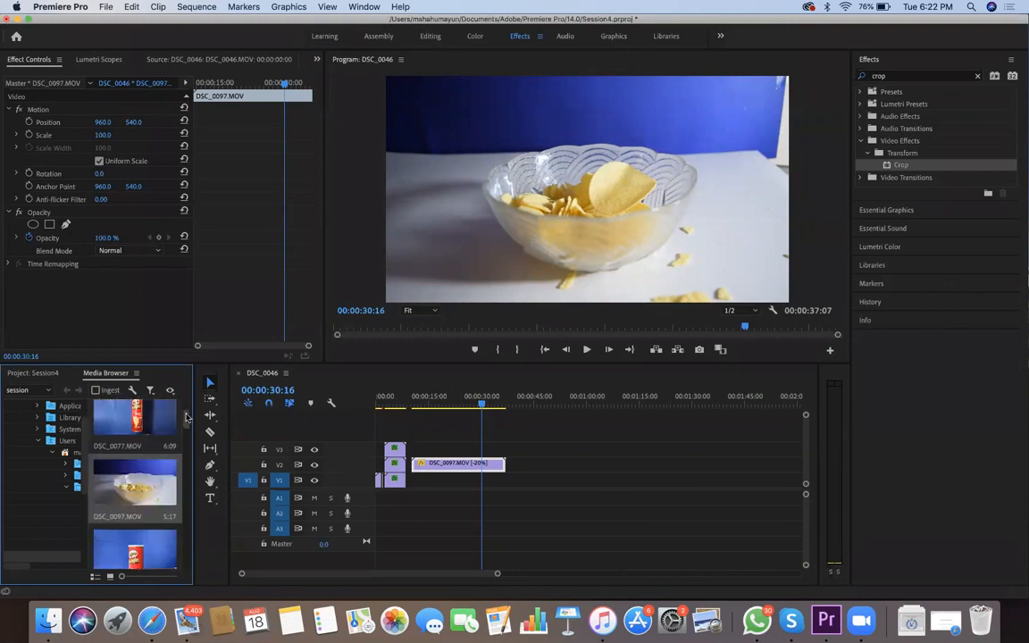
scroll(185, 449, down, 10)
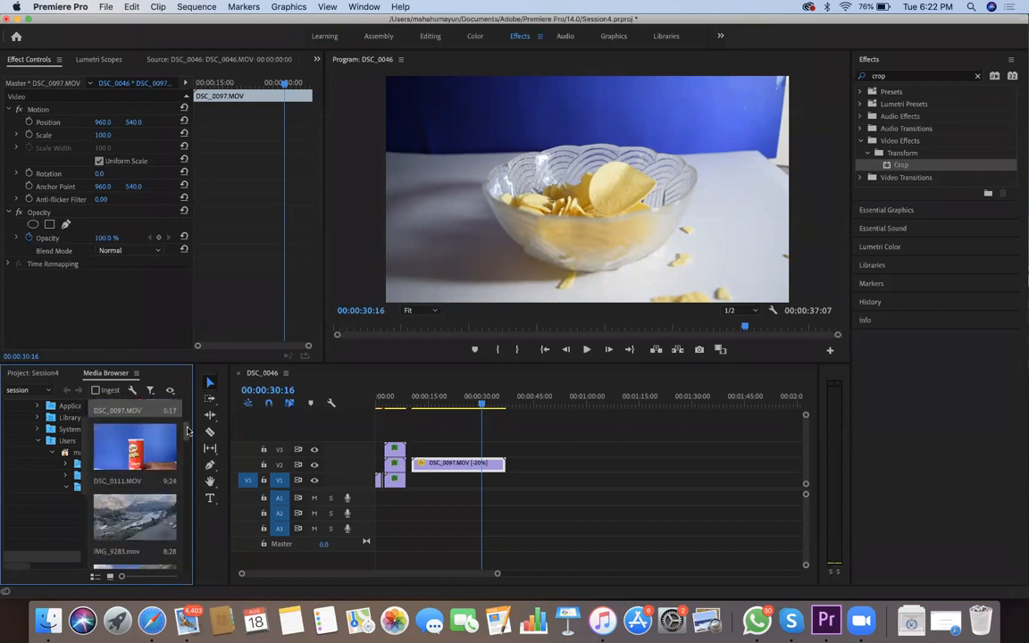
scroll(183, 533, down, 10)
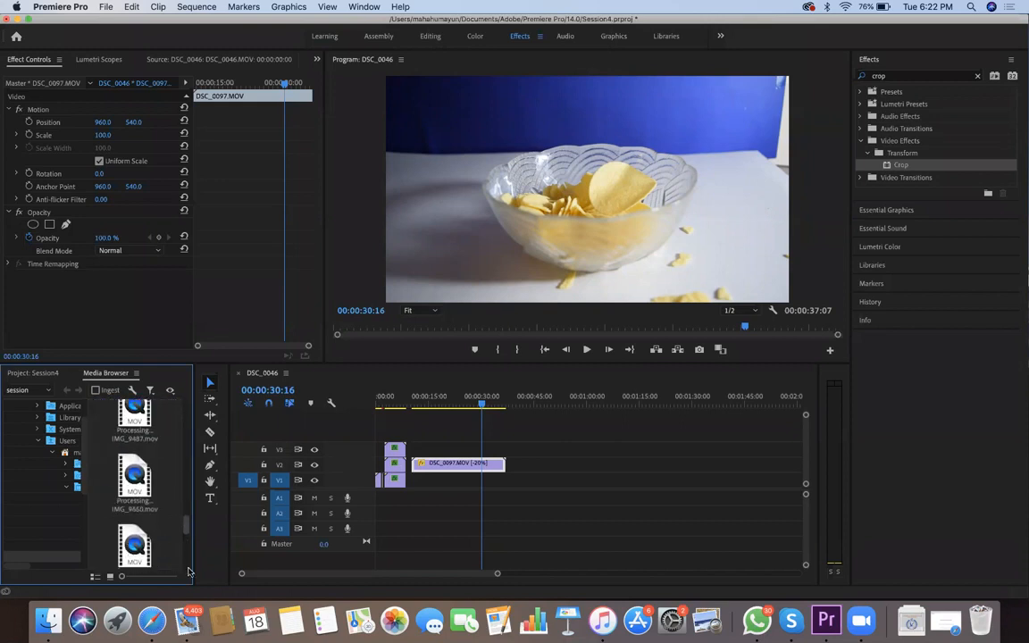
scroll(183, 516, up, 10)
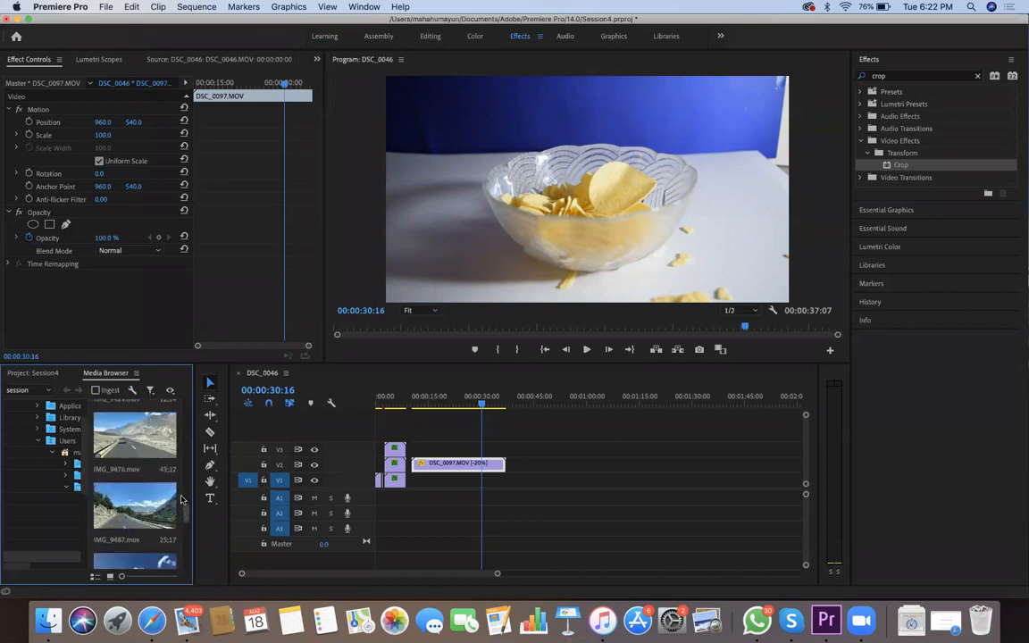
scroll(182, 545, up, 15)
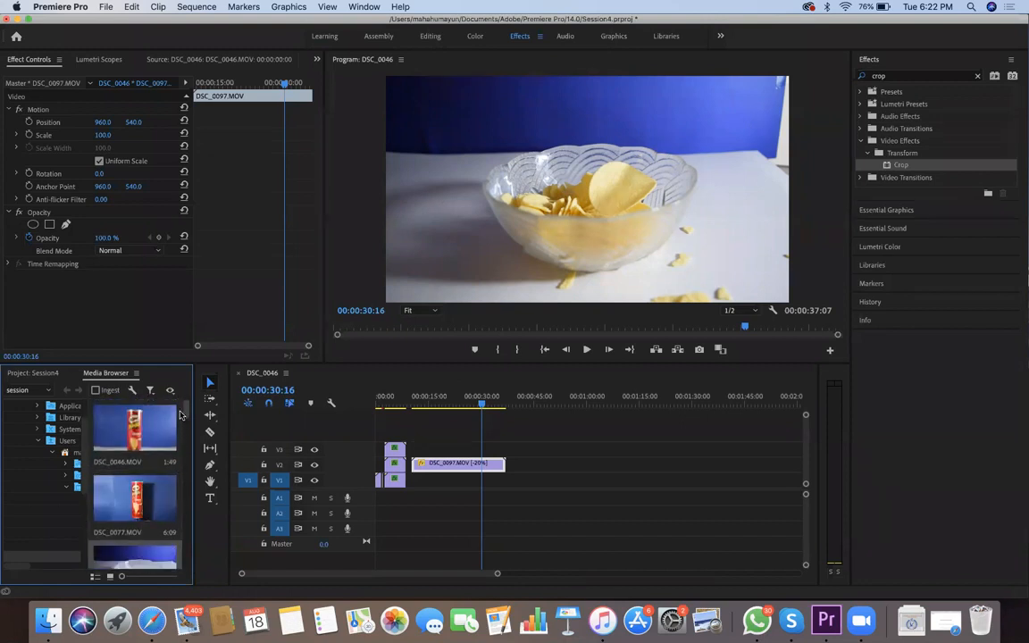
scroll(163, 471, down, 2)
scroll(163, 496, up, 4)
drag(147, 512, 561, 464)
Cut the DSC_0111.MOV clip at 00:00:53:24 and delete the piece before the cut
drag(482, 404, 578, 426)
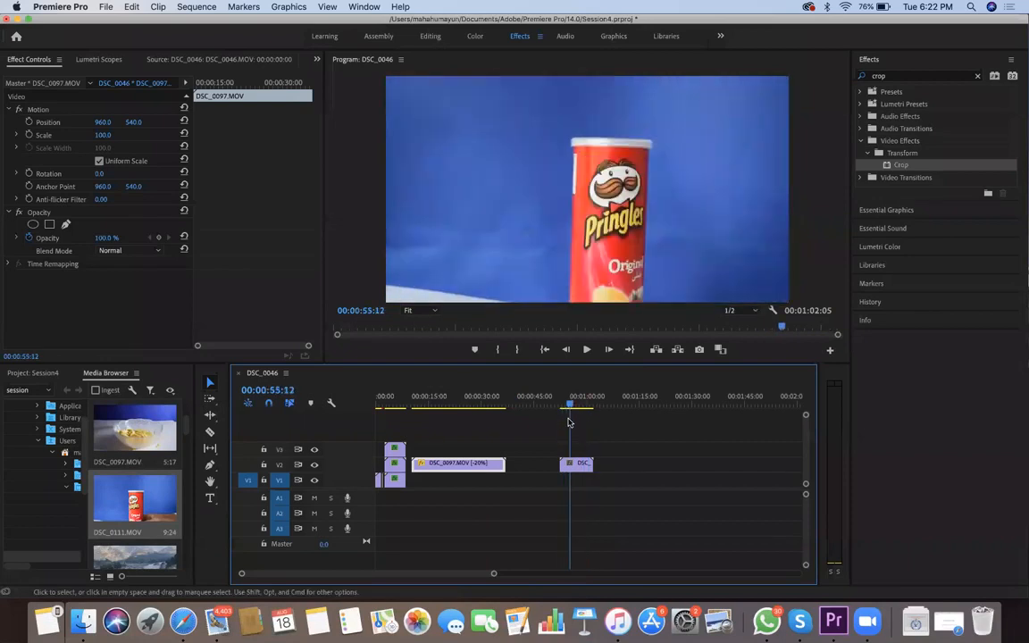
key(=)
key(=)
key(=)
key(=)
key(Right)
key(Left)
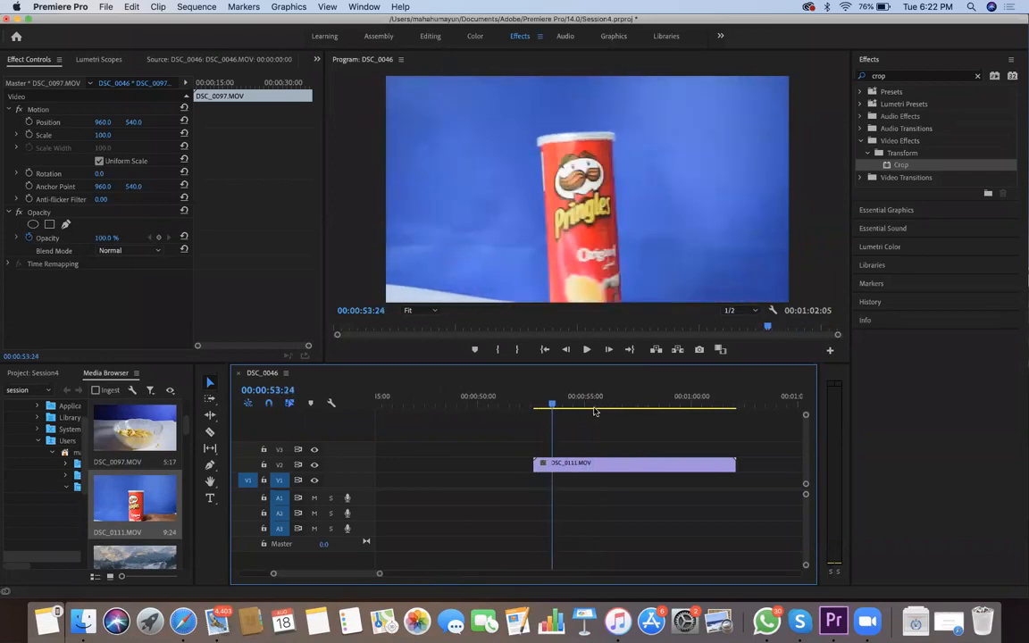
key(c)
click(551, 464)
key(v)
click(547, 463)
key(Delete)
Cut the DSC_0111.MOV clip at 00:00:56:13, where the hand enters, and delete everything after the cut
key(space)
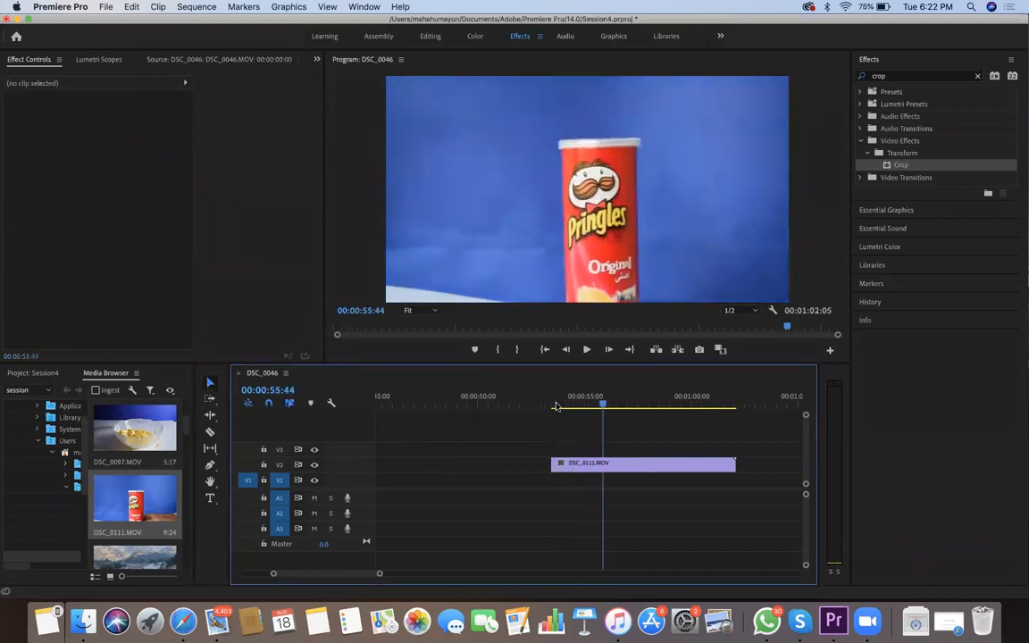
key(c)
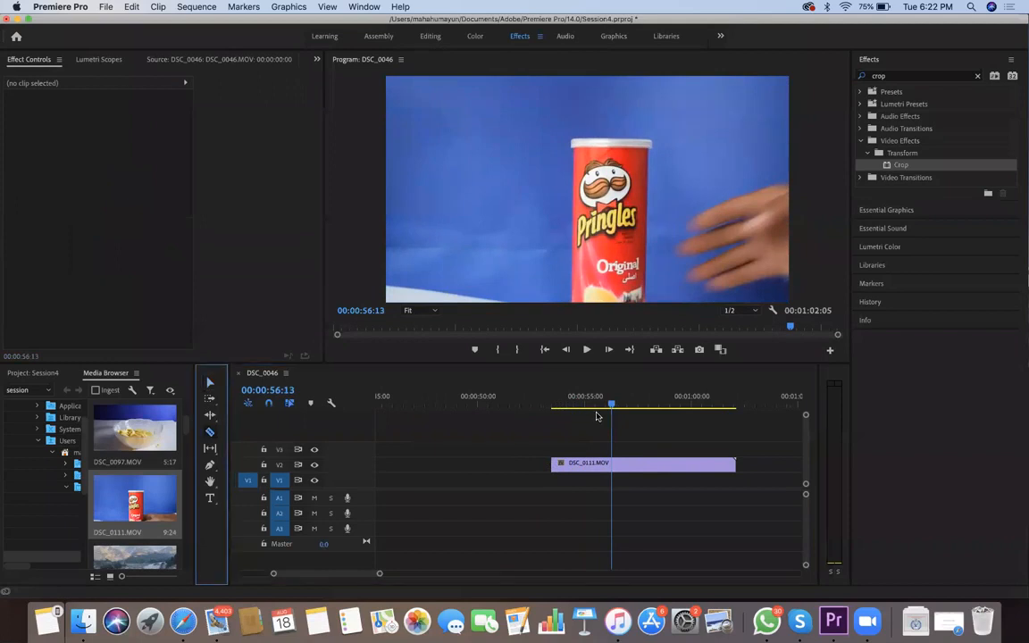
click(612, 463)
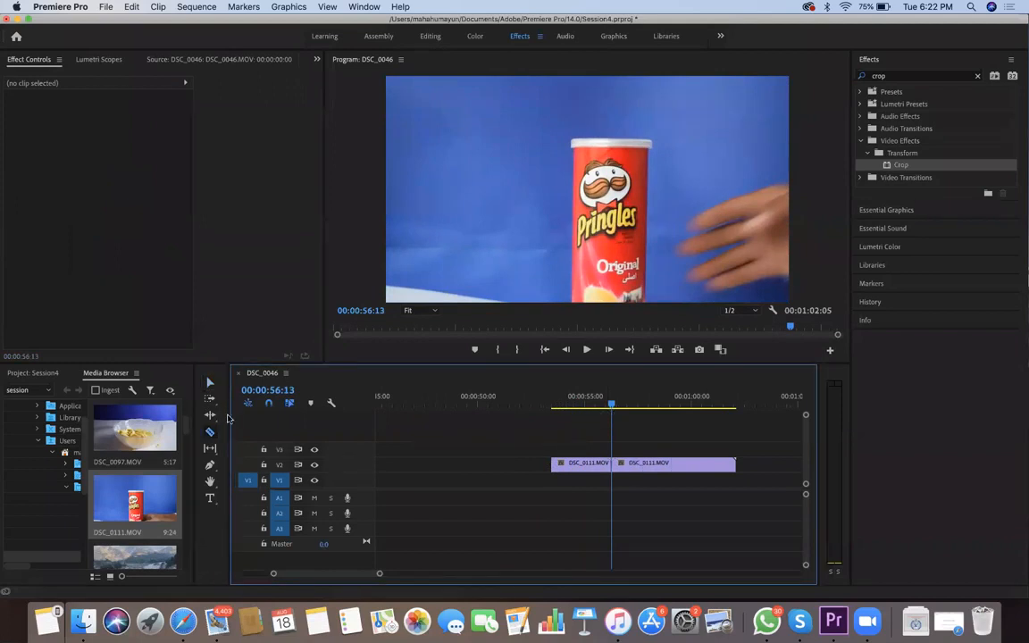
key(v)
click(625, 463)
key(Delete)
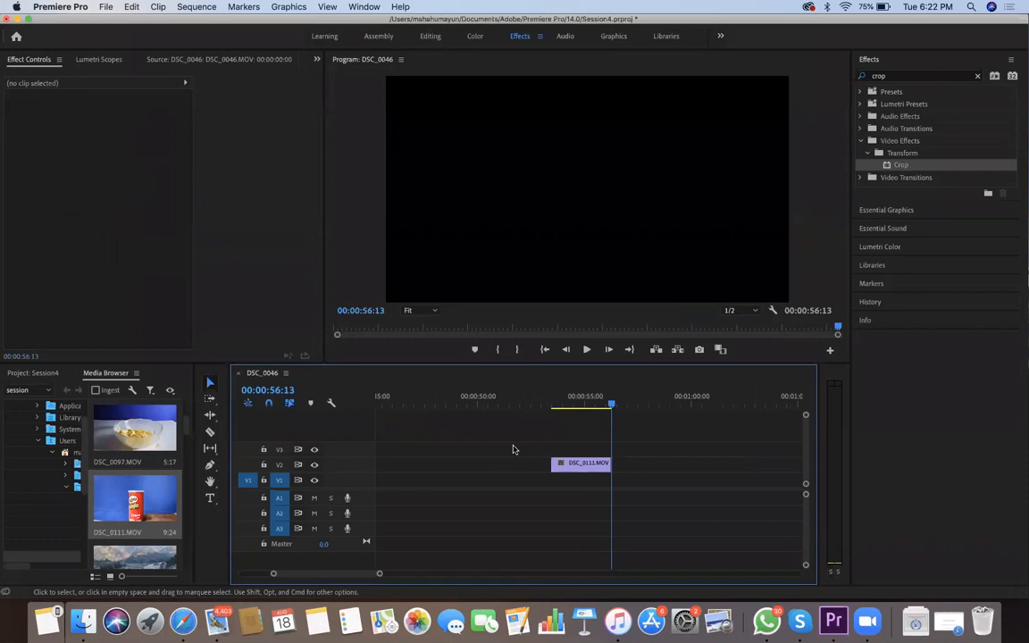
Play back and skim the trimmed DSC_0111.MOV clip to check the spinning can
key(space)
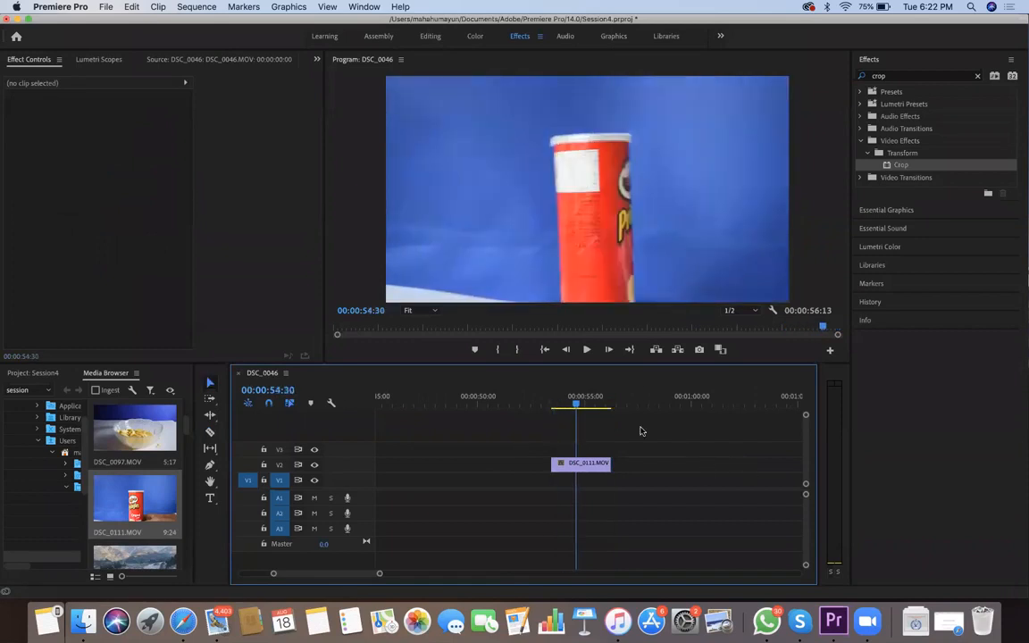
click(553, 407)
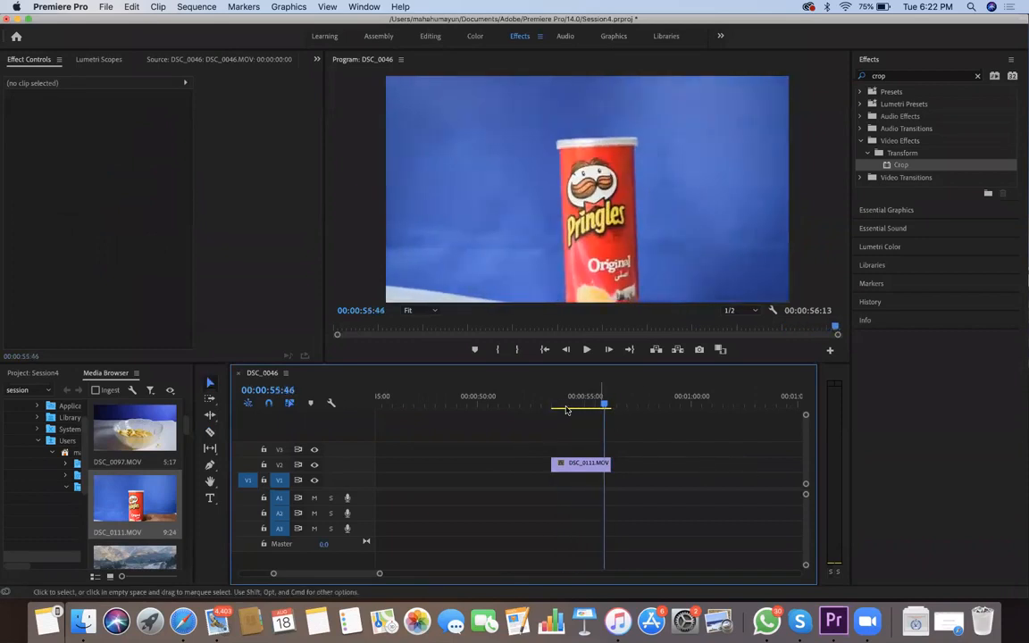
key(space)
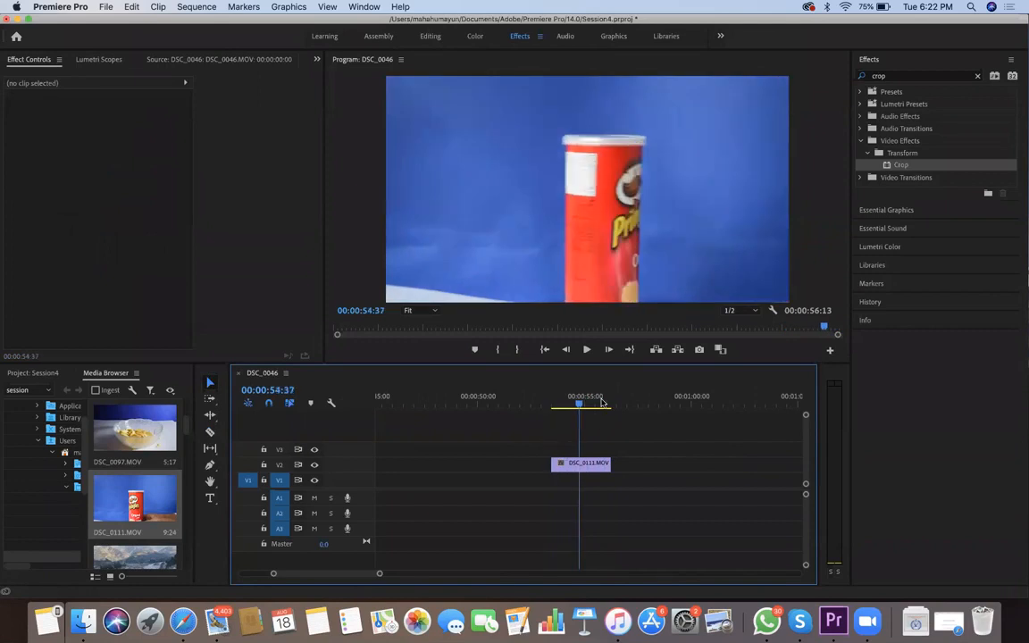
click(589, 408)
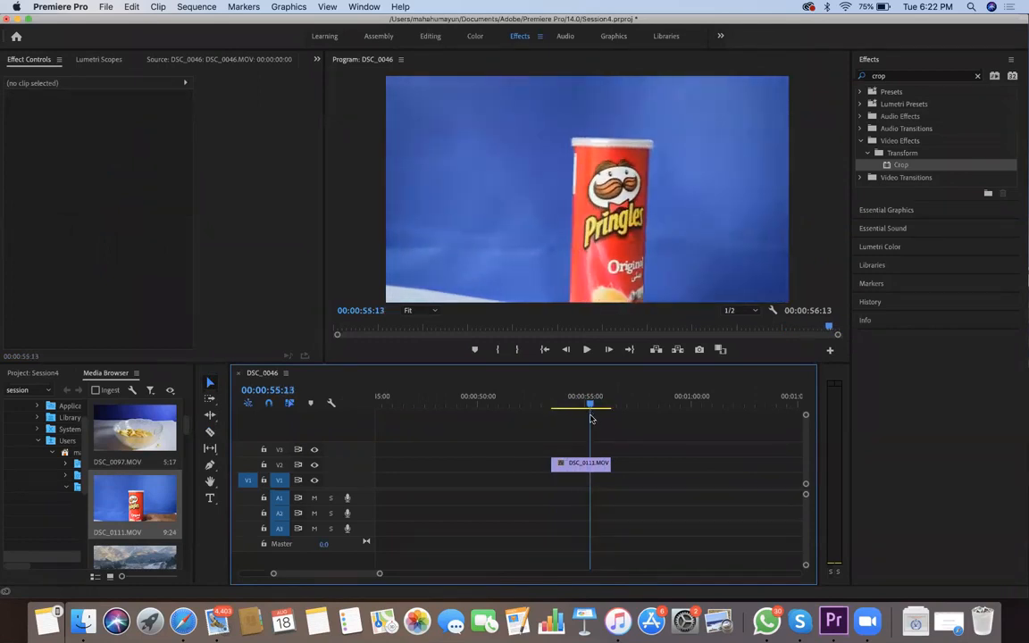
click(570, 407)
Start Scale keyframing on the DSC_0111.MOV clip with a keyframe of 100 at 00:00:53:32 and preview the clip
click(590, 463)
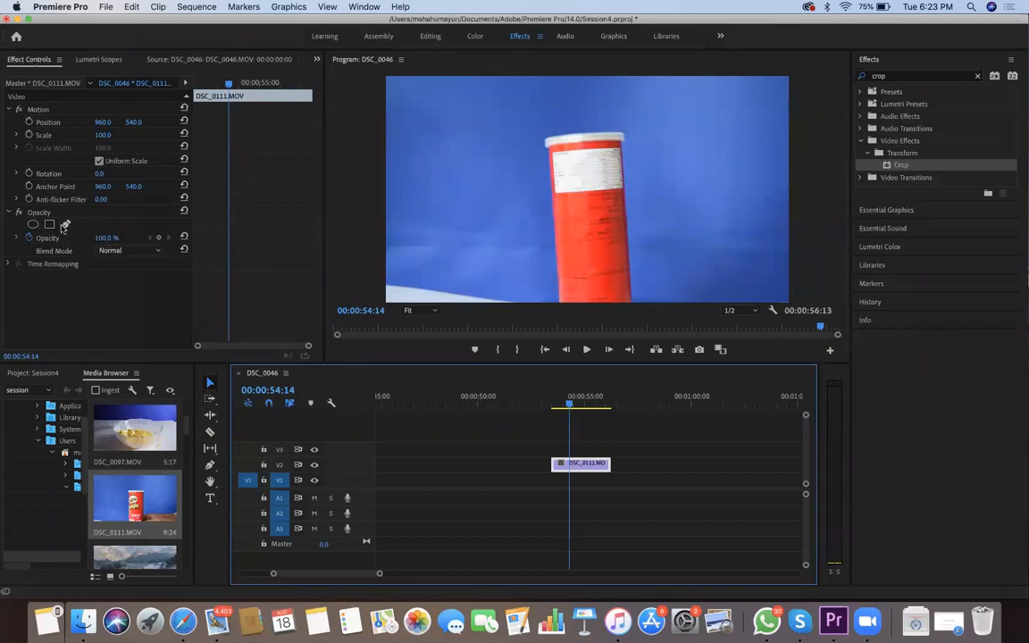
scroll(28, 130, left, 5)
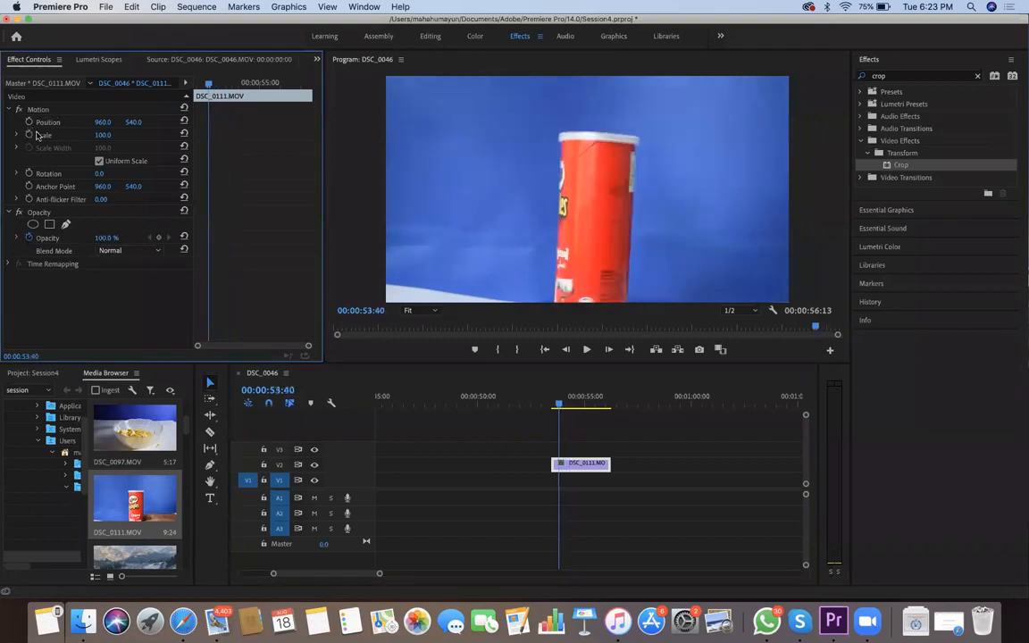
scroll(62, 139, right, 4)
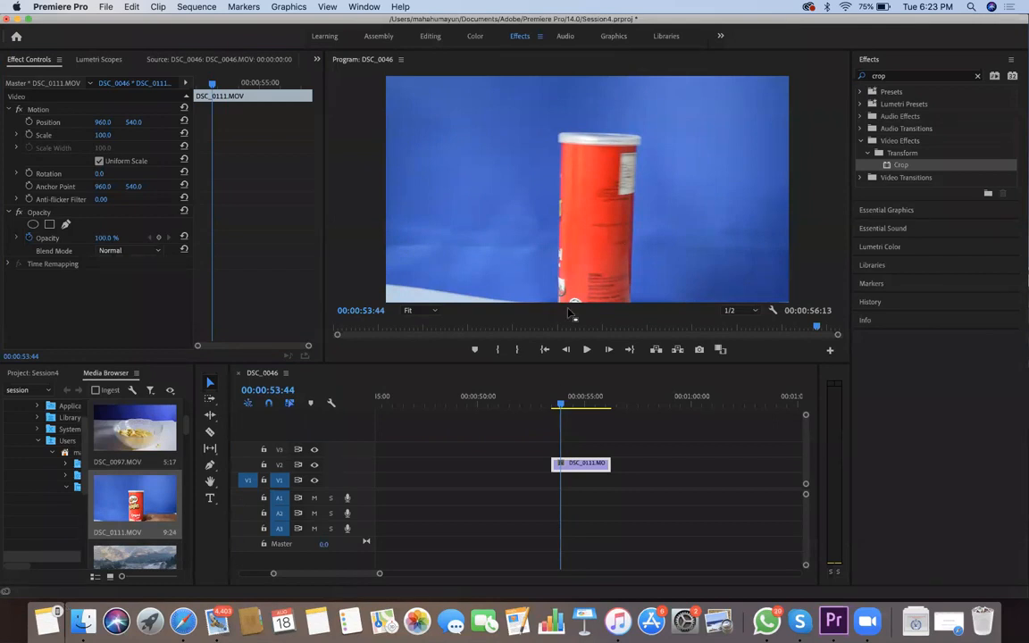
drag(561, 407, 554, 407)
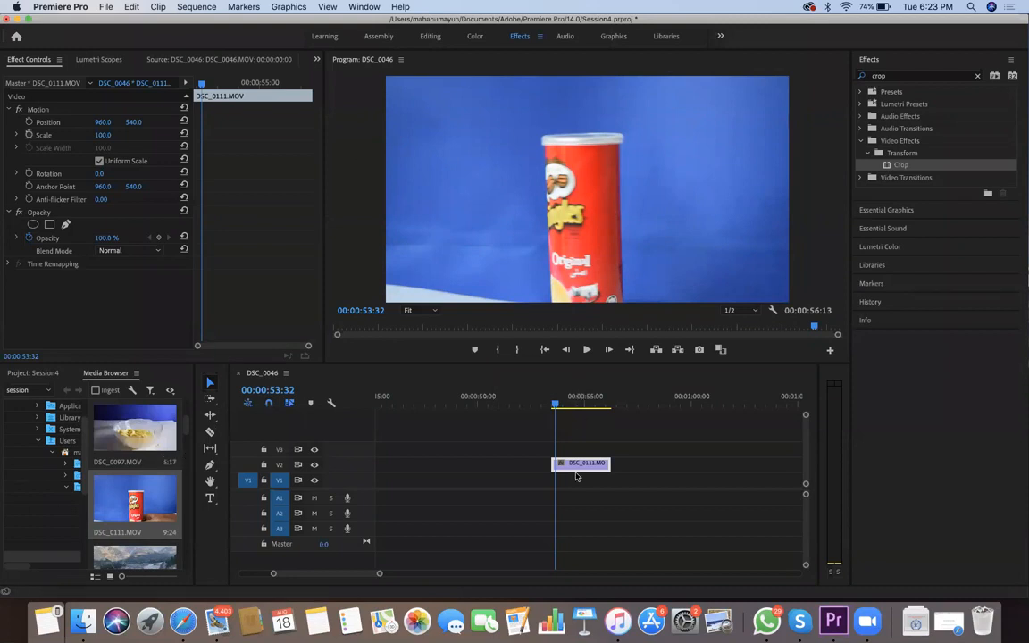
click(28, 135)
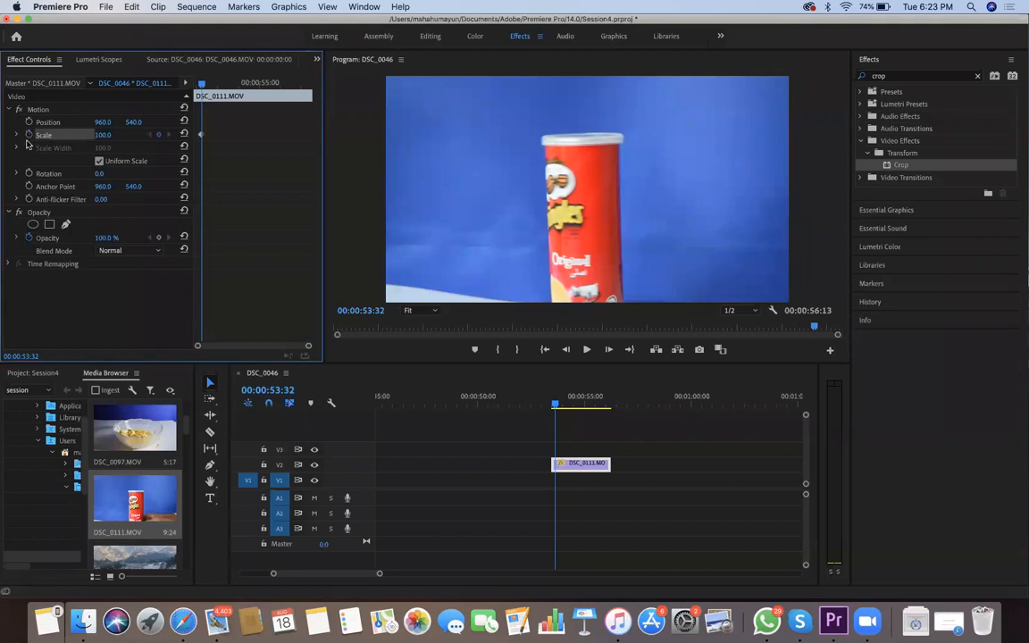
key(space)
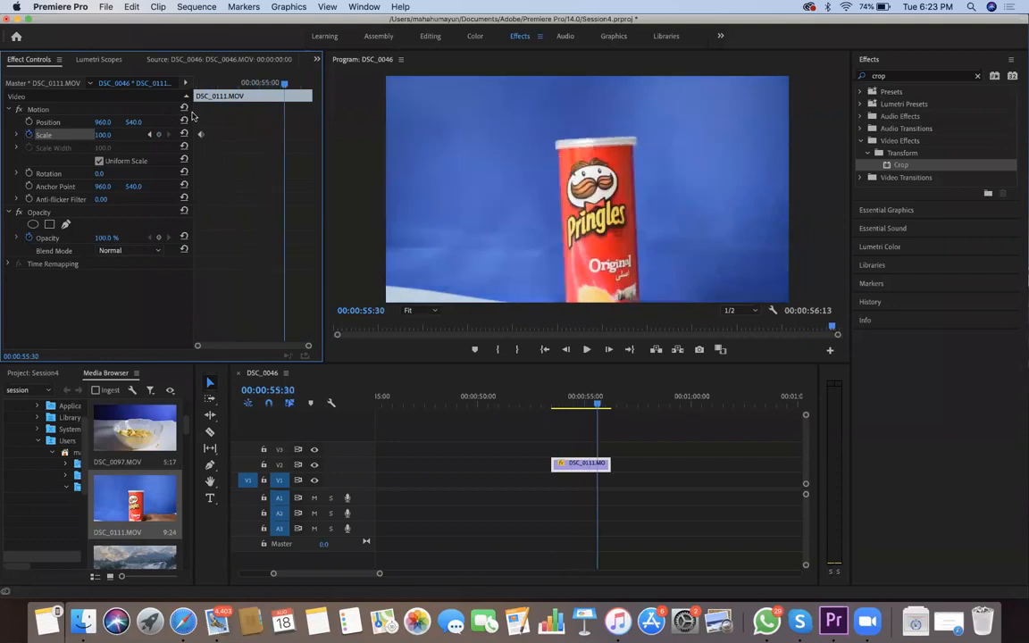
drag(201, 87, 205, 87)
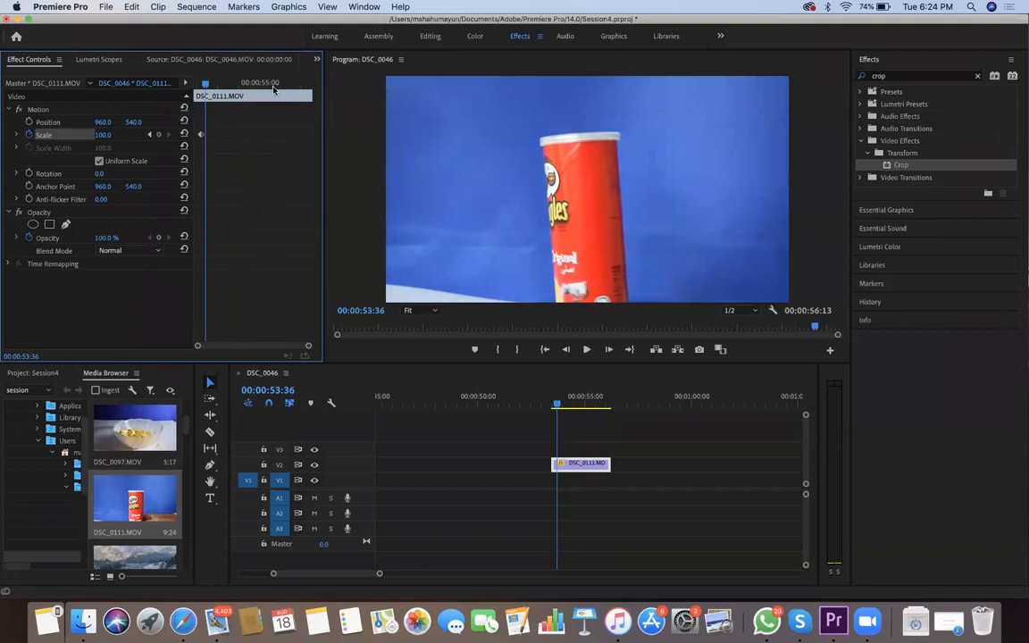
Add a second Scale keyframe of 150 to the DSC_0111.MOV clip at 00:00:55:27
key(space)
key(space)
key(Right)
key(Right)
key(Right)
key(Right)
key(Right)
key(Right)
key(Right)
key(Right)
key(Right)
key(Right)
key(Right)
key(Right)
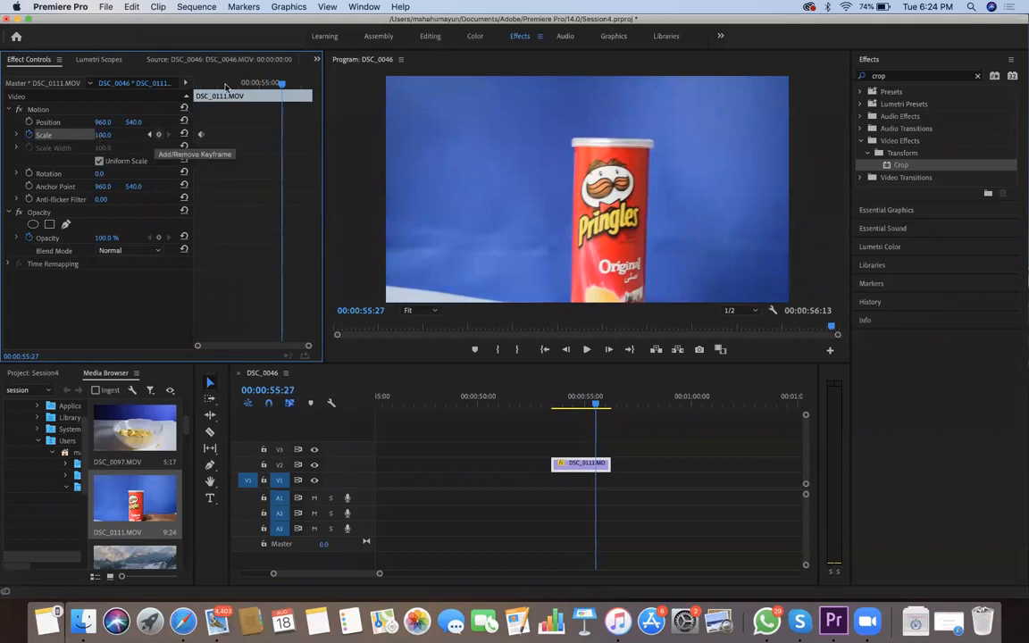
click(159, 135)
click(104, 135)
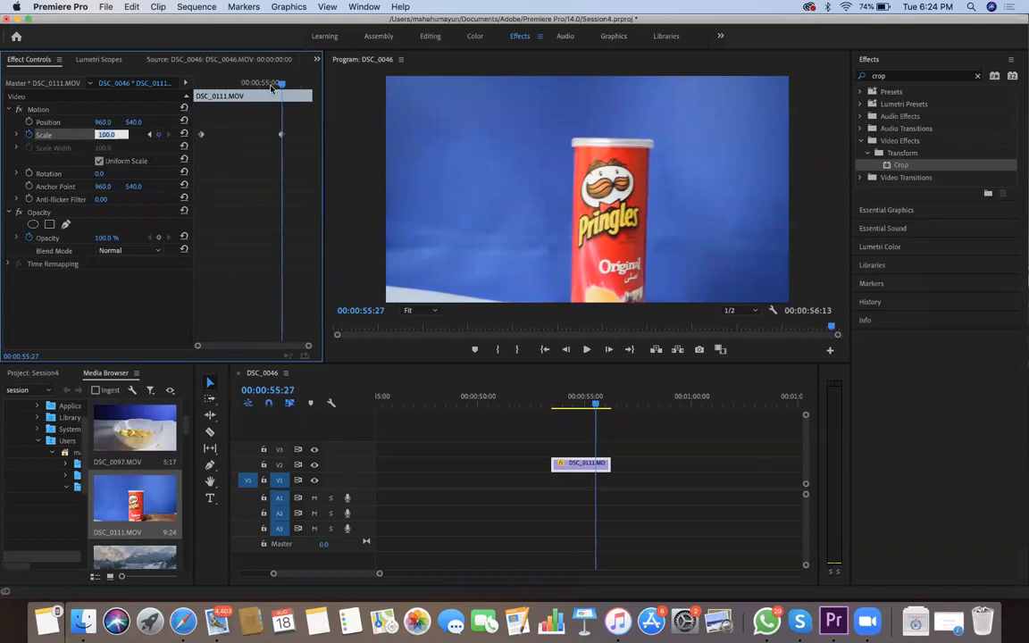
text(150)
key(Return)
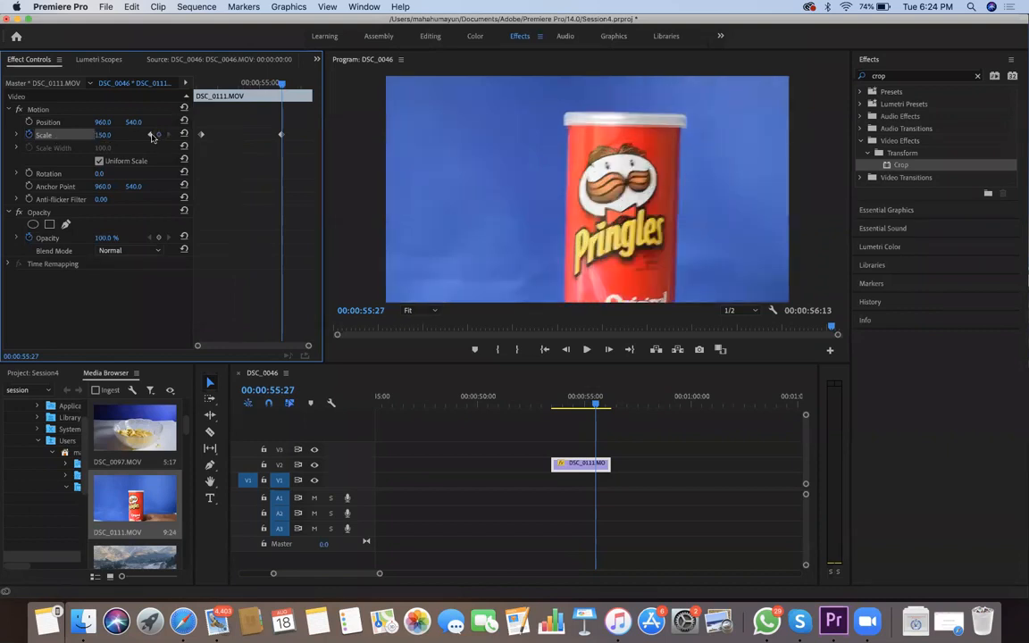
Play back the DSC_0111.MOV clip to check the zoom-in between the two Scale keyframes
click(150, 134)
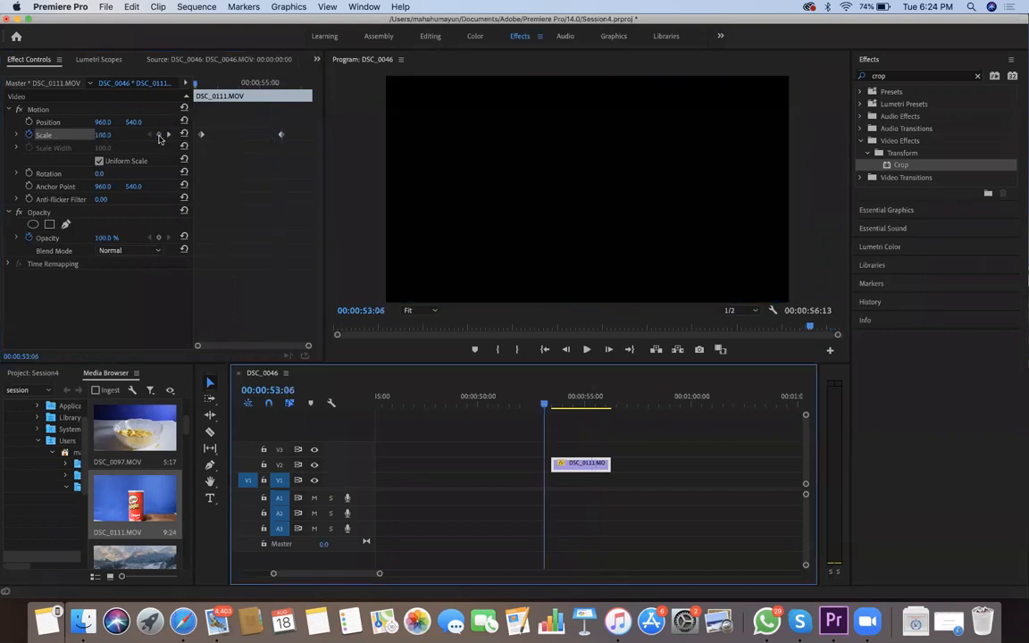
key(space)
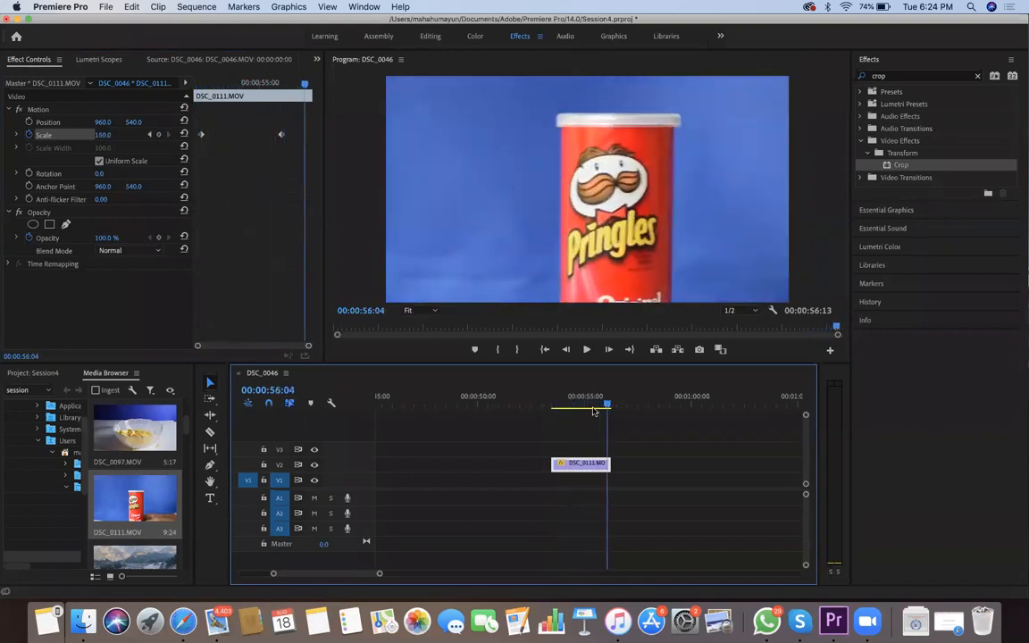
key(Home)
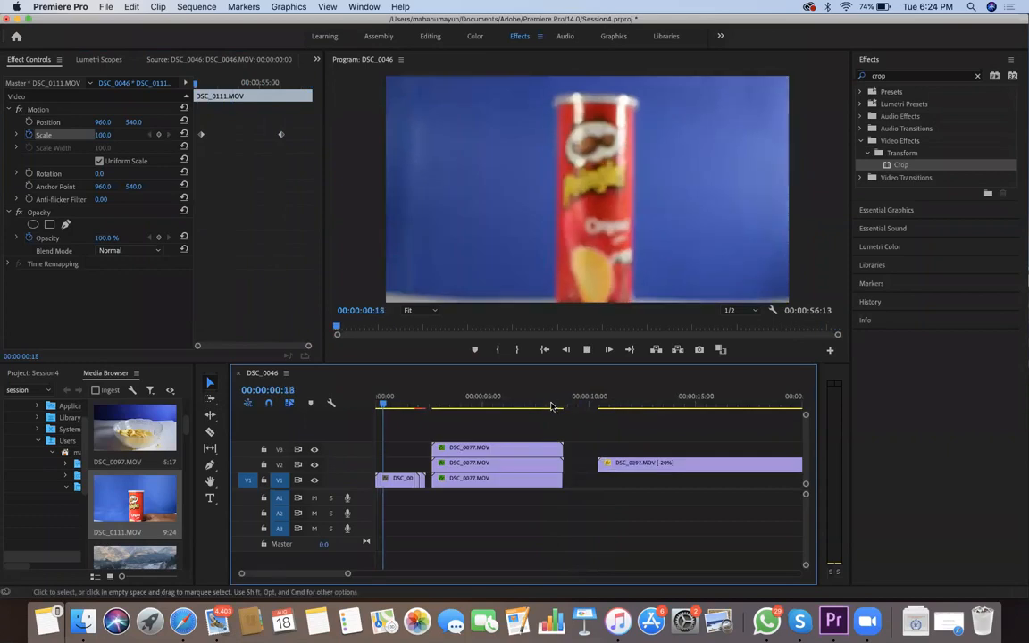
Move the DSC_0111.MOV clip earlier on track V2 so it starts at about 00:00:45
key(minus)
key(minus)
key(minus)
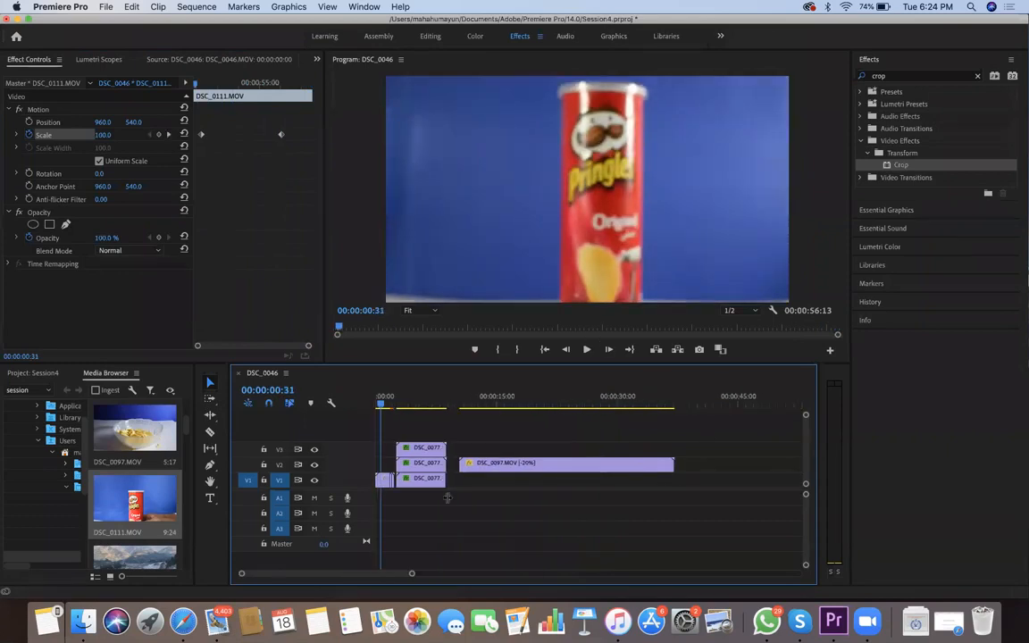
drag(664, 404, 614, 404)
mouse_move(645, 464)
mouse_down()
mouse_move(606, 404)
mouse_move(595, 404)
mouse_move(606, 403)
mouse_up()
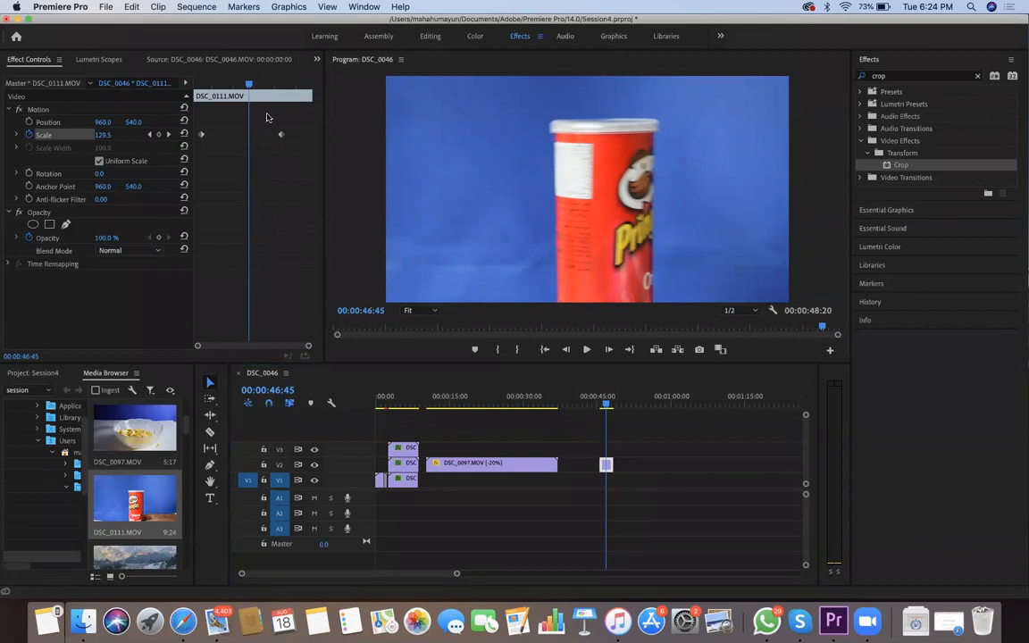
Clear the effects search and start Rotation keyframing on the DSC_0111.MOV clip with a keyframe of 0 at 00:00:45:38
click(977, 76)
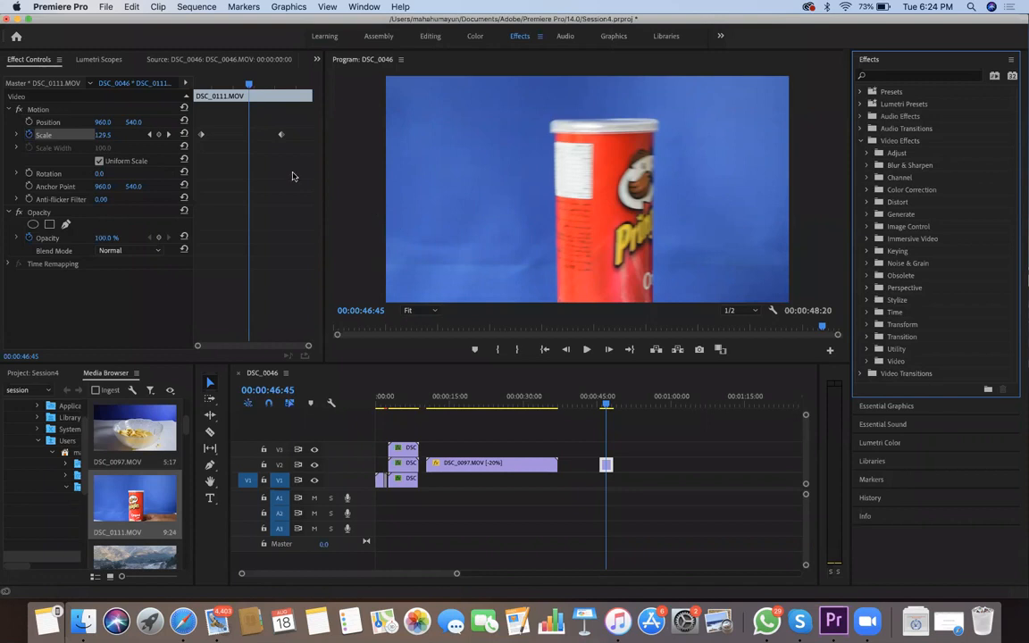
drag(249, 84, 197, 90)
key(Right)
key(Right)
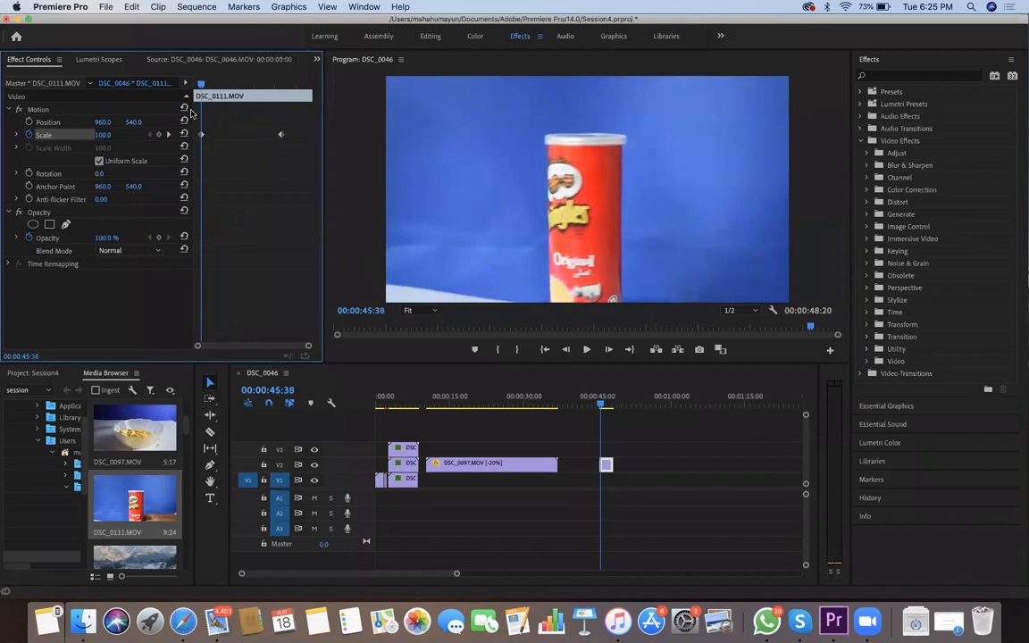
click(29, 174)
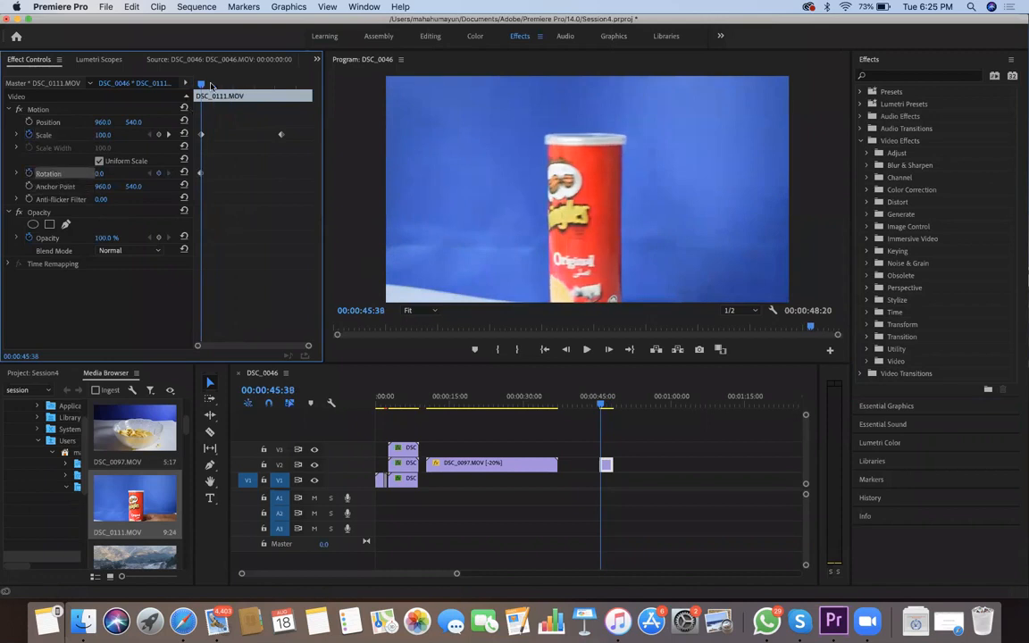
Add a Rotation keyframe of 90° to the DSC_0111.MOV clip at 00:00:46:24
drag(201, 84, 231, 84)
click(100, 175)
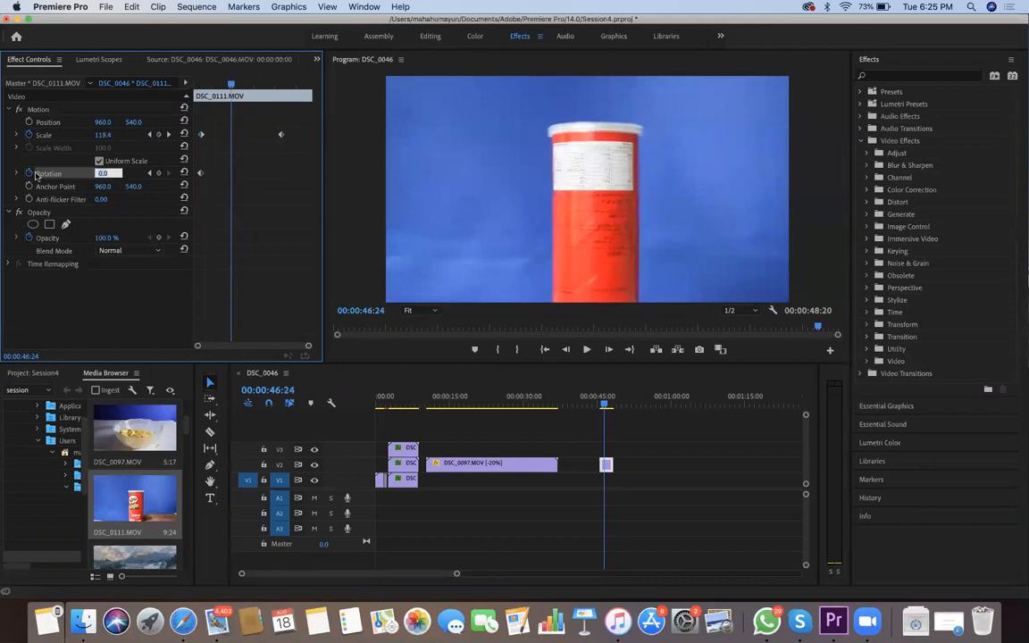
text(90)
key(Return)
Add a Rotation keyframe of 270° to the DSC_0111.MOV clip at 00:00:47:17
key(space)
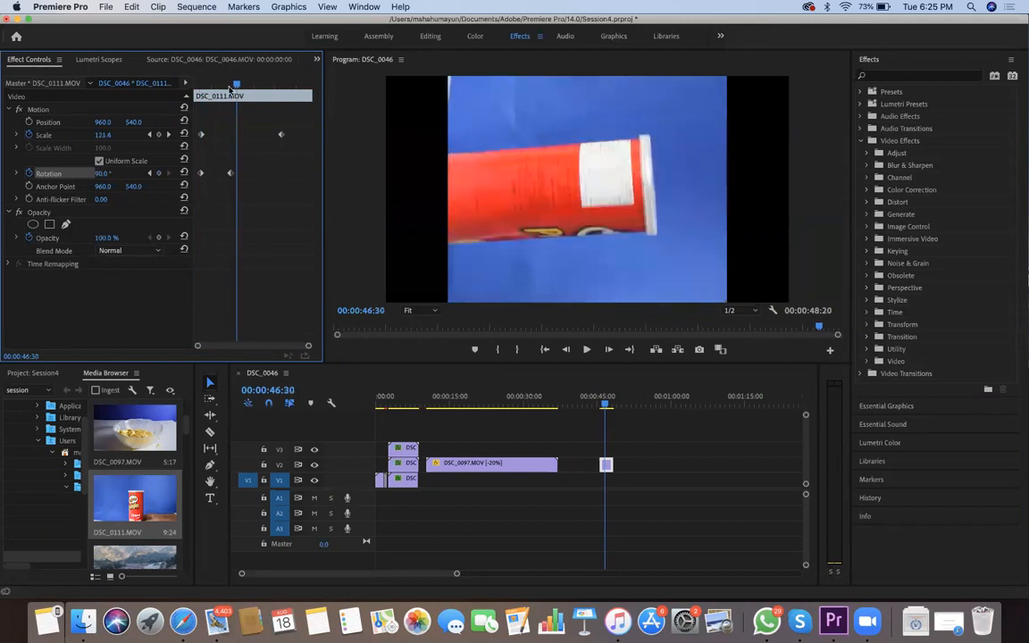
key(space)
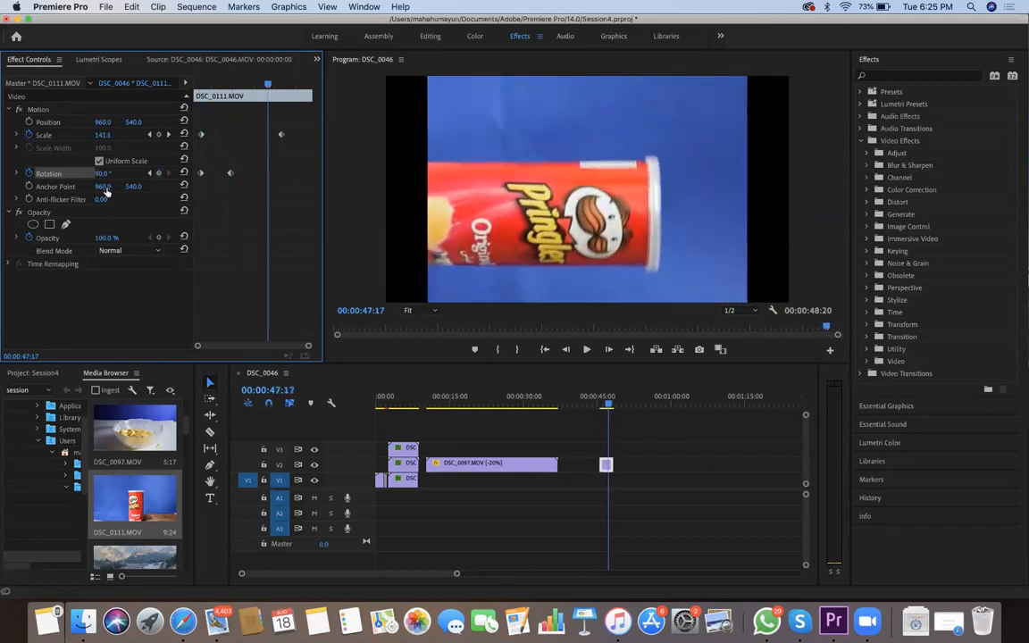
key(Return)
text(270)
key(Return)
Add a final Rotation keyframe of 360° to the DSC_0111.MOV clip at 00:00:48:03
key(space)
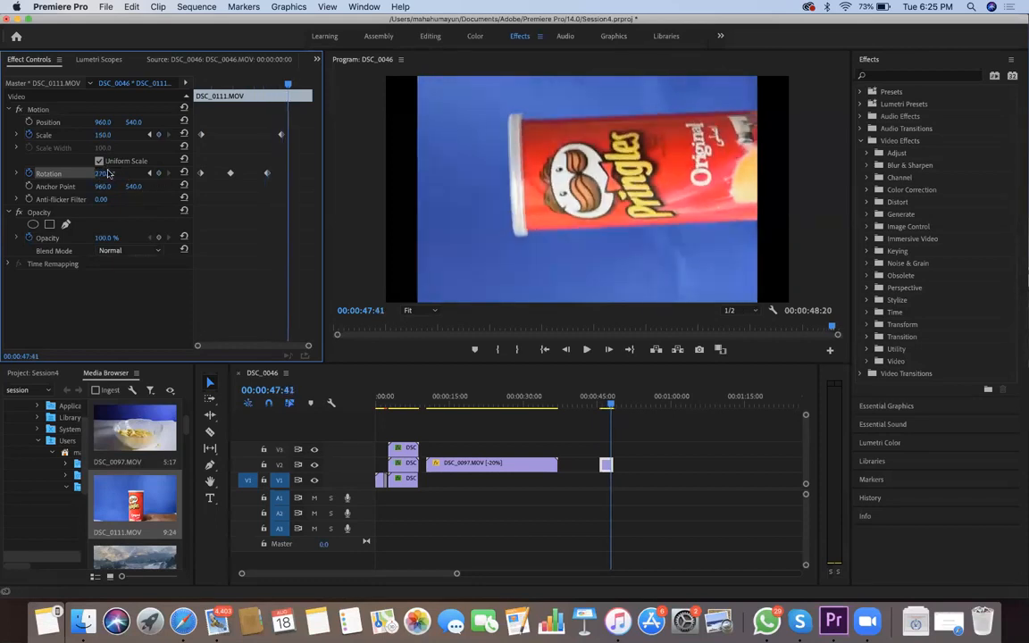
key(space)
key(Left)
key(Left)
key(Left)
key(Left)
key(Left)
key(Left)
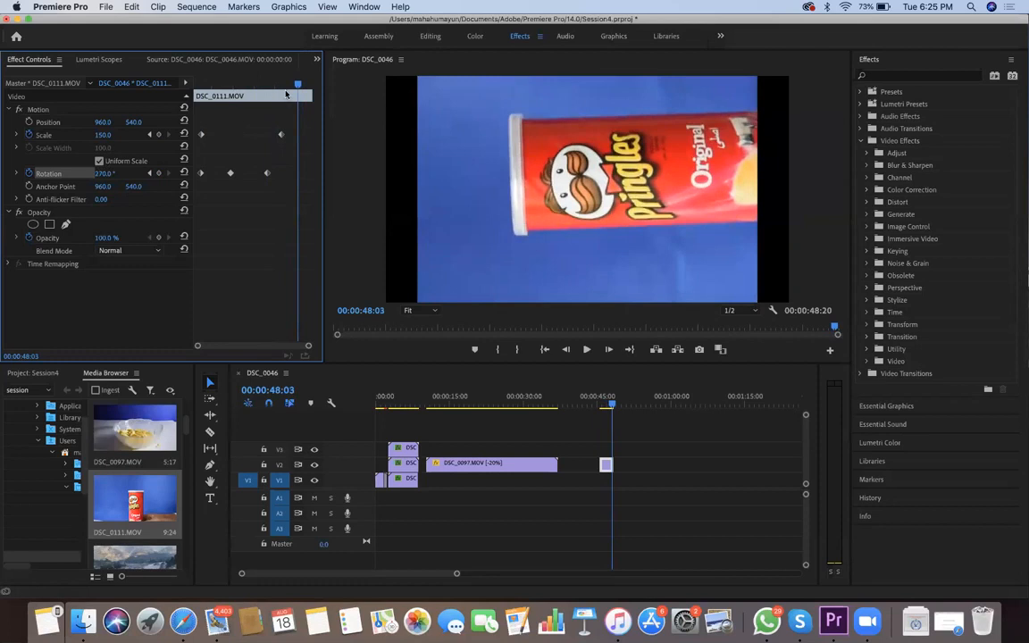
click(104, 173)
text(360)
key(Return)
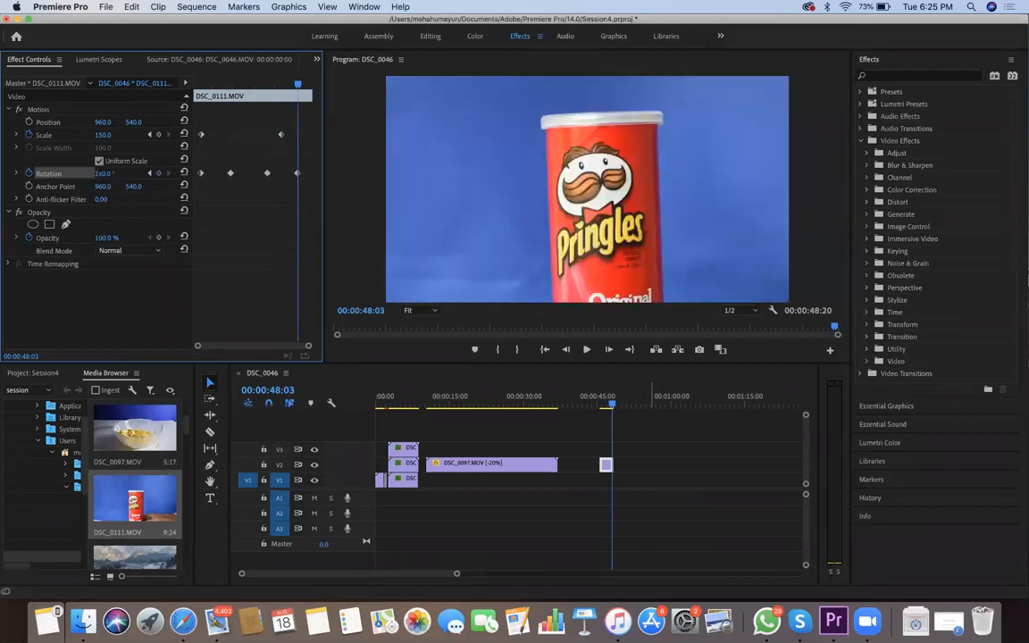
Play back and skim the DSC_0111.MOV clip to check the combined zoom and full rotation
click(591, 404)
key(space)
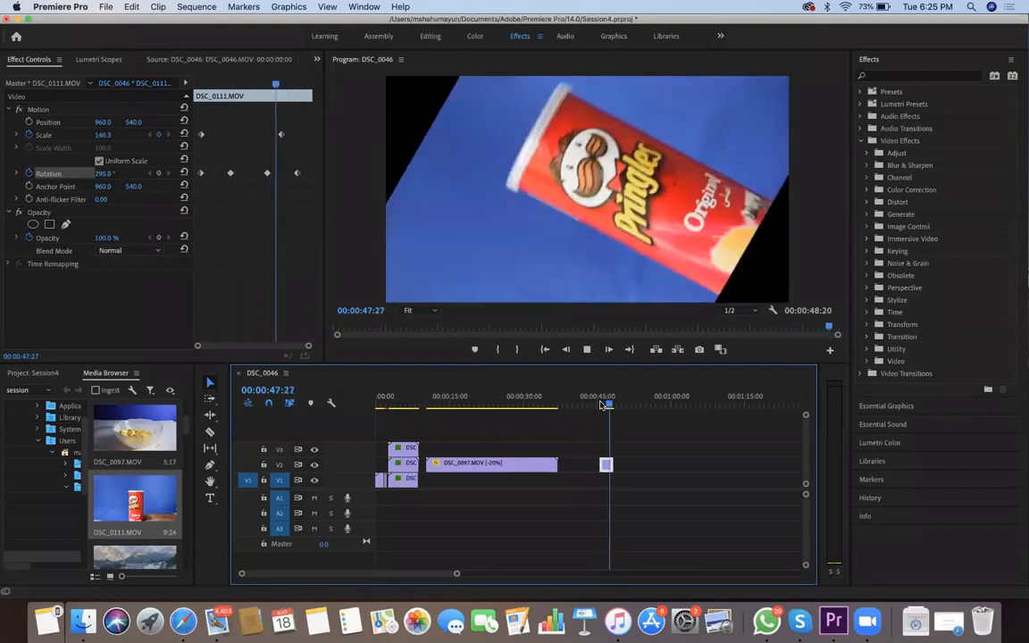
click(598, 405)
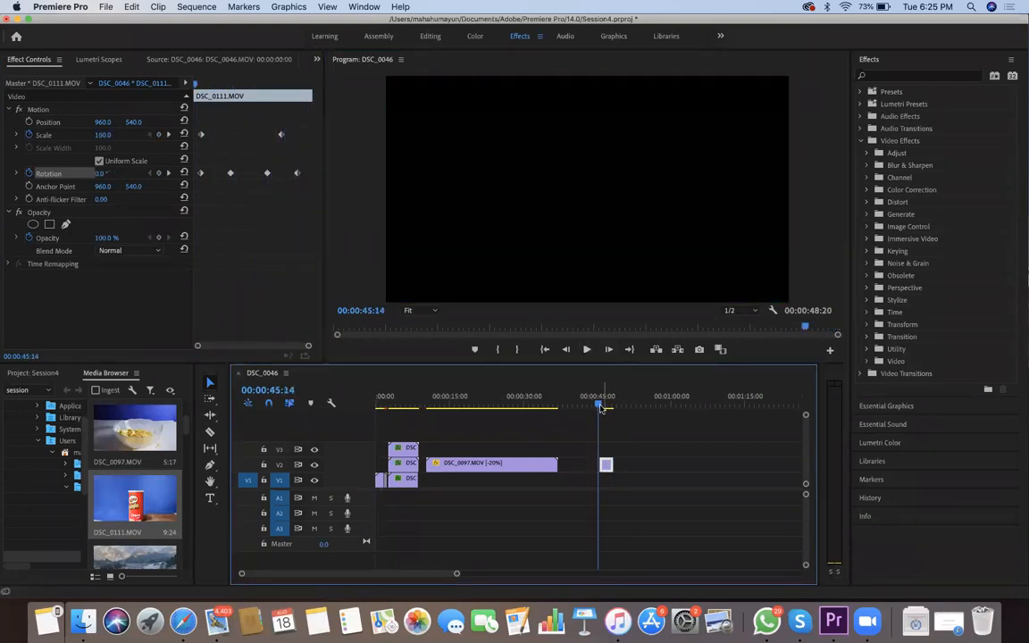
click(609, 408)
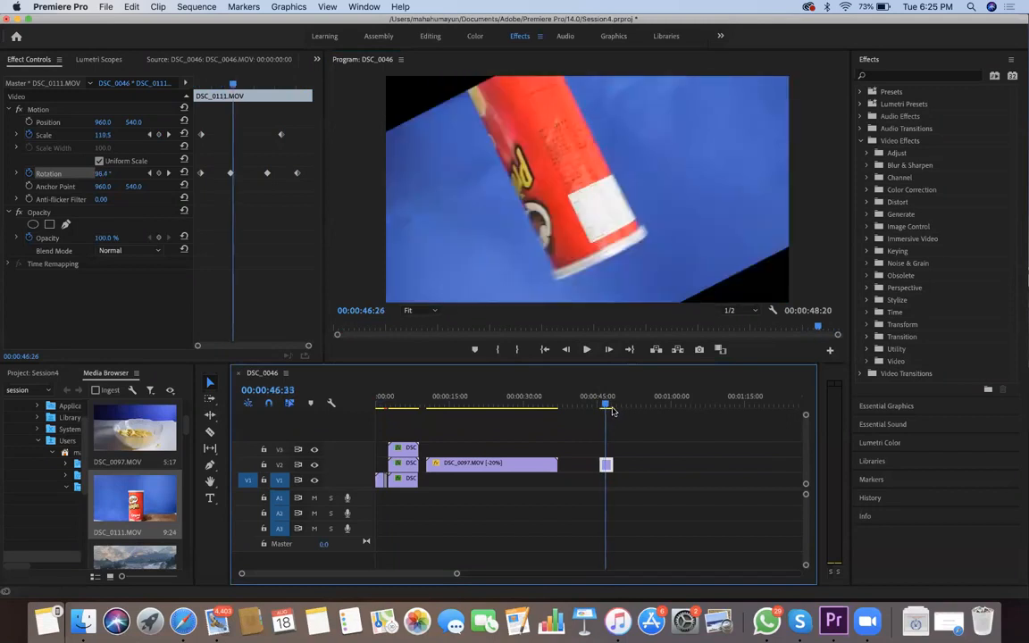
drag(609, 408, 612, 408)
click(191, 429)
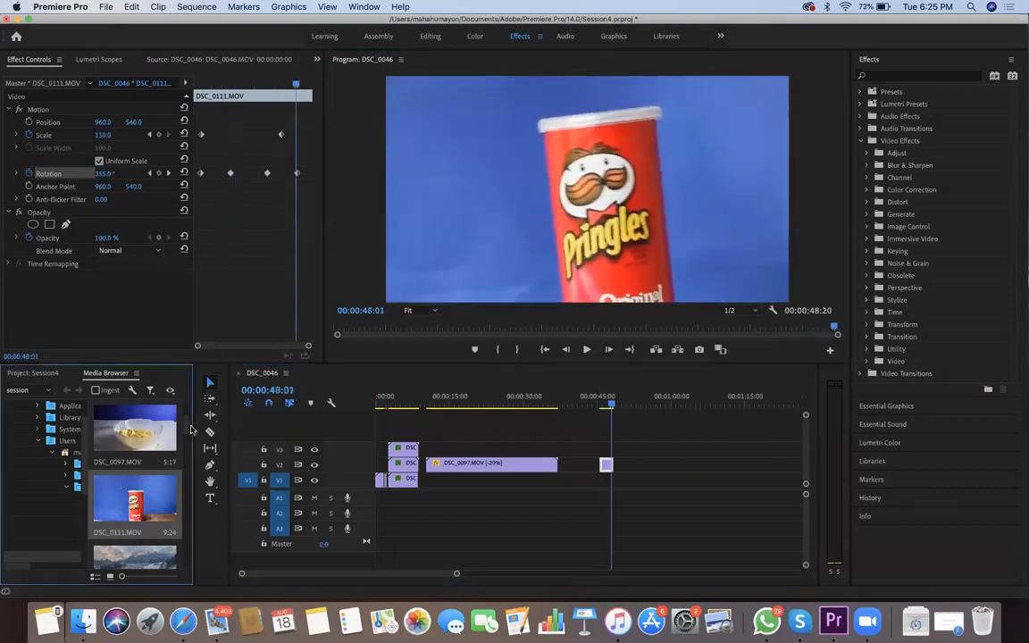
scroll(125, 464, down, 2)
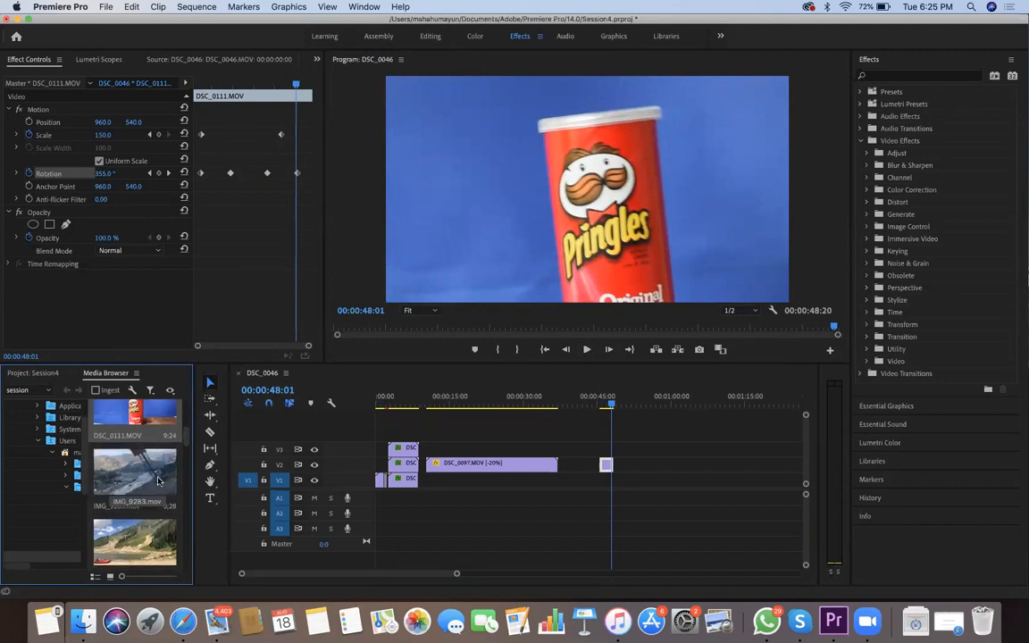
scroll(162, 460, down, 2)
drag(270, 476, 613, 407)
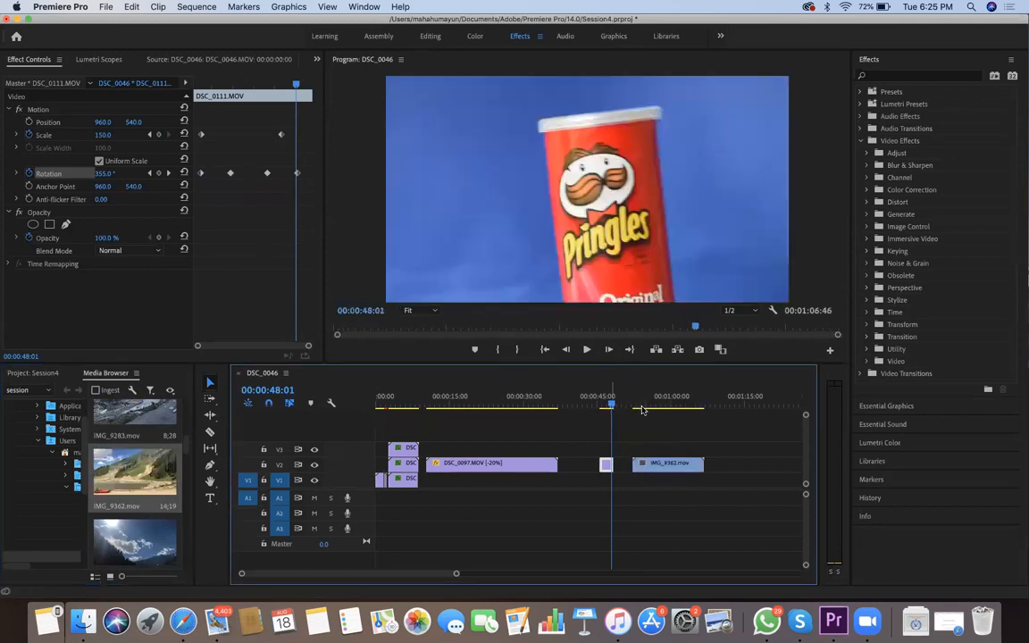
click(643, 404)
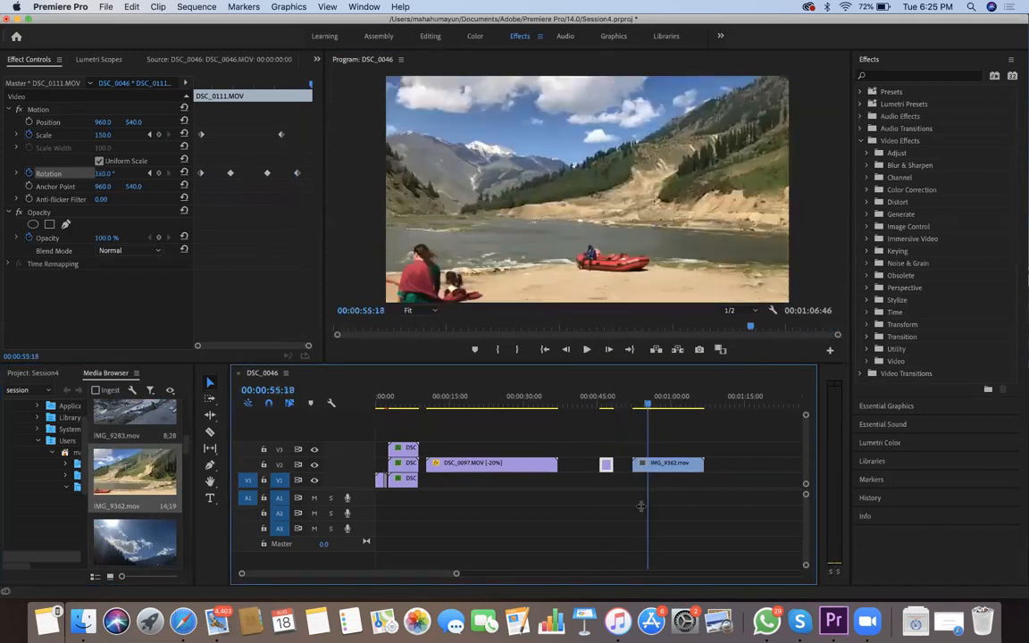
drag(642, 474, 639, 470)
click(672, 463)
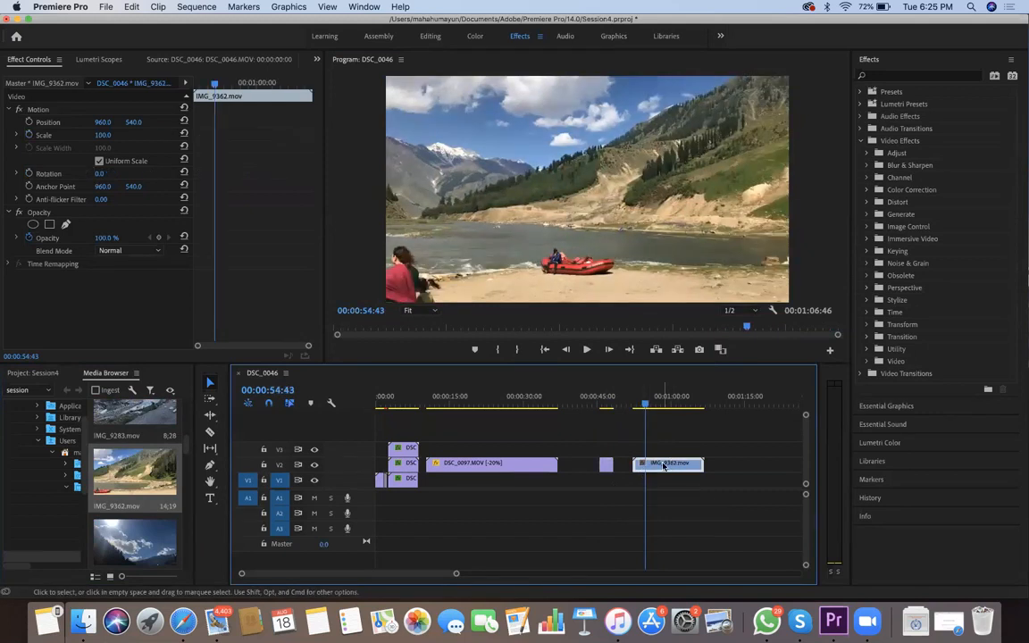
scroll(662, 465, up, 1)
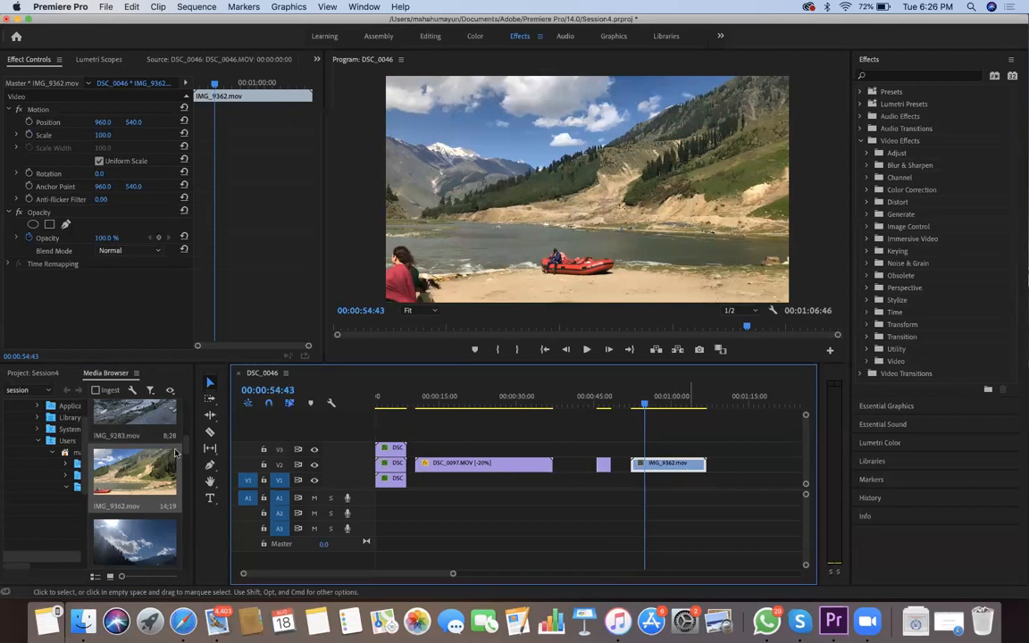
key(Delete)
Place the IMG_9487.mov road footage on tracks V1 and A1, starting at about 00:00:53, and select it
scroll(190, 510, down, 10)
mouse_move(650, 489)
mouse_down()
mouse_move(640, 480)
mouse_move(645, 496)
mouse_up()
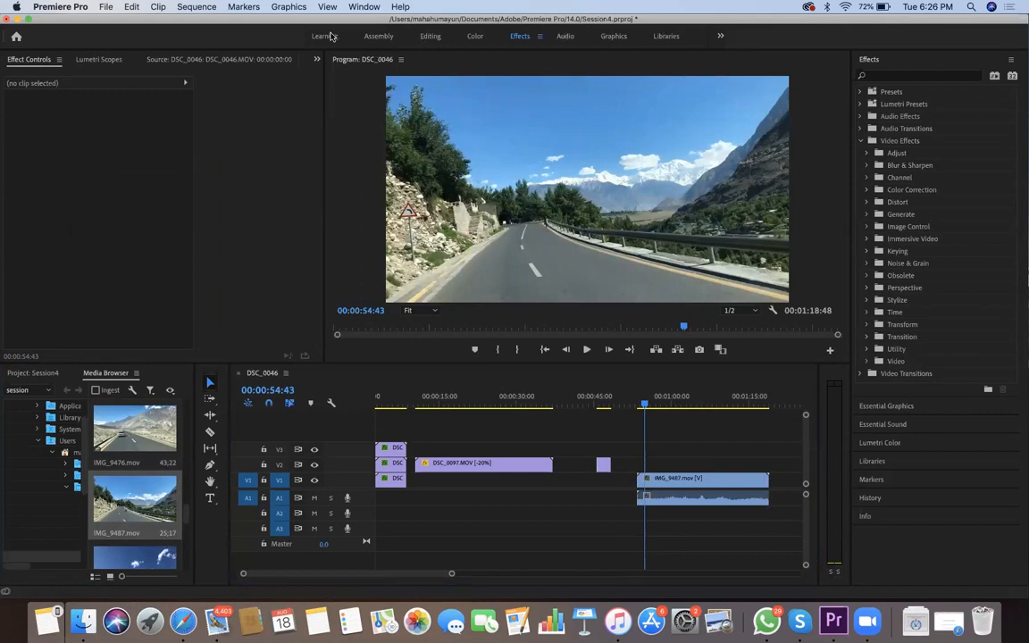
click(404, 398)
click(674, 480)
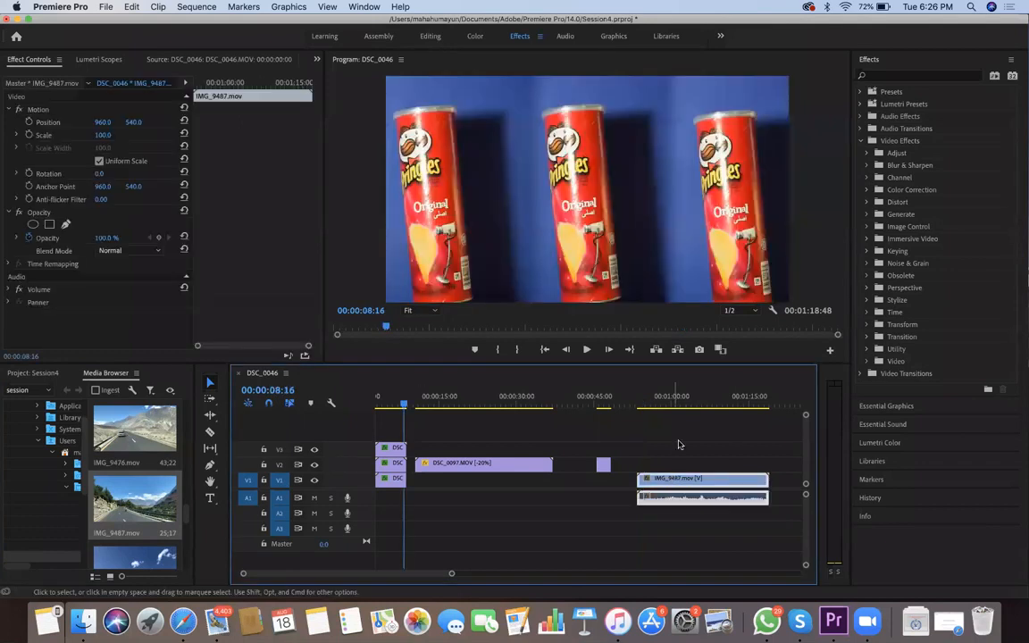
Skim the IMG_9487.mov road footage and mute audio tracks A1 and A2
click(675, 402)
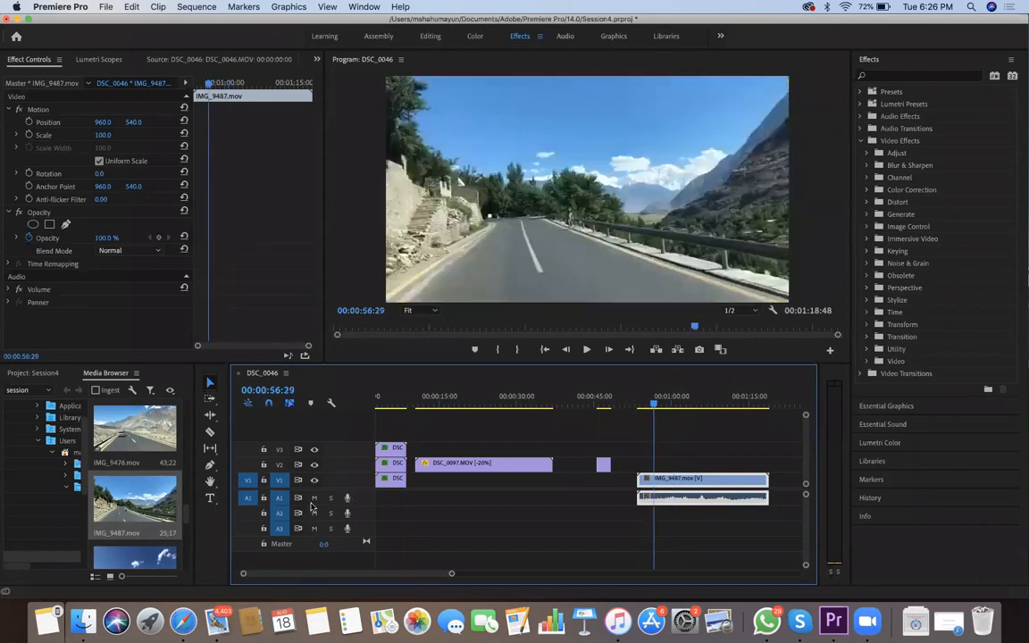
click(314, 499)
click(314, 514)
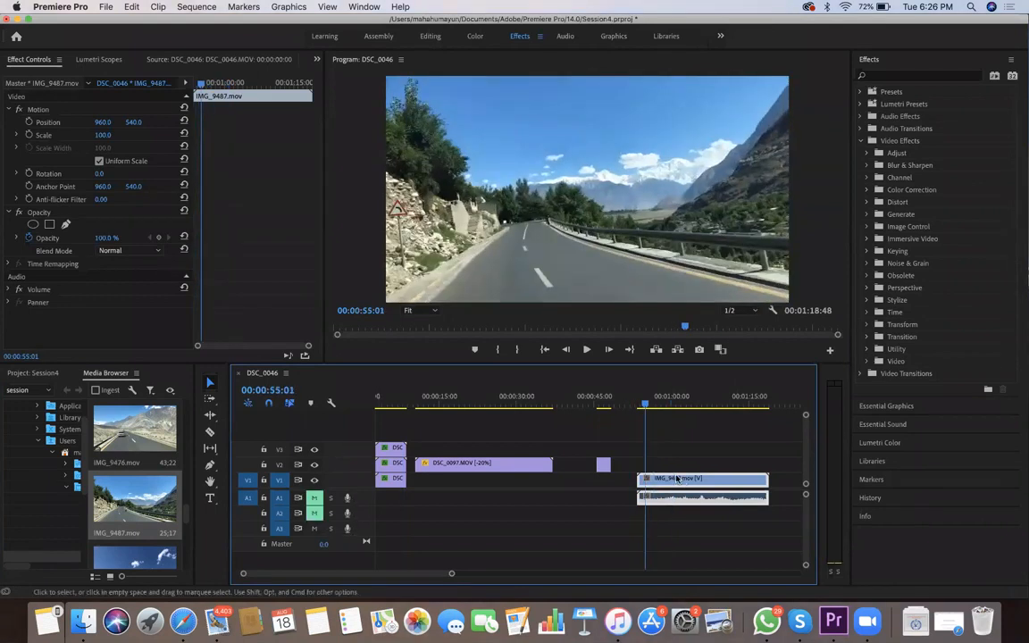
Move the IMG_9487.mov clip earlier on the timeline so it starts about where the DSC_0111.MOV clip ends
scroll(676, 480, up, 1)
scroll(676, 479, down, 3)
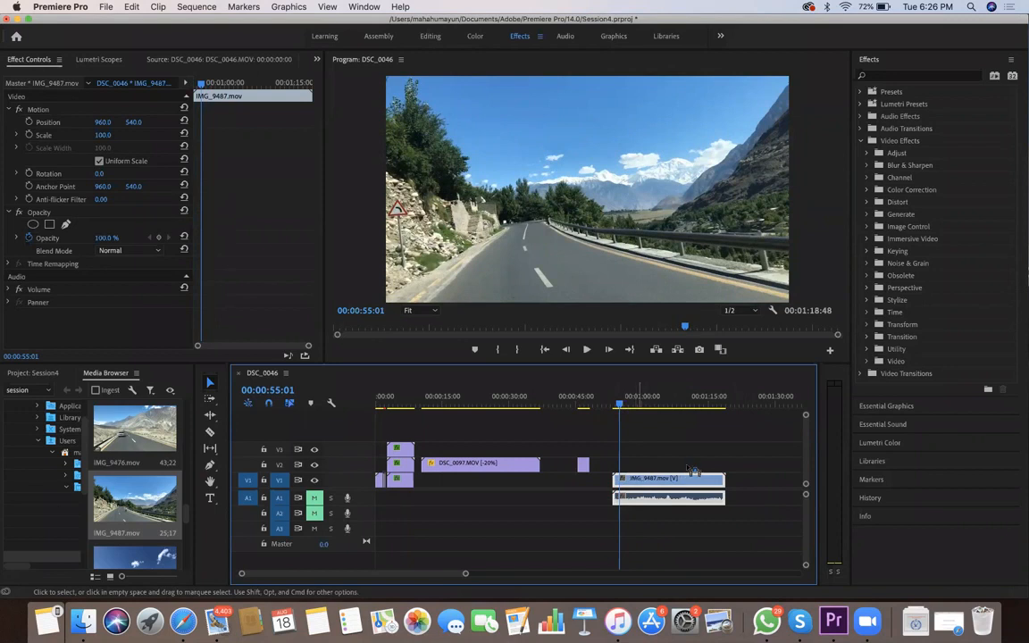
drag(619, 405, 655, 404)
drag(638, 483, 616, 484)
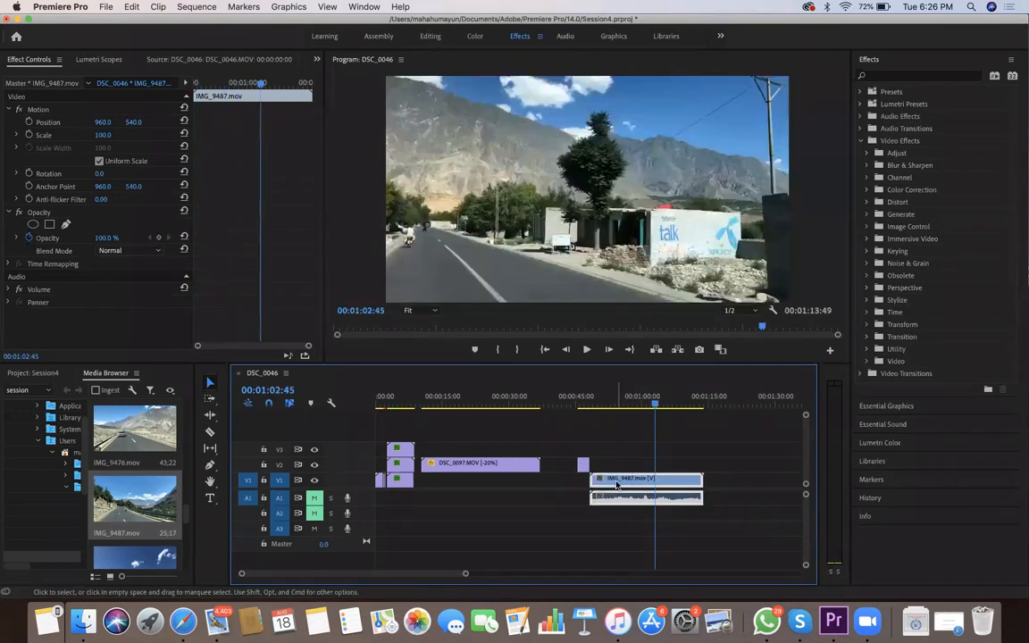
Unlink the IMG_9487.mov clip's audio from its video and delete the audio part
right_click(616, 481)
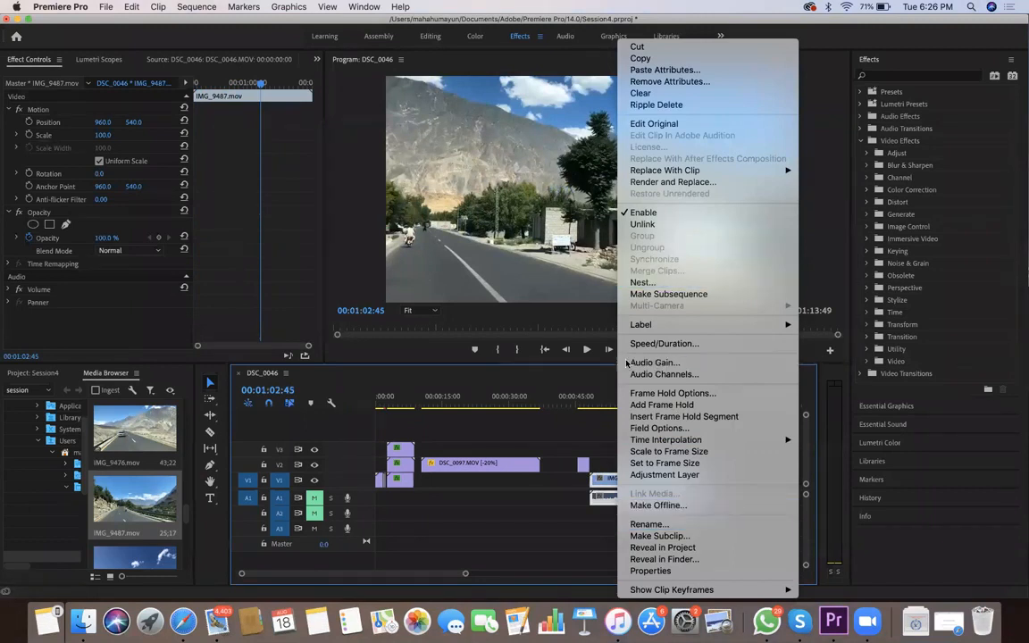
click(607, 501)
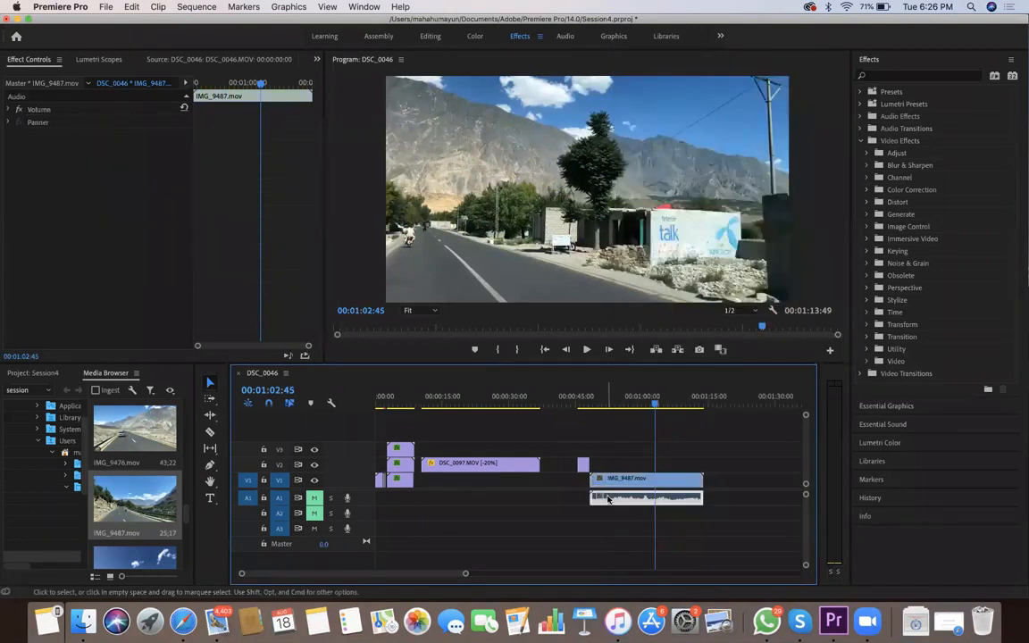
click(605, 506)
key(Delete)
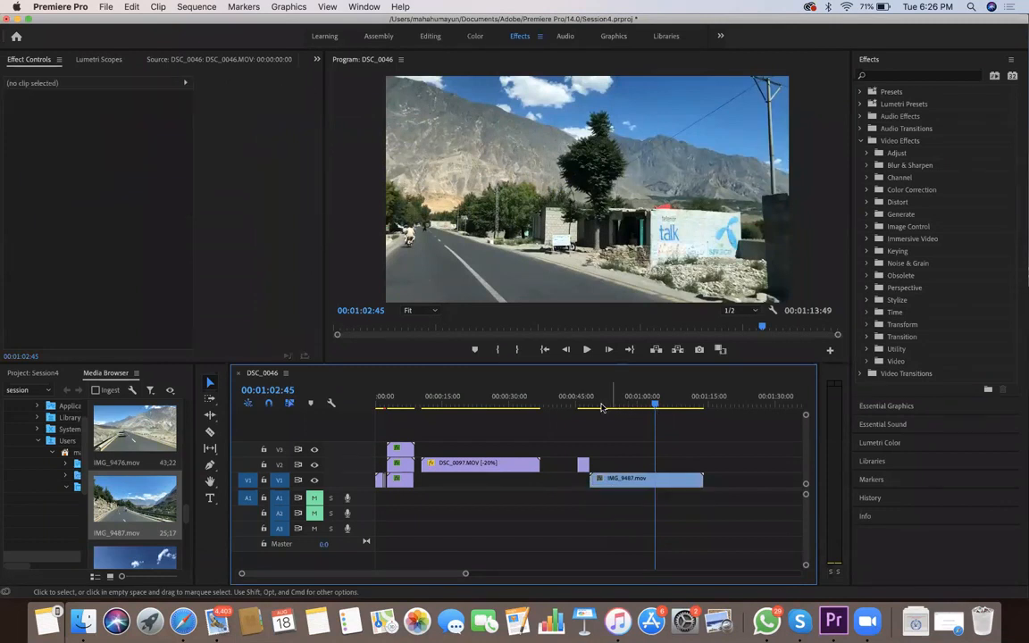
Expand track V1 and show the Time Remapping Speed line on the IMG_9487.mov clip, with the playhead at 00:00:54:03
mouse_move(624, 409)
mouse_down()
mouse_move(633, 409)
mouse_move(595, 411)
mouse_move(650, 417)
mouse_move(616, 416)
mouse_up()
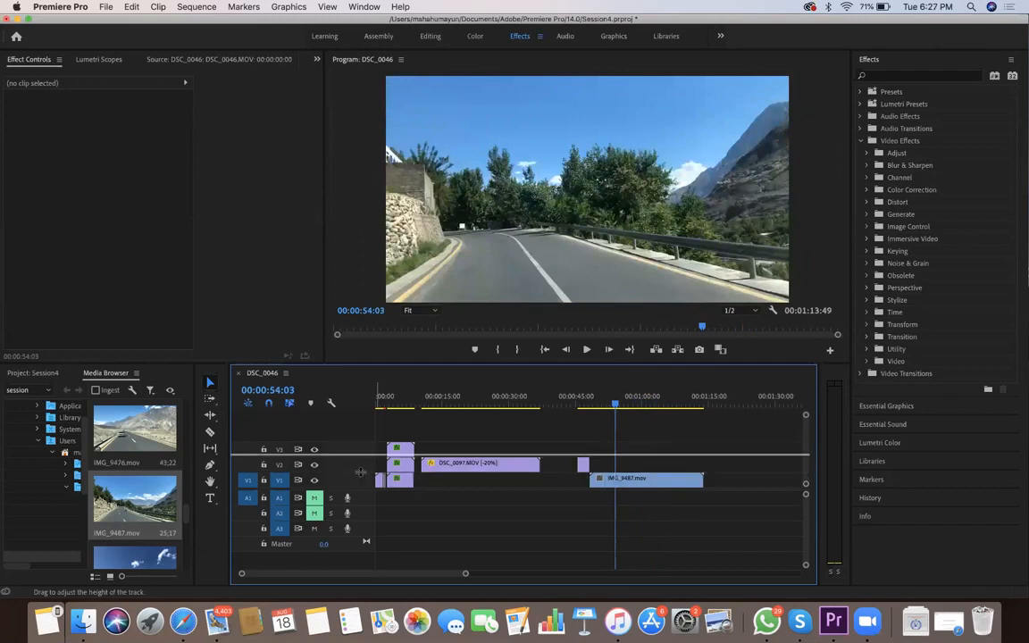
double_click(360, 474)
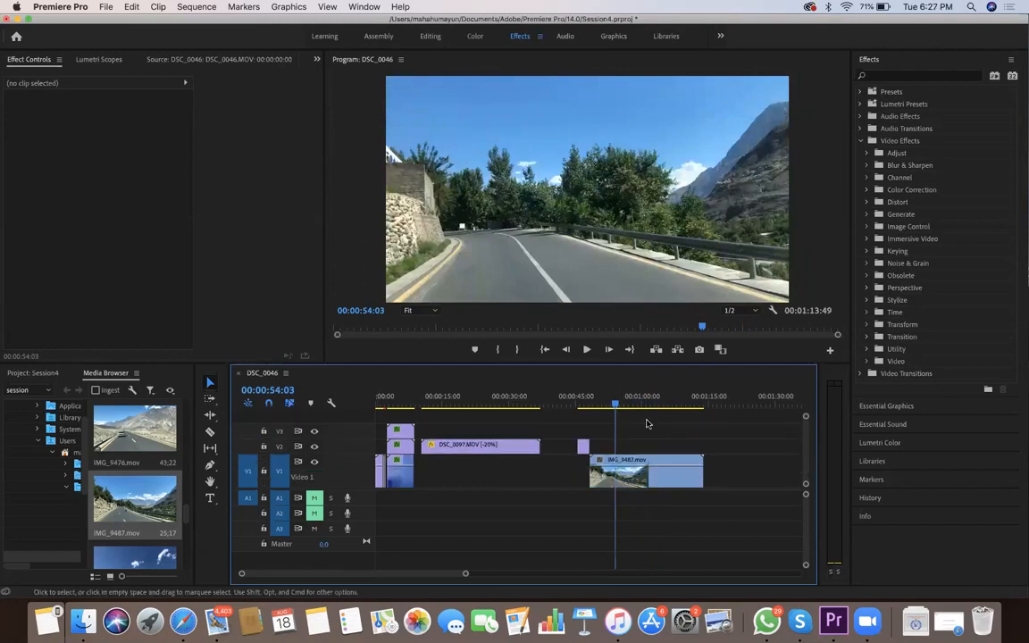
click(598, 466)
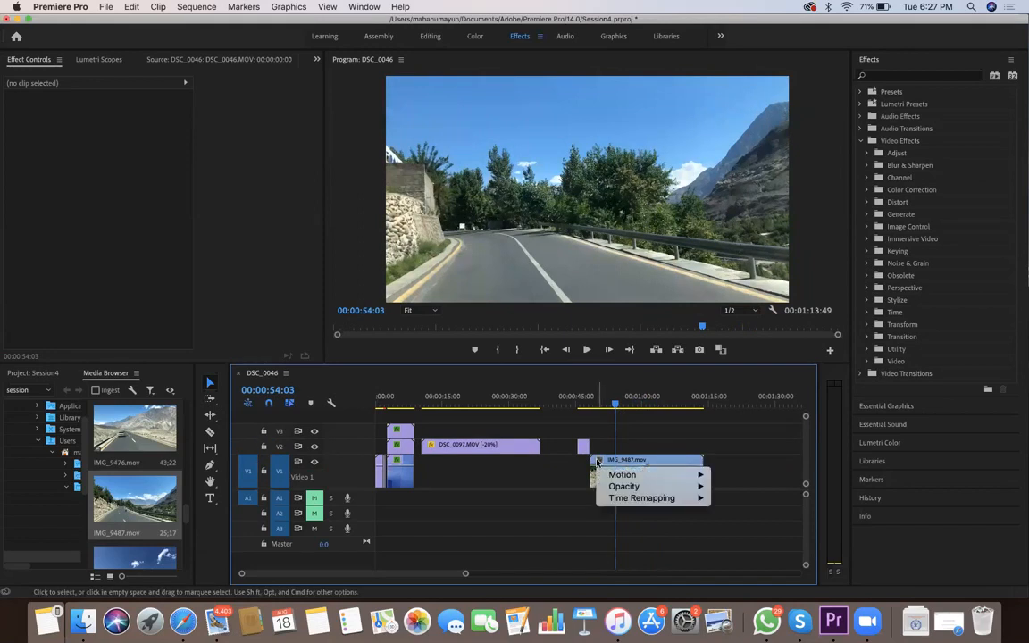
mouse_move(620, 500)
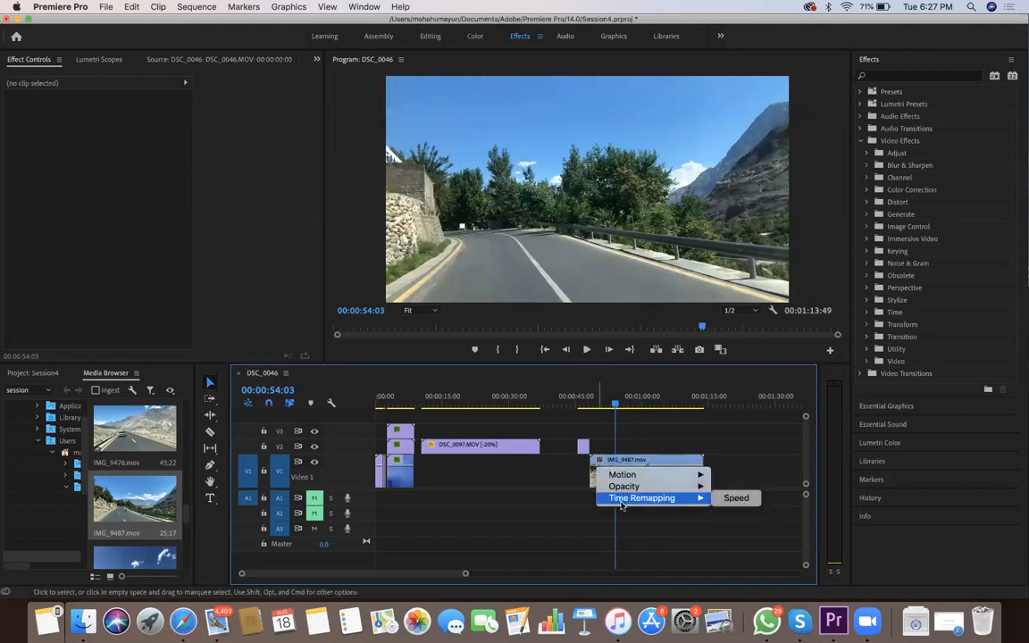
click(732, 497)
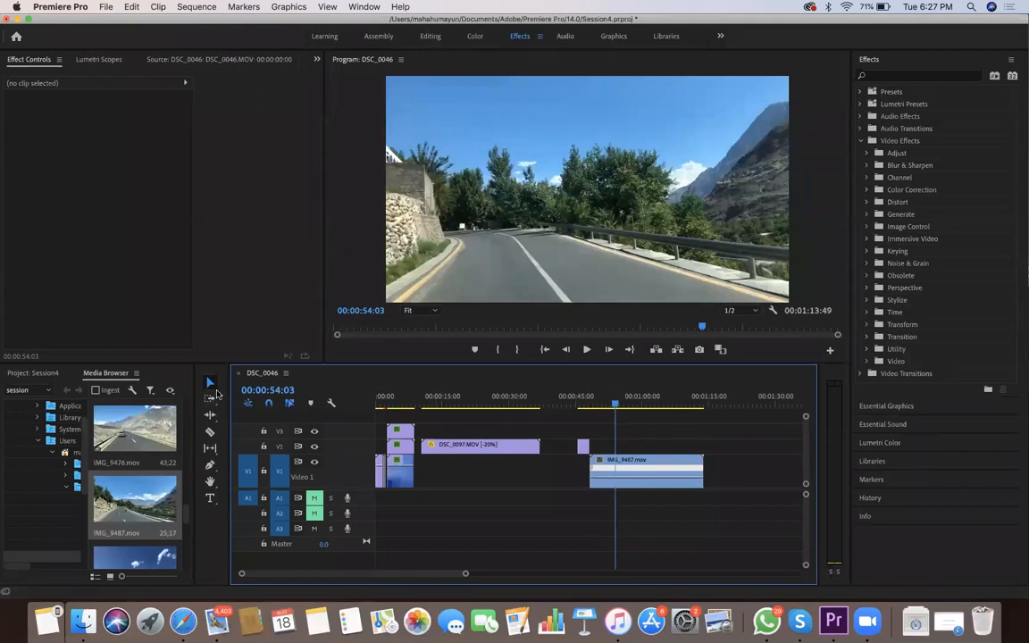
Add two speed keyframes to the IMG_9487.mov clip with the Pen tool, at about 00:00:54:03 and 00:01:02:45
click(209, 466)
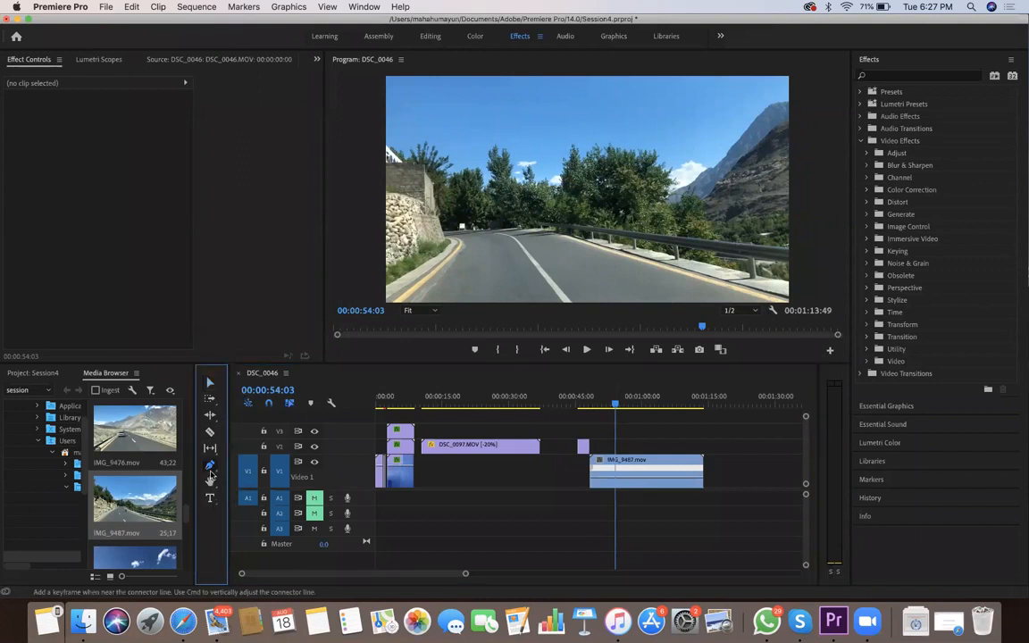
click(615, 481)
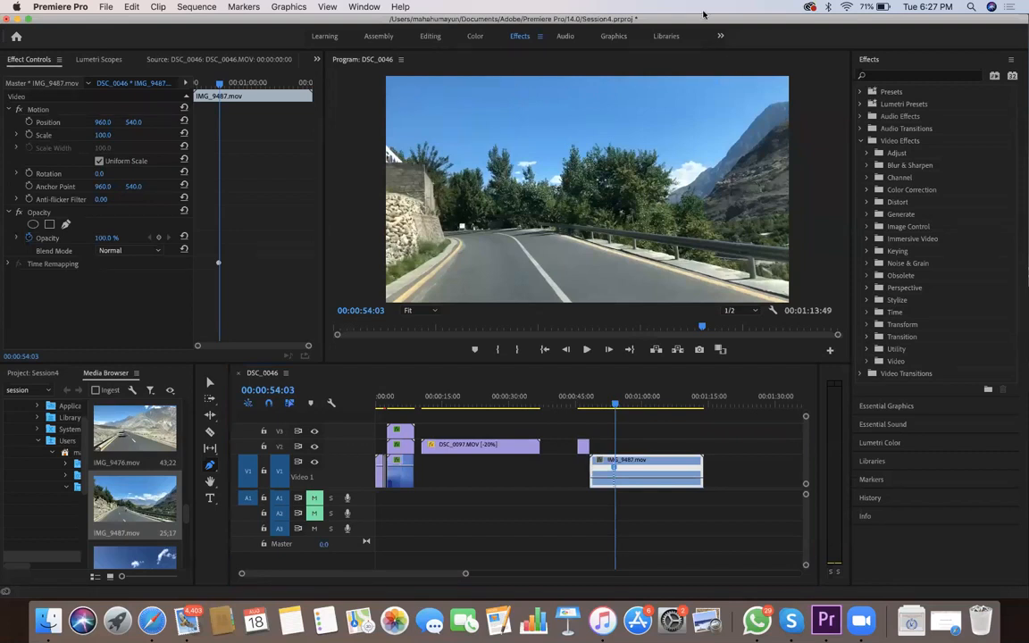
click(614, 468)
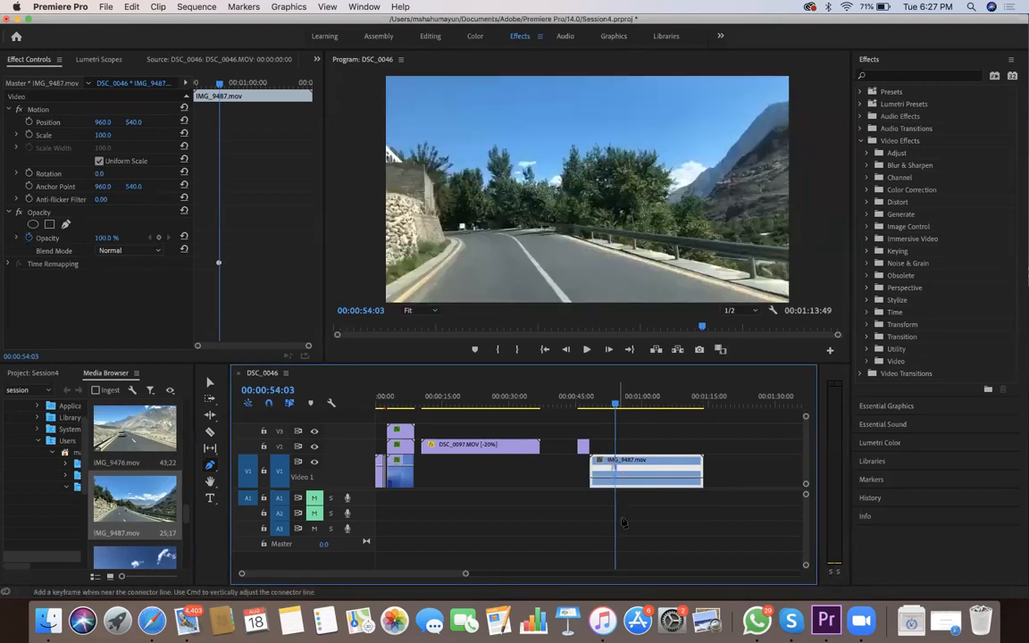
click(616, 405)
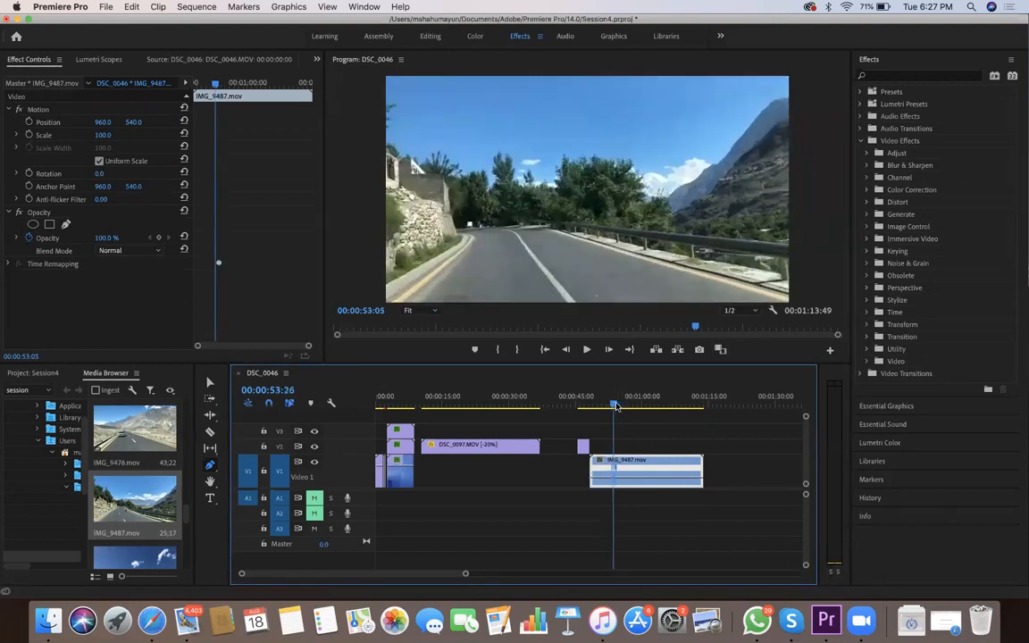
click(615, 407)
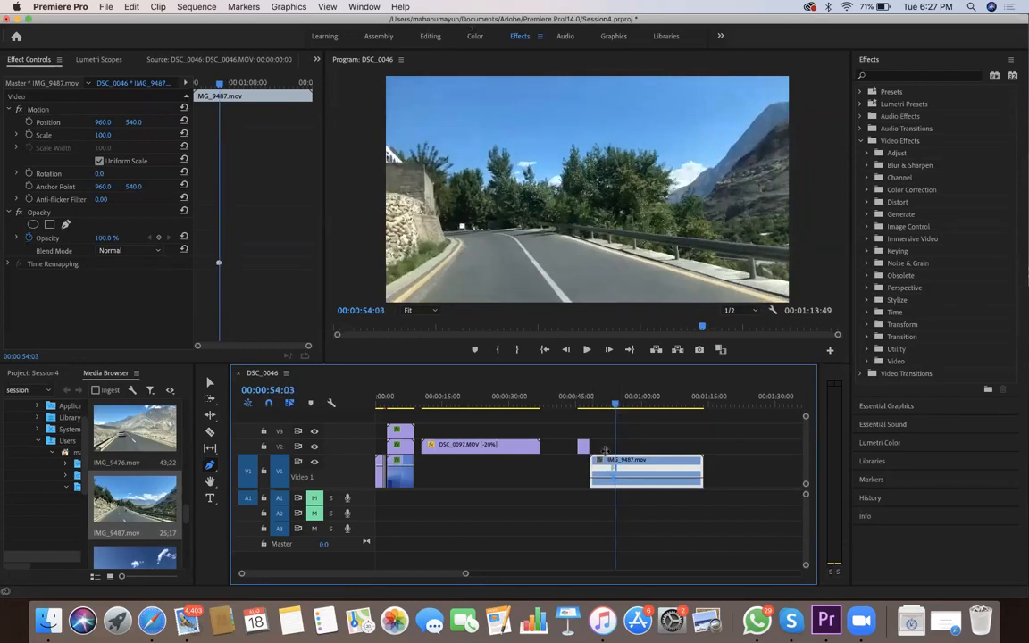
click(614, 405)
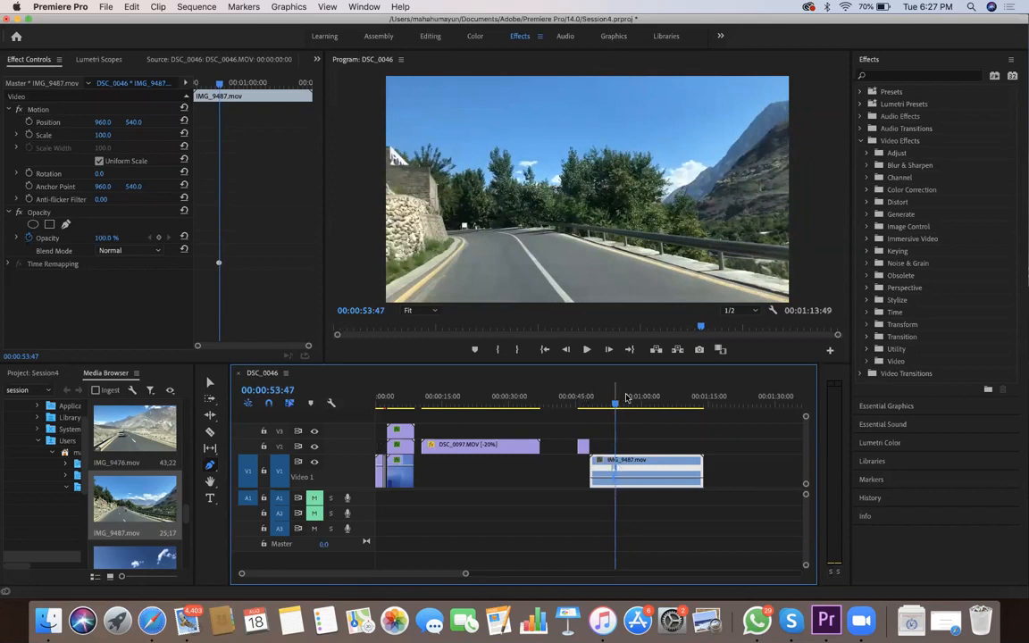
drag(616, 404, 654, 409)
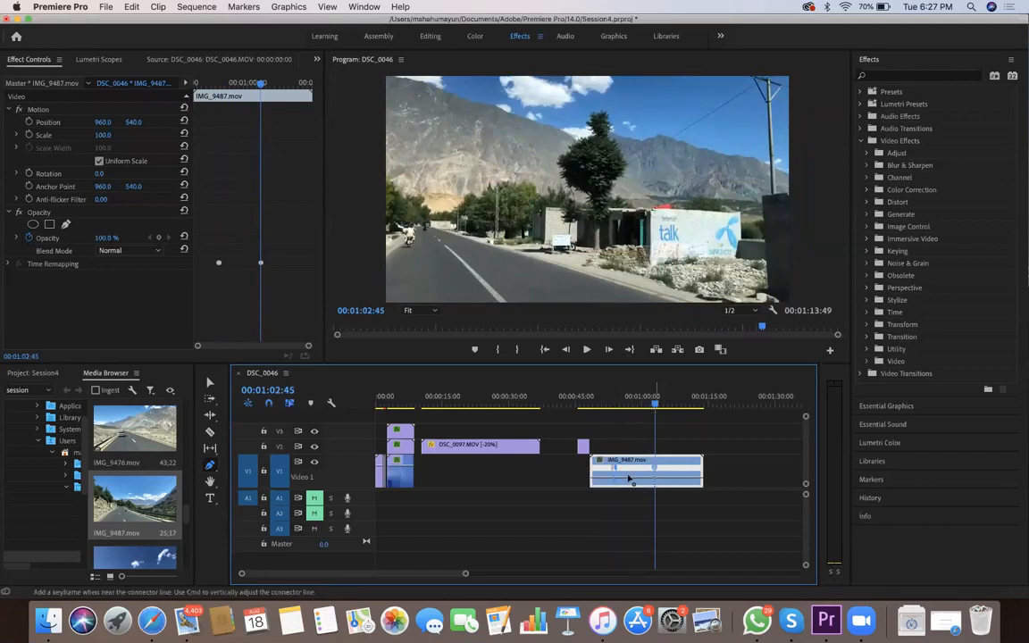
Raise the playback speed of IMG_9487.mov between its two speed keyframes in two passes, playing back that section after each
key(v)
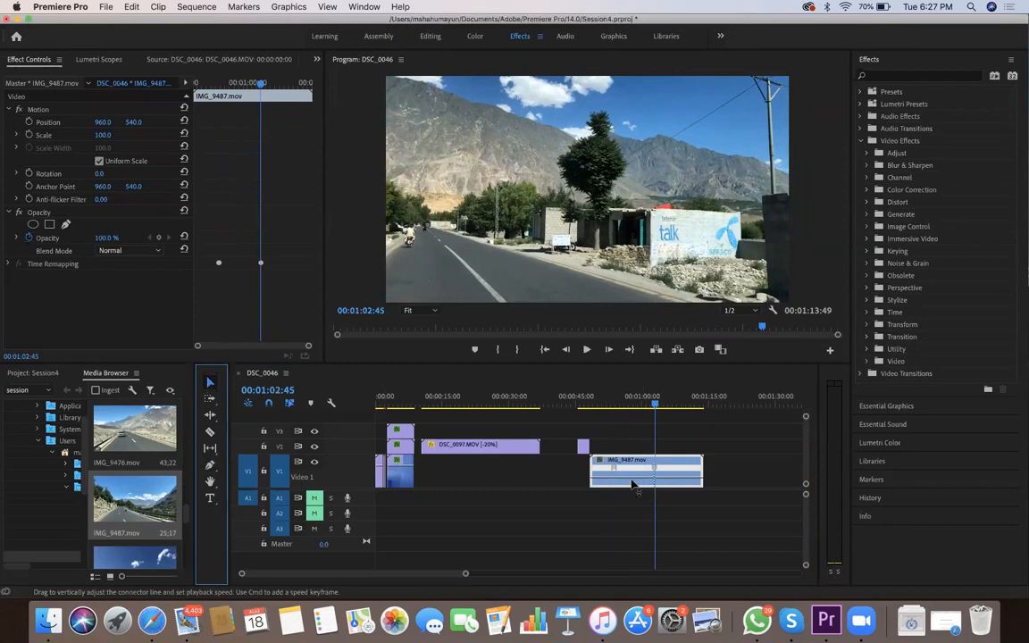
drag(642, 487, 609, 409)
key(space)
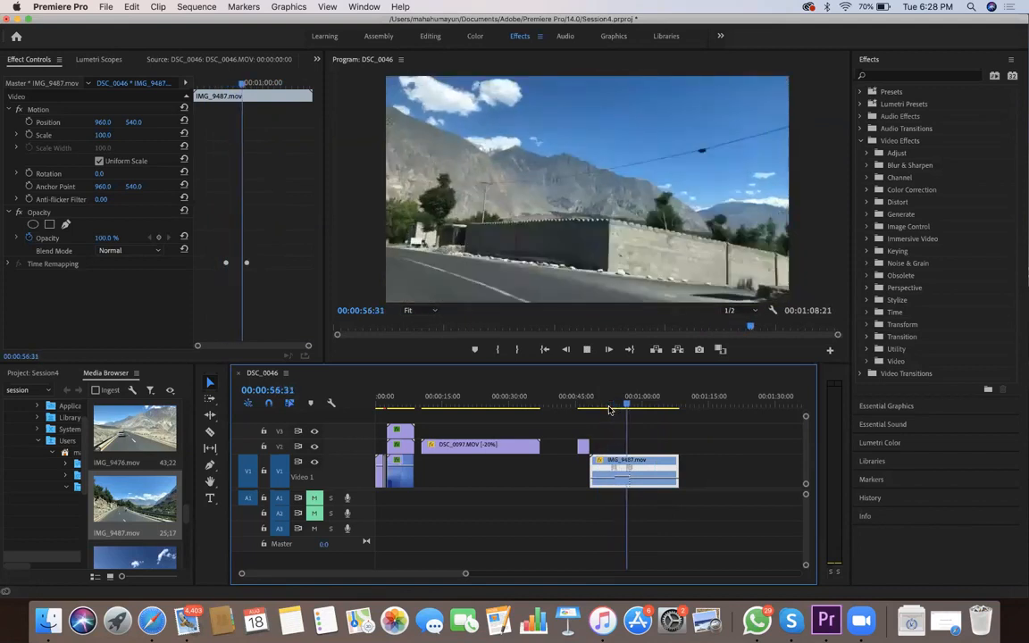
key(space)
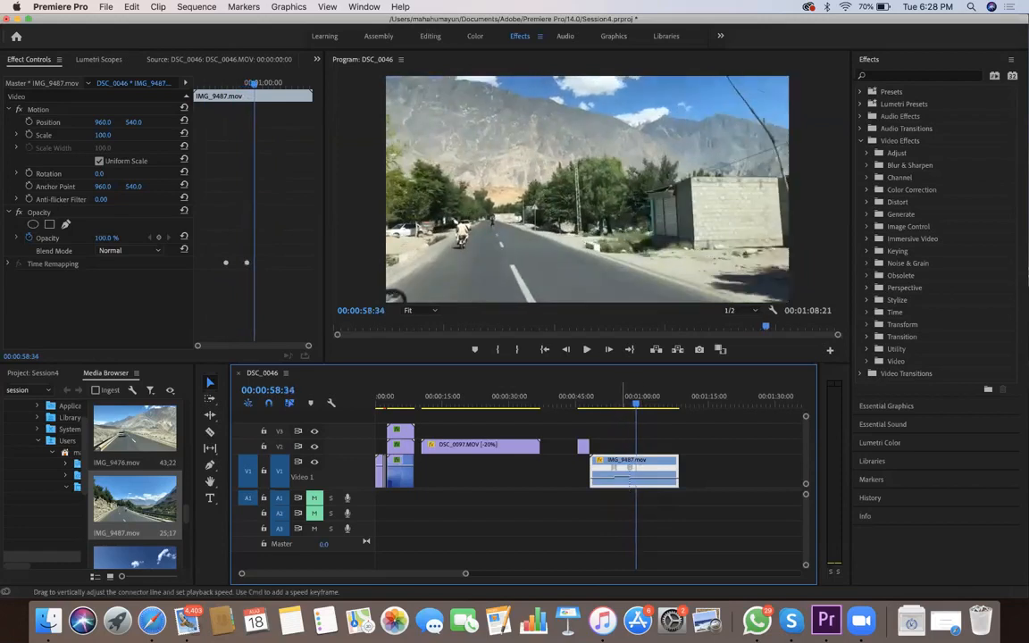
click(604, 403)
key(space)
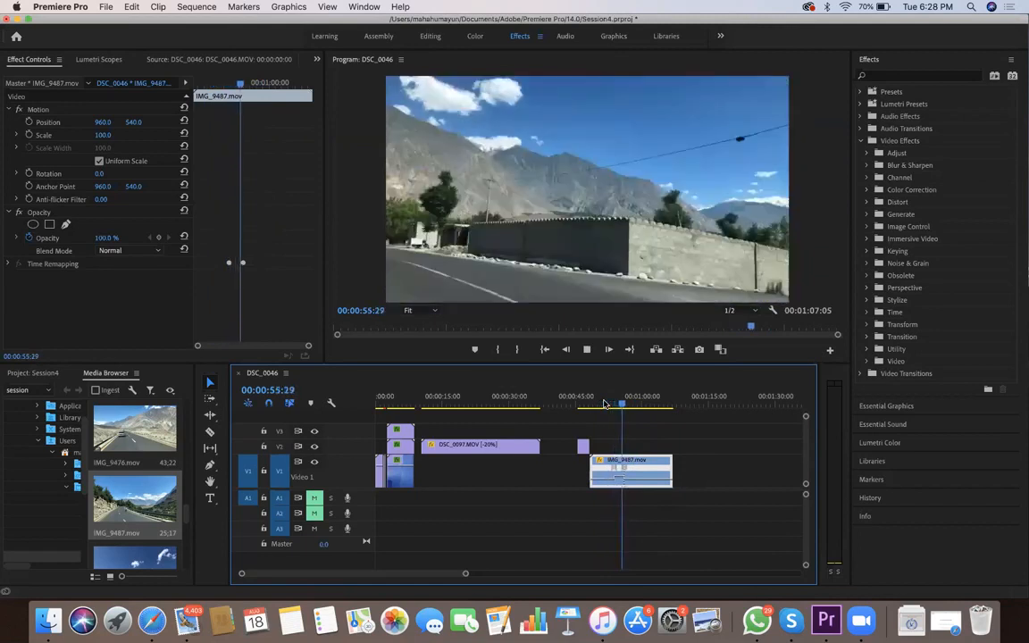
key(space)
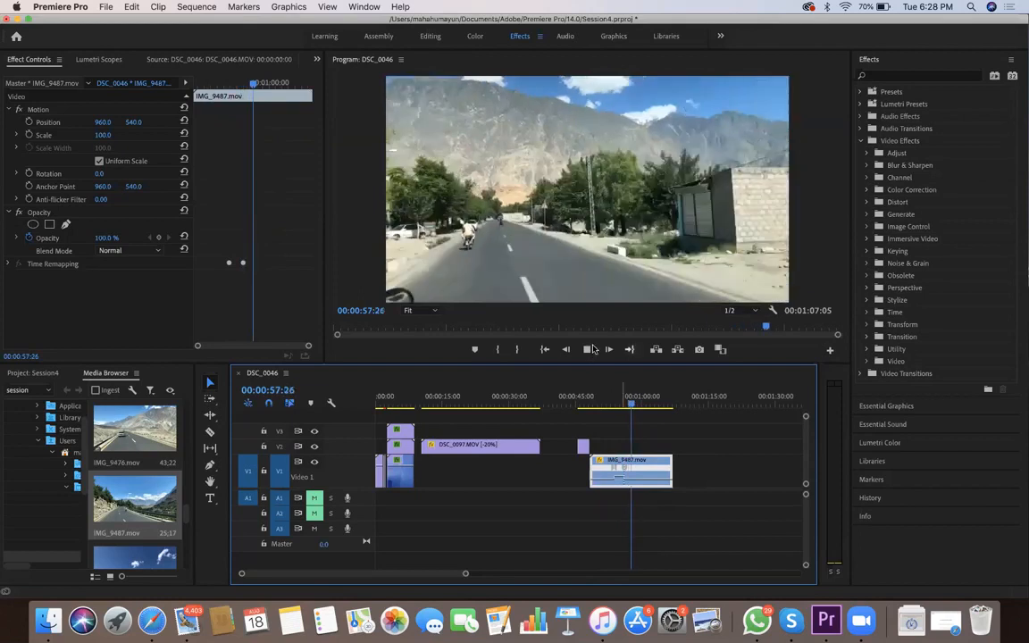
click(566, 257)
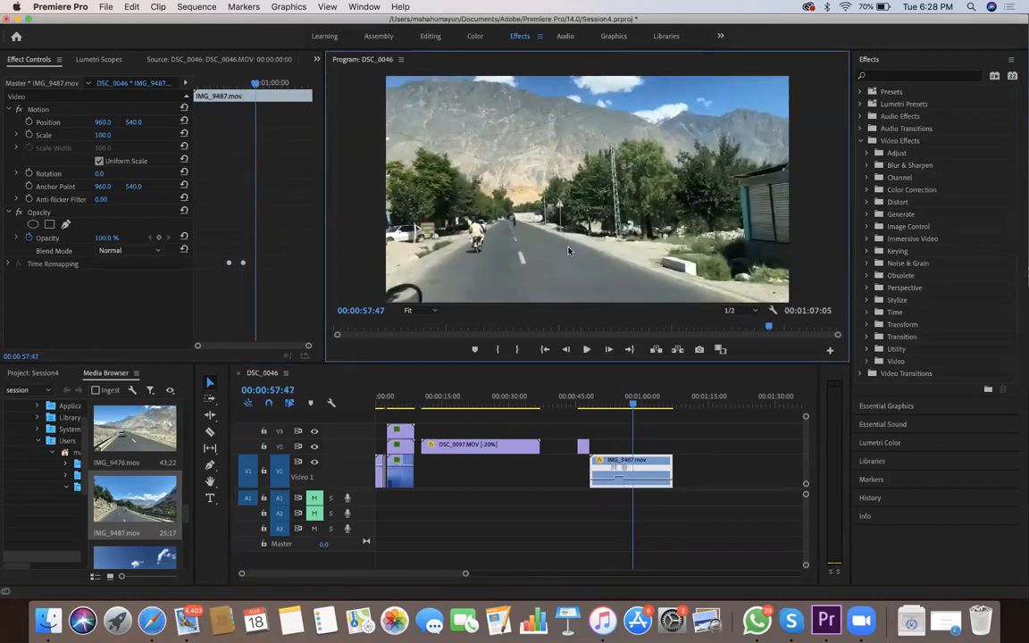
Search the effects for "blur" and select Directional Blur
click(897, 77)
text(blur)
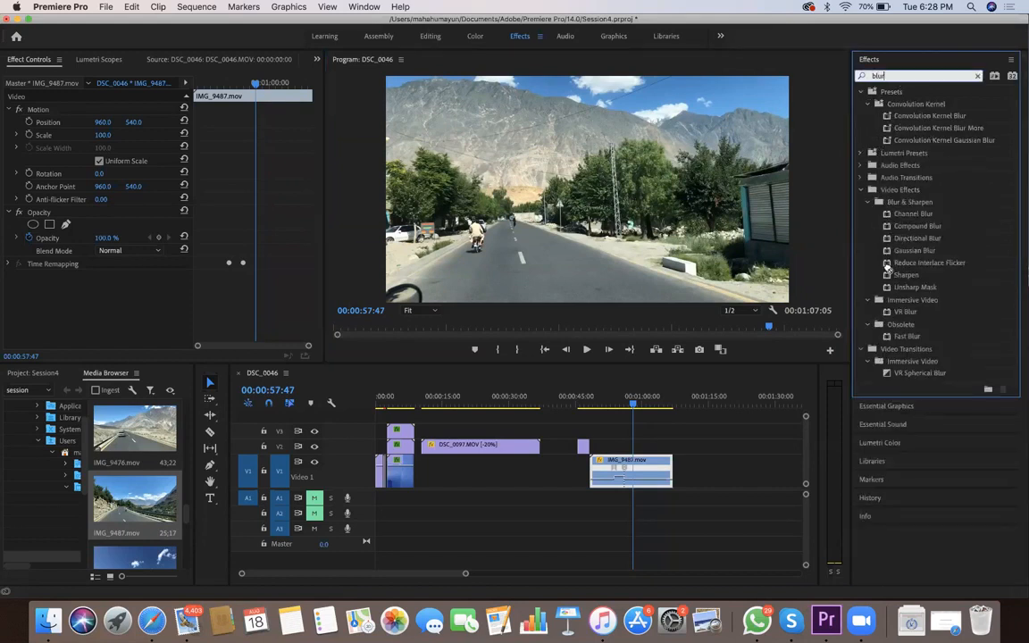
click(906, 238)
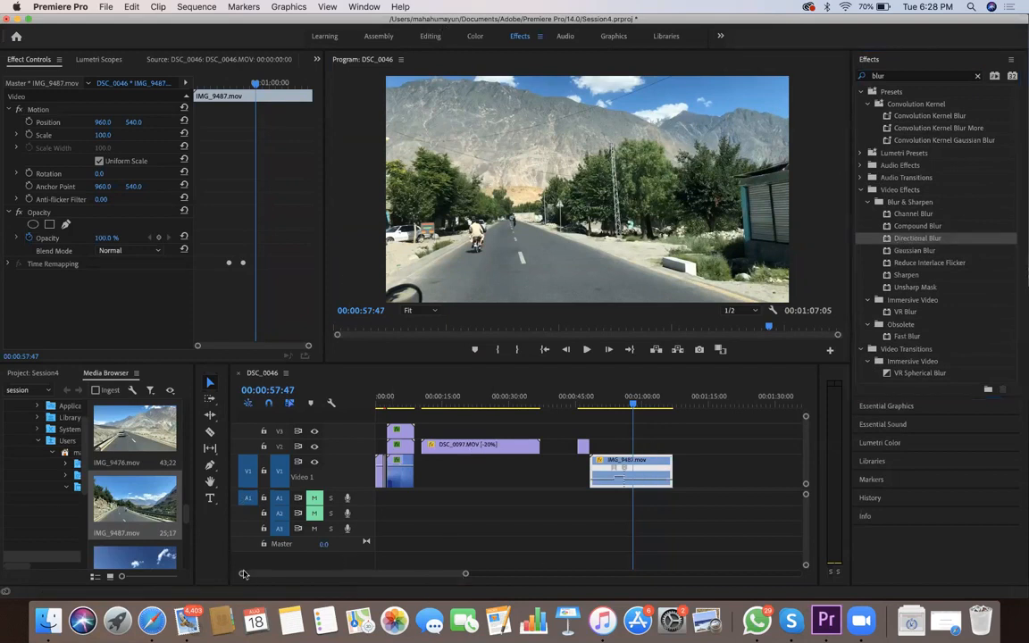
Split the IMG_9487.mov clip at both speed keyframes, at about 00:00:53:38 and 00:00:56:03
drag(465, 574, 405, 580)
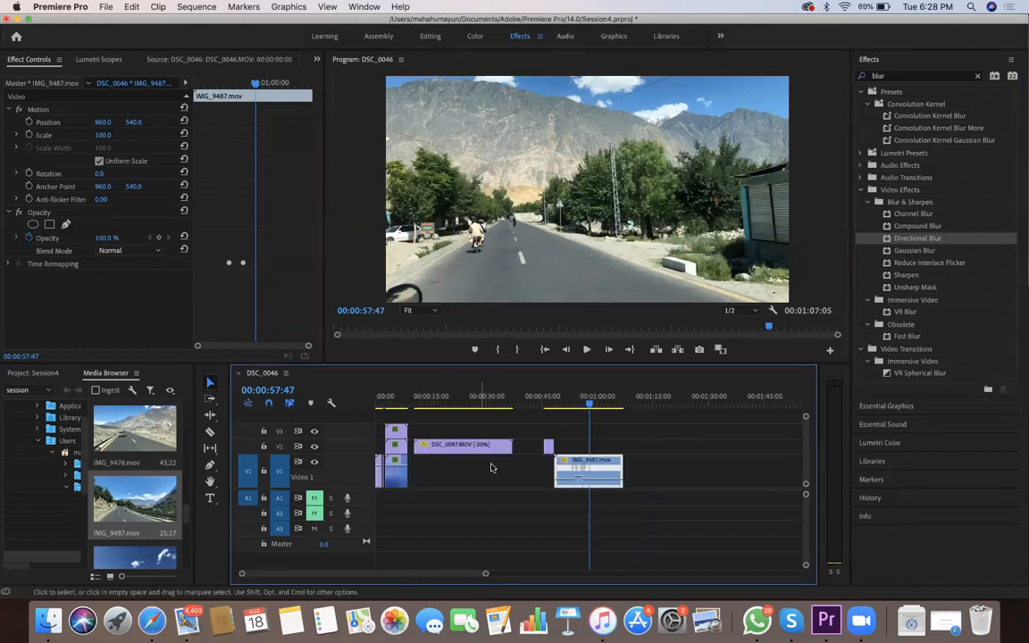
drag(486, 575, 454, 577)
click(430, 403)
drag(430, 403, 435, 403)
click(210, 433)
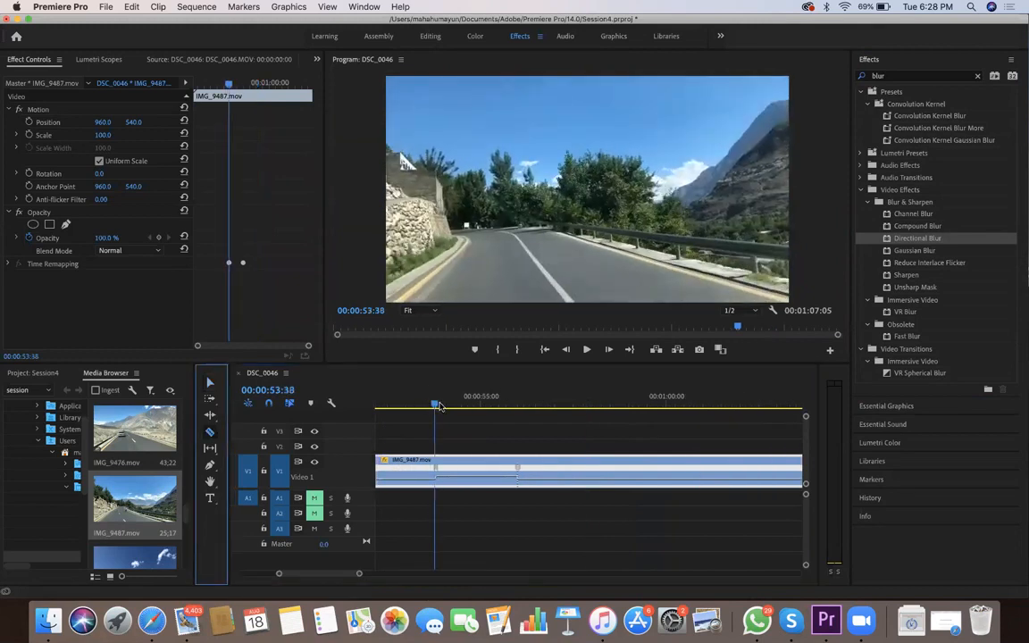
key(super+k)
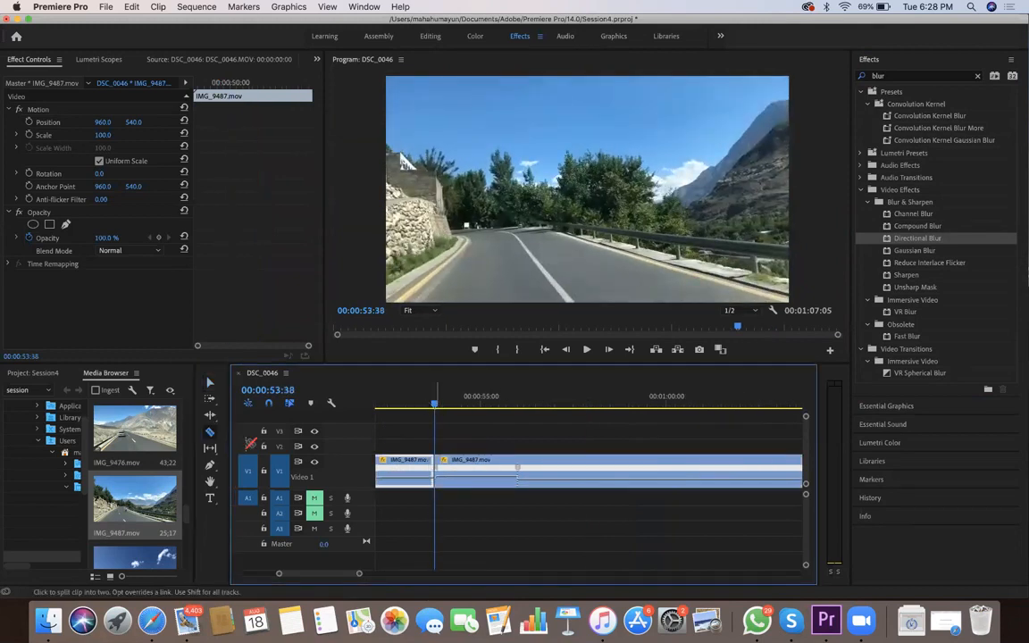
drag(435, 405, 519, 405)
click(520, 478)
Apply Directional Blur to the sped-up middle piece of IMG_9487.mov
click(210, 382)
click(515, 475)
double_click(940, 238)
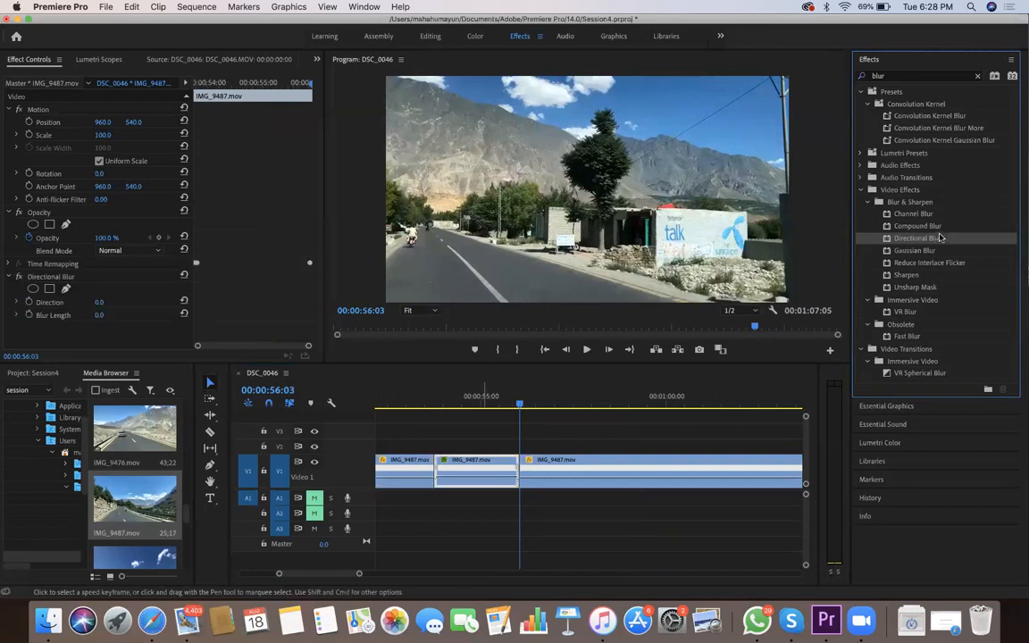
Set the middle piece's Directional Blur to a blur length of 12 and a direction of 94°, checking the frame at 00:00:54:19
click(483, 461)
drag(467, 411, 457, 414)
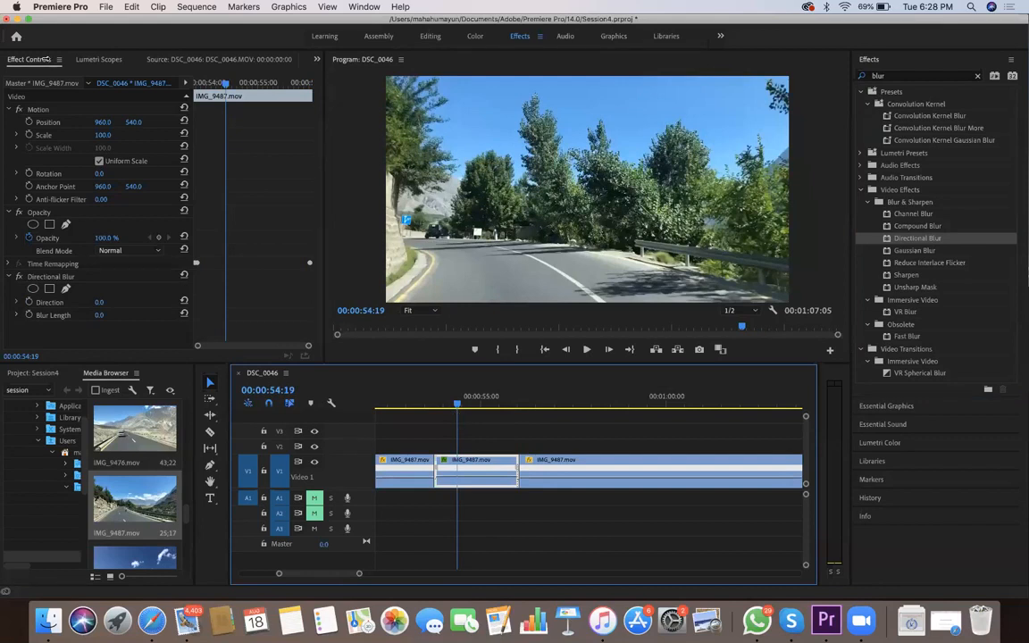
click(99, 316)
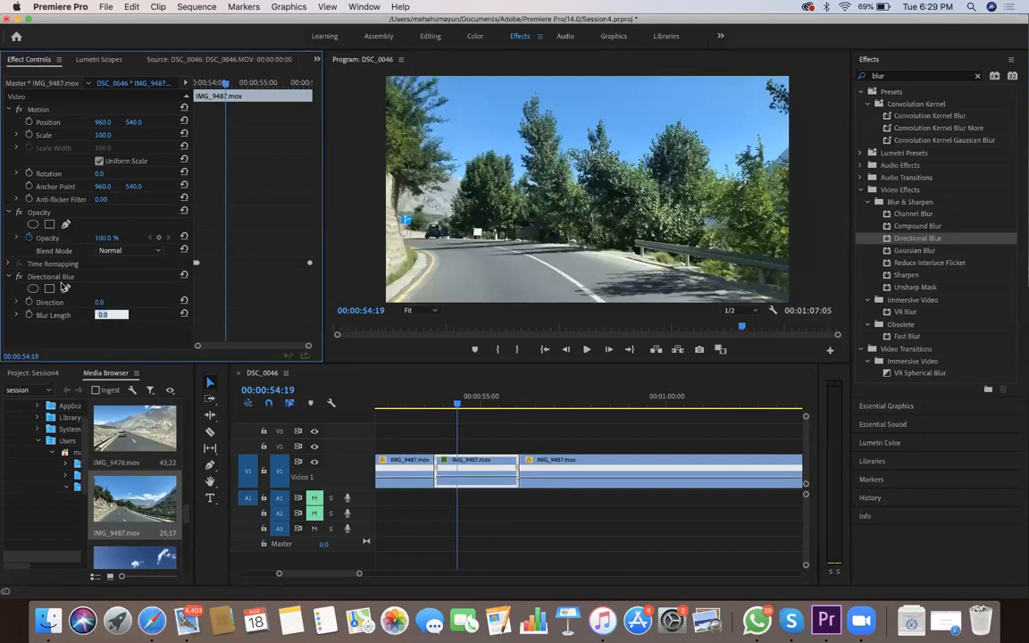
text(12)
key(Return)
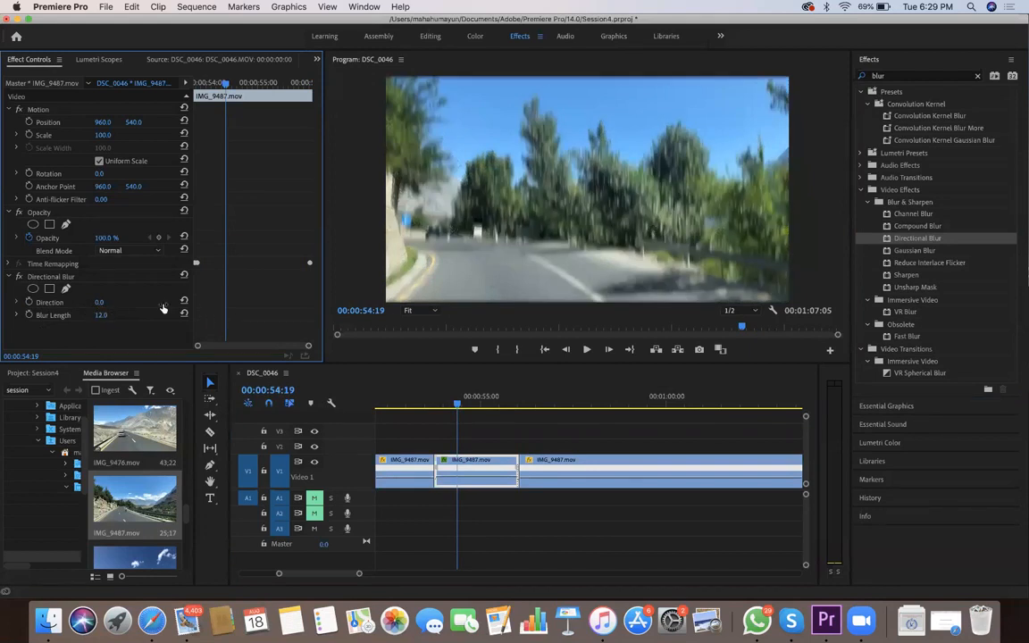
click(100, 302)
key(Return)
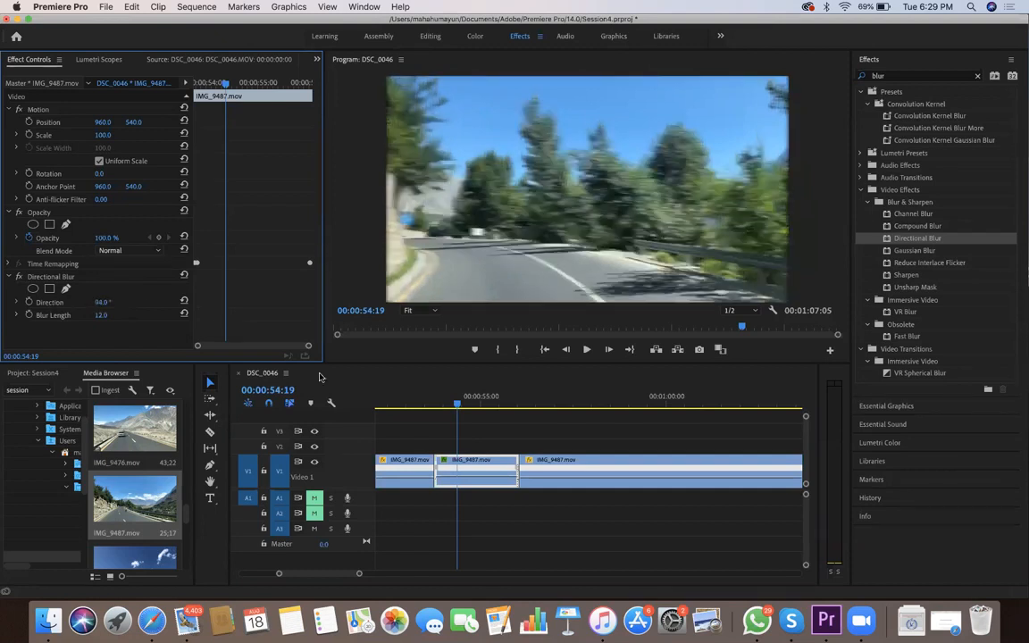
Play back the IMG_9487.mov pieces from the start to review the speed ramp and directional blur
drag(360, 574, 395, 576)
mouse_move(548, 405)
mouse_down()
mouse_move(588, 412)
mouse_move(549, 408)
mouse_up()
key(space)
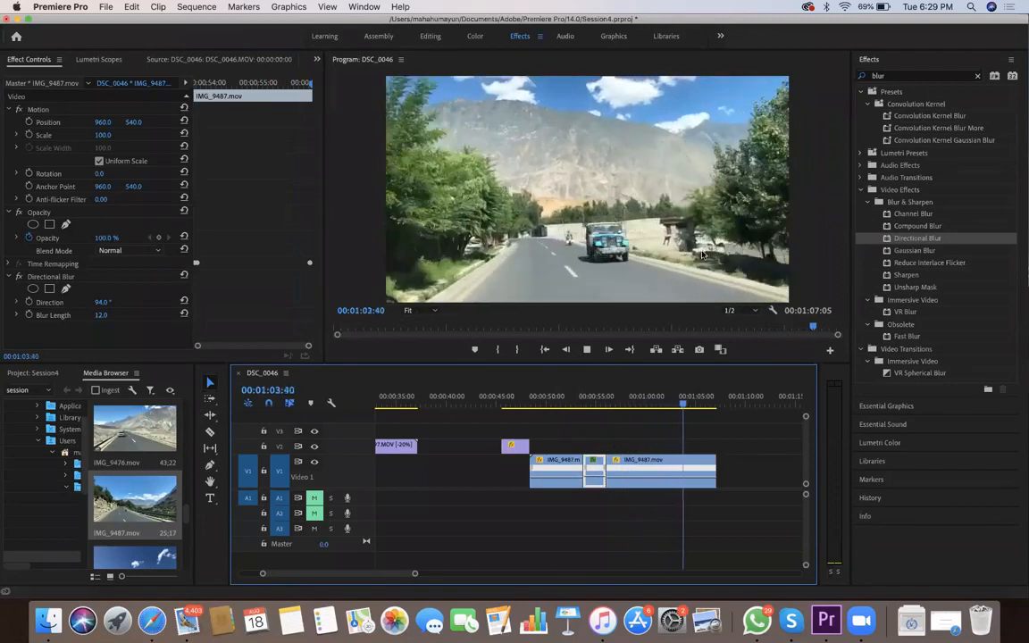
key(space)
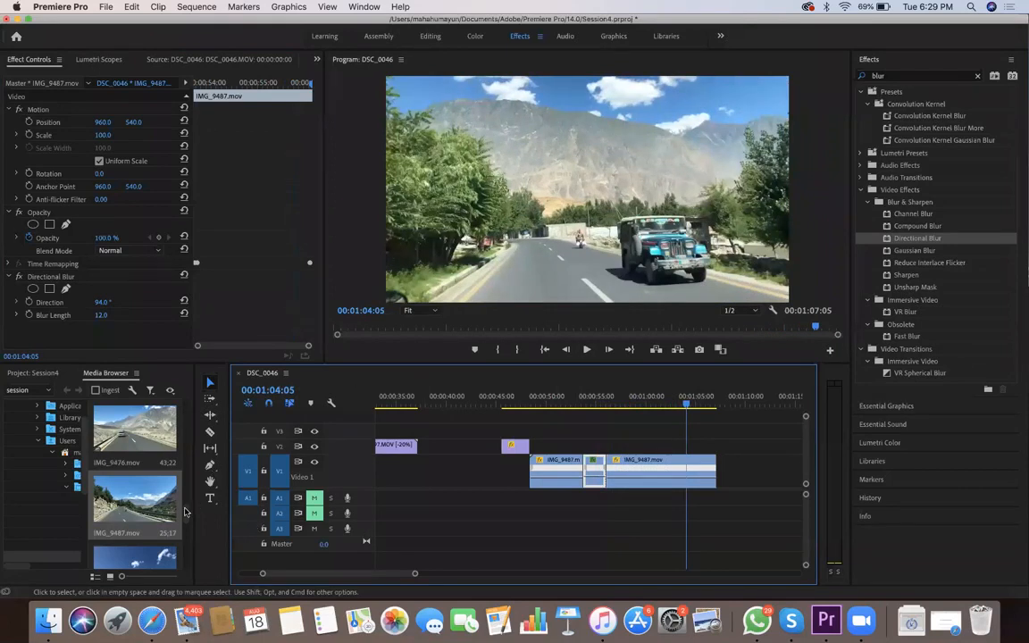
Clear the effects search and expand the Adjust group under Video Effects
drag(186, 527, 182, 551)
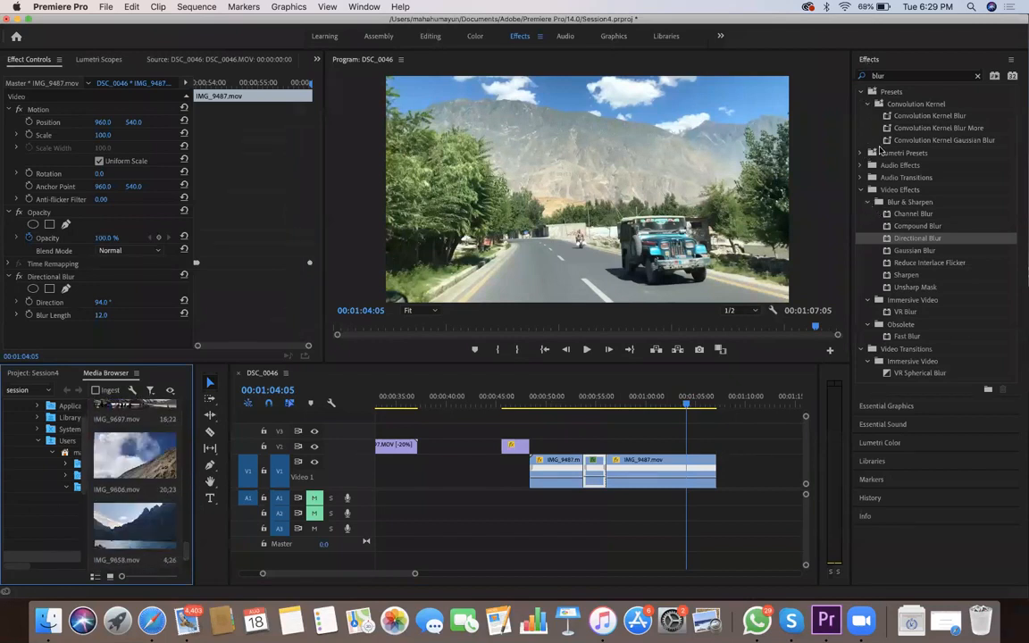
click(867, 202)
click(861, 141)
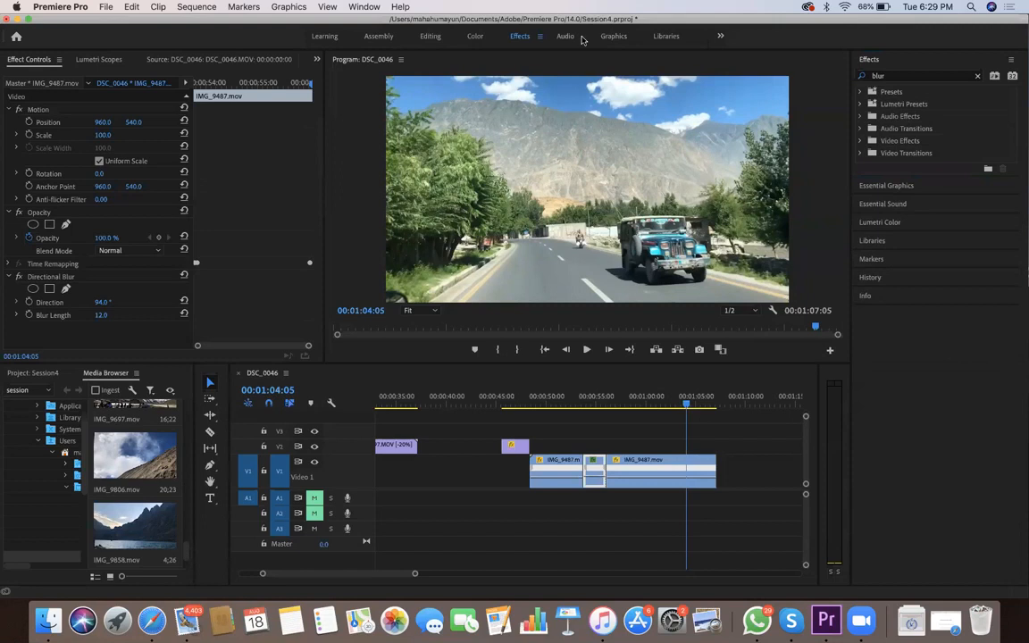
click(860, 140)
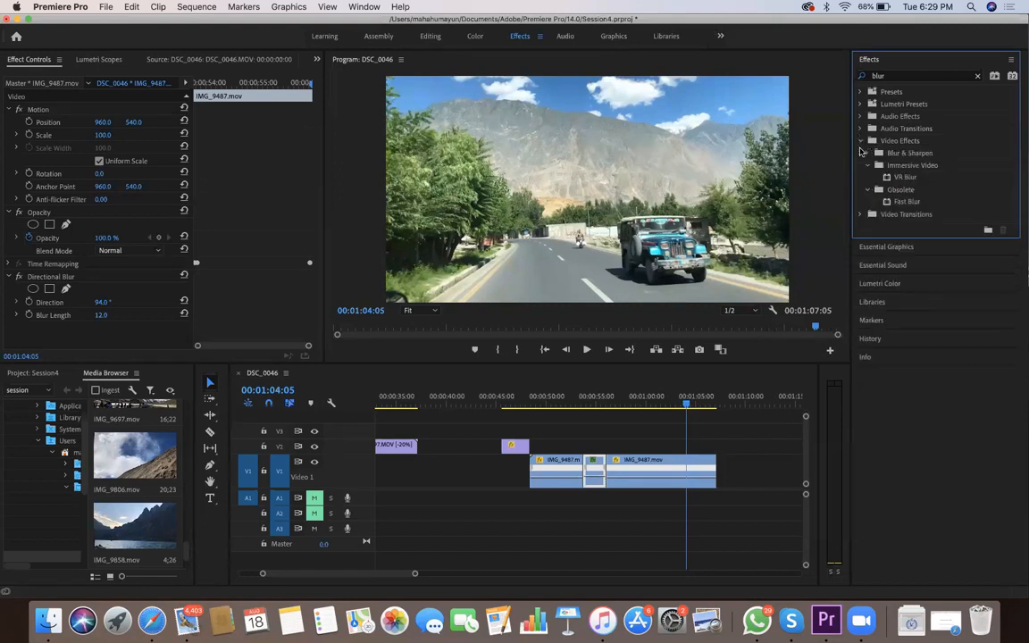
click(860, 141)
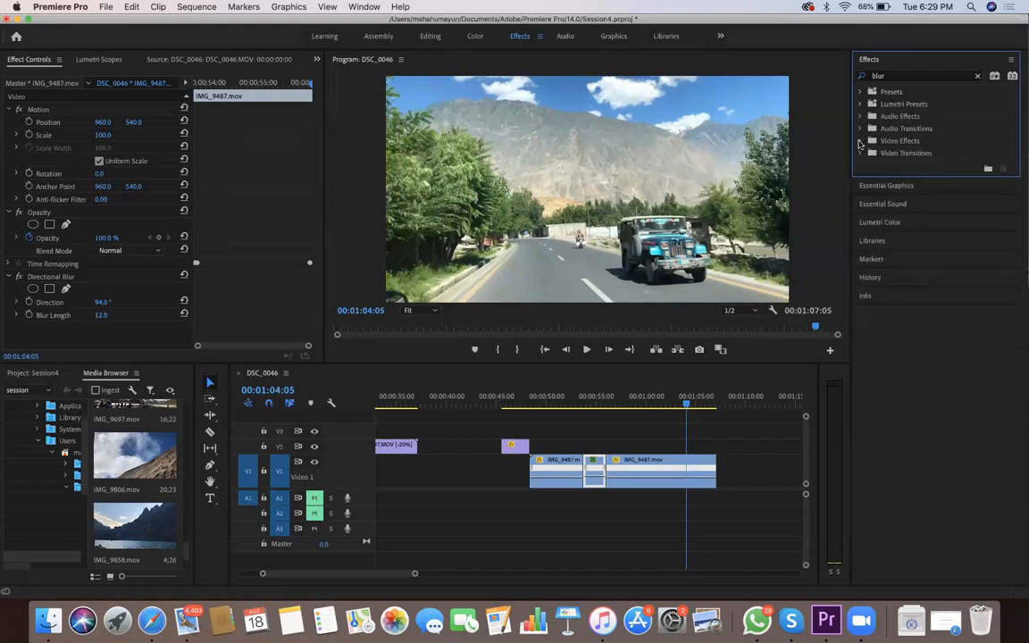
click(977, 76)
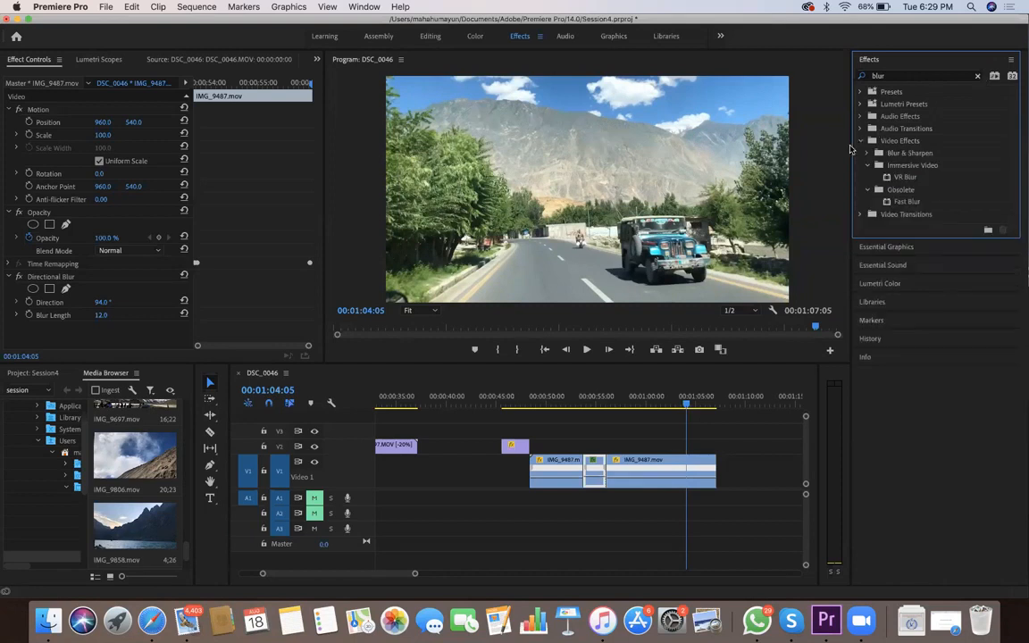
click(860, 140)
click(860, 141)
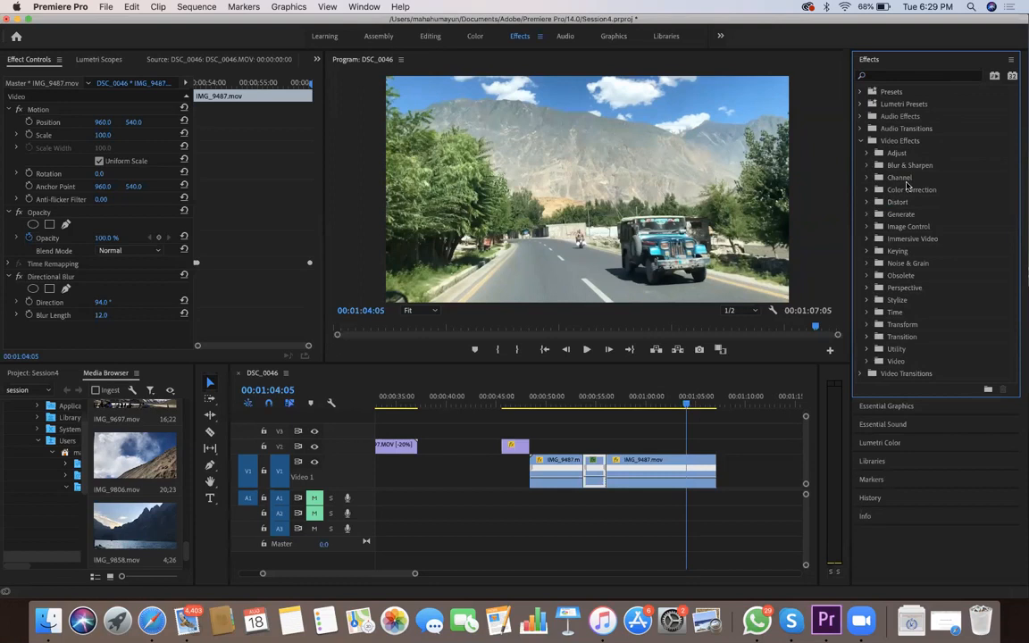
click(867, 153)
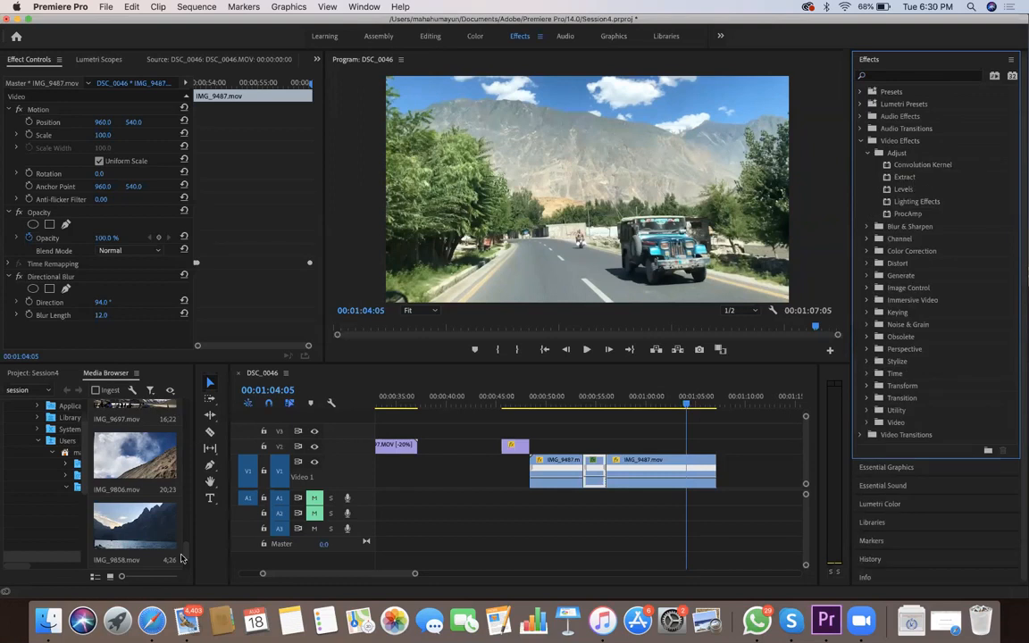
Add IMG_9283.mov to track V1 after the road footage, starting at about 00:01:11, and show its opening frames
drag(188, 556, 193, 432)
drag(134, 478, 712, 475)
drag(417, 574, 366, 572)
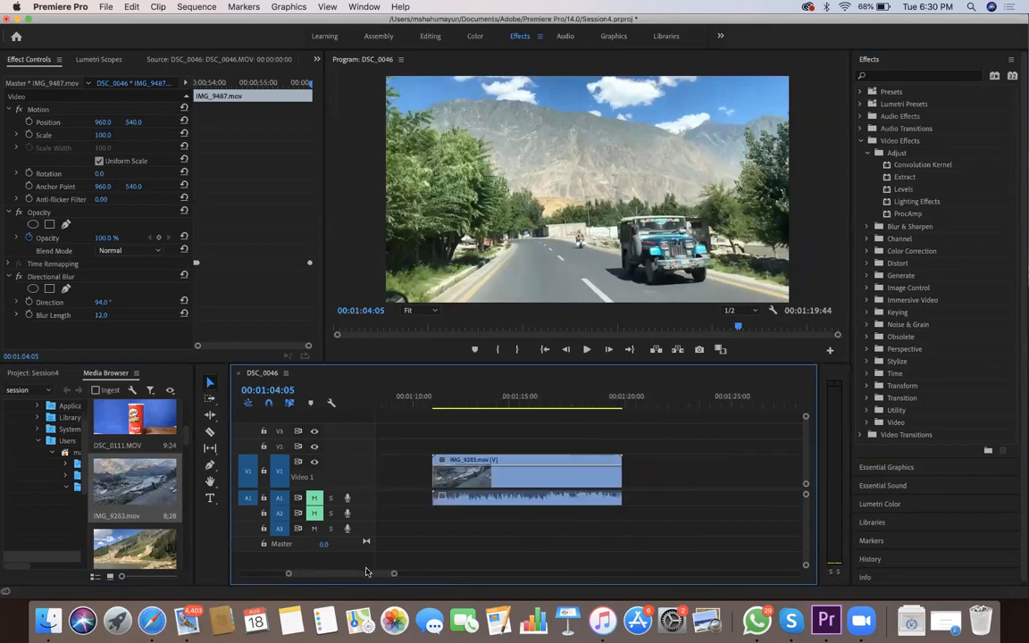
click(442, 399)
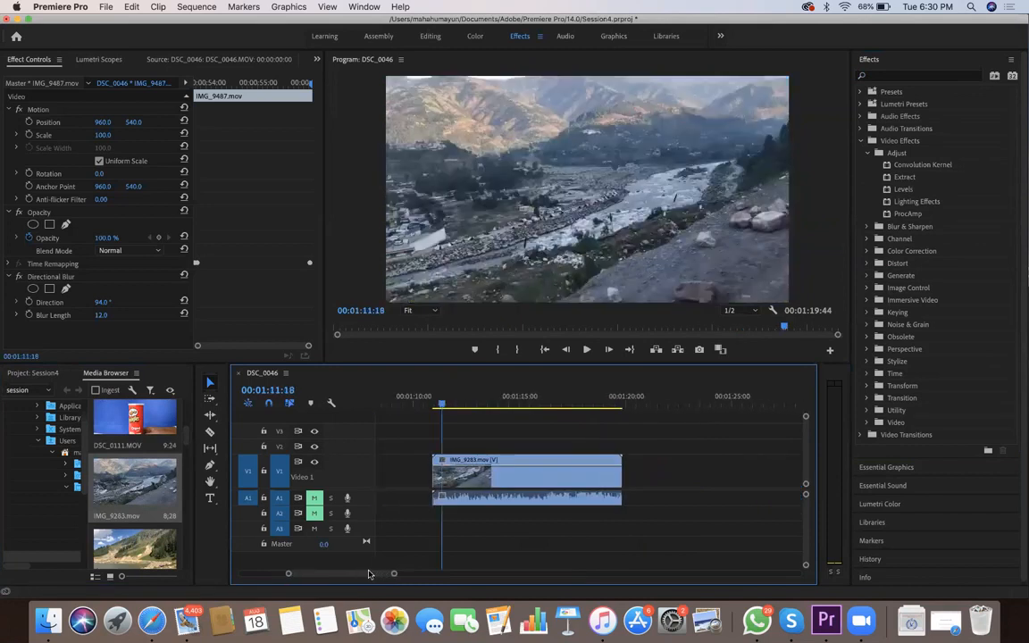
Apply the Extract effect to IMG_9283.mov, with the frame at 00:01:18:35 in view, and show the effect's settings
drag(442, 405, 597, 405)
drag(903, 177, 553, 473)
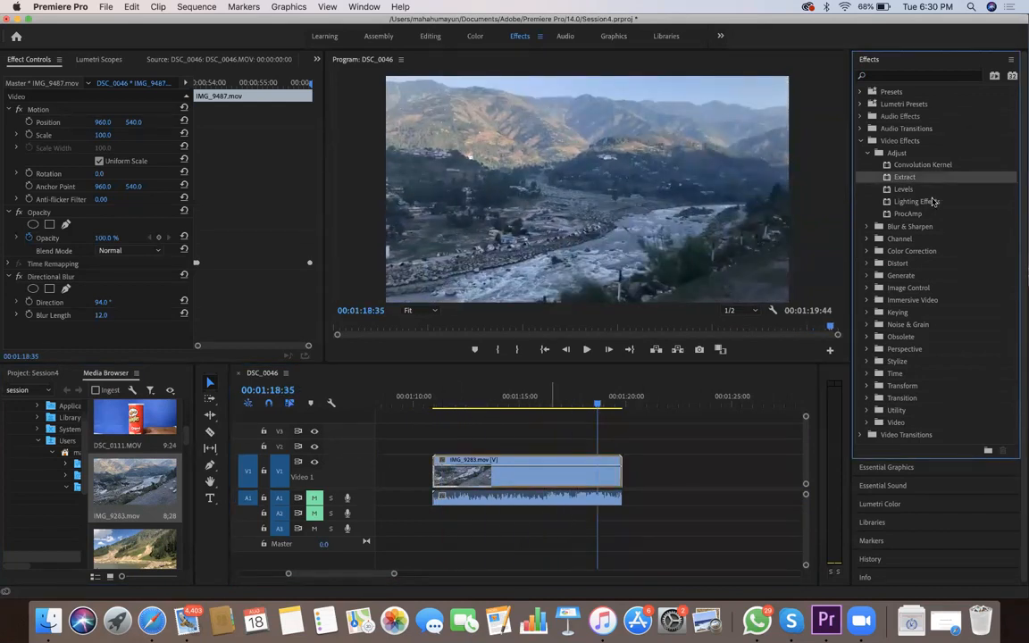
click(550, 473)
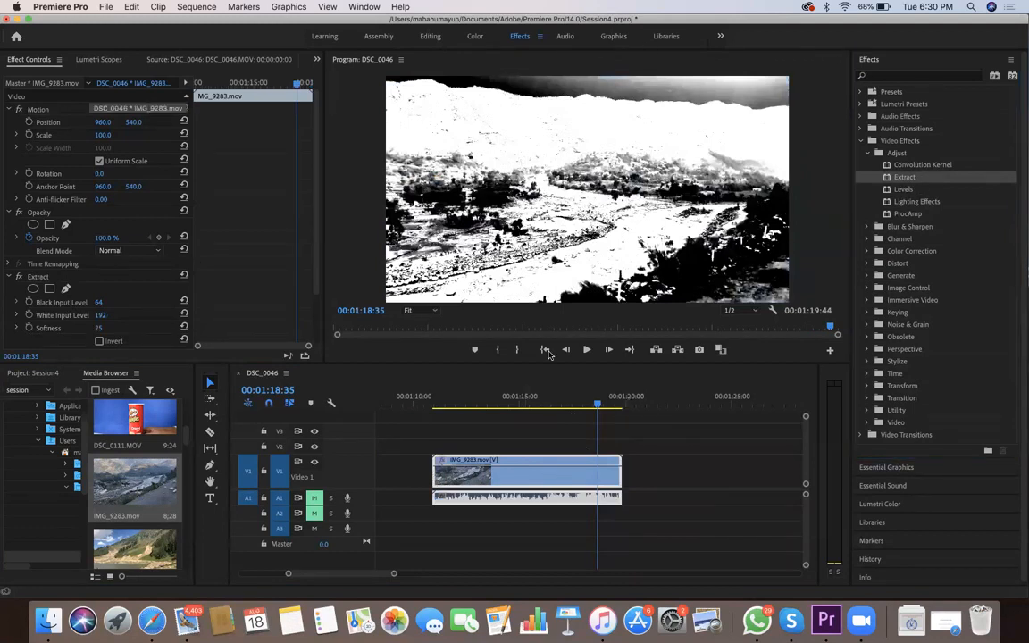
scroll(203, 134, down, 2)
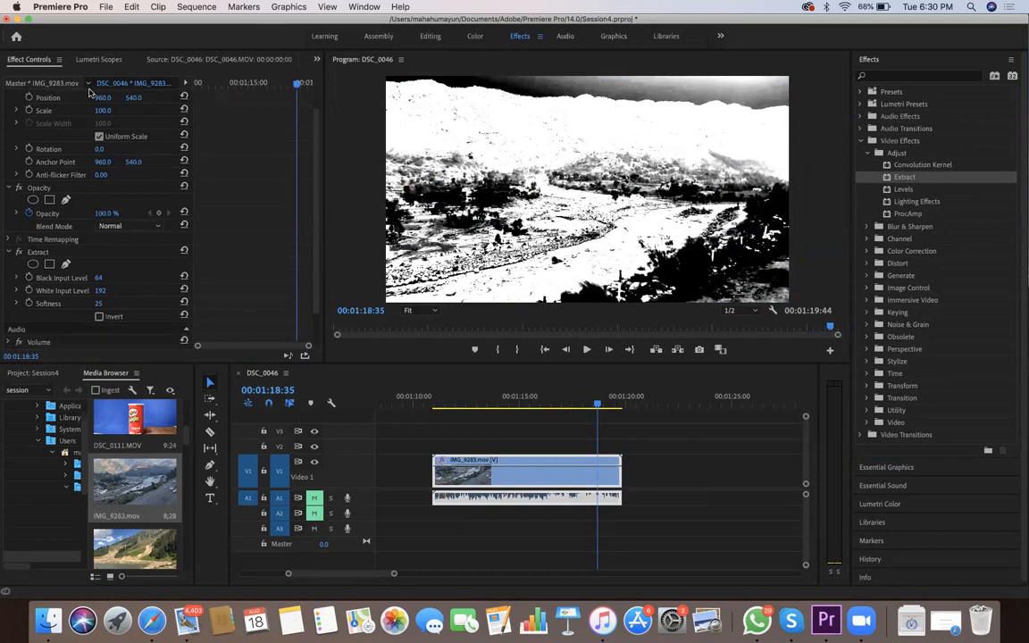
Try lower Black Input Levels for Extract, such as 24, and bring the value back up to 59
click(99, 265)
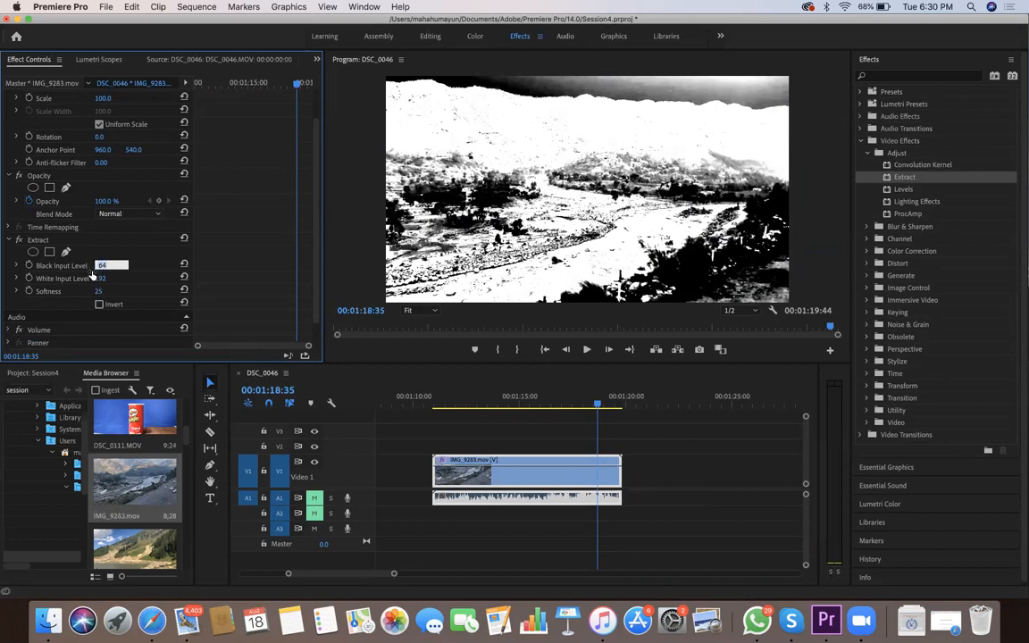
text(53)
key(Return)
text(40)
key(Return)
text(24)
key(Return)
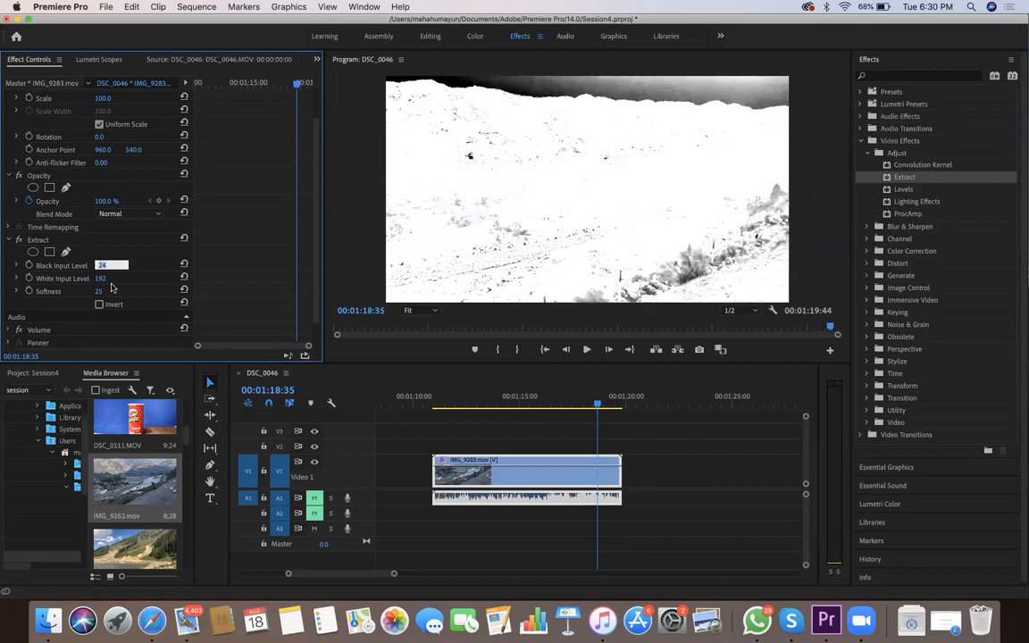
key(Up)
key(Up)
key(Up)
key(Up)
key(Up)
key(Up)
key(Up)
key(Up)
key(Up)
key(Up)
key(Up)
key(Up)
key(Up)
key(Up)
key(Up)
key(Up)
key(Up)
key(Up)
key(Up)
key(Up)
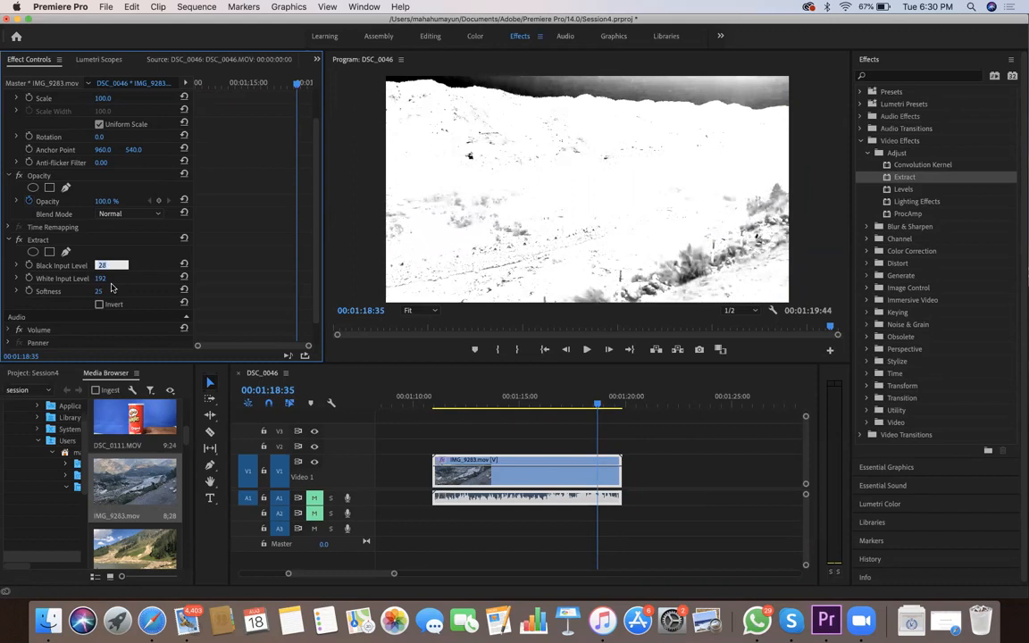
key(Up)
key(Up)
key(Up)
key(Up)
key(Up)
key(Up)
key(Up)
key(Up)
key(Up)
key(Up)
key(Up)
key(Up)
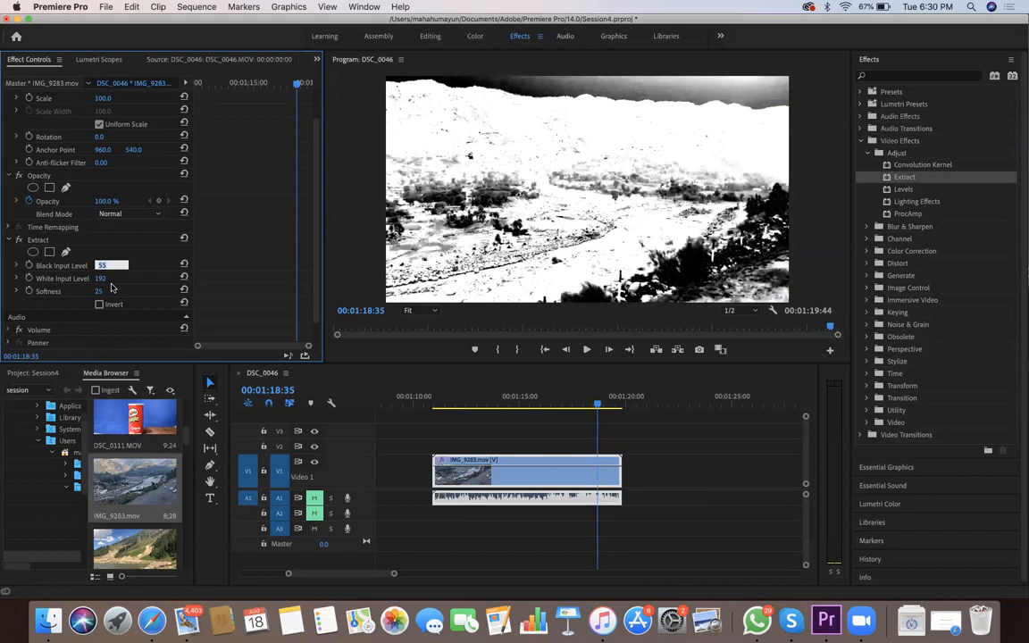
key(Down)
key(Down)
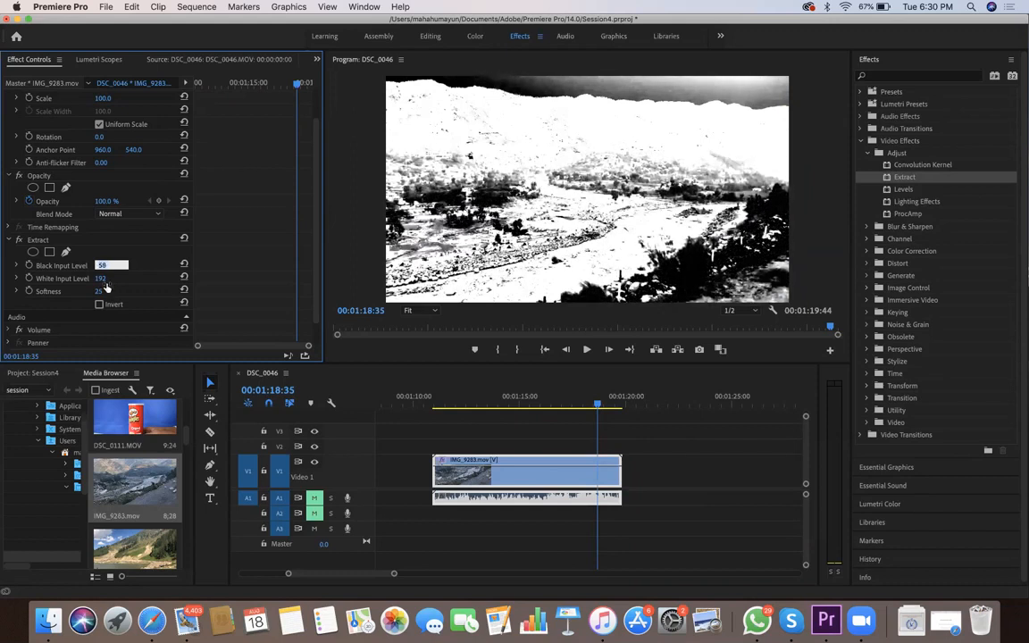
Set Extract's White Input Level to 184
key(Tab)
key(Down)
key(Down)
key(Down)
key(Down)
key(Down)
key(Down)
key(Down)
key(Down)
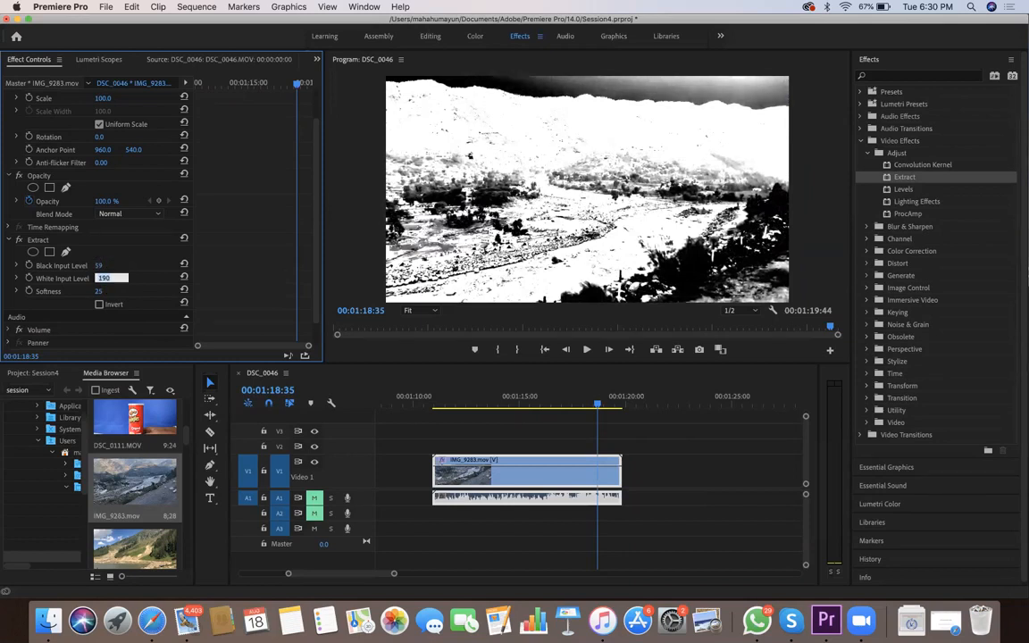
key(Up)
key(Up)
key(Up)
key(Up)
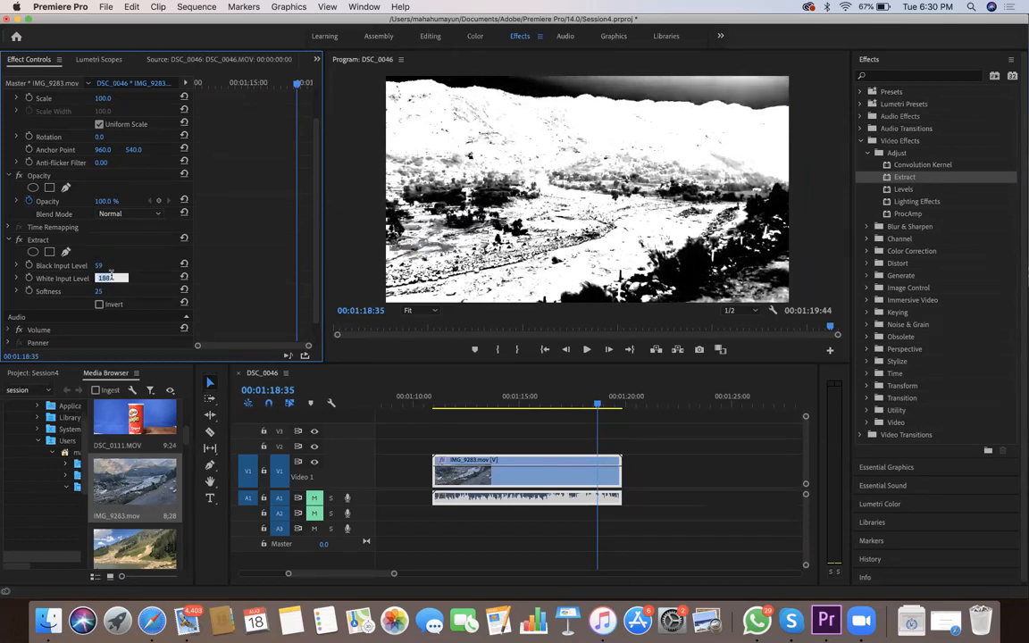
key(Down)
key(Down)
key(Down)
key(Down)
key(Down)
key(Down)
key(Down)
key(Down)
key(Down)
key(Down)
key(Down)
key(Down)
key(Down)
key(Down)
key(Down)
key(Down)
key(Down)
key(Down)
key(Down)
key(Down)
Raise Extract's Softness to 72
key(Tab)
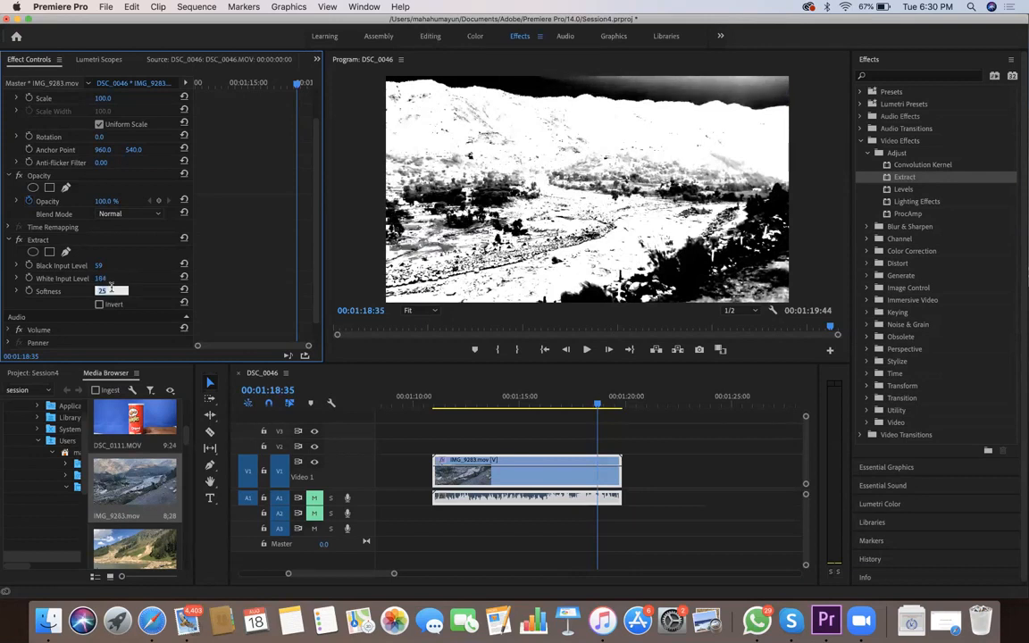
key(Up)
key(Up)
key(Up)
key(Up)
key(Up)
key(Up)
key(Up)
key(Up)
key(Up)
key(Up)
key(Up)
key(Up)
key(Up)
key(Up)
key(Up)
key(Up)
key(Up)
key(Up)
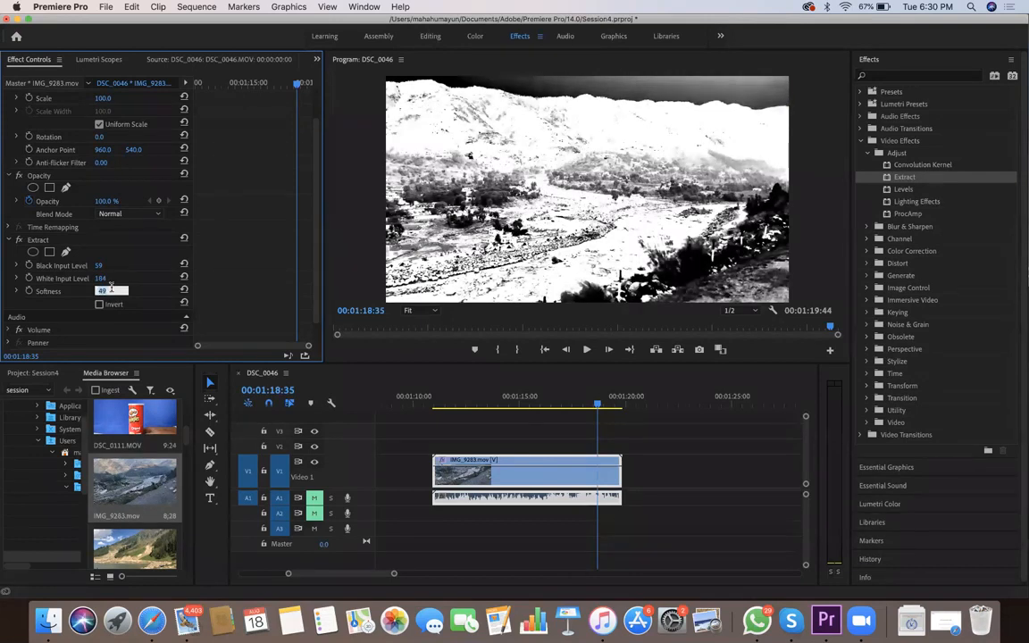
key(Up)
key(Up)
key(Up)
key(Up)
key(Up)
key(Up)
key(Up)
key(Up)
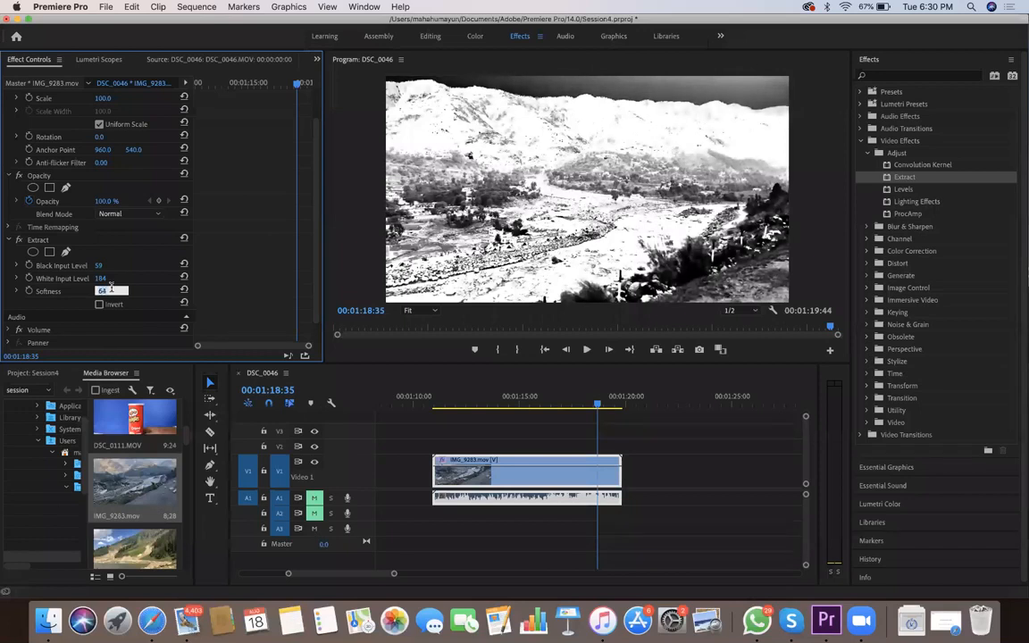
key(Up)
Raise Extract's Black Input Level to 68
key(Up)
key(Up)
click(99, 267)
key(Up)
key(Up)
key(Up)
key(Up)
key(Up)
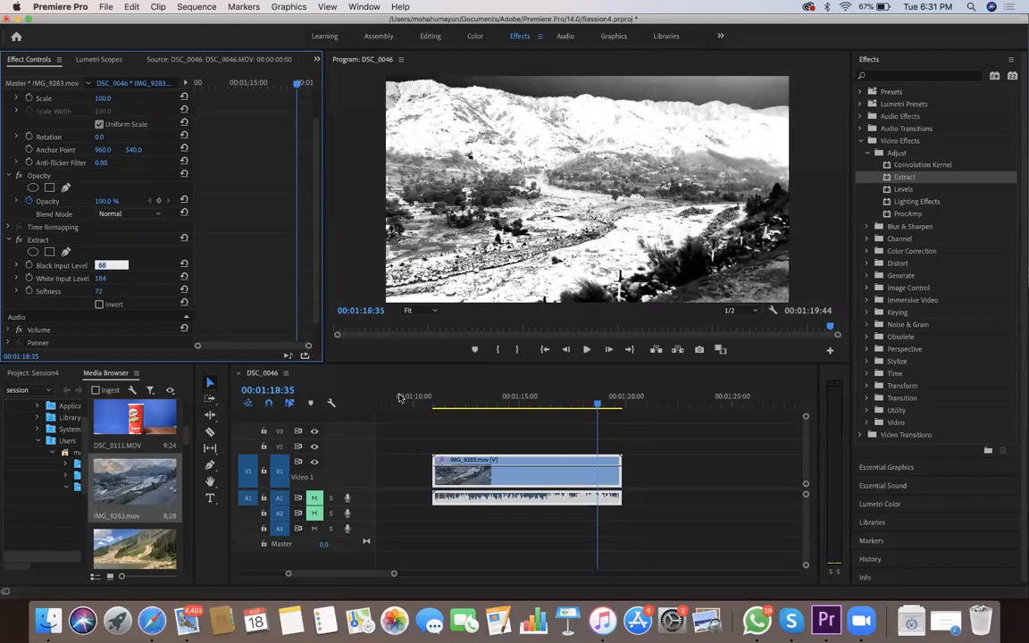
Play IMG_9283.mov from its start to review the Extract look, and return to the clip's start
click(429, 409)
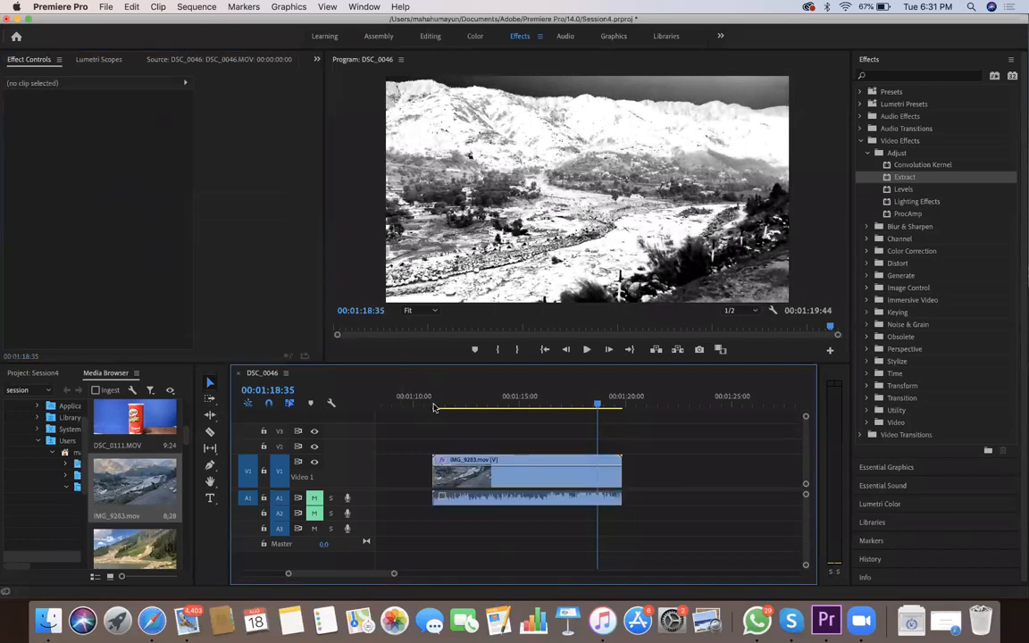
click(434, 409)
key(space)
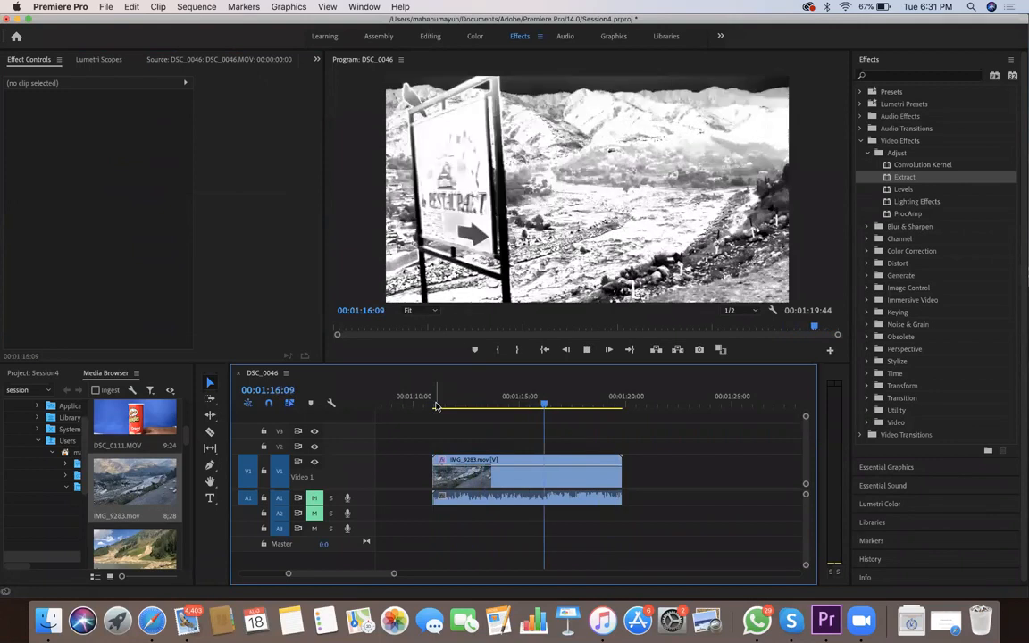
key(space)
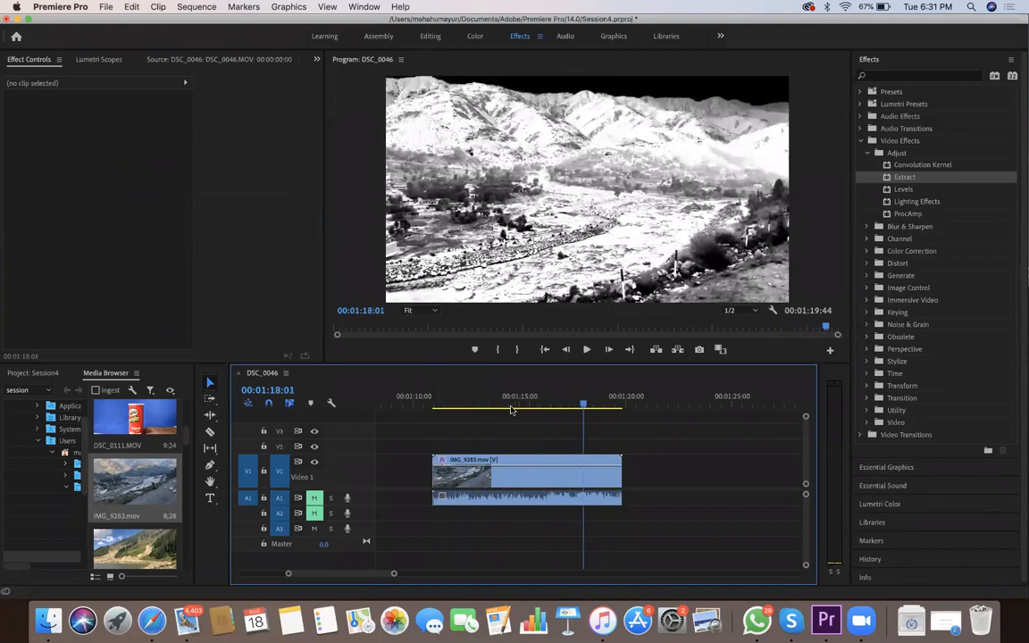
click(428, 415)
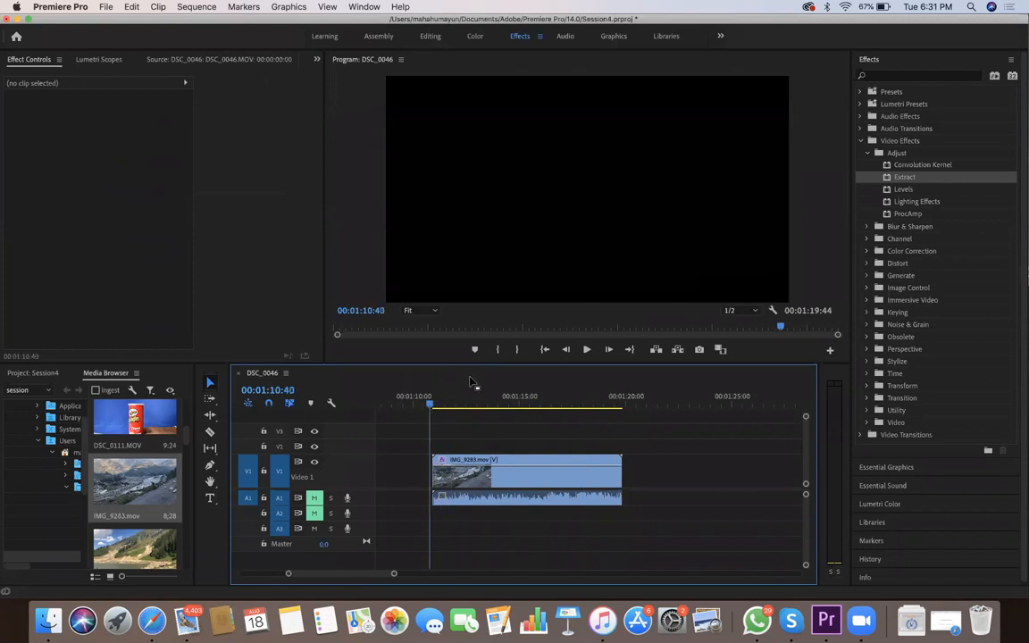
Place a plain copy of IMG_9283.mov on V2 aligned with the Extract clip, and split both just after 00:01:16
drag(134, 483, 582, 451)
drag(463, 481, 541, 449)
click(210, 432)
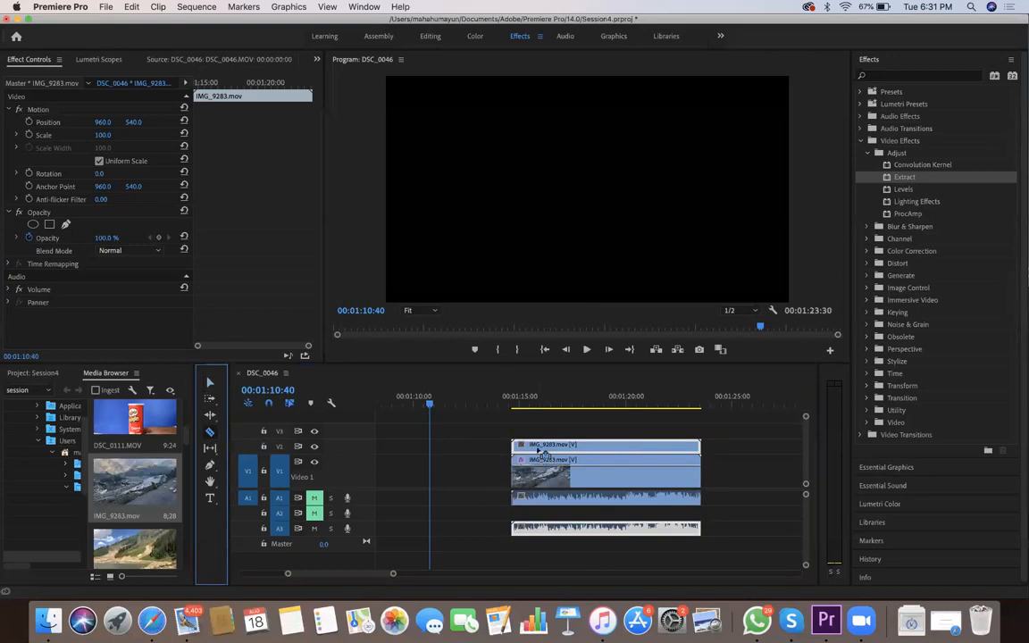
click(549, 443)
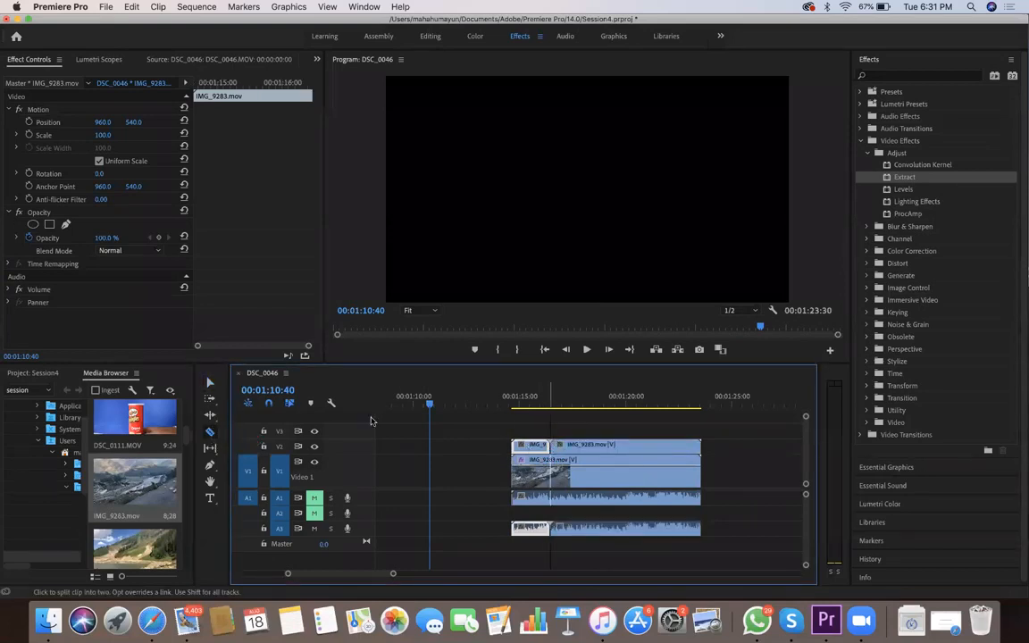
click(549, 459)
Delete the first piece of the Extract clip on V1 and move the plain first piece from V2 into its place
key(v)
click(545, 465)
key(Delete)
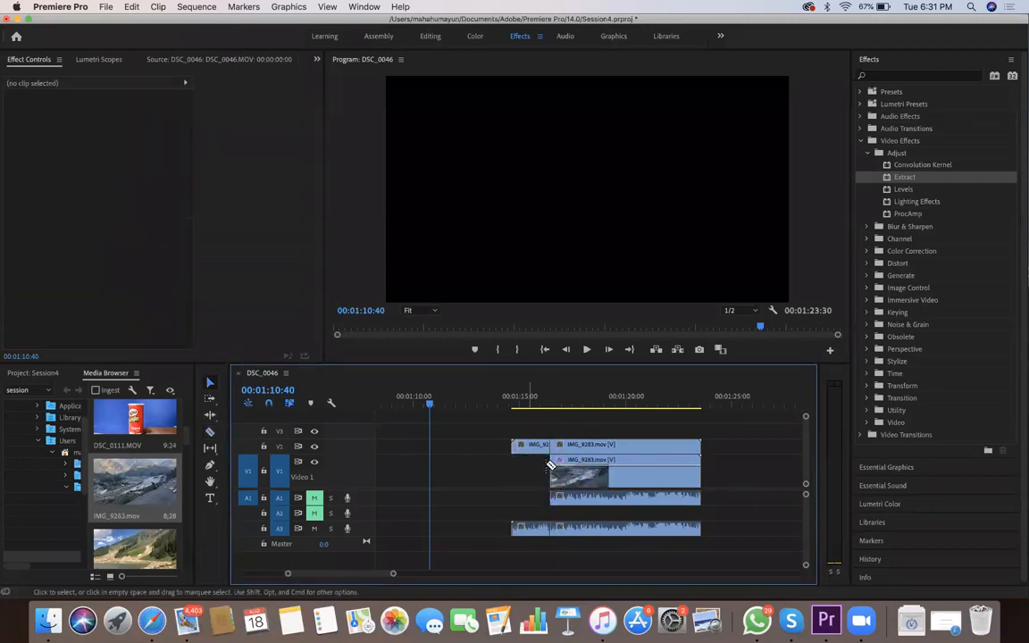
click(556, 492)
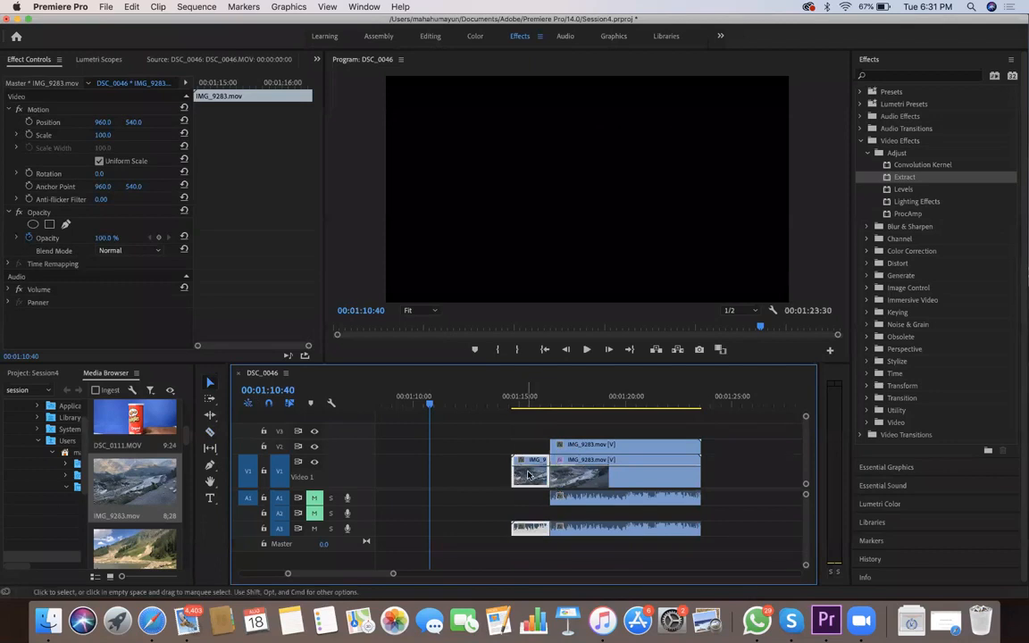
Mute audio track A3 and delete the leftover plain piece of IMG_9283.mov on V2
key(Down)
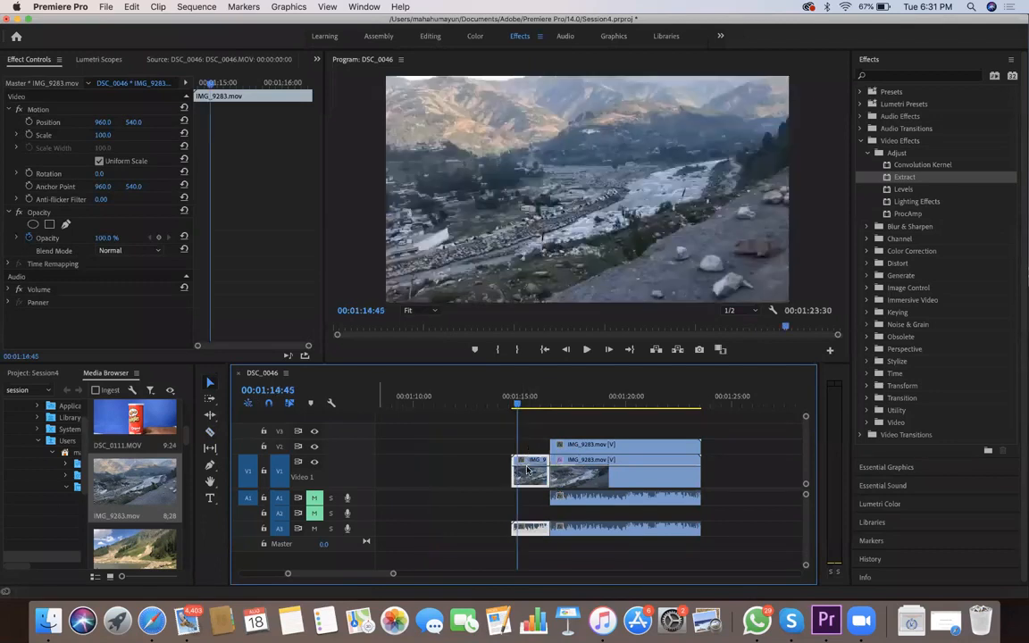
drag(519, 405, 527, 407)
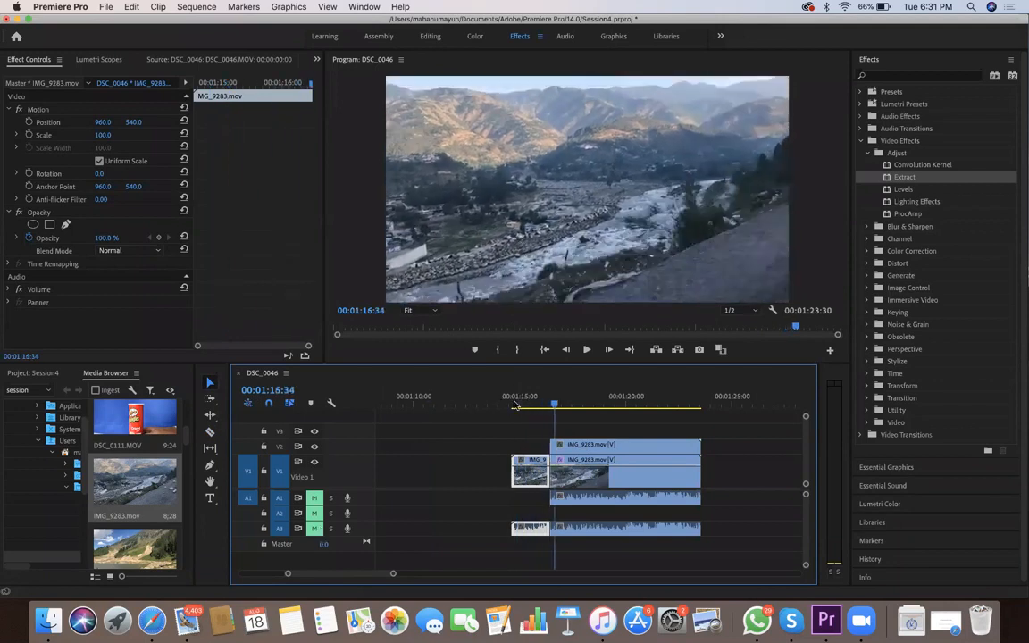
click(543, 406)
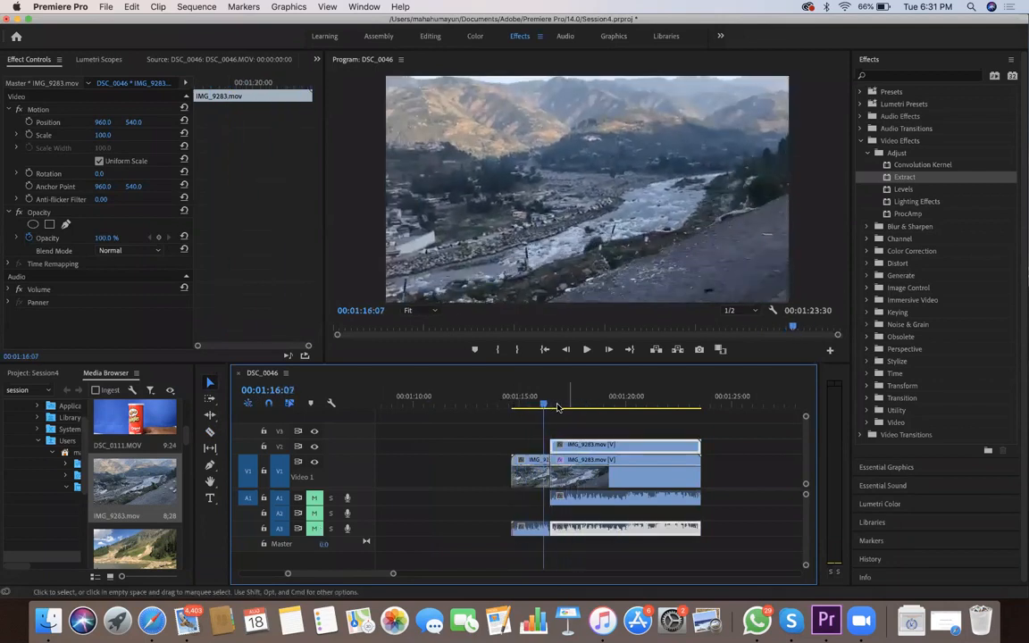
key(Delete)
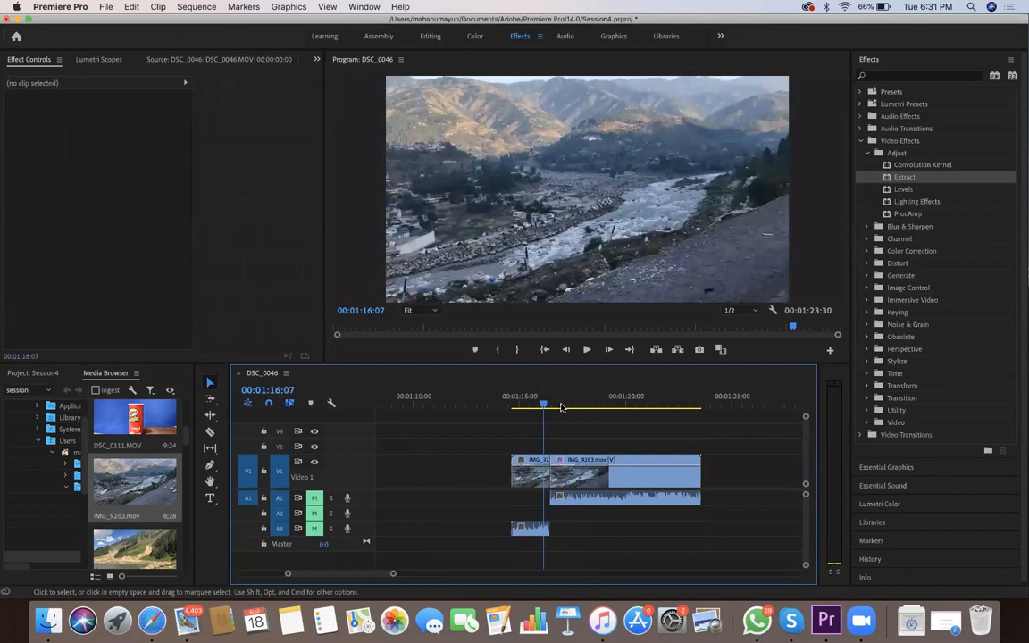
Scrub across the cut between the plain and Extract pieces of IMG_9283.mov to check the transition
click(550, 404)
mouse_move(540, 403)
mouse_down()
mouse_move(556, 438)
mouse_move(539, 403)
mouse_move(557, 410)
mouse_move(539, 410)
mouse_up()
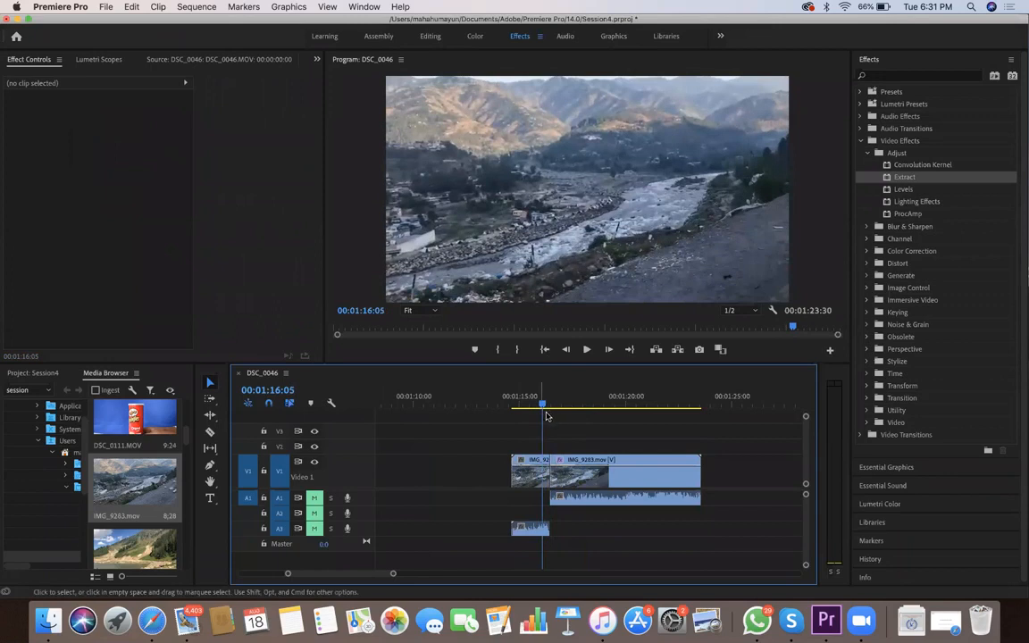
drag(551, 414, 543, 413)
key(Right)
key(Right)
key(Right)
key(Right)
key(Right)
key(Right)
key(Right)
key(Right)
key(Right)
key(Right)
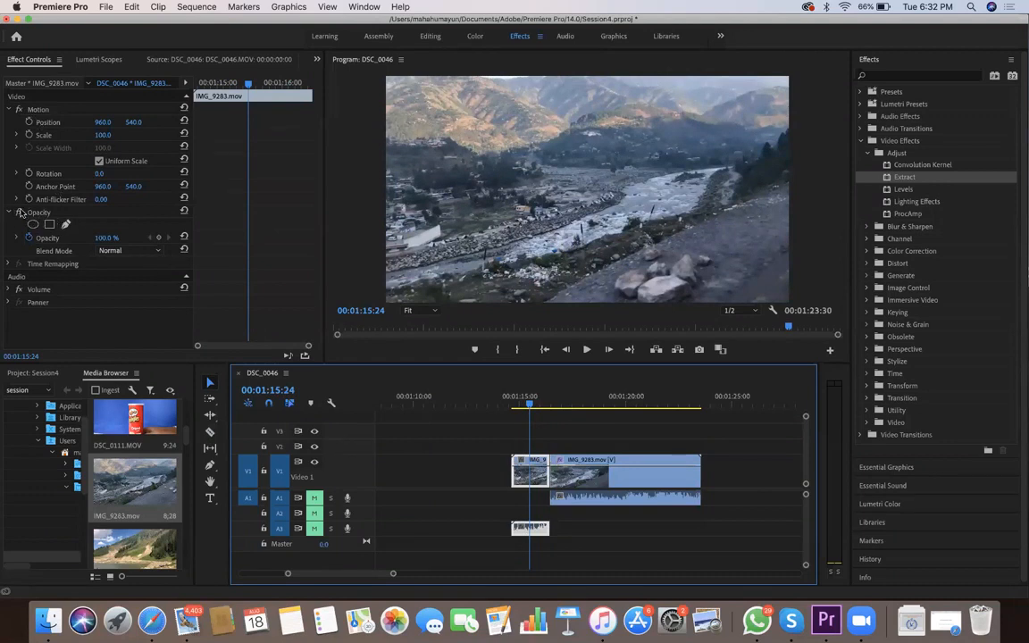
Add a 100% Opacity keyframe to the plain IMG_9283.mov clip at 00:01:15:25
mouse_move(248, 84)
mouse_down()
mouse_move(225, 84)
mouse_move(249, 84)
mouse_up()
drag(262, 135, 248, 81)
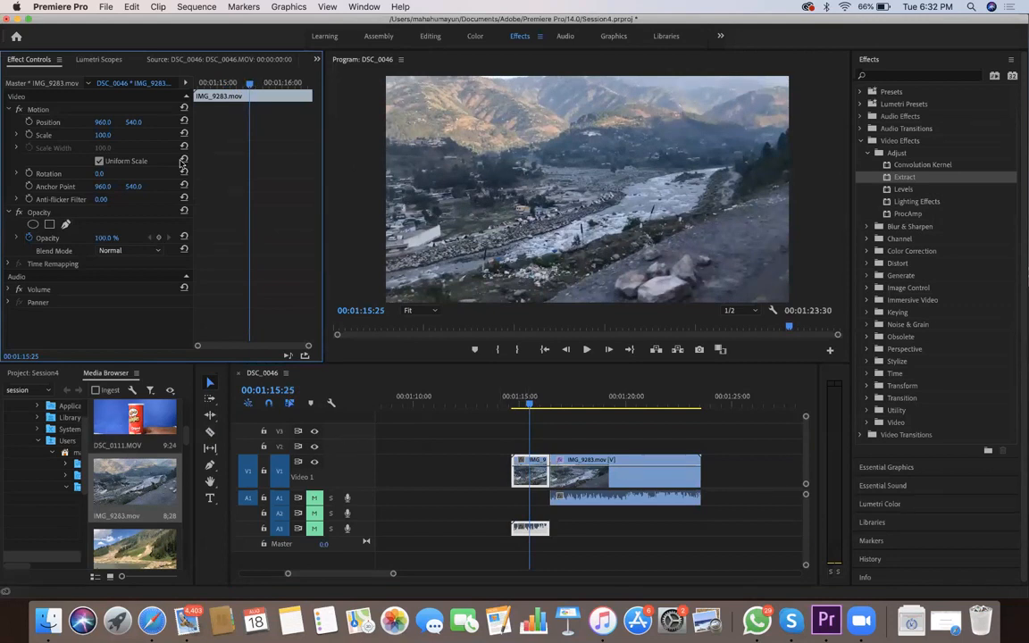
click(159, 237)
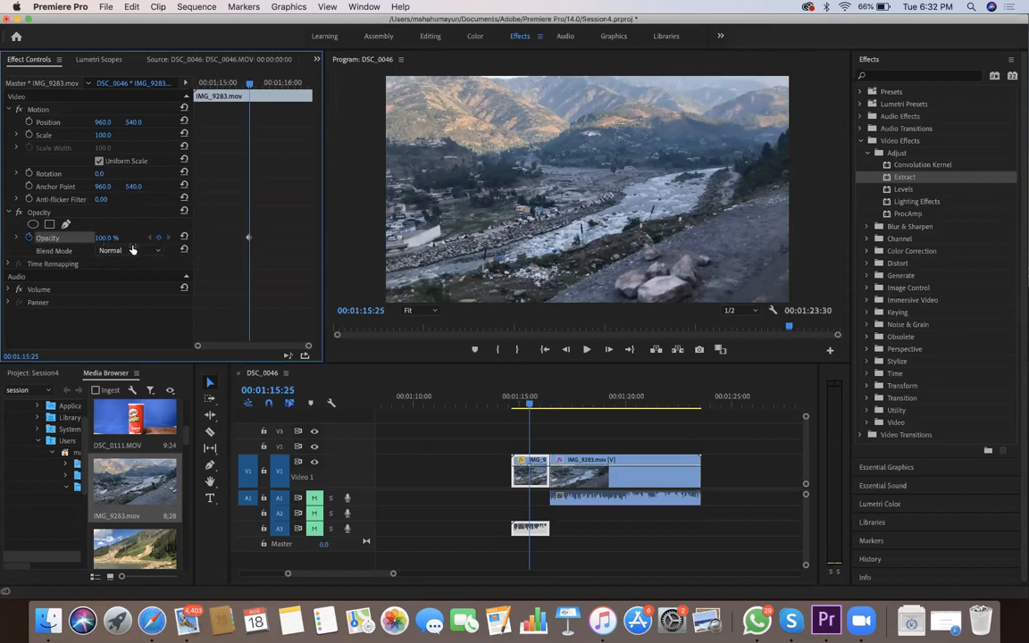
Add a second Opacity keyframe at 00:01:15:35 on the plain clip with a value of 85%
key(Right)
key(Right)
key(Right)
key(Right)
key(Right)
key(Right)
key(Right)
key(Right)
key(Right)
key(Right)
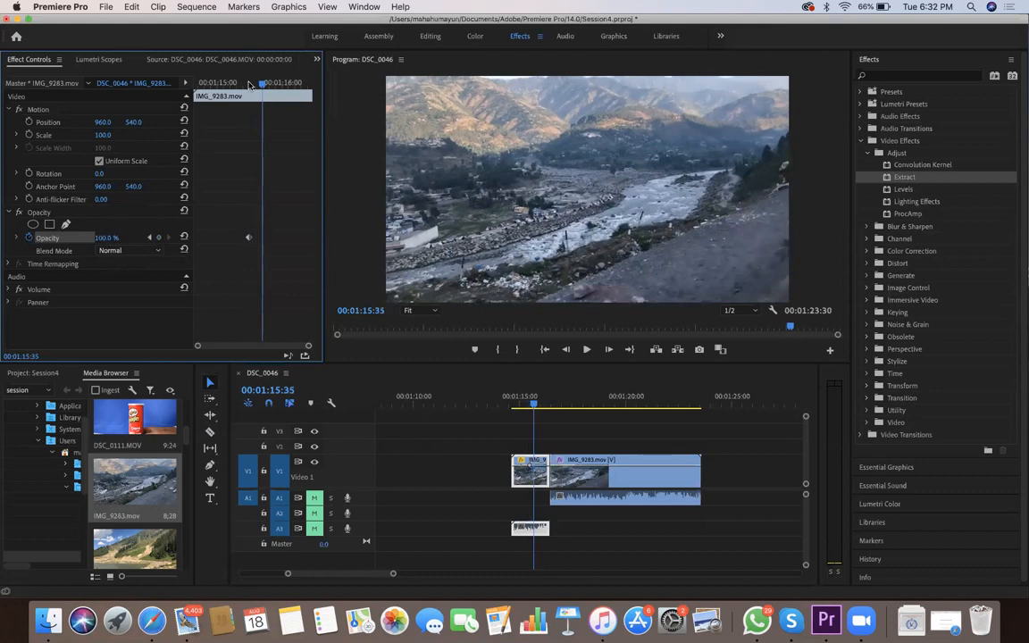
key(Return)
text(96.0)
key(Down)
key(Down)
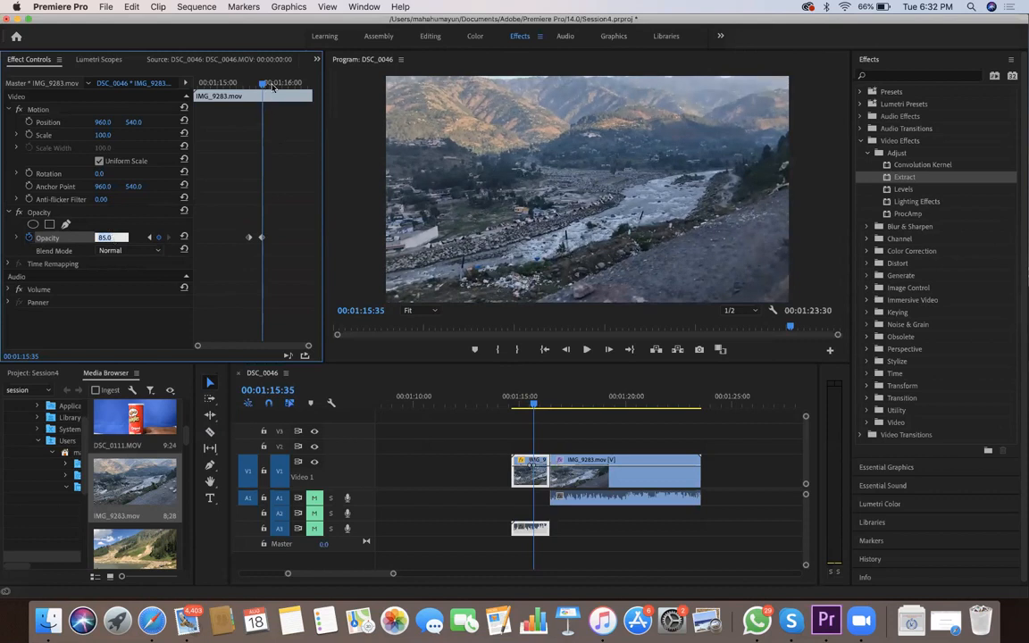
Lower the plain clip's Opacity to 52% with a keyframe at 00:01:16:00
drag(263, 86, 282, 94)
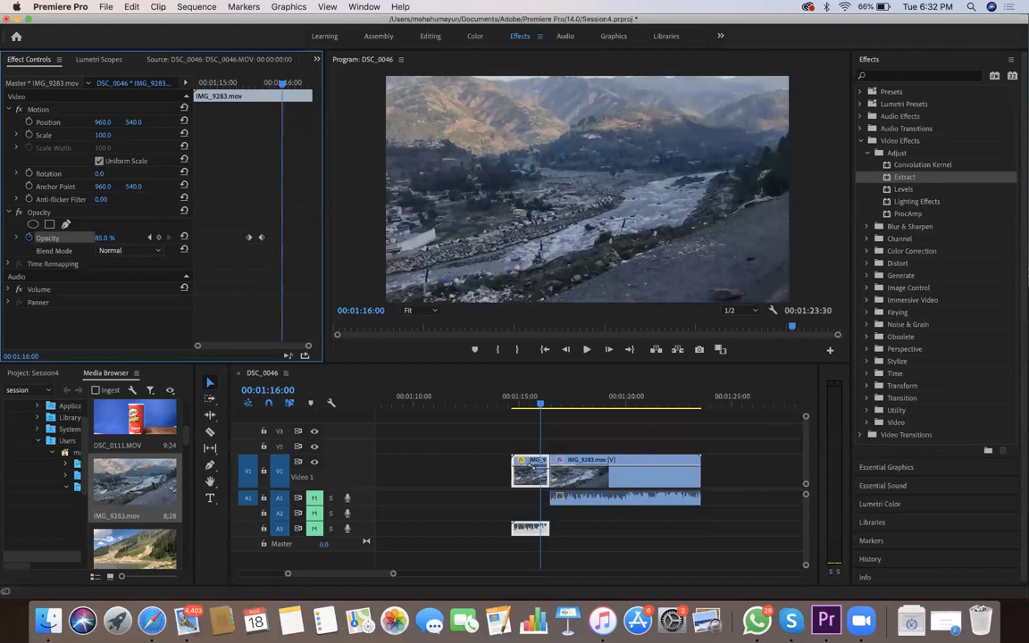
click(111, 234)
scroll(112, 234, down, 7)
key(Down)
key(Down)
key(Down)
key(Down)
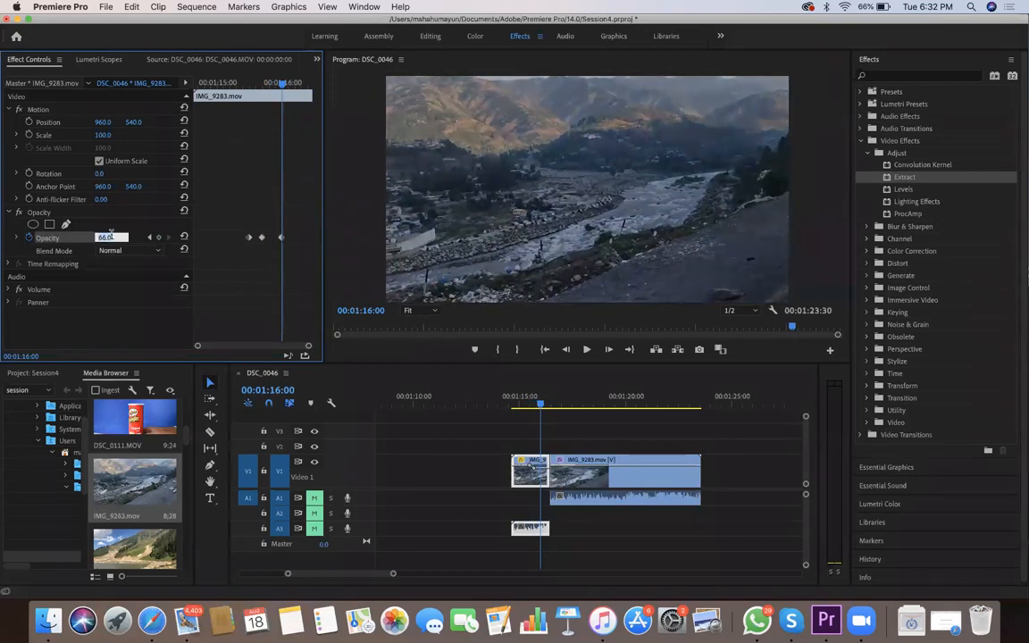
key(Down)
key(Down)
key(Down)
key(Down)
key(Down)
key(Down)
key(Down)
key(Down)
key(Down)
key(Down)
key(Down)
key(Down)
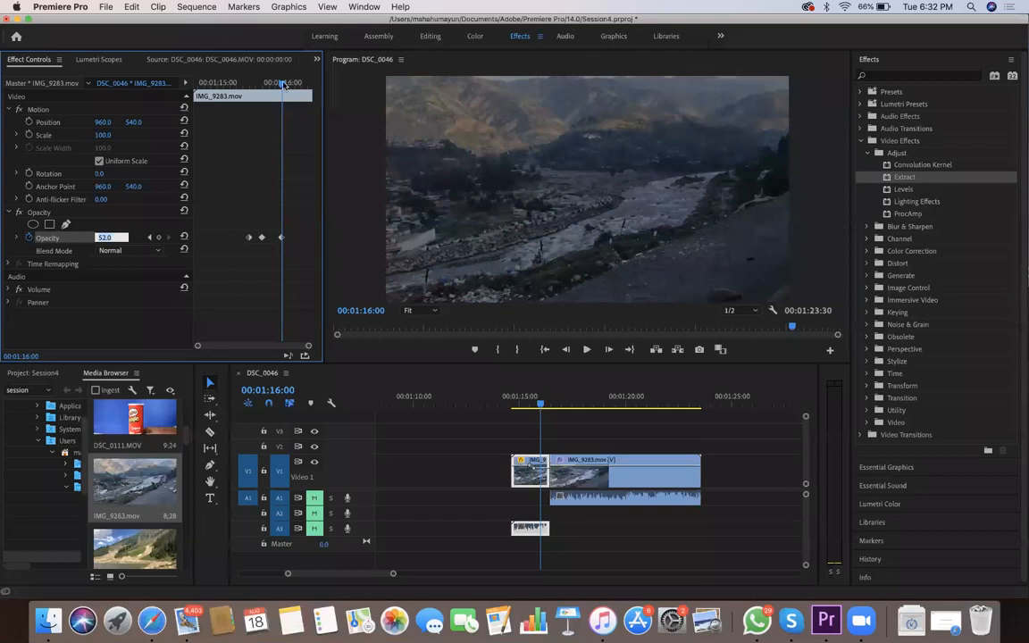
Add a final Opacity keyframe of 29% at 00:01:16:17, near the end of the plain clip
click(302, 85)
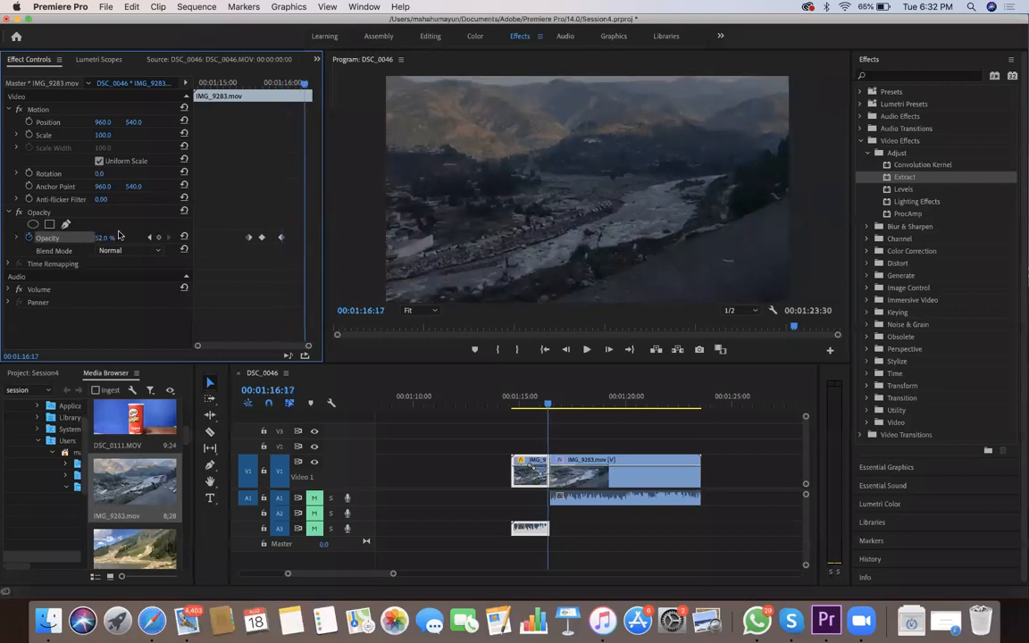
click(105, 237)
key(Down)
key(Down)
key(Down)
key(Down)
key(Down)
key(Down)
key(Down)
key(Down)
key(Down)
key(Down)
key(Down)
key(Down)
key(Down)
key(Down)
key(Down)
key(Down)
key(Down)
key(Down)
key(Down)
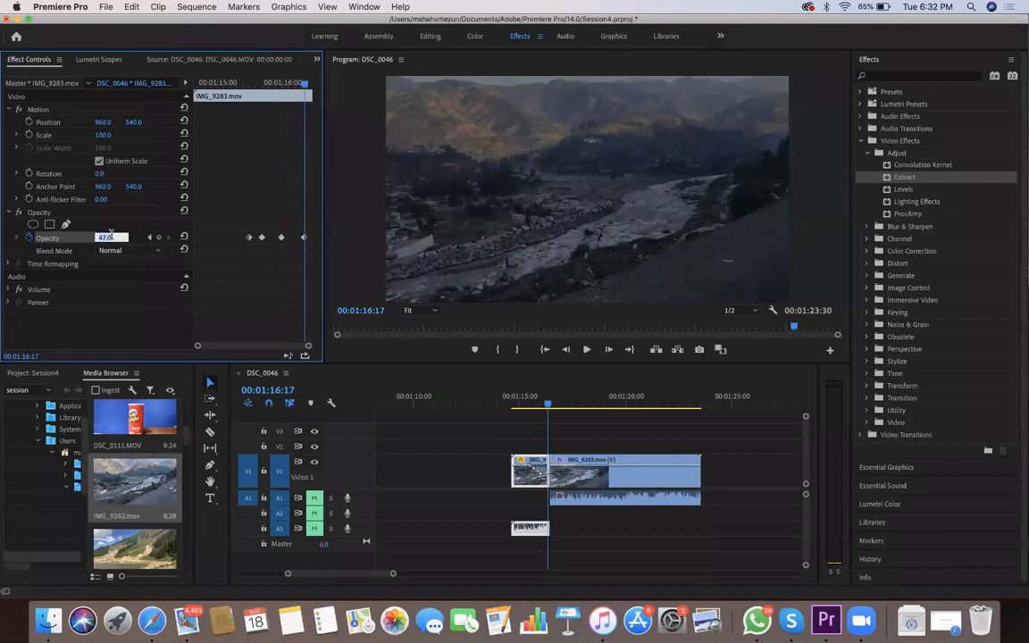
key(Down)
key(Down)
key(Down)
key(Down)
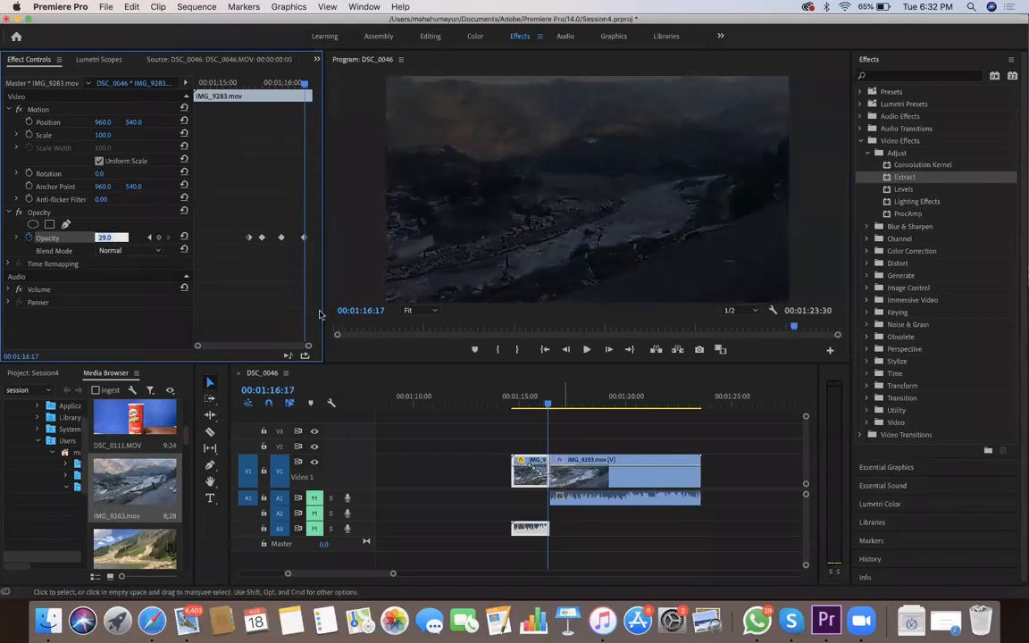
Move the keyframed plain clip up to V2 so it overlaps the start of the Extract clip, and play the fade
drag(529, 473, 550, 444)
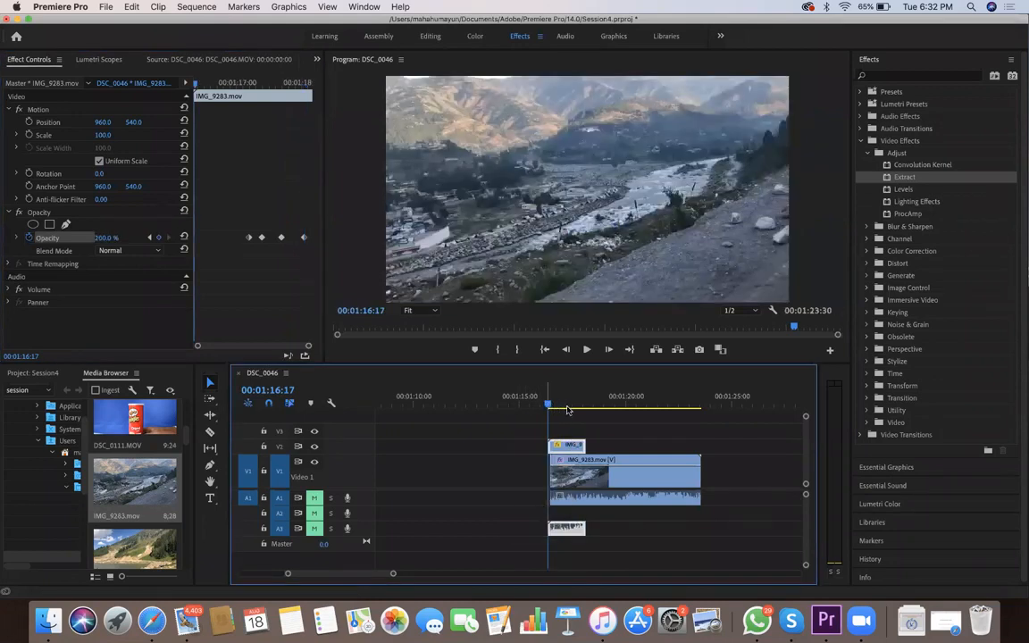
key(space)
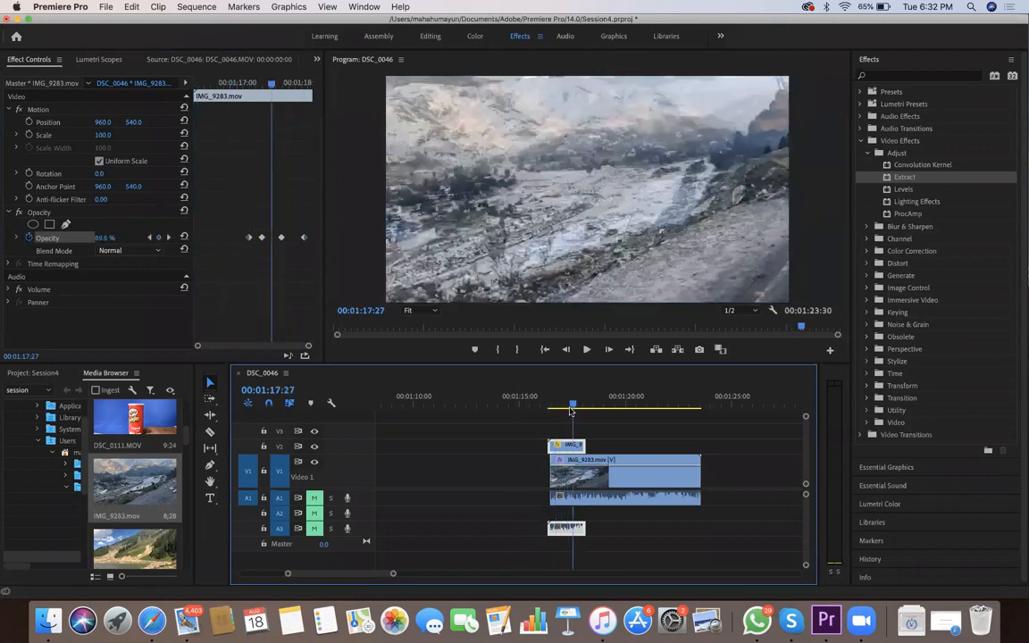
drag(572, 413, 589, 407)
drag(553, 443, 546, 445)
click(544, 406)
key(space)
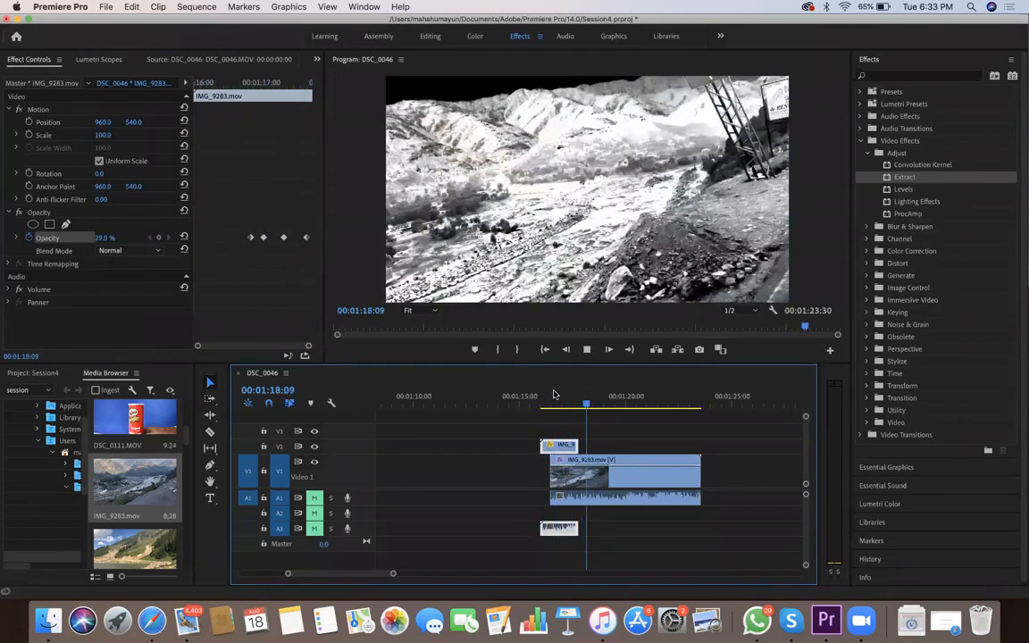
key(space)
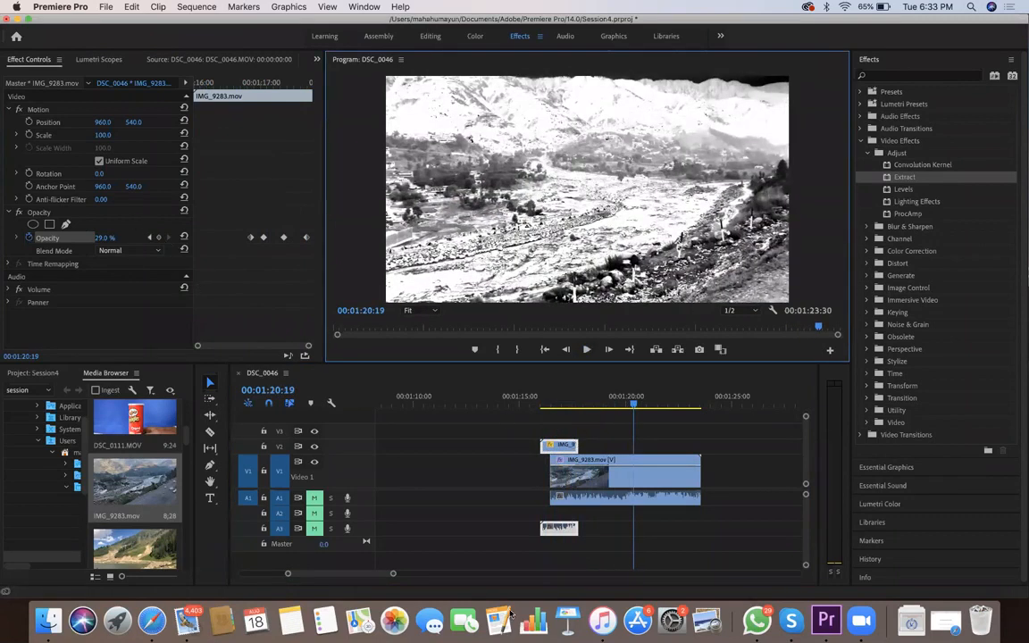
Replay the overlap from the start of the V2 clip to check its fade into the Extract look
mouse_move(393, 573)
mouse_down()
mouse_move(375, 571)
mouse_move(385, 574)
mouse_up()
click(469, 409)
key(space)
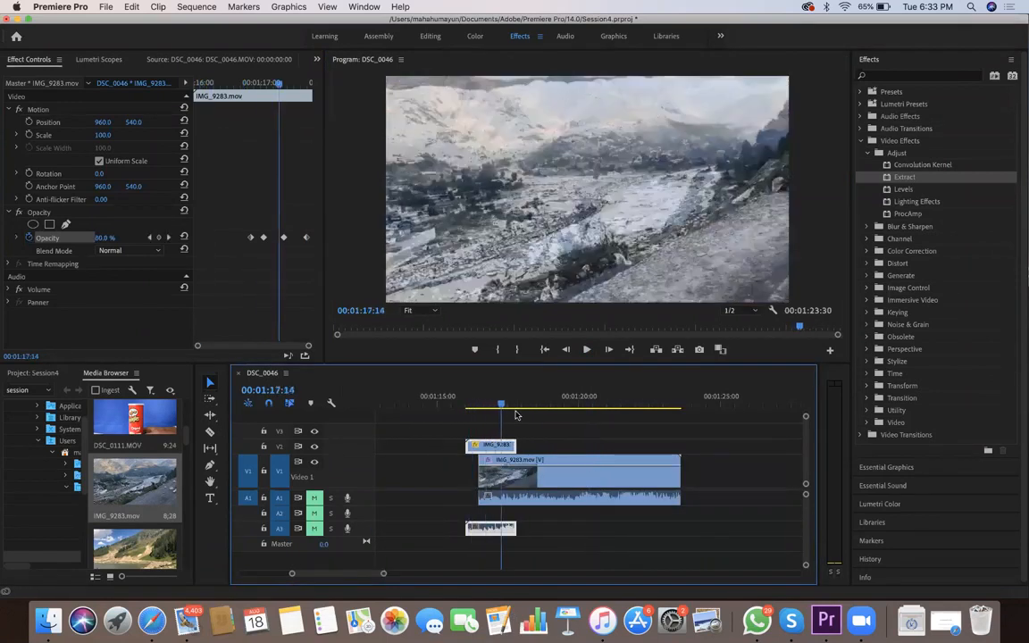
key(space)
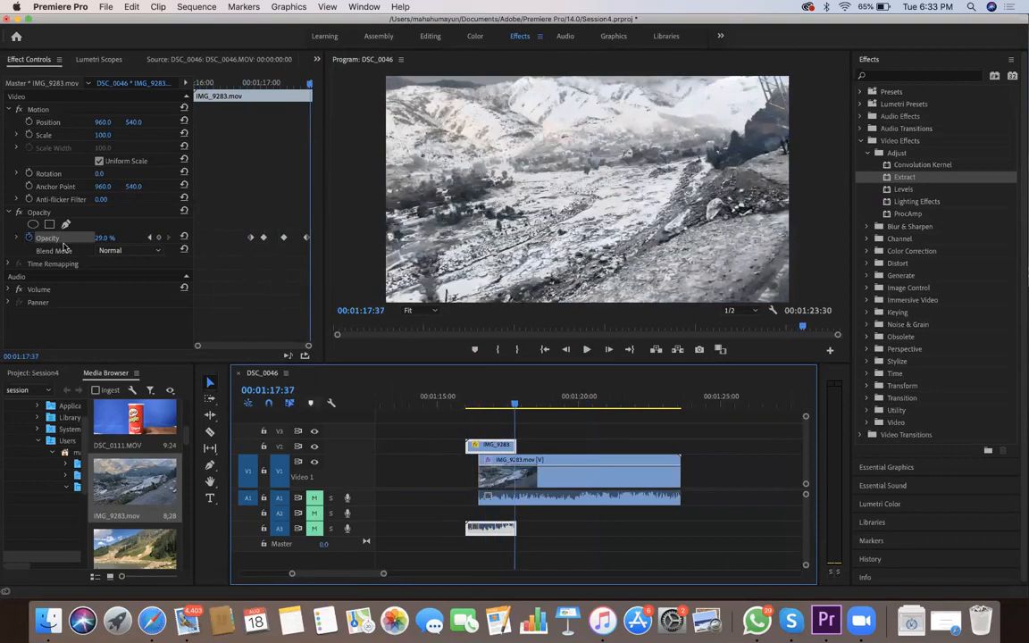
Place IMG_9415.mov on V1 after the Extract clip, and IMG_9416.mov behind it with a small gap
drag(536, 544, 411, 426)
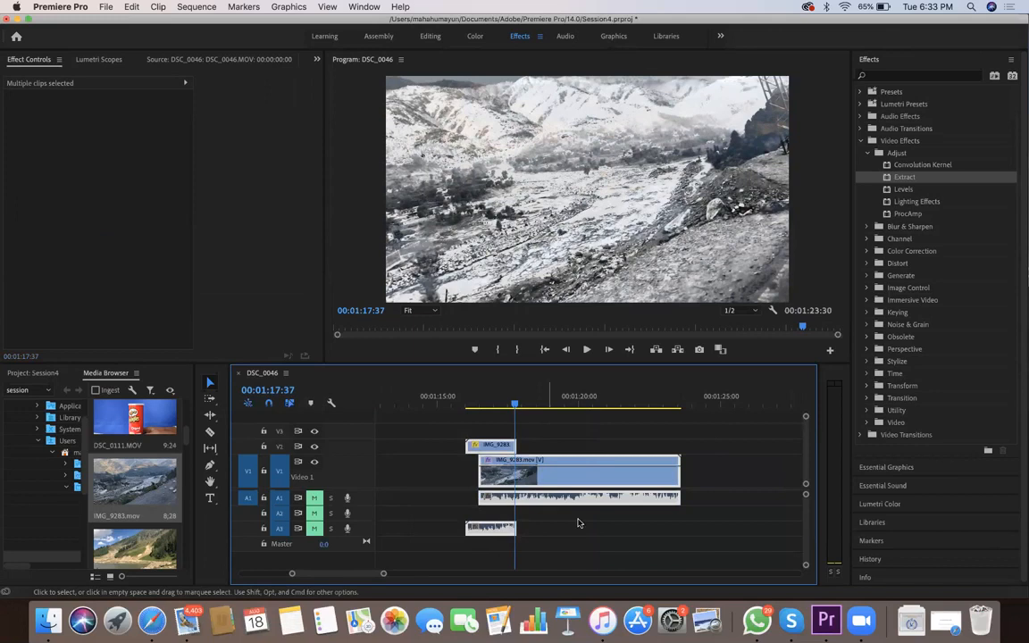
click(390, 578)
scroll(382, 575, right, 5)
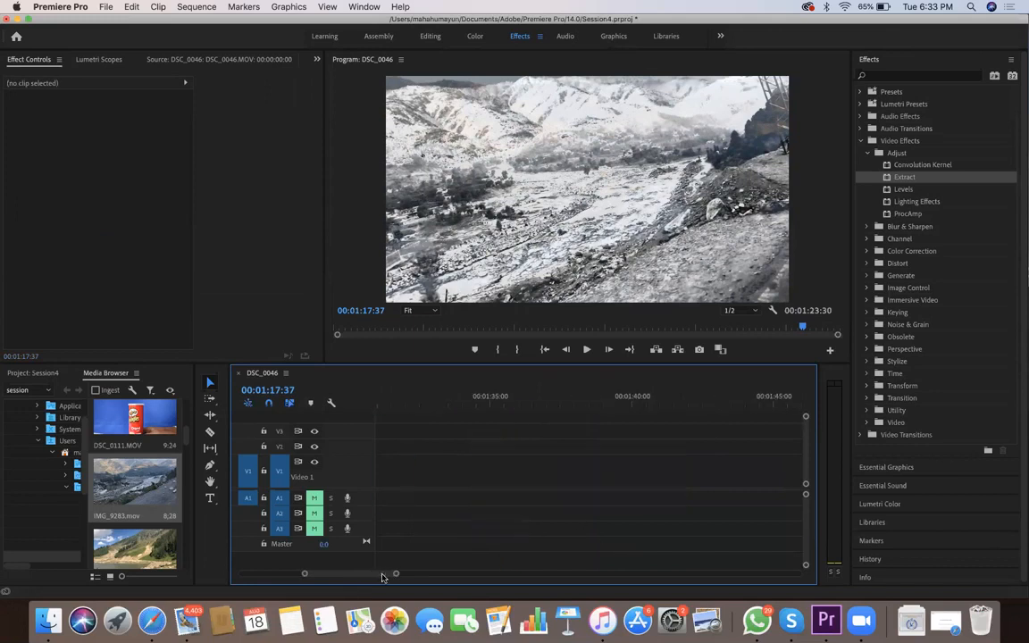
drag(187, 440, 380, 497)
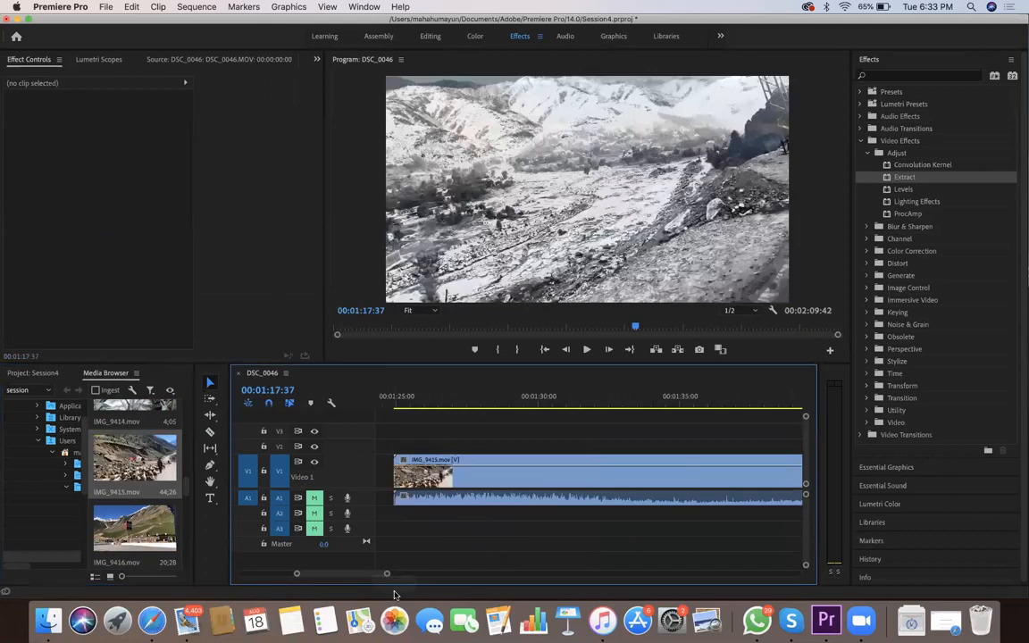
drag(369, 573, 436, 580)
drag(134, 527, 498, 497)
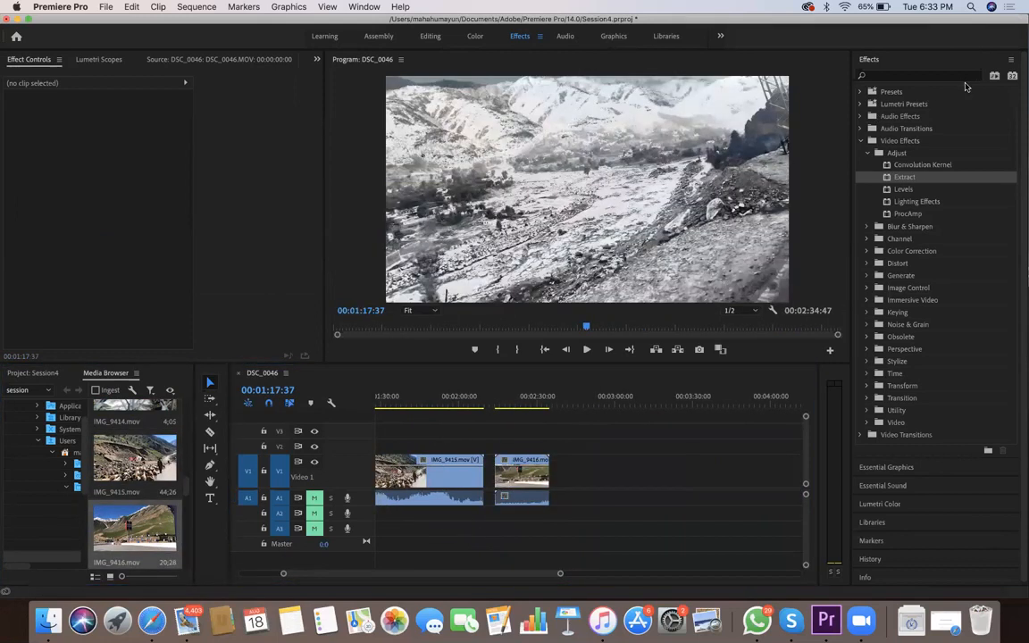
Look through all Video Transitions categories, from 3D Motion and Dissolve to Slide, Wipe and Zoom
click(860, 141)
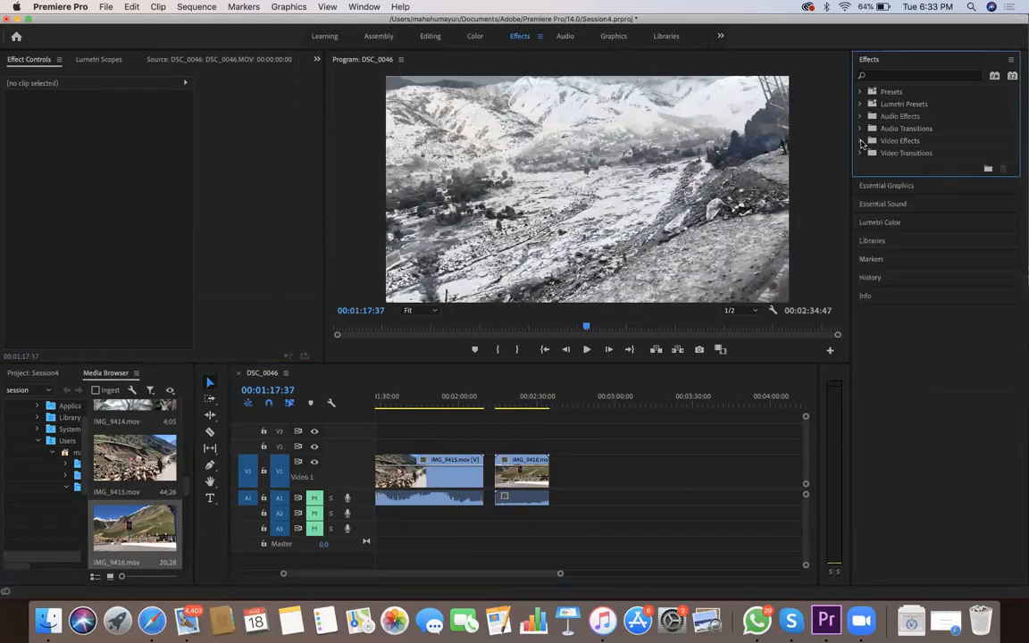
click(861, 153)
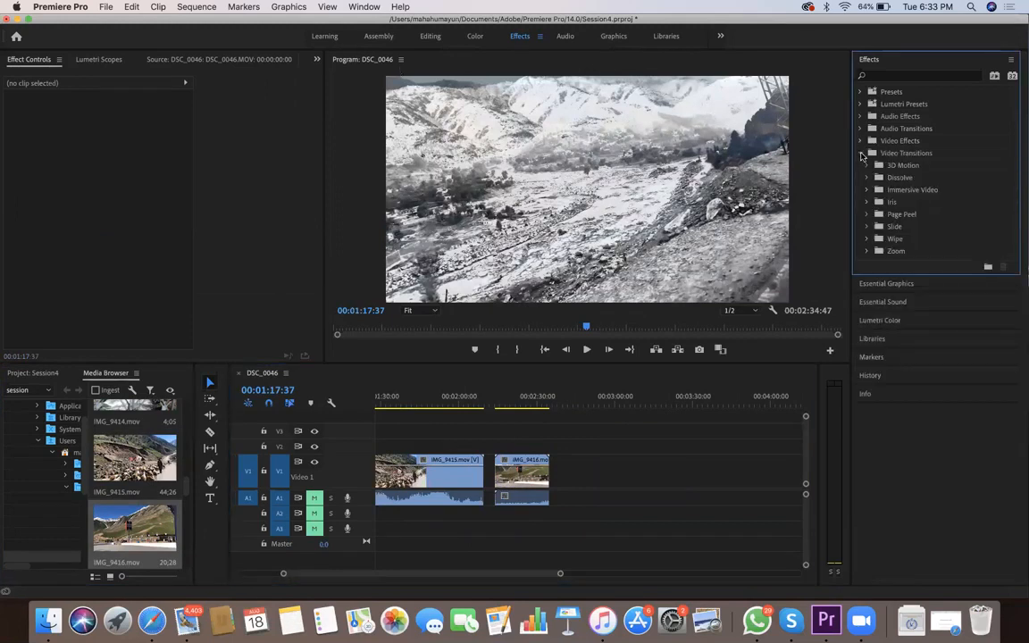
click(865, 166)
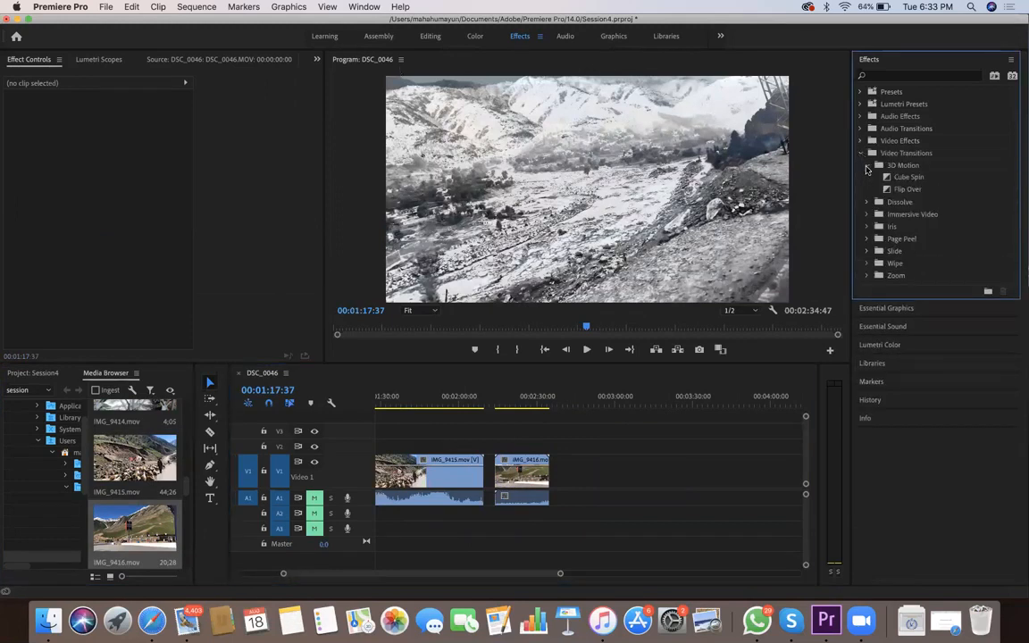
click(866, 167)
click(865, 166)
click(866, 202)
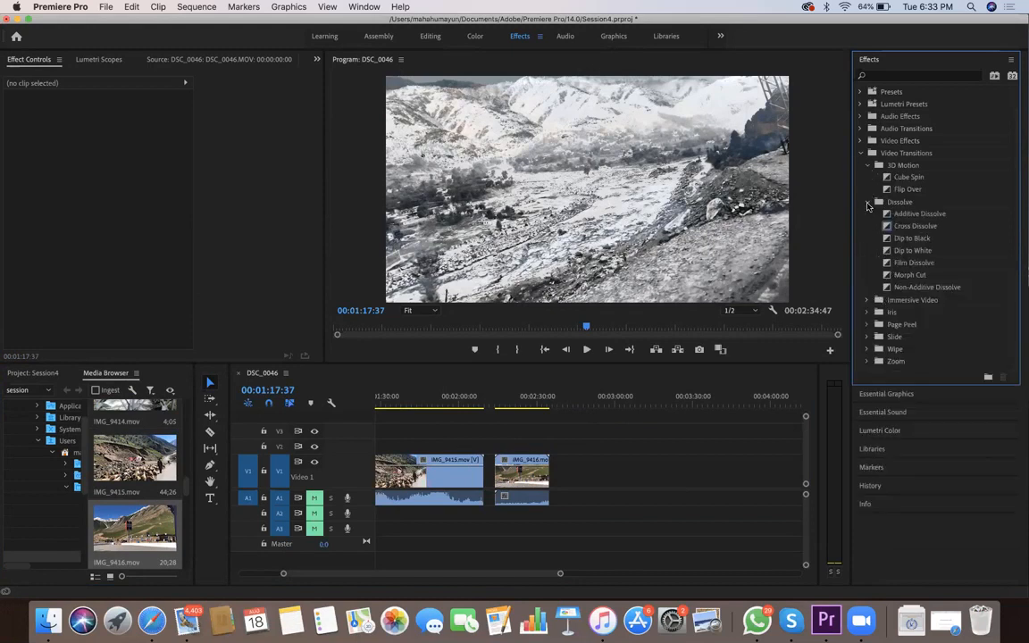
click(866, 301)
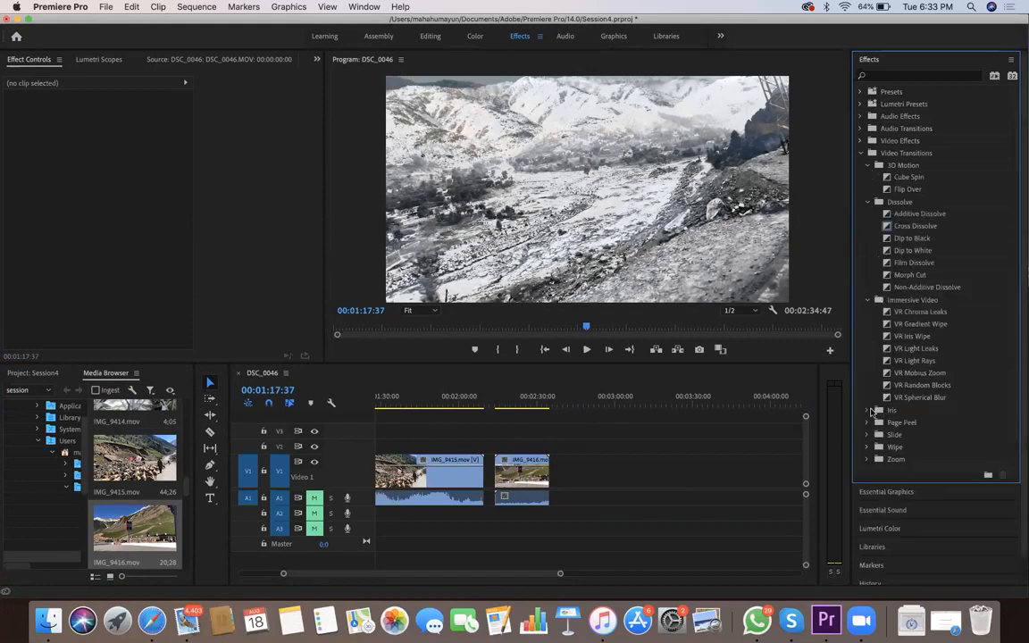
click(867, 410)
click(866, 470)
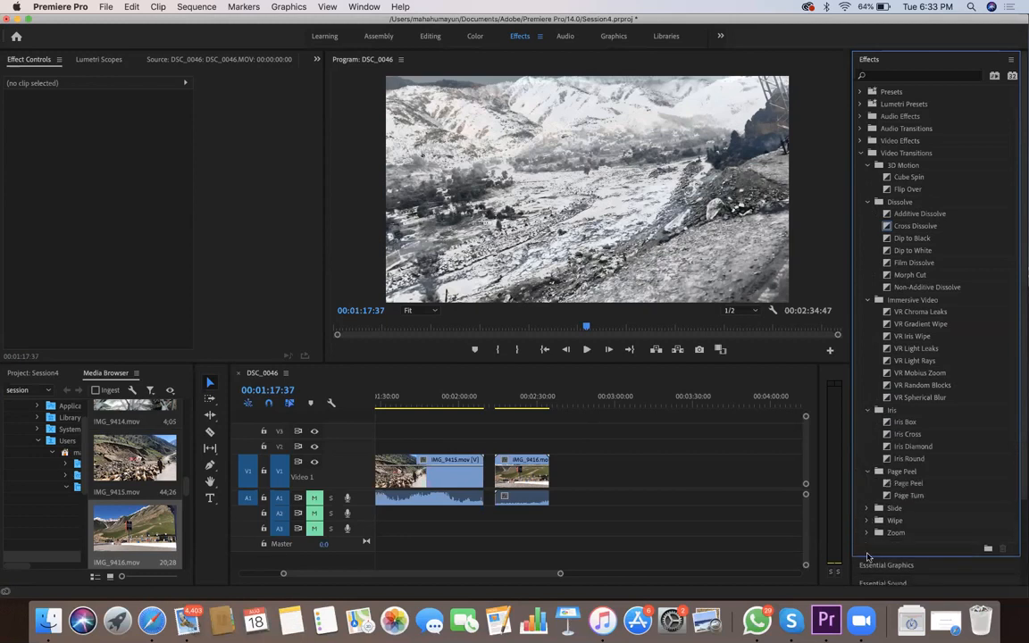
click(867, 508)
scroll(862, 487, down, 5)
click(866, 420)
click(866, 482)
scroll(884, 407, up, 10)
scroll(893, 268, down, 5)
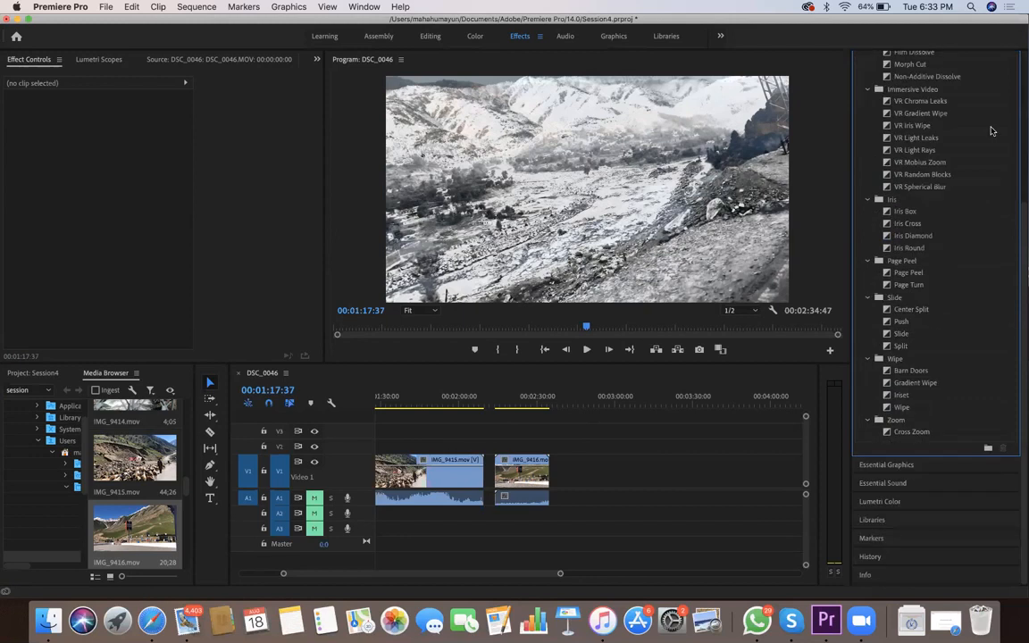
scroll(893, 192, up, 5)
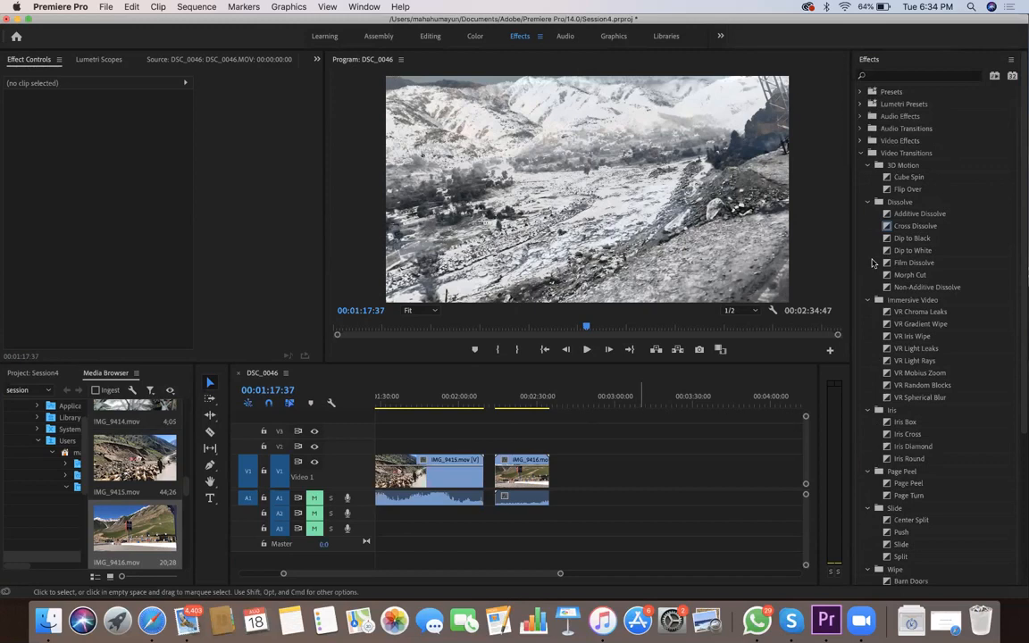
Move IMG_9416.mov directly against the end of IMG_9415.mov on V1 and park the playhead just before the cut, at 00:02:07:07
click(778, 405)
click(594, 399)
click(506, 468)
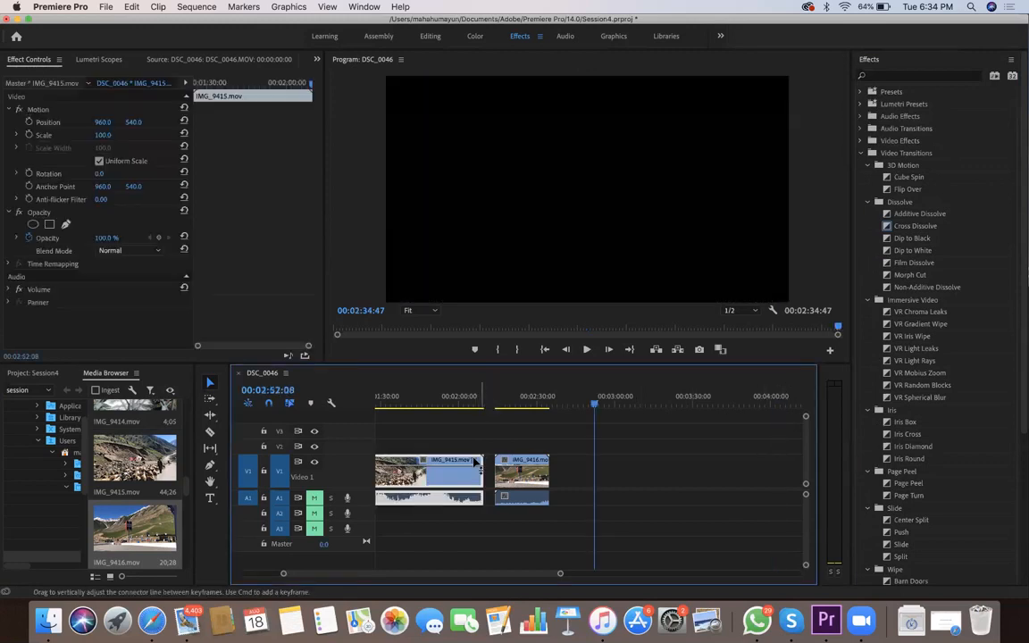
drag(514, 478, 480, 403)
click(472, 402)
click(493, 409)
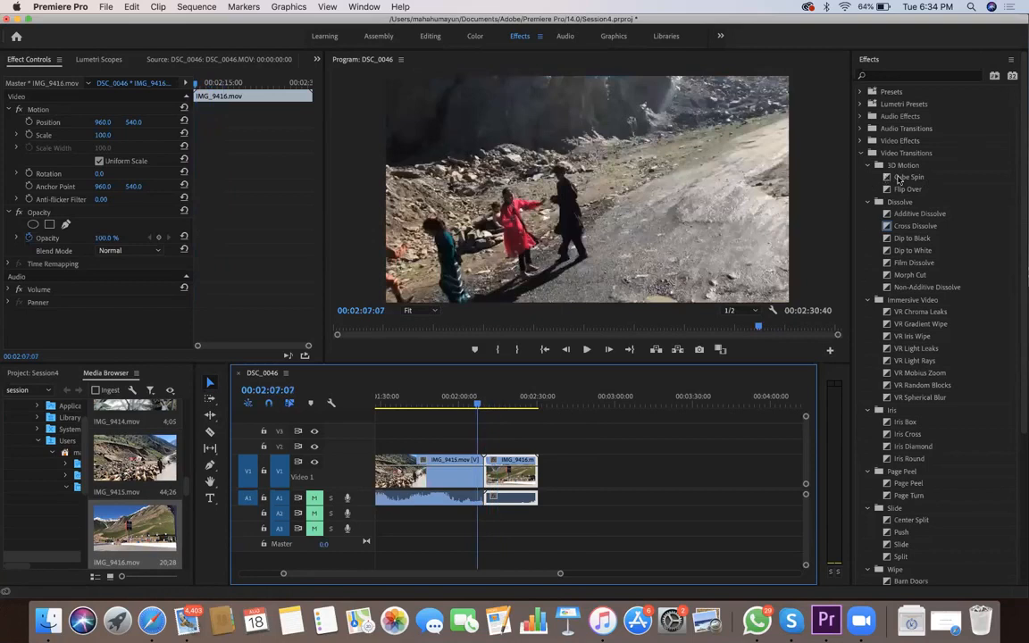
Apply the Cube Spin transition at the cut between IMG_9415.mov and IMG_9416.mov, accepting repeated frames
drag(927, 182, 484, 476)
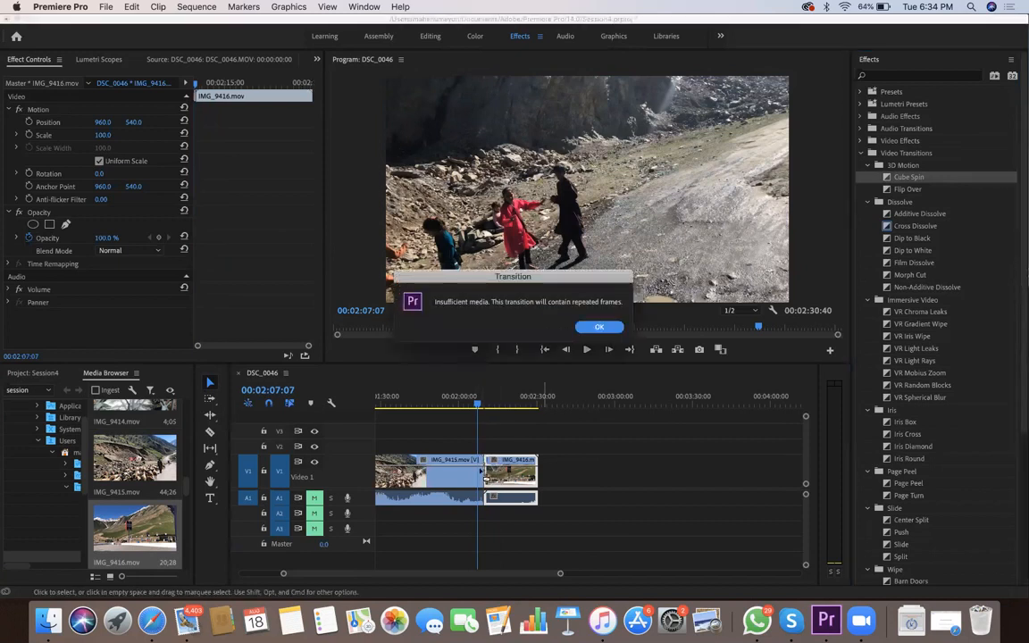
click(598, 326)
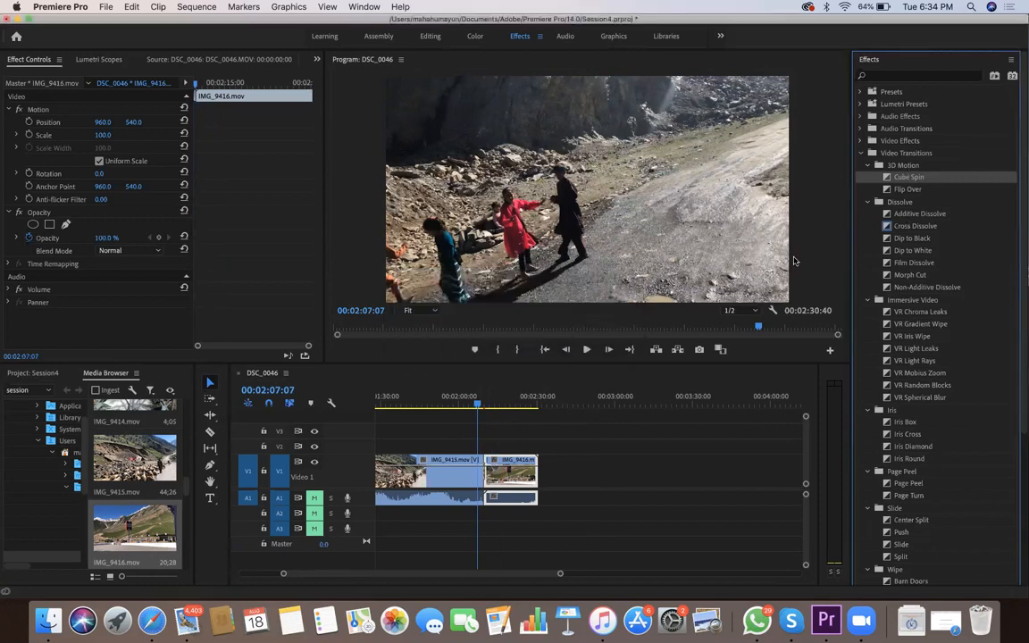
Apply the VR Gradient Wipe transition at the cut between IMG_9415.mov and IMG_9416.mov, accepting repeated frames
click(907, 189)
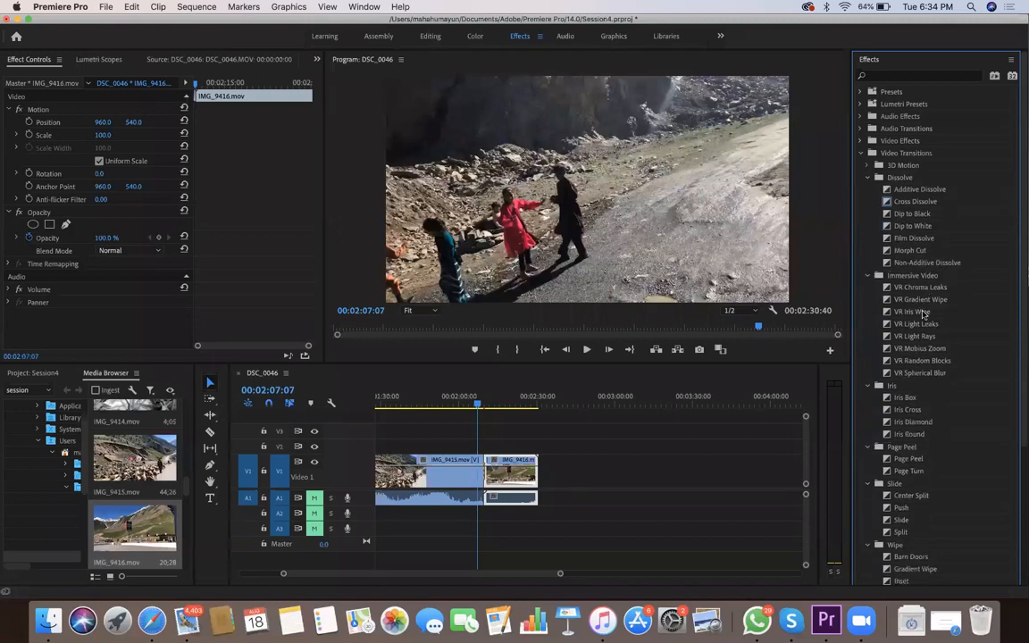
drag(931, 303, 482, 480)
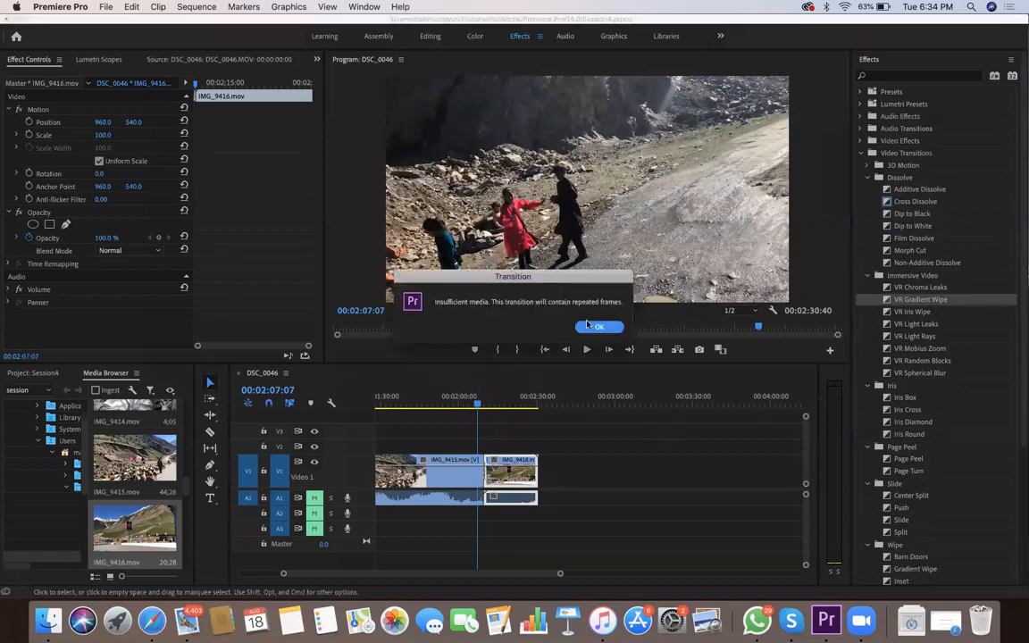
key(Return)
Shift the VR Gradient Wipe transition earlier so its alignment is End at Cut
drag(562, 574, 480, 574)
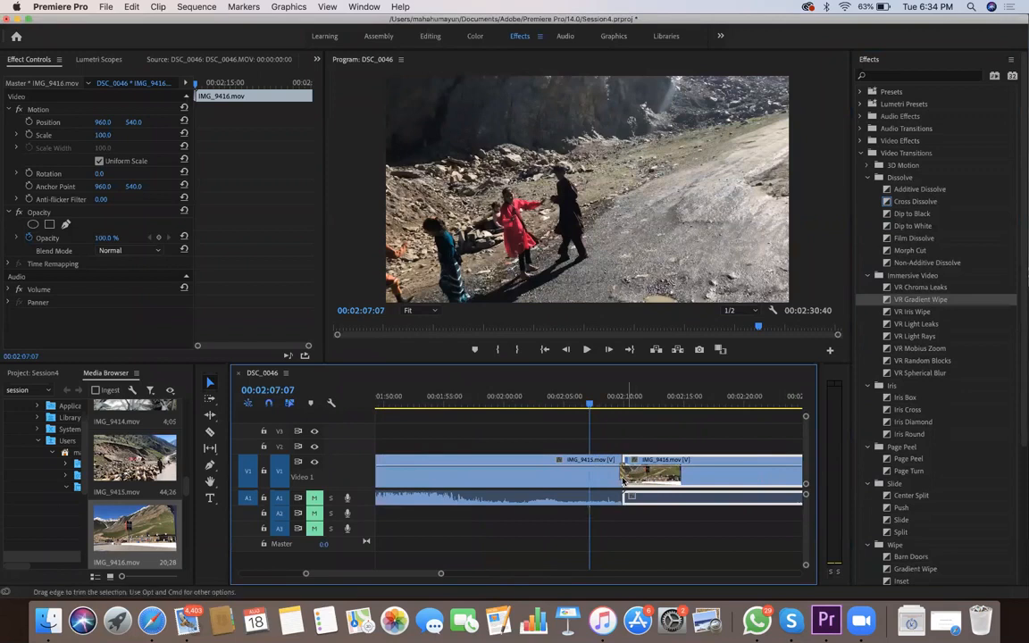
click(620, 479)
drag(618, 476, 606, 477)
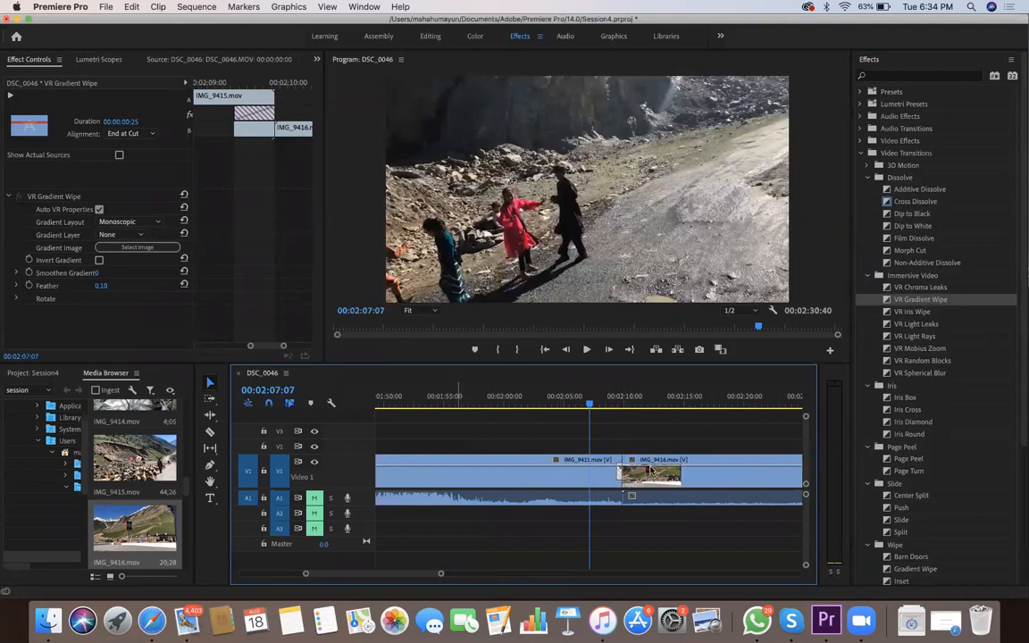
Extend the VR Gradient Wipe over the cut as Center at Cut with a 00:00:00:48 duration, and park the playhead at 00:02:08:02
drag(684, 478, 679, 471)
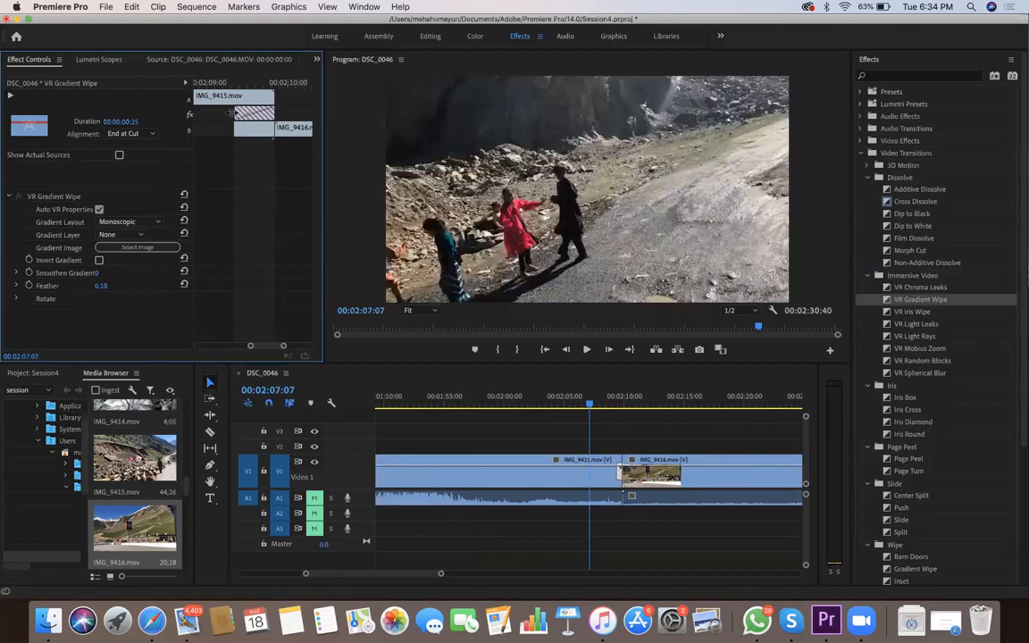
drag(234, 113, 236, 113)
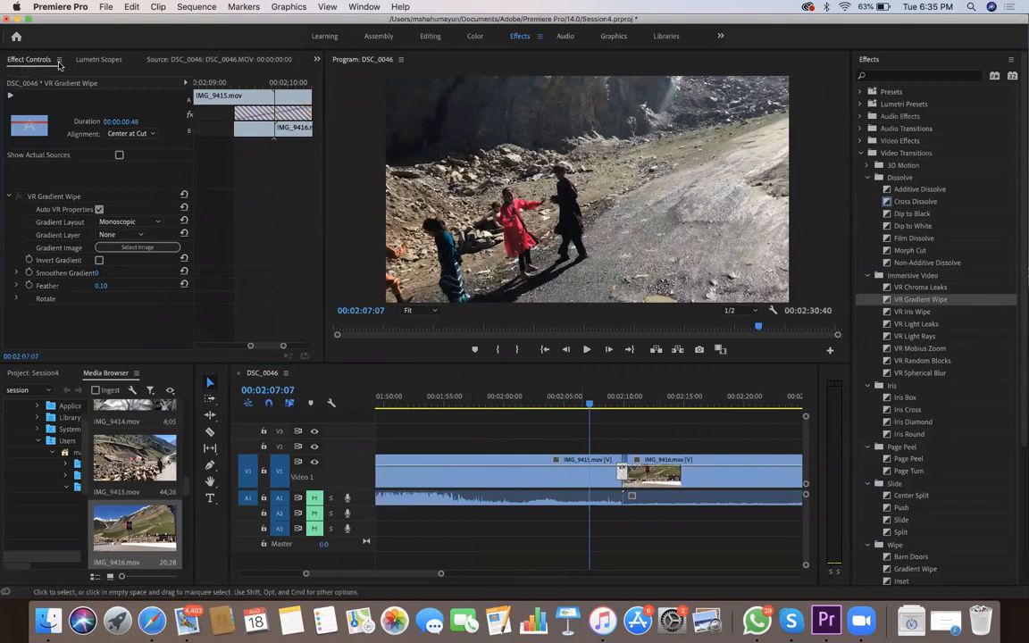
mouse_move(590, 405)
mouse_down()
mouse_move(625, 411)
mouse_move(600, 408)
mouse_up()
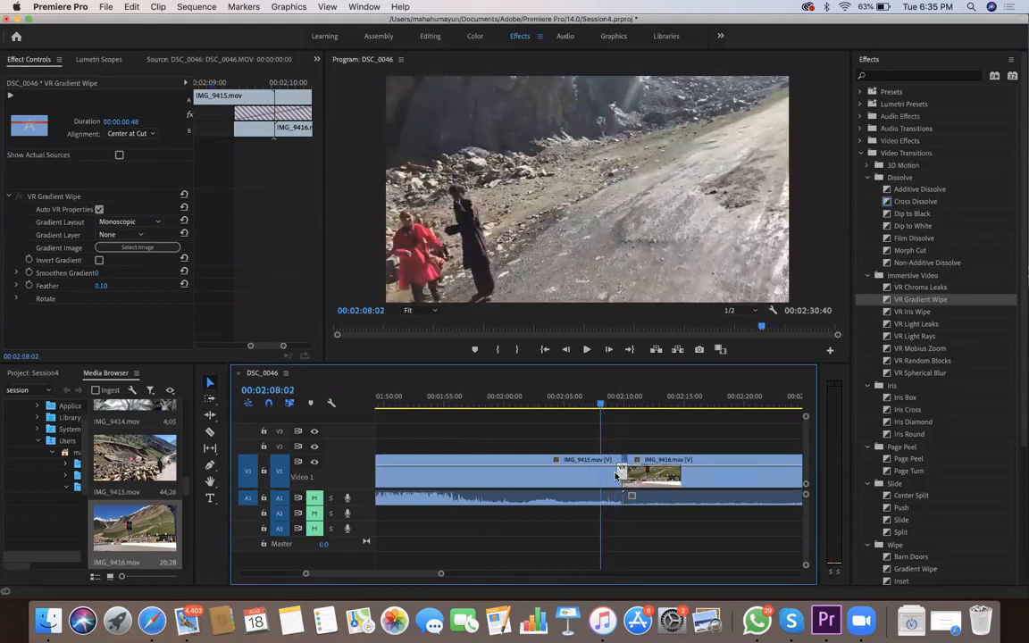
click(267, 266)
drag(284, 345, 247, 352)
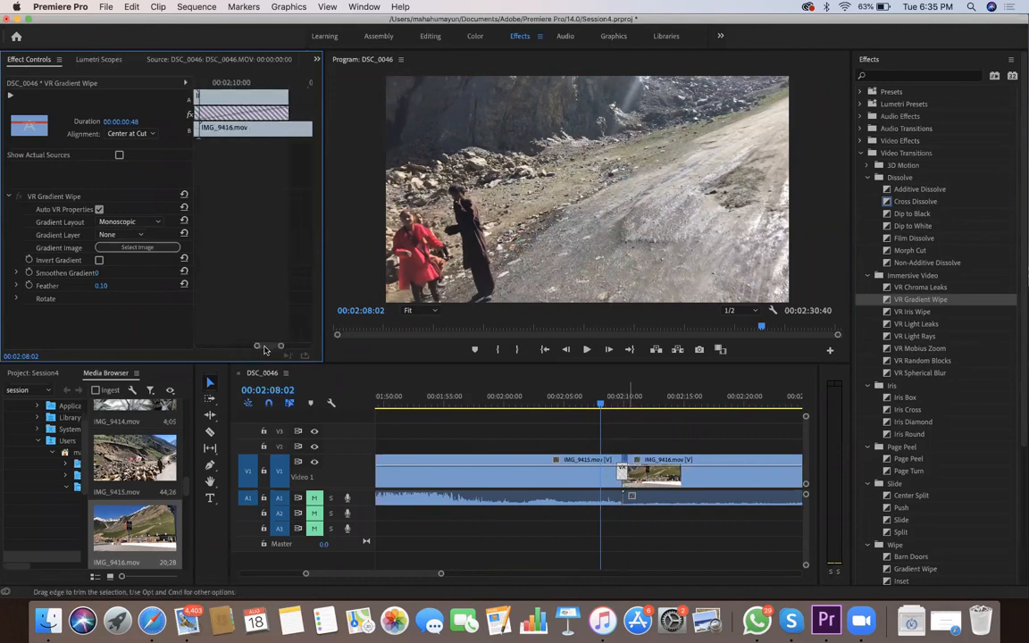
Clear the VR Gradient Wipe by shifting IMG_9416.mov off the cut, and move the clip back against the end of IMG_9415.mov
drag(625, 482, 629, 483)
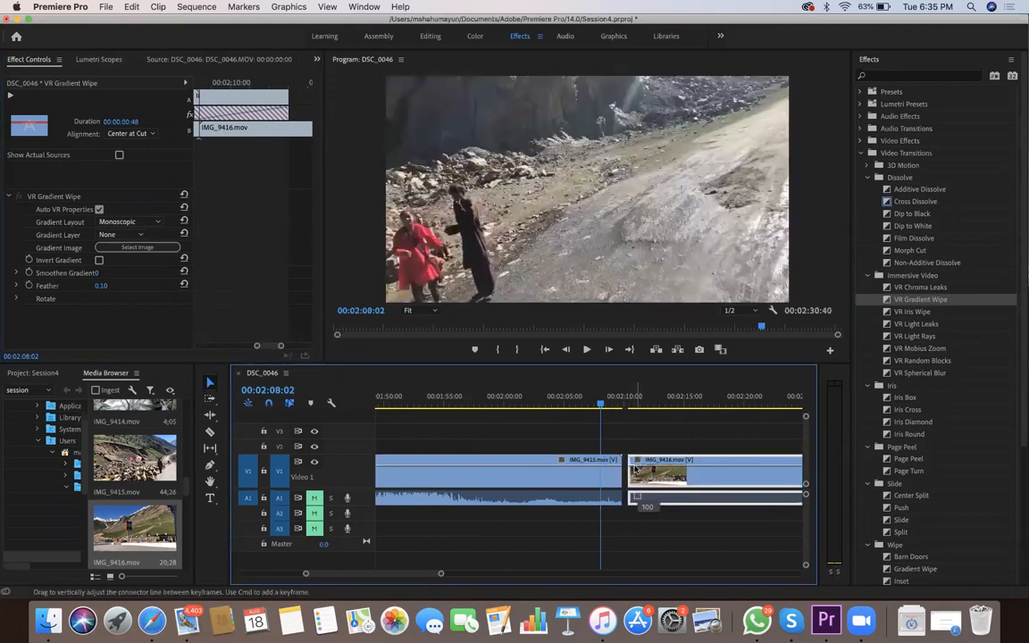
drag(636, 475, 627, 481)
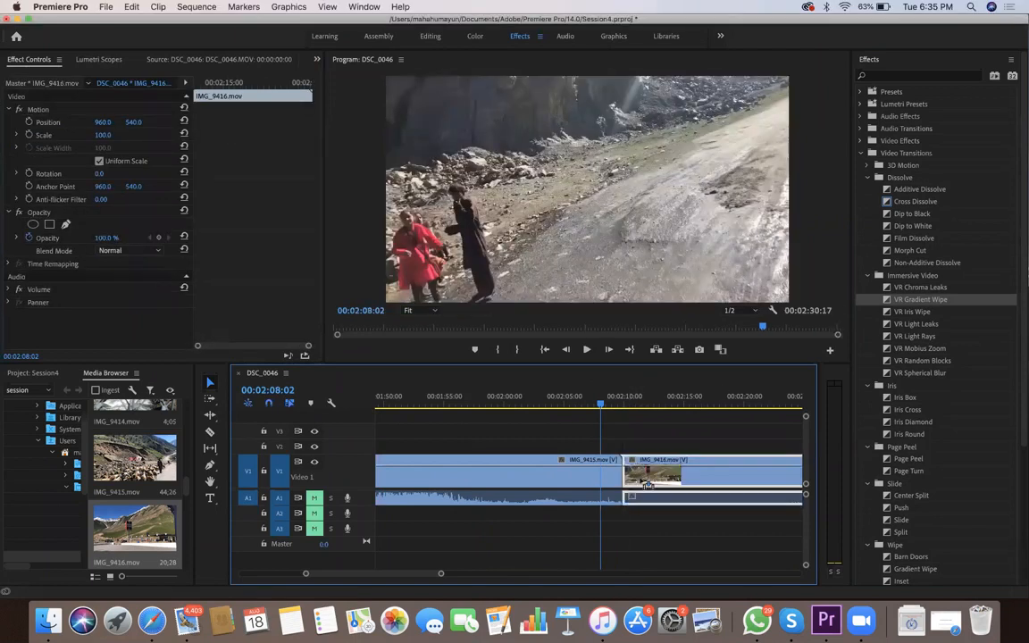
Apply the VR Iris Wipe transition at the cut between IMG_9415.mov and IMG_9416.mov, and lengthen it to 00:00:00:39
drag(911, 312, 622, 475)
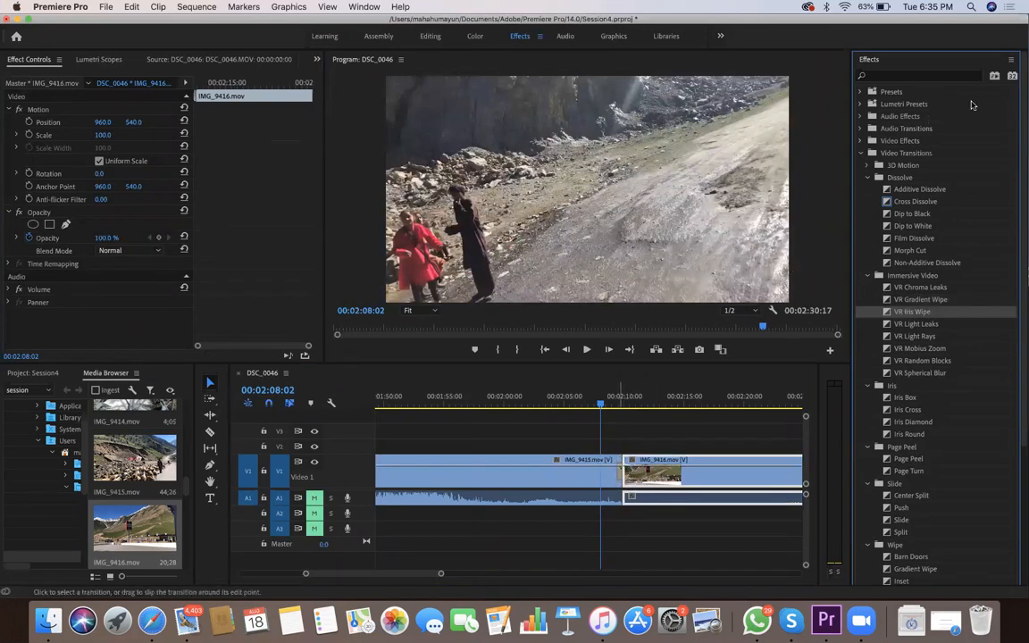
click(622, 473)
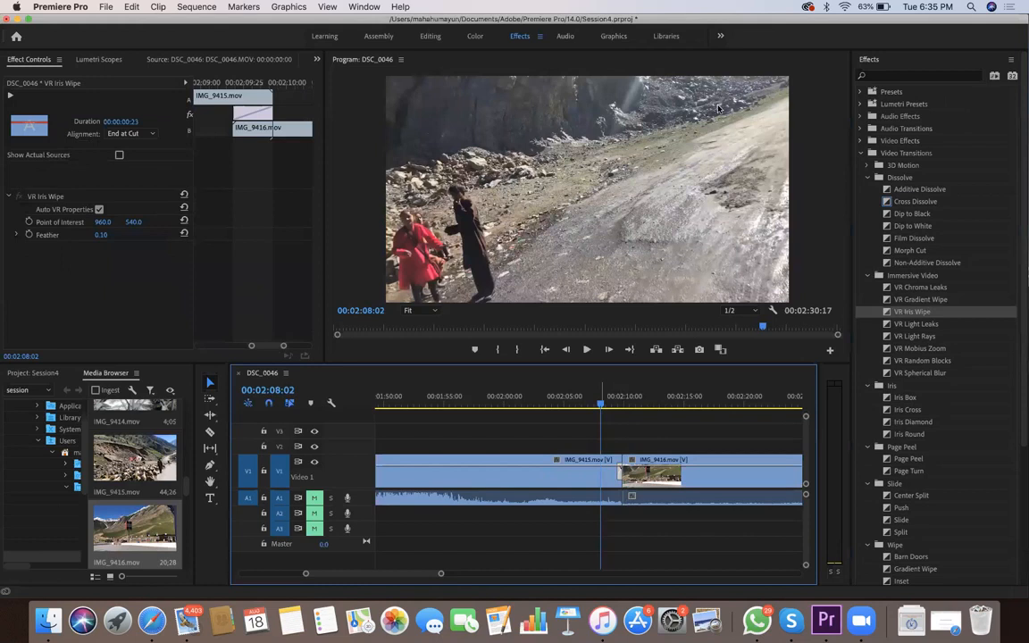
key(space)
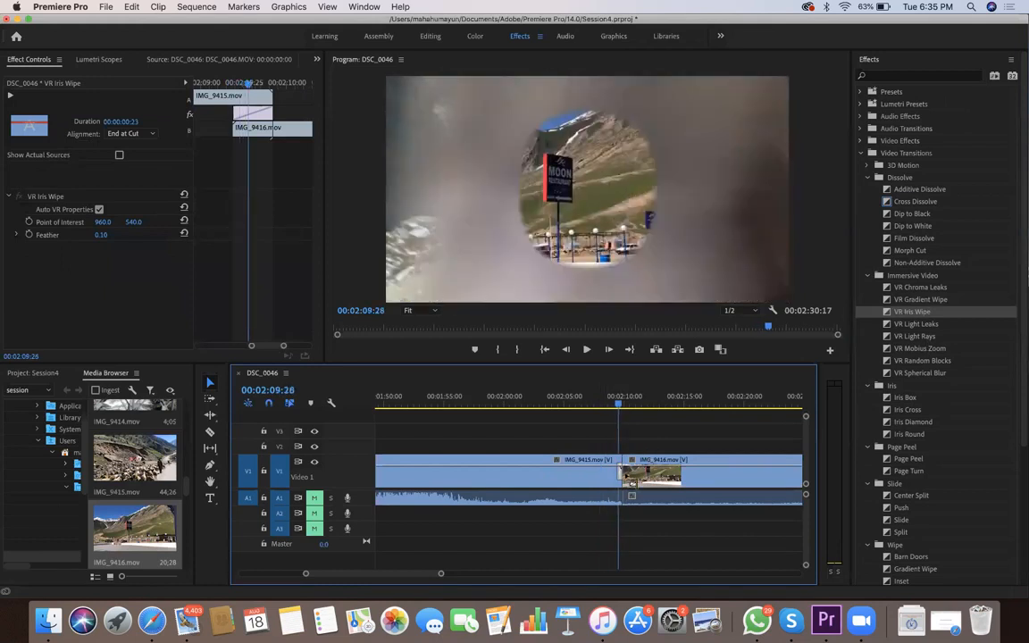
key(space)
key(space)
drag(619, 474, 372, 218)
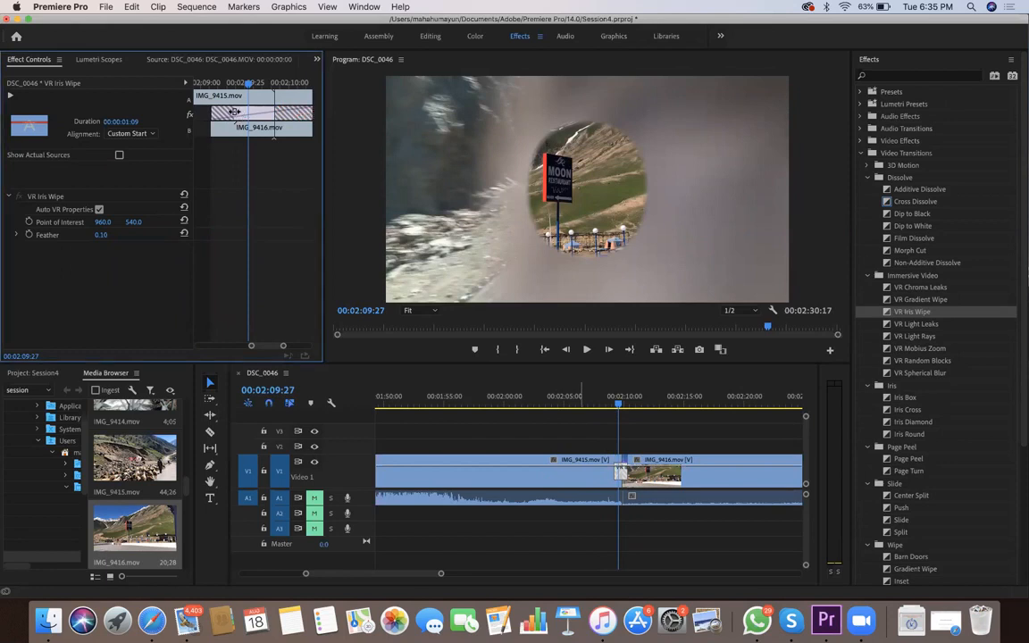
key(space)
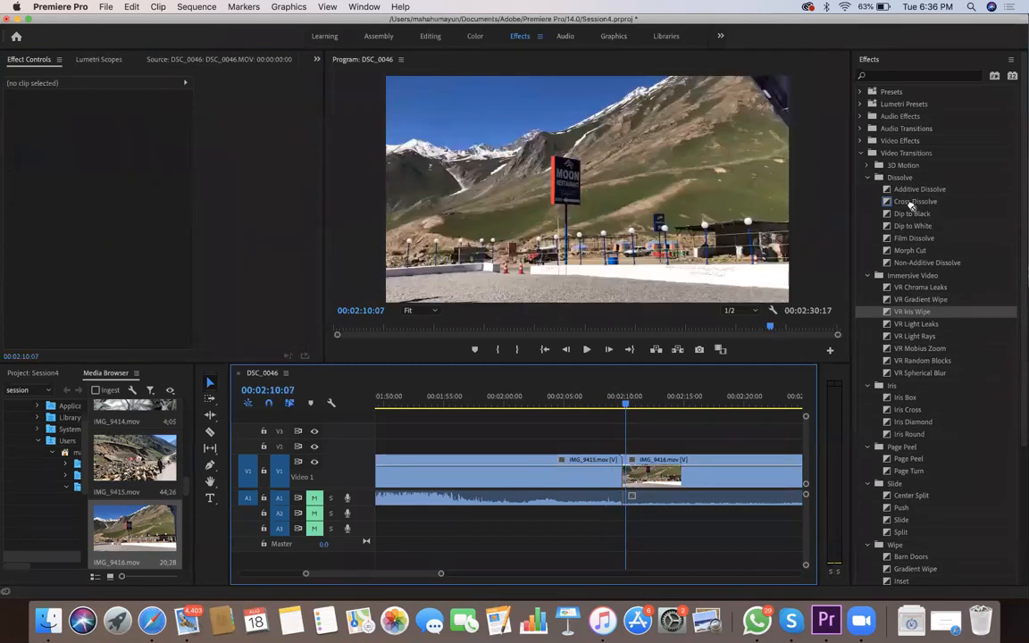
Replace the VR Iris Wipe at the cut with the Cross Dissolve transition and scrub across it
drag(911, 205, 618, 478)
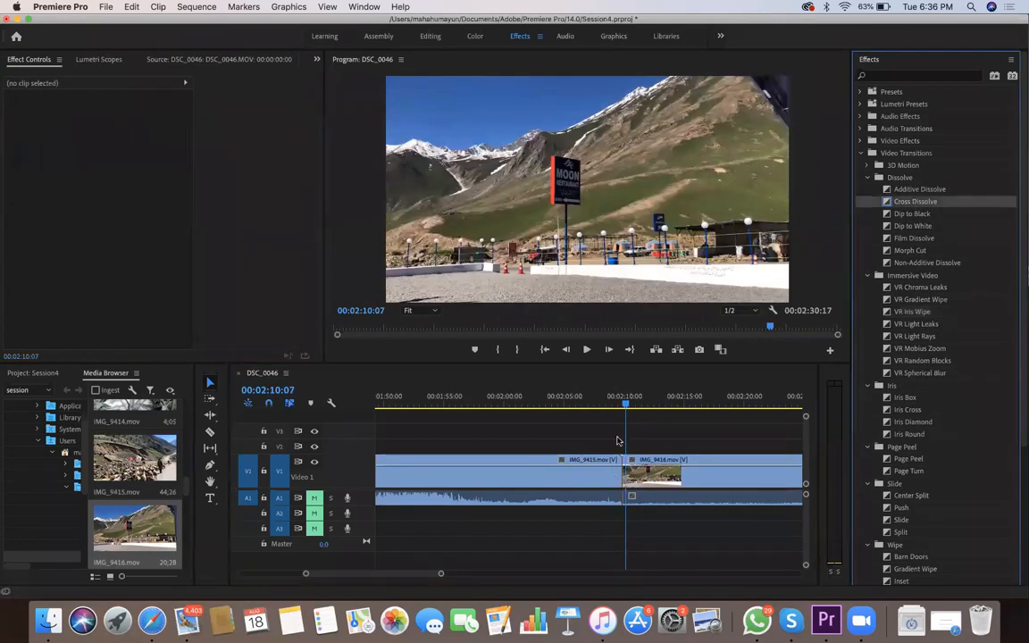
drag(616, 413, 618, 406)
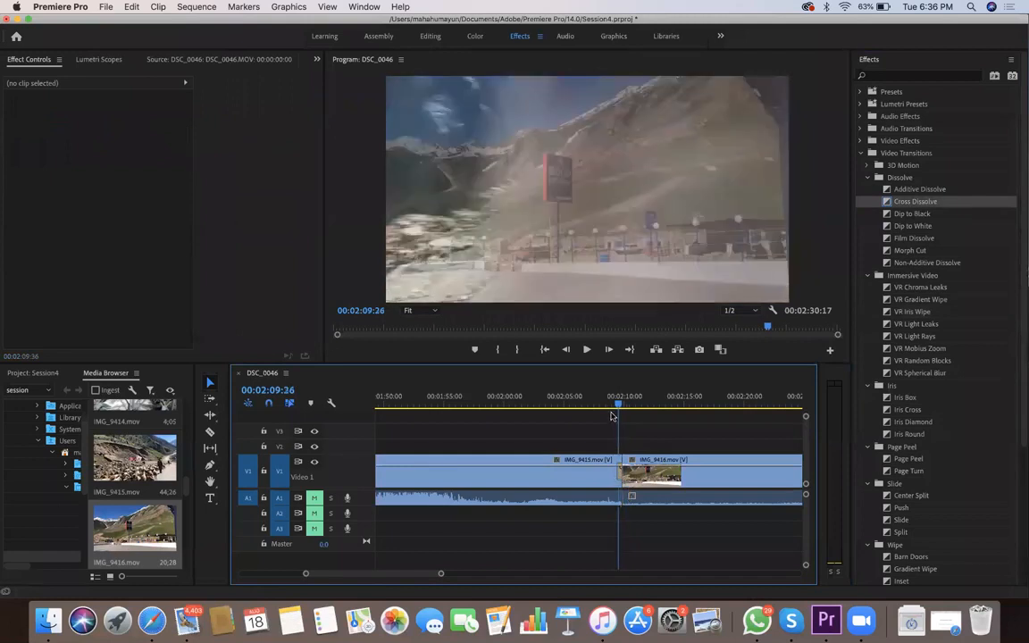
Try the Dip to Black transition at the cut between IMG_9415.mov and IMG_9416.mov, stepping back and forth around the cut
drag(912, 214, 623, 410)
click(624, 411)
key(shift+Right)
key(shift+Left)
key(shift+Left)
key(shift+Right)
key(shift+Right)
key(shift+Right)
key(shift+Right)
key(shift+Right)
Try a Morph Cut transition at the cut between IMG_9415.mov and IMG_9416.mov, extended to a 00:00:00:40 duration, and remove it
drag(638, 447, 620, 469)
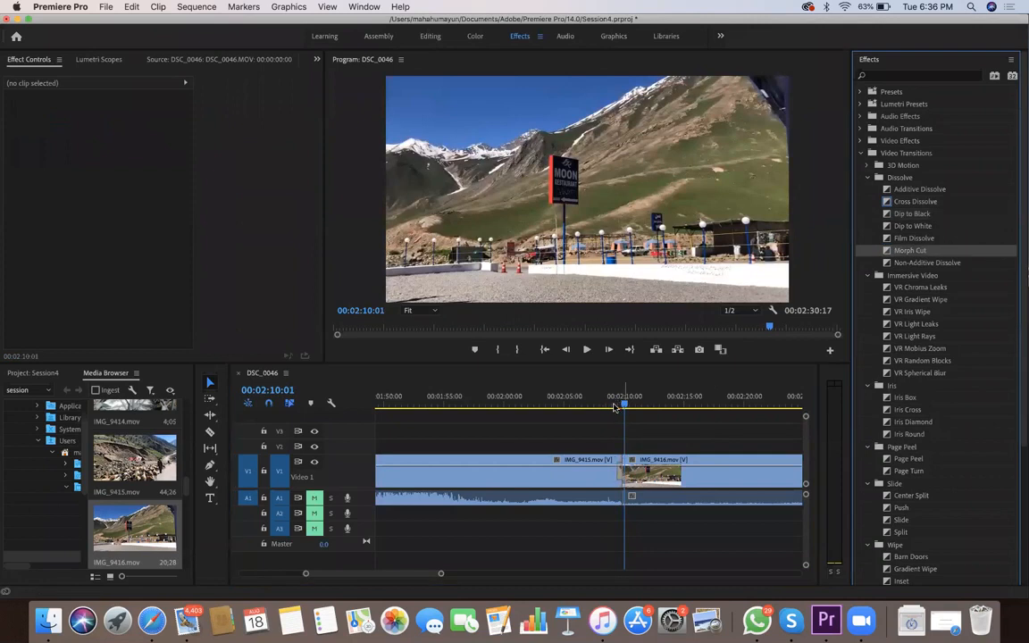
drag(625, 407, 625, 407)
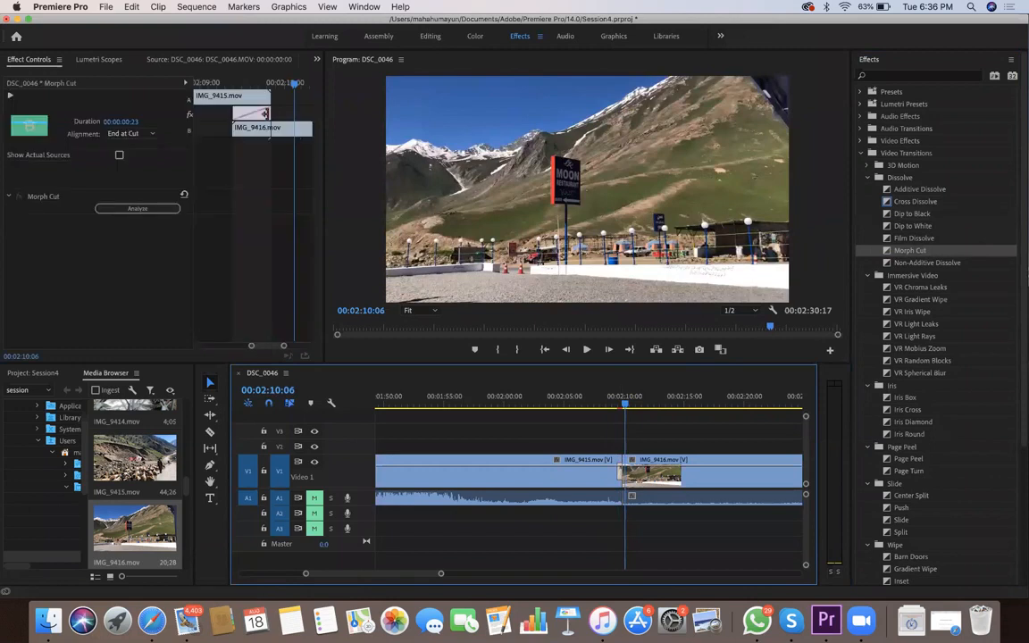
drag(272, 113, 301, 113)
drag(616, 401, 624, 407)
click(184, 94)
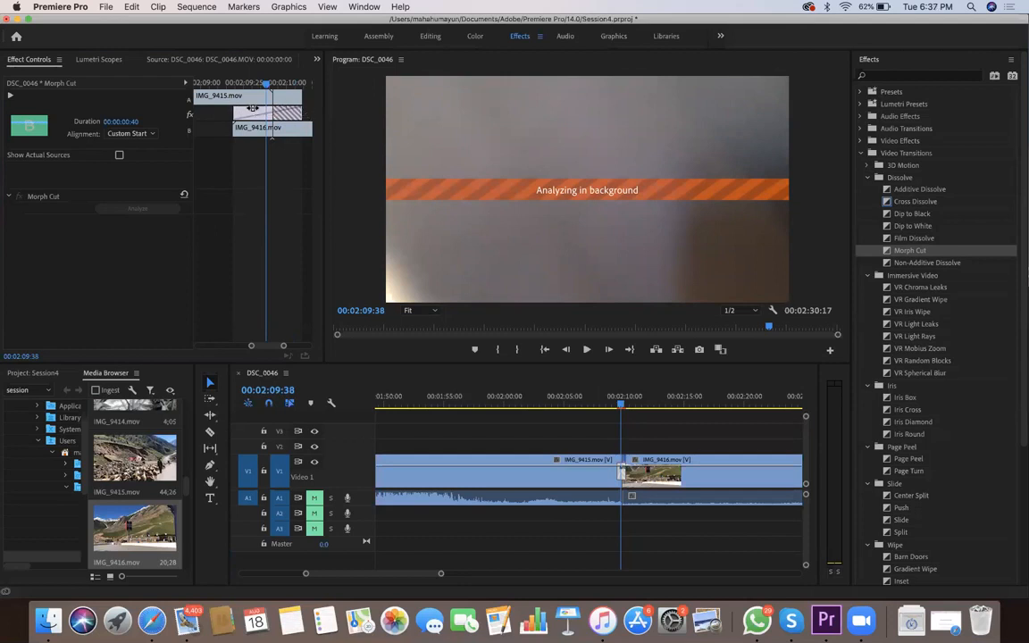
click(624, 406)
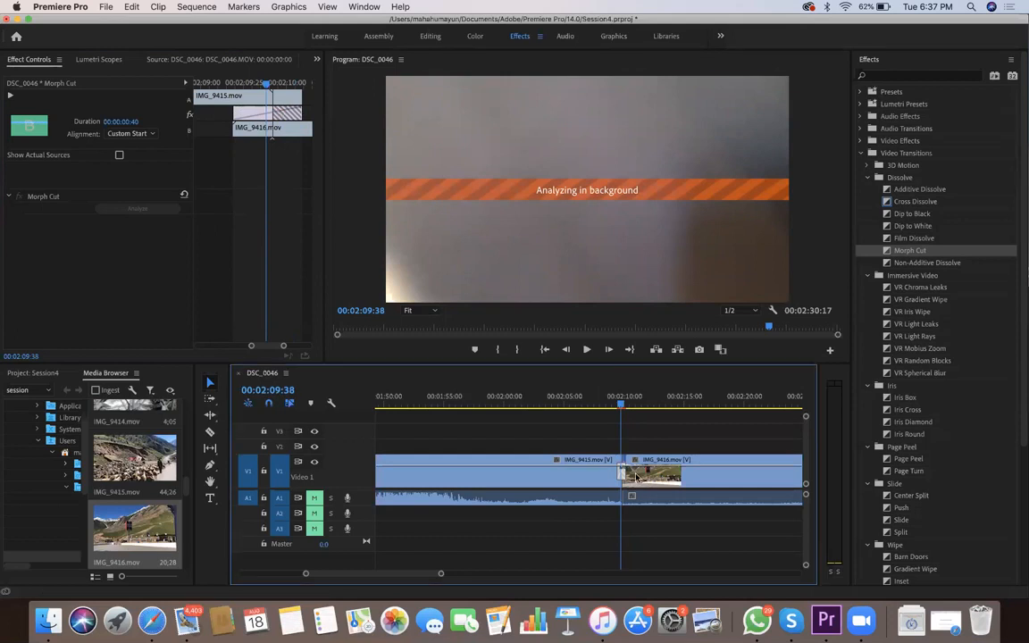
drag(624, 408, 621, 408)
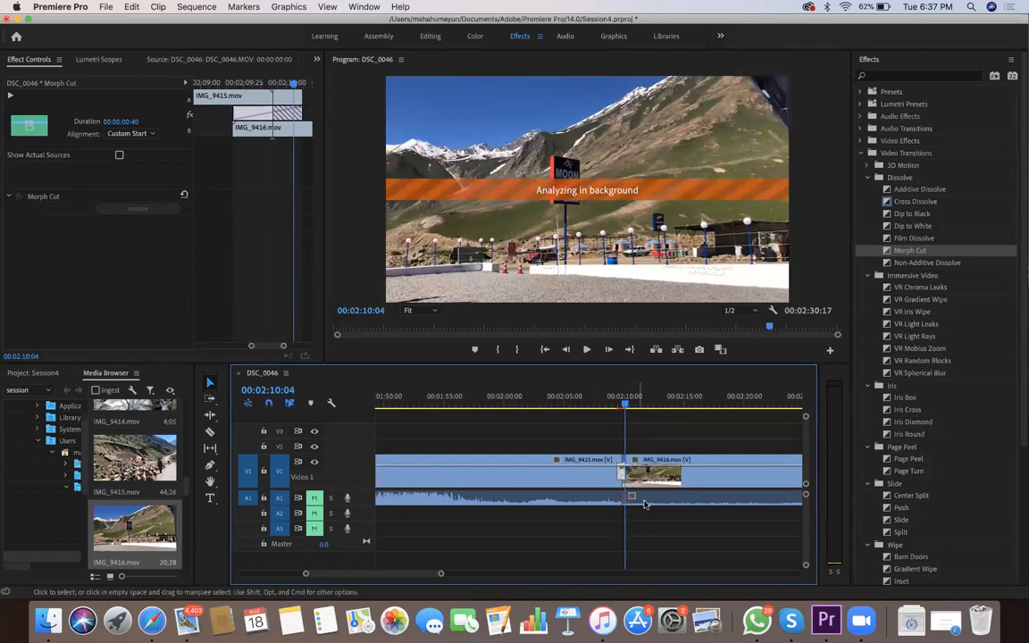
key(Delete)
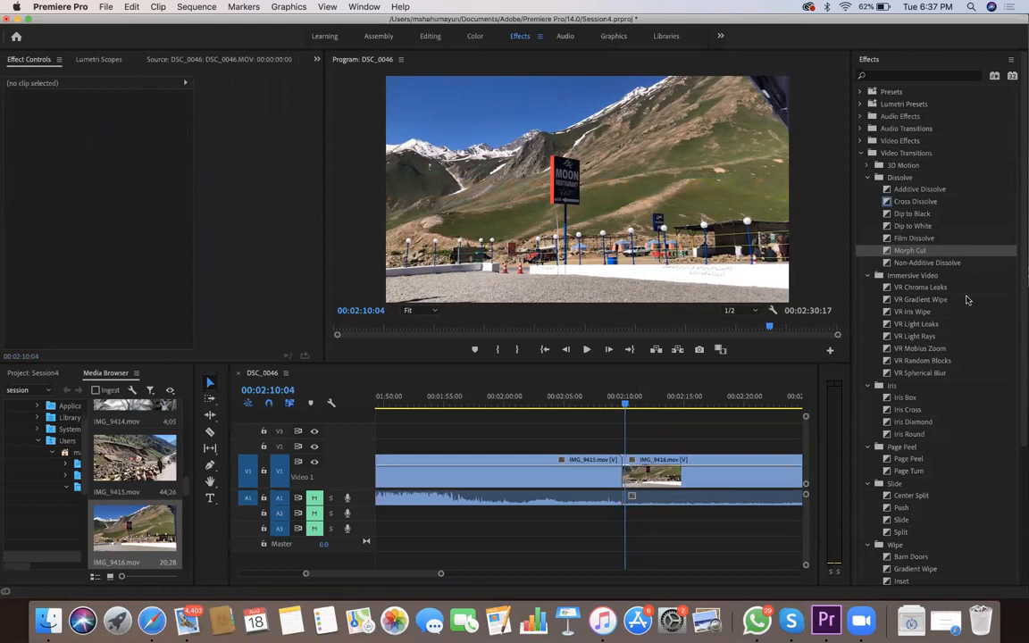
Try the VR Light Leaks transition at the cut between IMG_9415.mov and IMG_9416.mov, scrub across it and remove it
drag(925, 322, 627, 484)
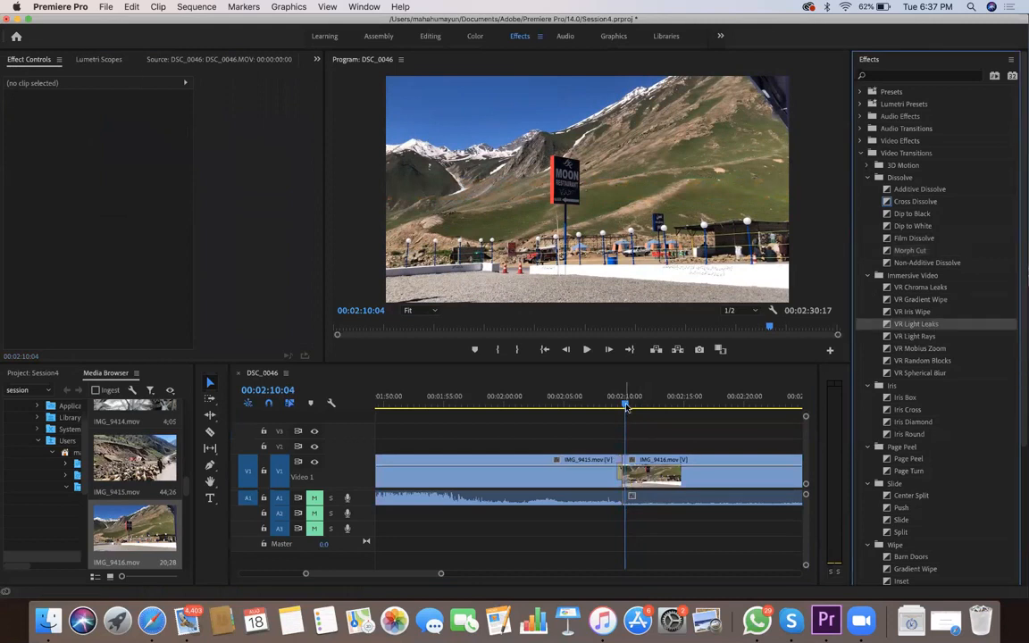
click(616, 407)
drag(619, 406, 622, 406)
click(619, 474)
key(Delete)
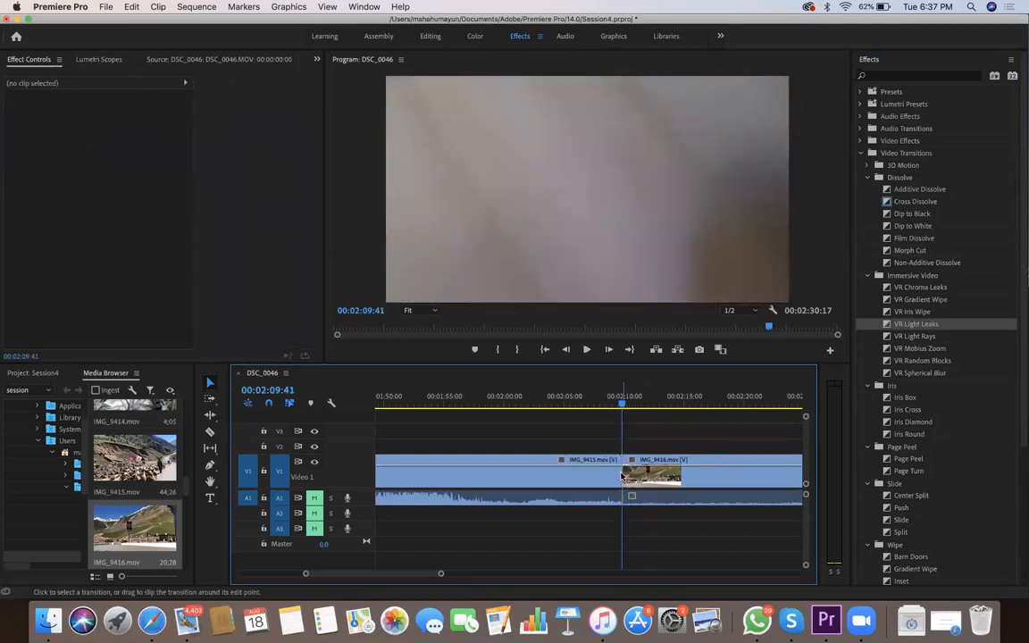
Apply the Page Turn transition at the cut between IMG_9415.mov and IMG_9416.mov and open its settings
mouse_move(919, 471)
mouse_down()
mouse_move(696, 489)
mouse_move(624, 473)
mouse_up()
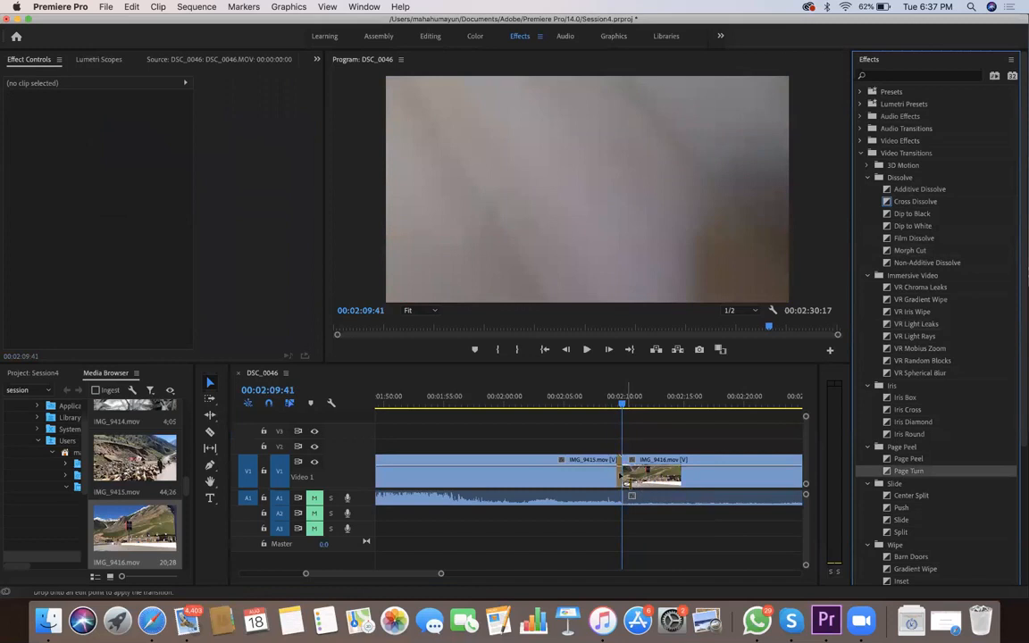
drag(623, 407, 611, 407)
click(619, 480)
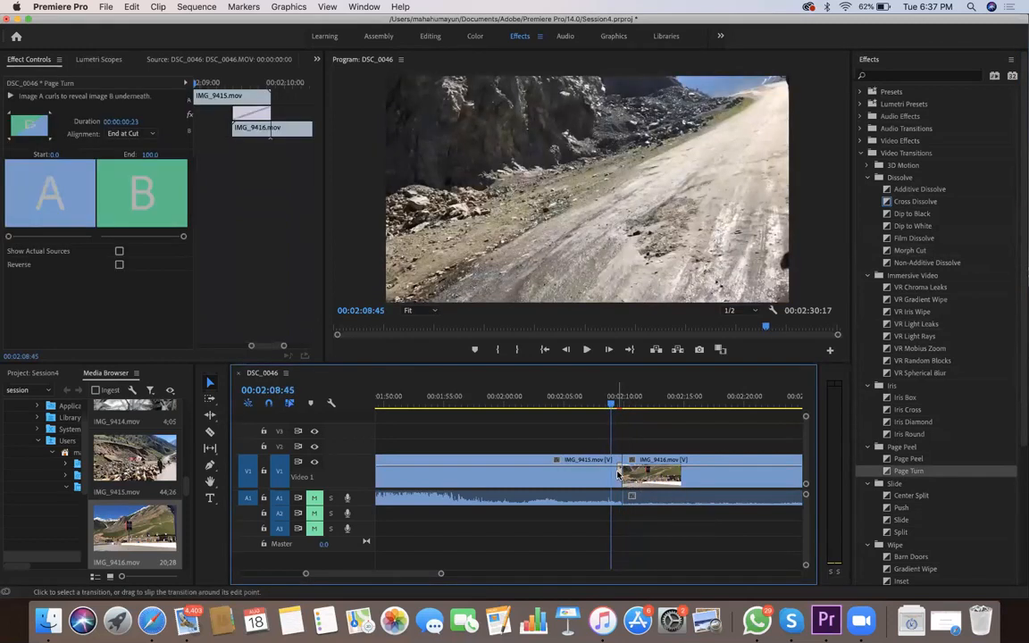
Lengthen the Page Turn transition across both clips to a 00:00:01:25 duration and play the sequence through the cut
drag(271, 114, 311, 117)
drag(248, 114, 219, 110)
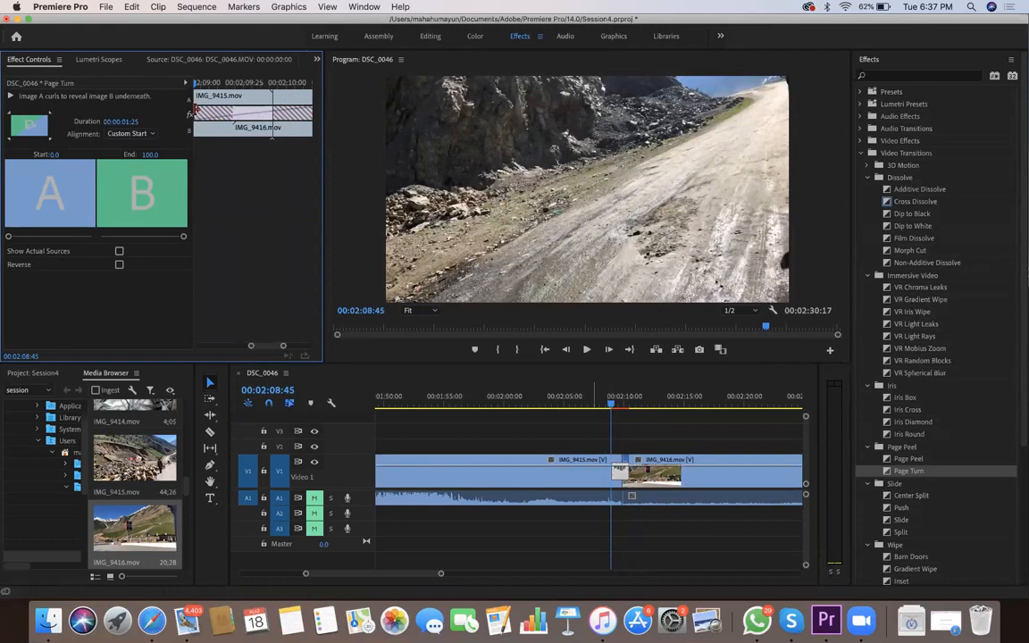
click(590, 404)
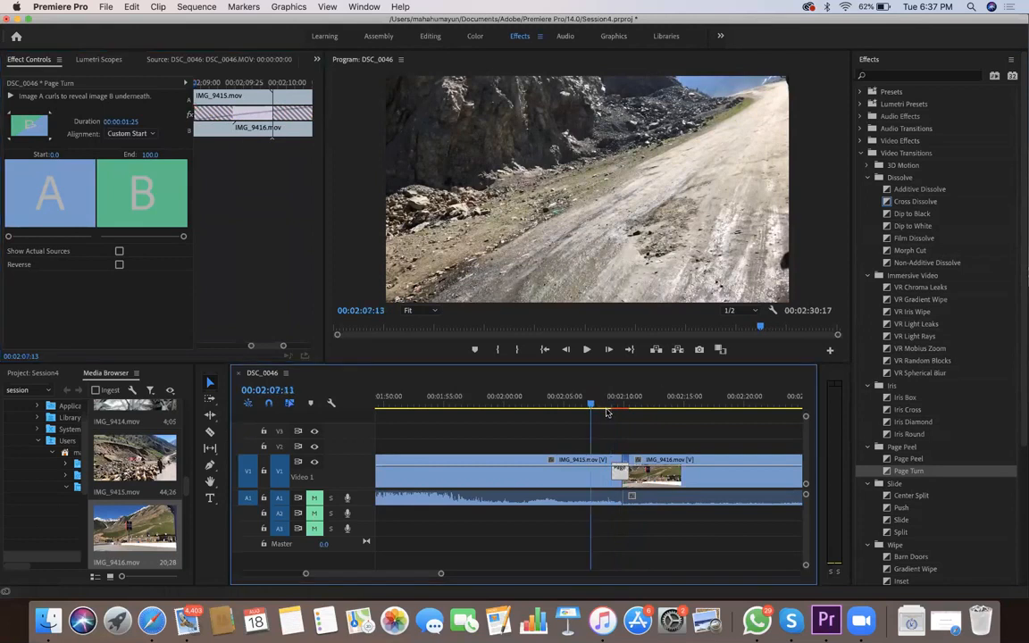
key(space)
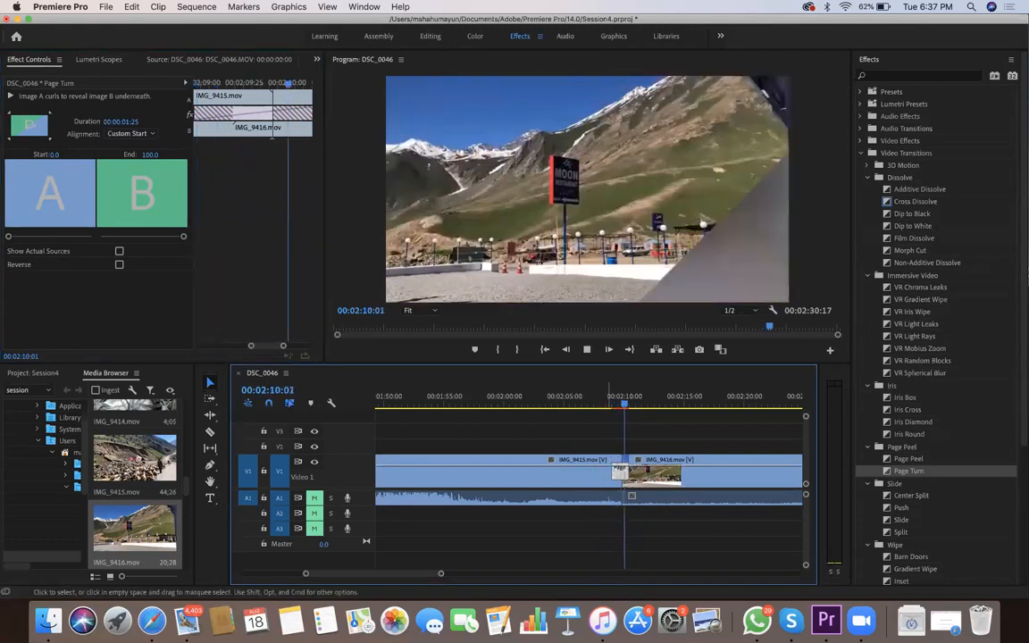
key(space)
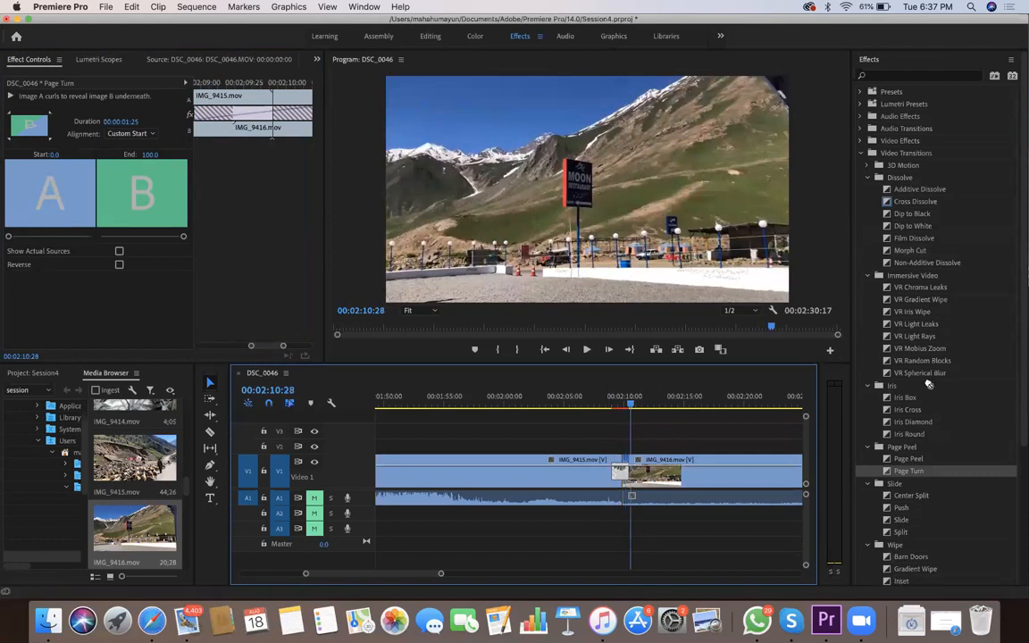
Replace the Page Turn at the cut with the Gradient Wipe transition, adjusting its softness, and scrub across it
scroll(929, 384, down, 4)
drag(915, 383, 620, 474)
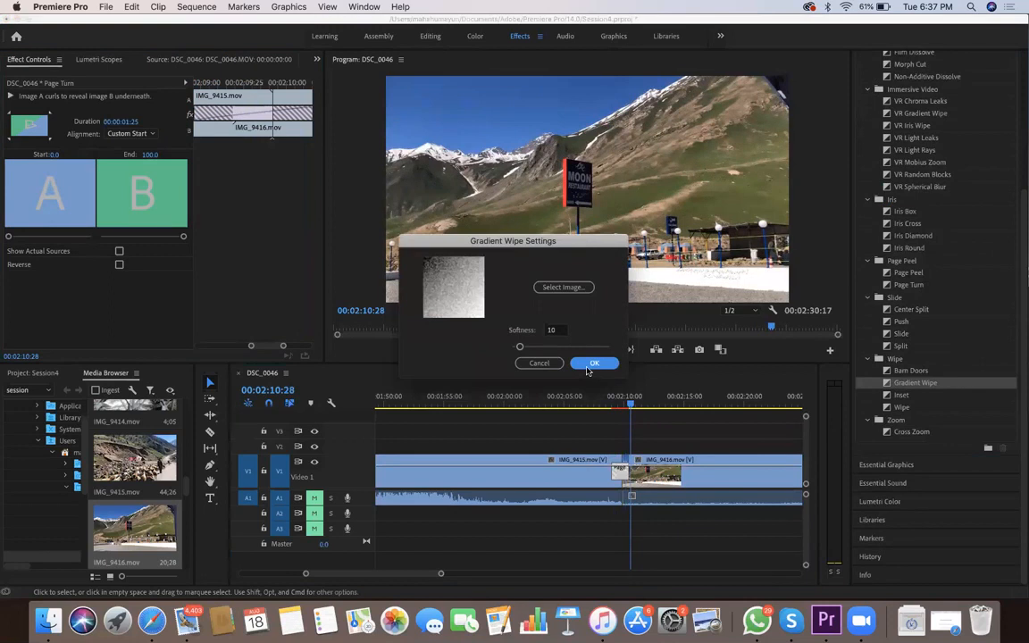
drag(532, 346, 539, 347)
click(578, 362)
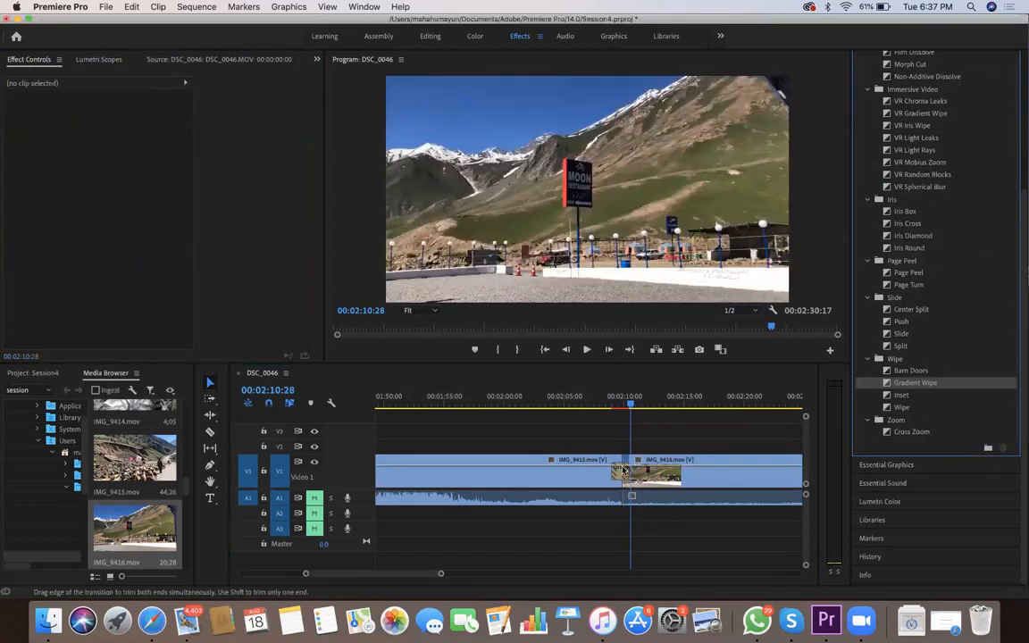
mouse_move(620, 404)
mouse_down()
mouse_move(611, 405)
mouse_move(631, 402)
mouse_up()
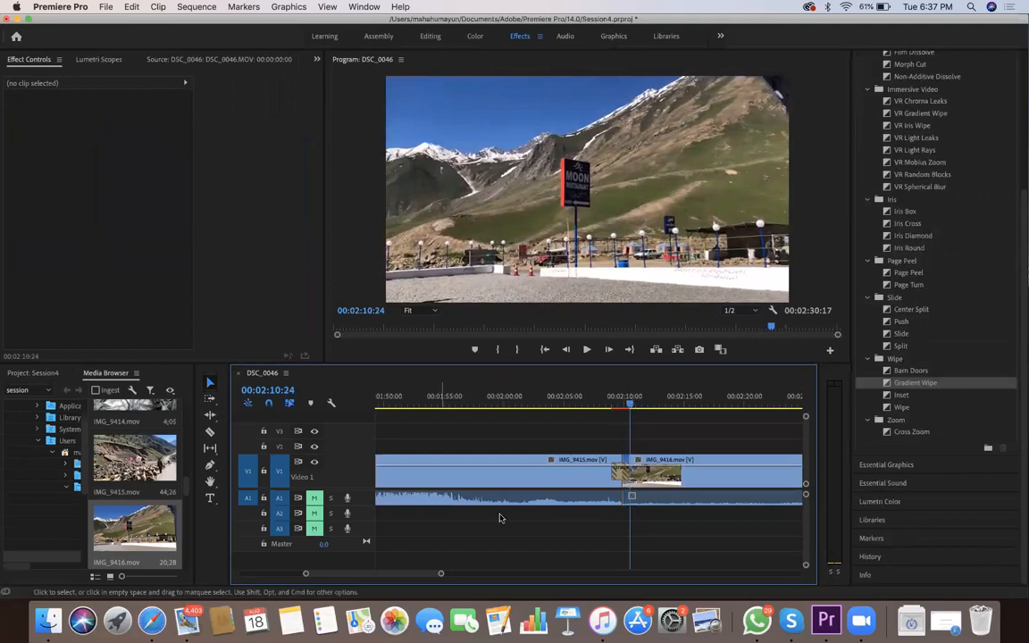
Add IMG_9858.mov to V1 at about 00:03:00:00, well past the end of IMG_9416.mov, and park the playhead at 00:03:03:30
drag(441, 573, 542, 582)
click(530, 402)
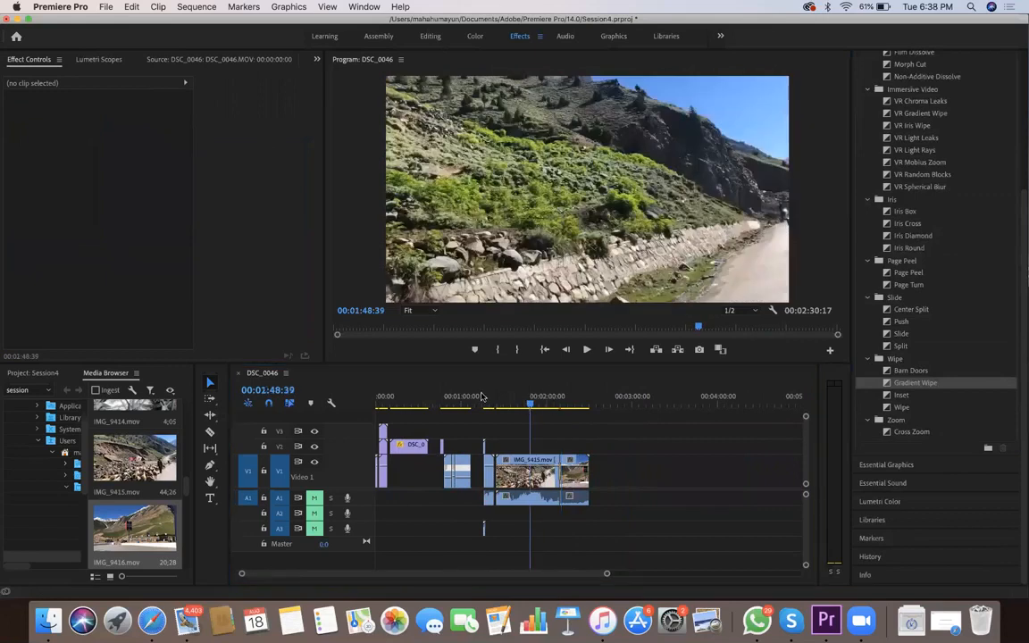
scroll(143, 500, down, 10)
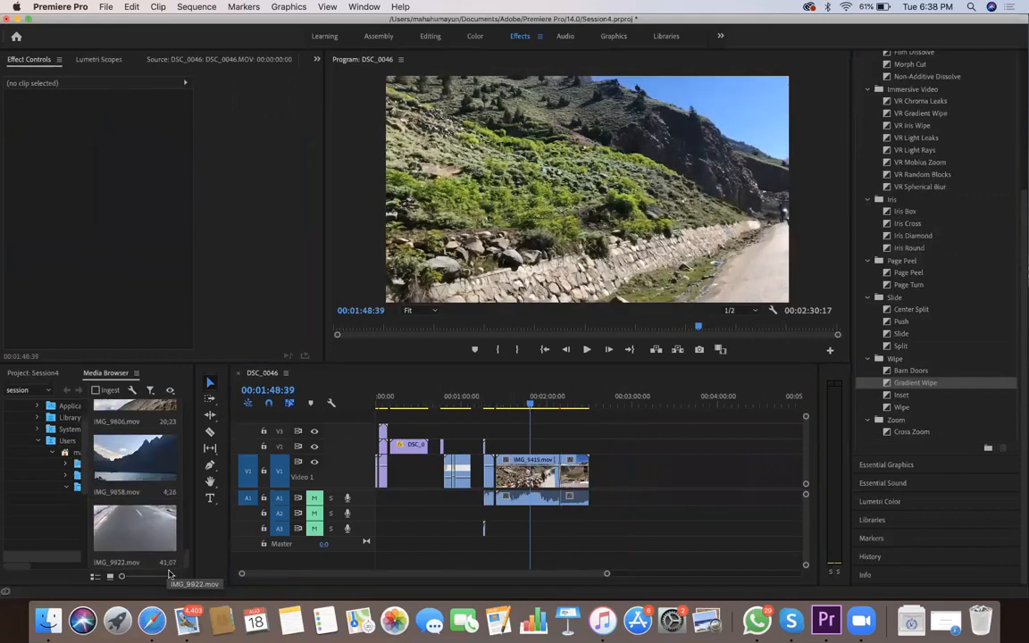
drag(143, 462, 687, 470)
key(Down)
key(Down)
key(Down)
click(636, 403)
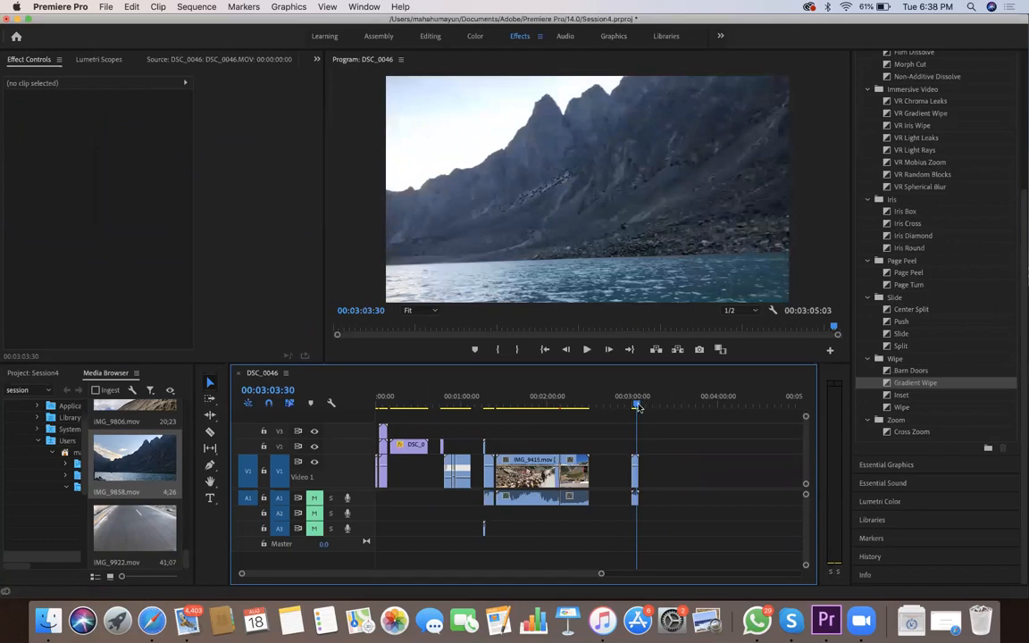
Place IMG_9806.mov on V1 directly before IMG_9858.mov
scroll(165, 525, up, 5)
click(165, 526)
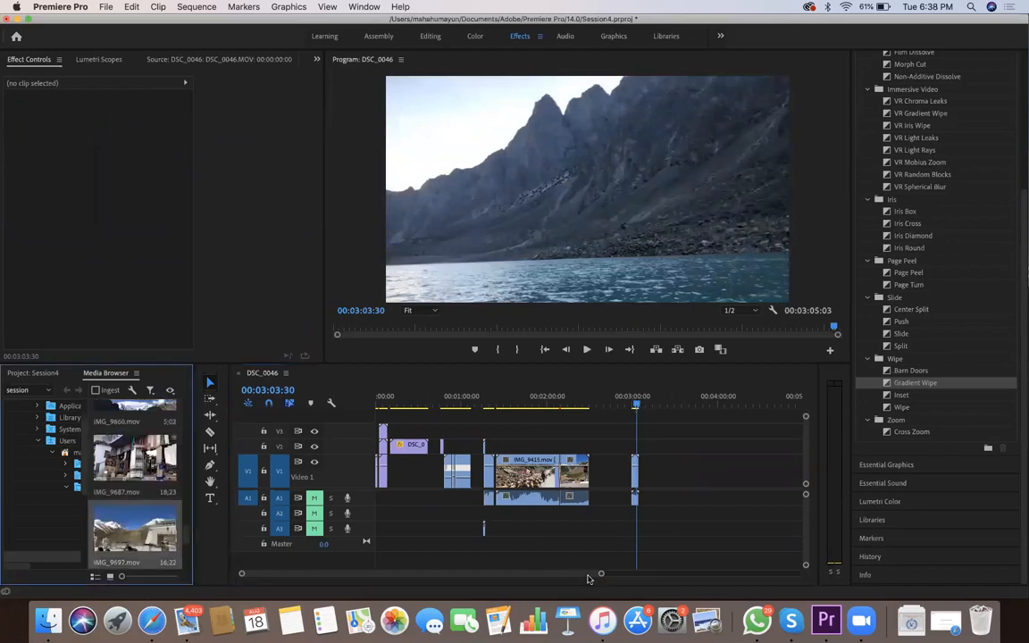
scroll(165, 525, down, 5)
drag(134, 464, 600, 478)
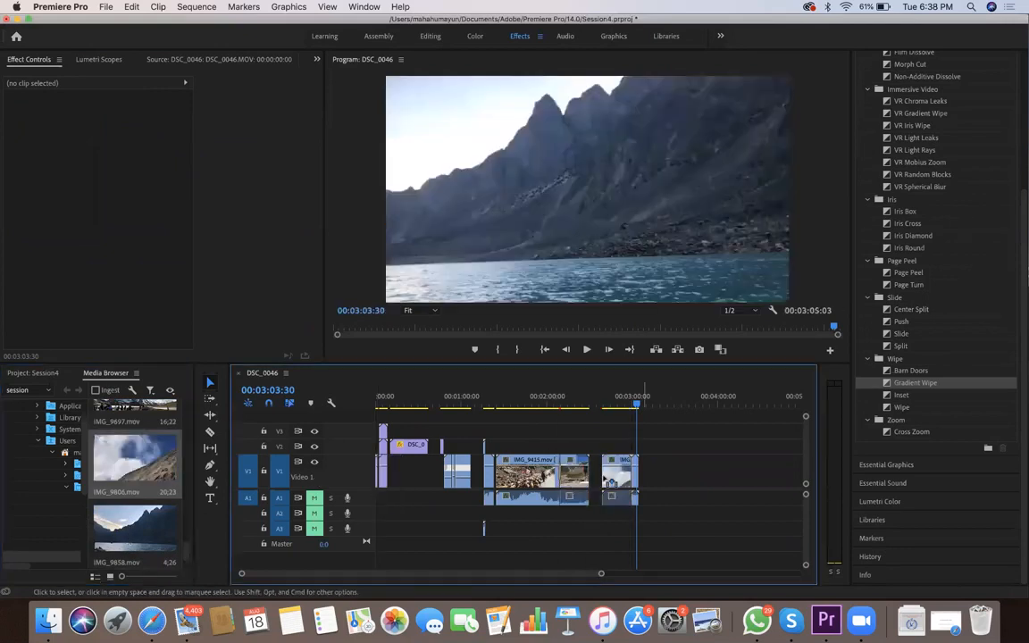
Scrub back across the cut from IMG_9858.mov into IMG_9806.mov on V1 and select IMG_9806.mov at 00:02:54:18
mouse_move(636, 407)
mouse_down()
mouse_move(611, 408)
mouse_move(635, 415)
mouse_up()
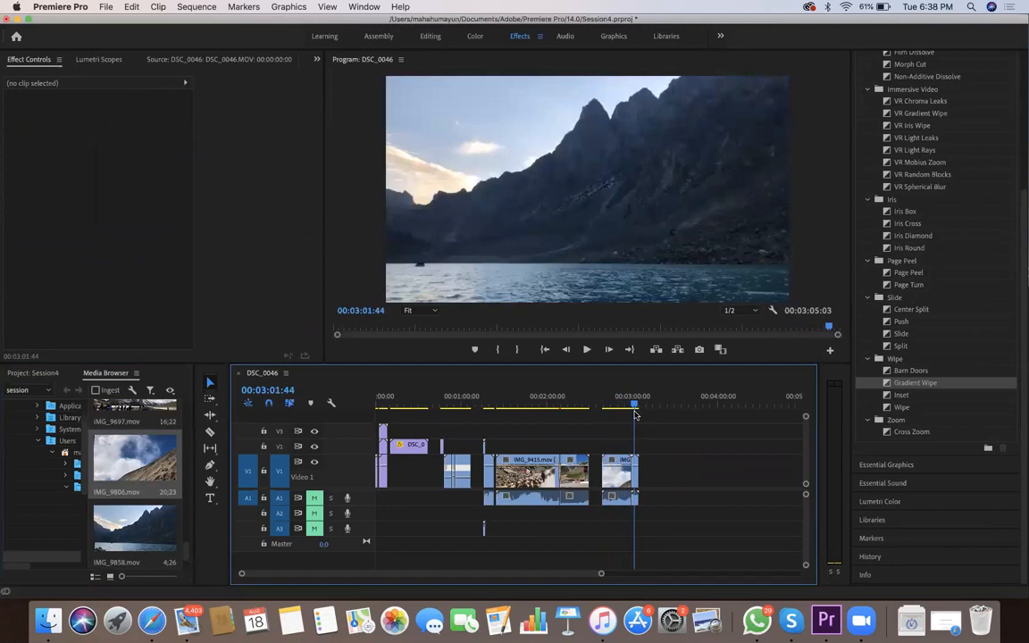
key(equal)
key(equal)
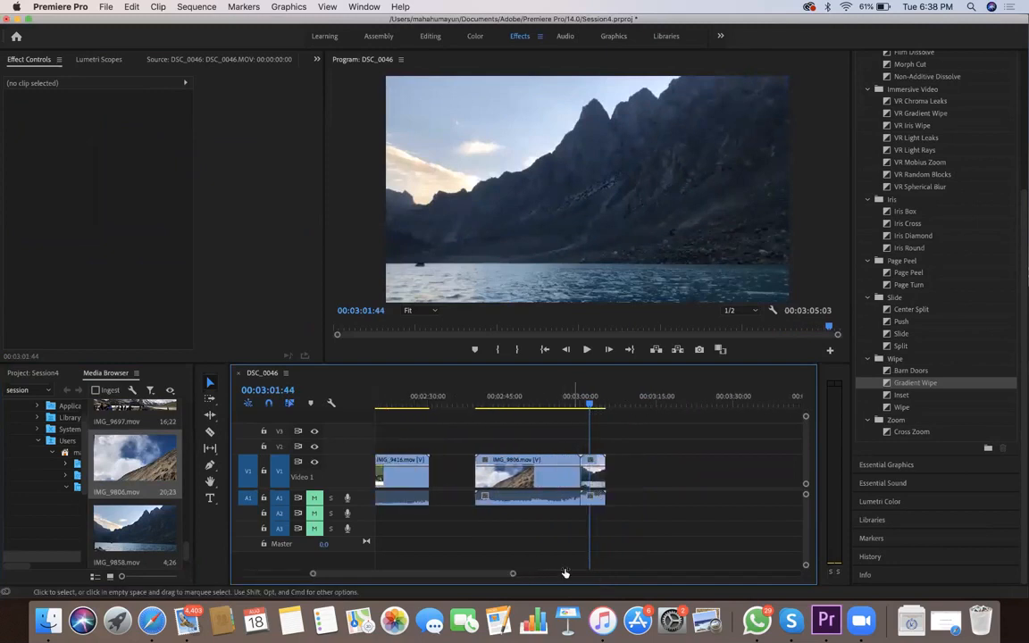
drag(590, 405, 551, 404)
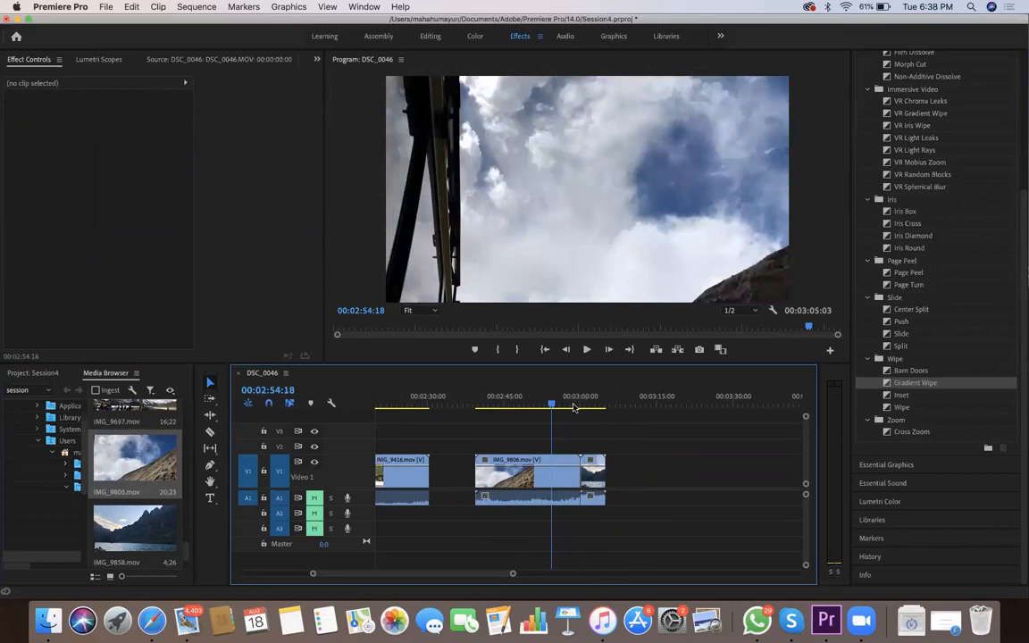
click(549, 475)
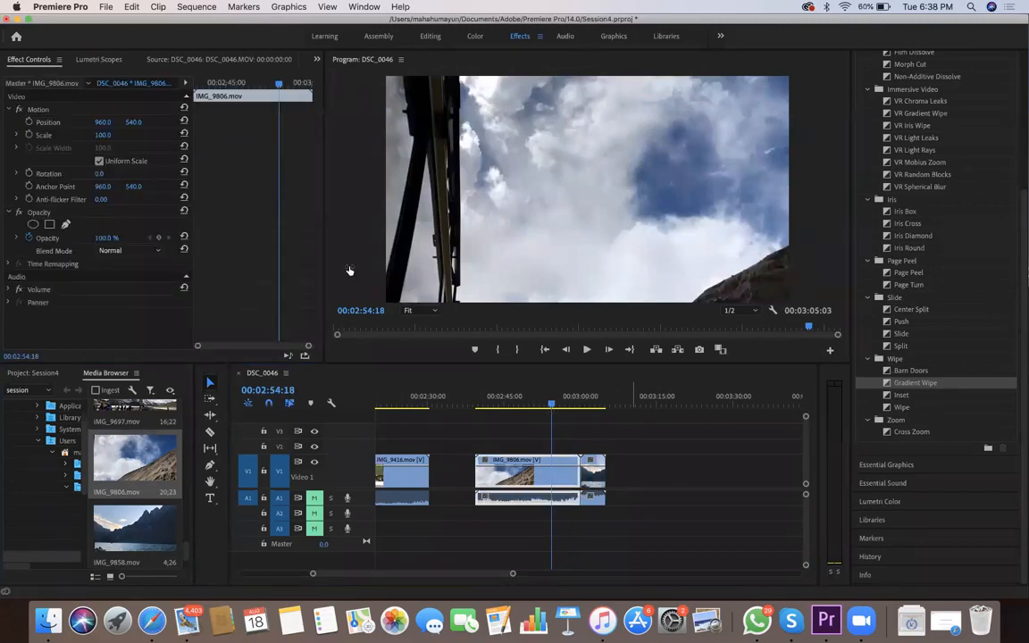
Enlarge IMG_9806.mov to a scale of 125.9, reposition it to 723.6, 601.3, and scrub through the clip to check the framing
click(525, 483)
key(Up)
drag(196, 83, 237, 84)
click(39, 109)
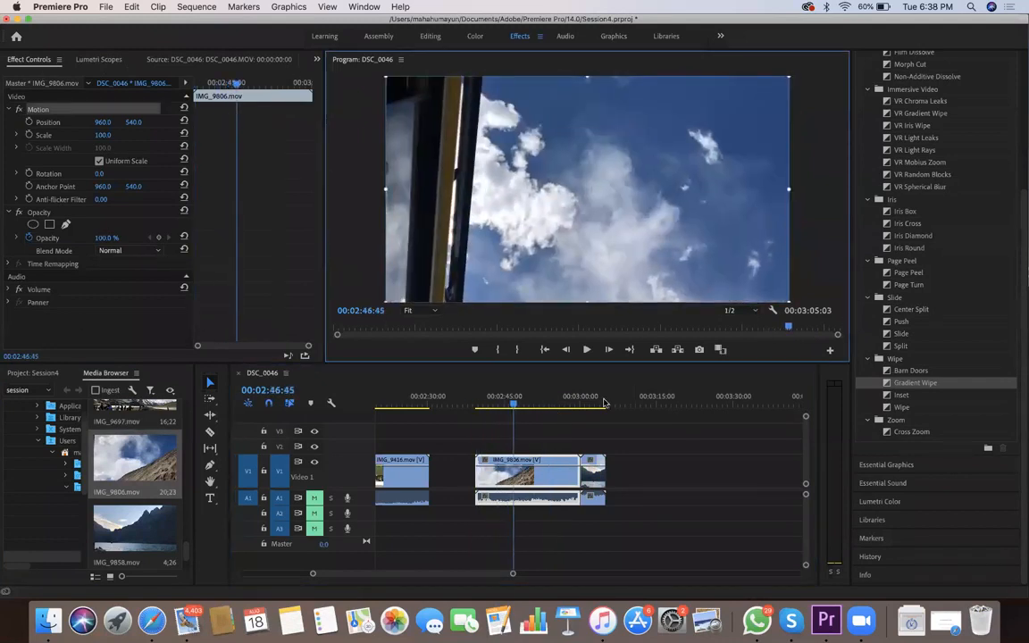
drag(546, 408, 495, 418)
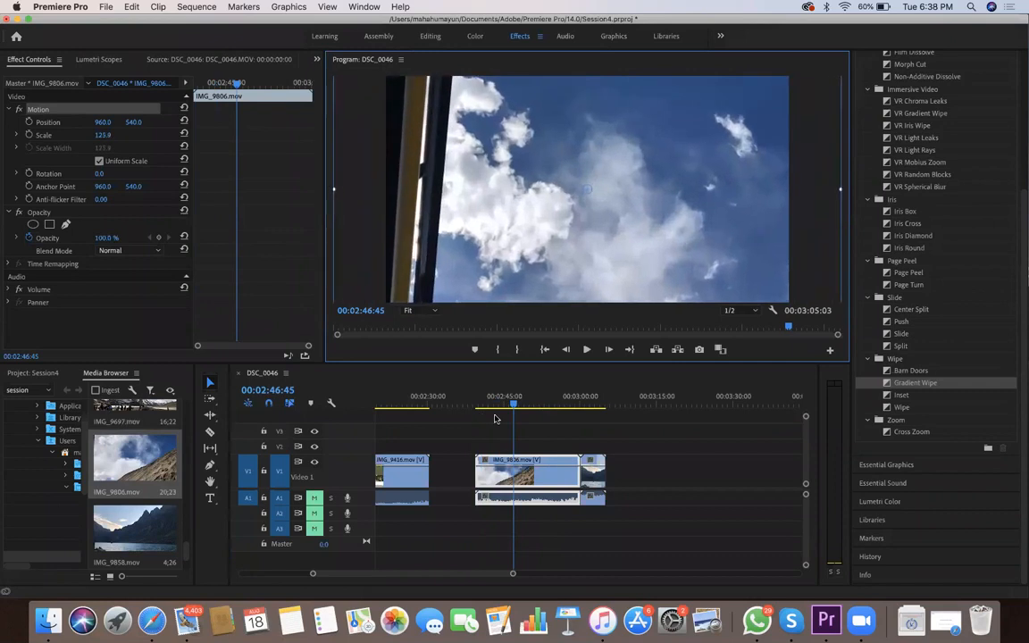
drag(644, 139, 591, 152)
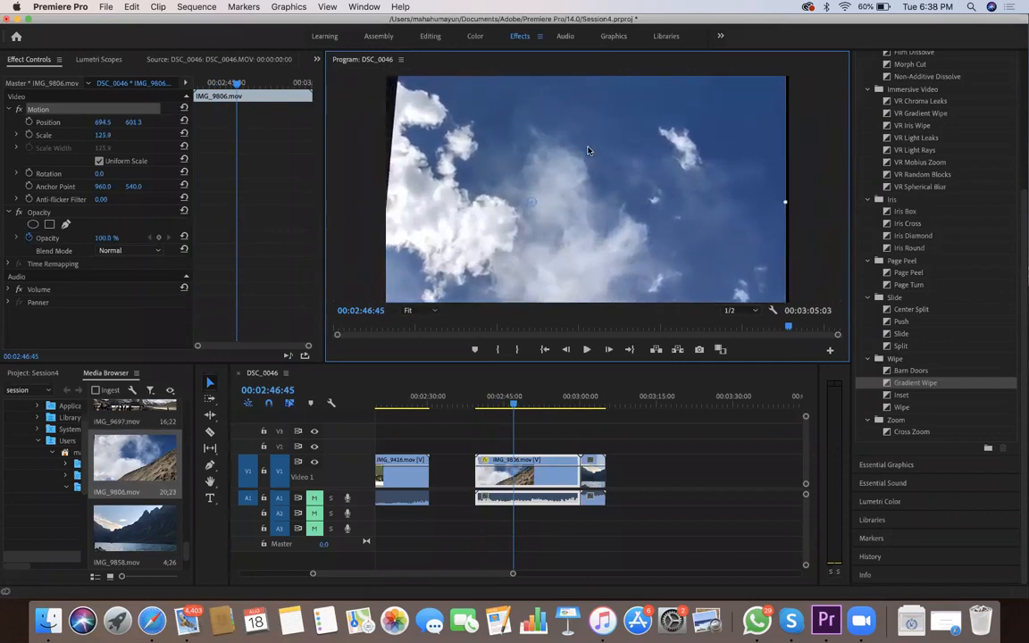
drag(365, 130, 369, 130)
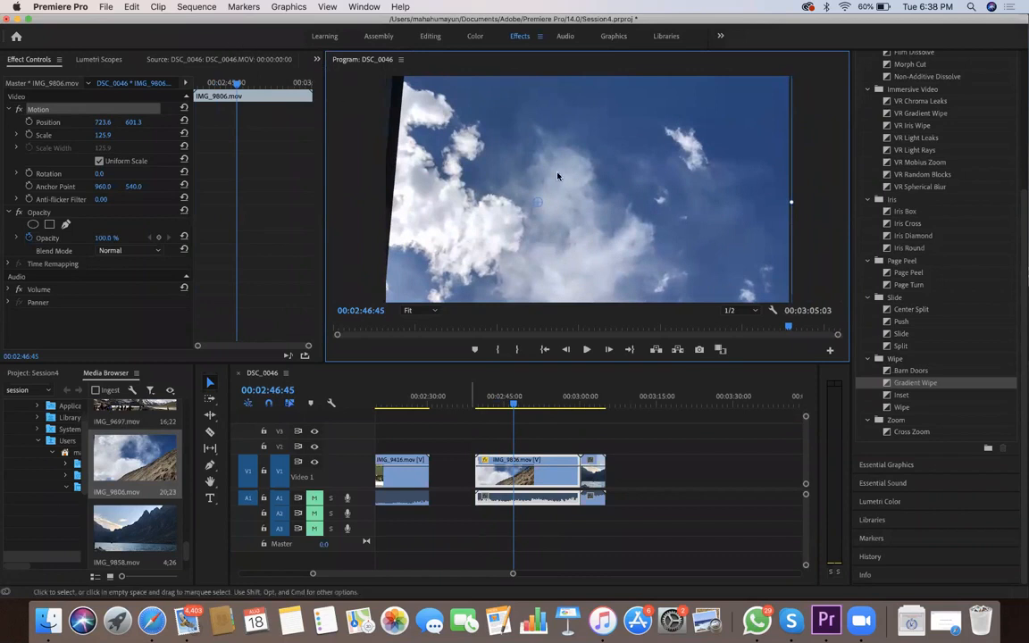
drag(514, 404, 510, 404)
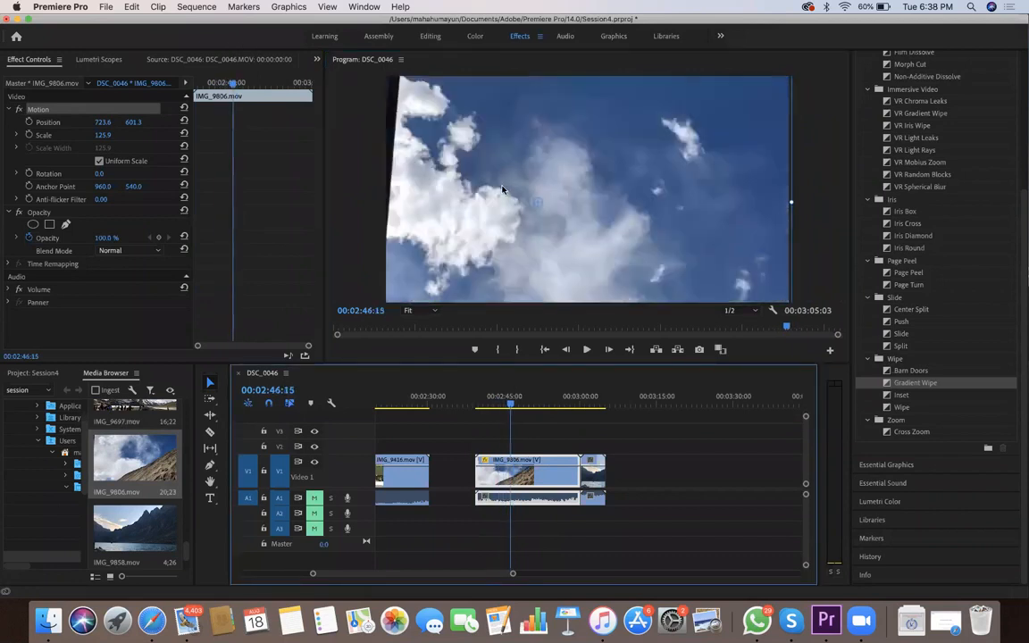
scroll(507, 188, down, 10)
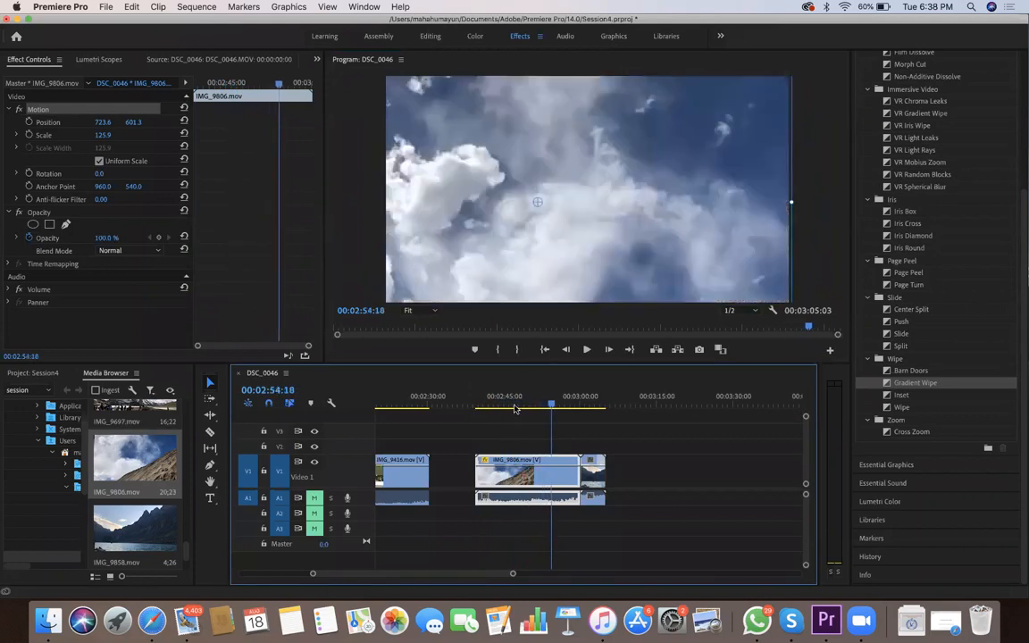
scroll(505, 407, up, 5)
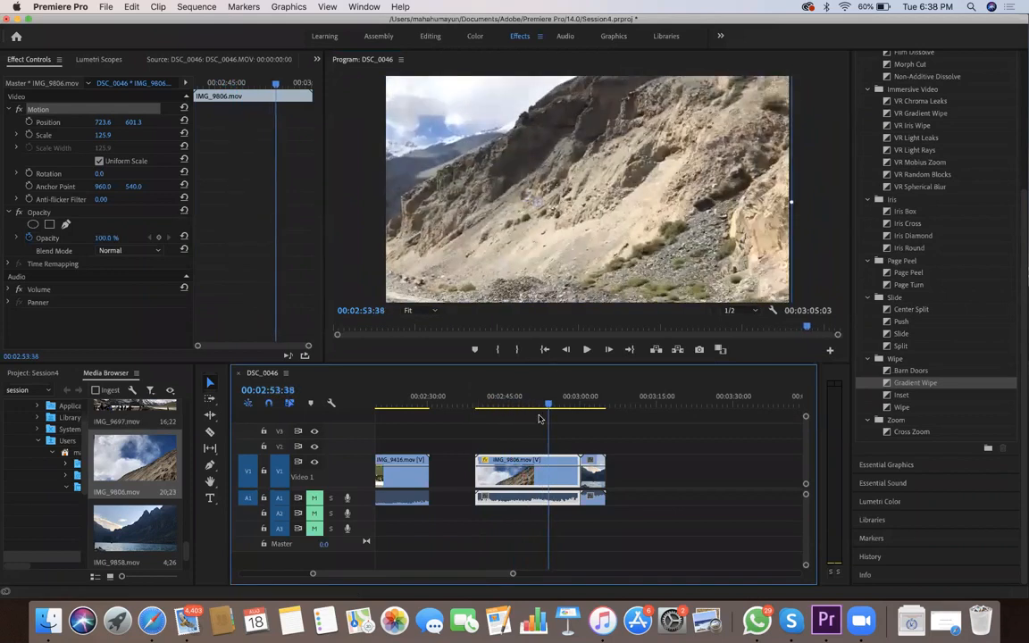
Find the Crop effect and apply it to IMG_9806.mov, removing the duplicate Crop instance from the clip
key(shift+f)
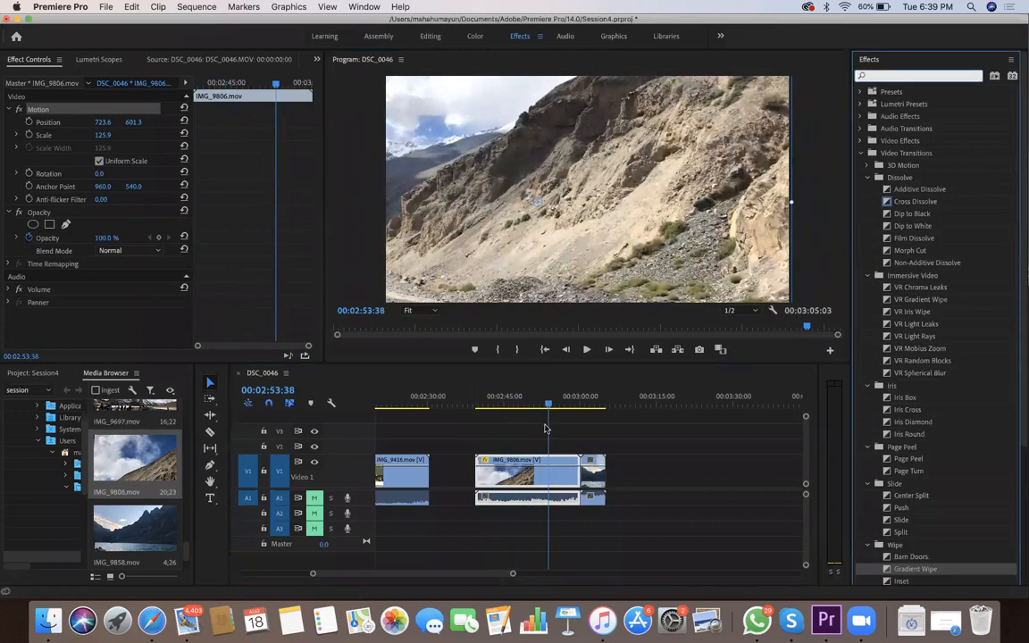
text(crop)
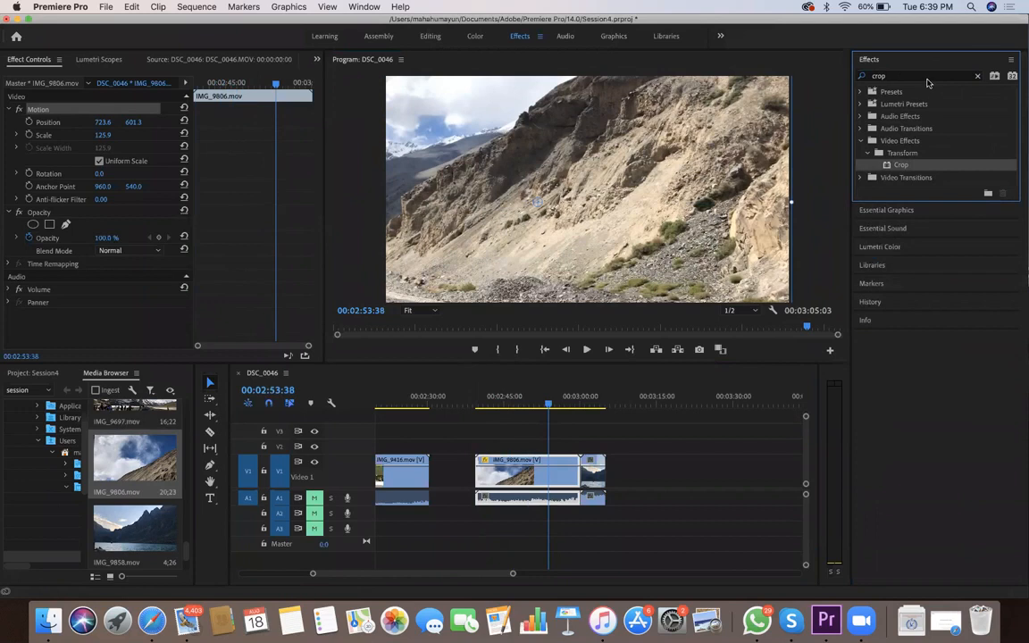
drag(901, 166, 637, 407)
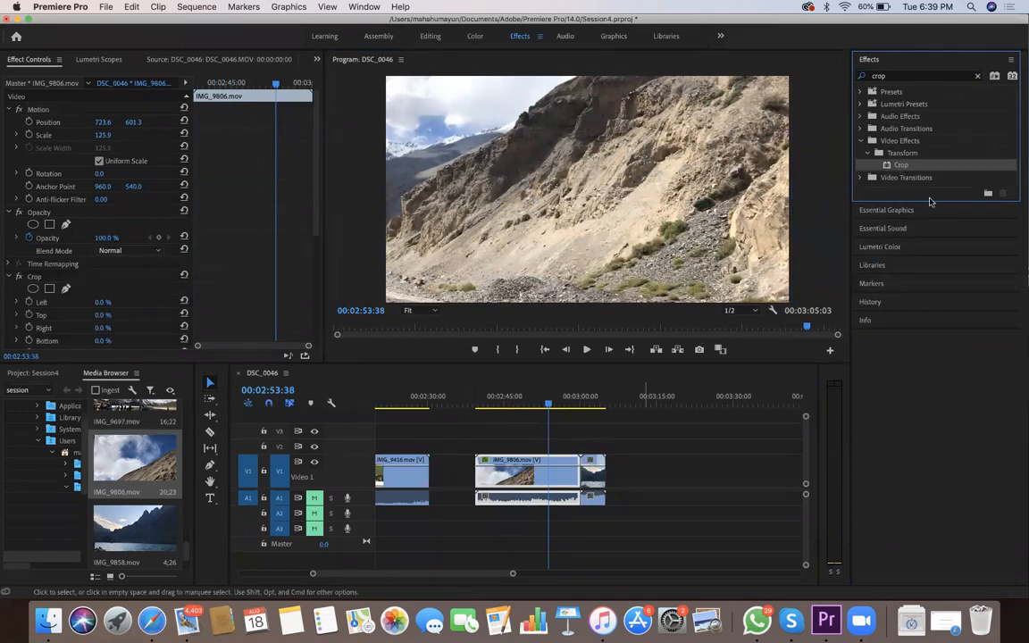
drag(918, 166, 504, 466)
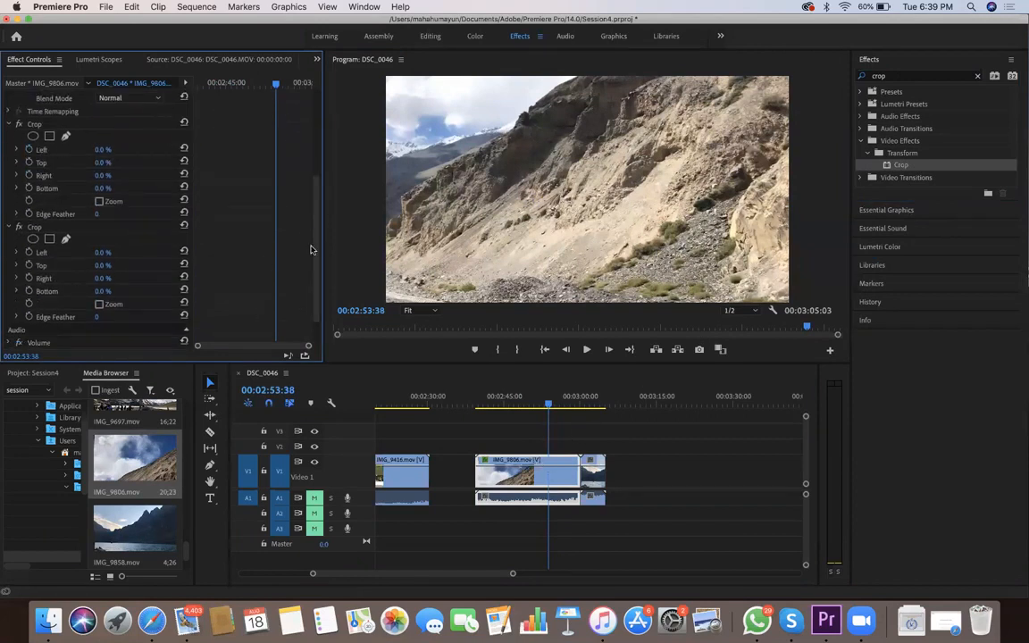
click(54, 124)
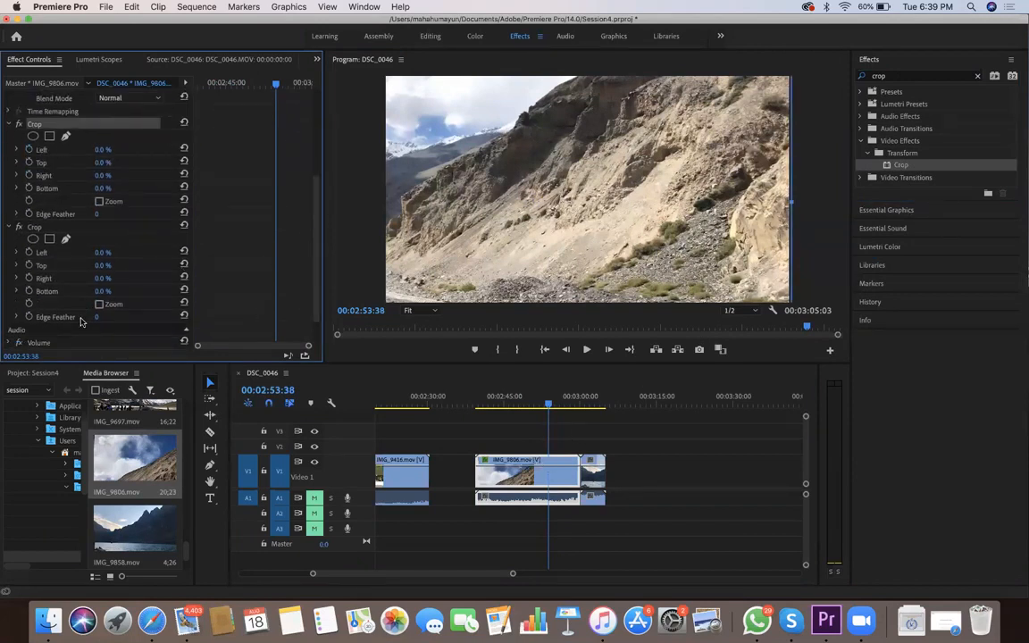
right_click(52, 140)
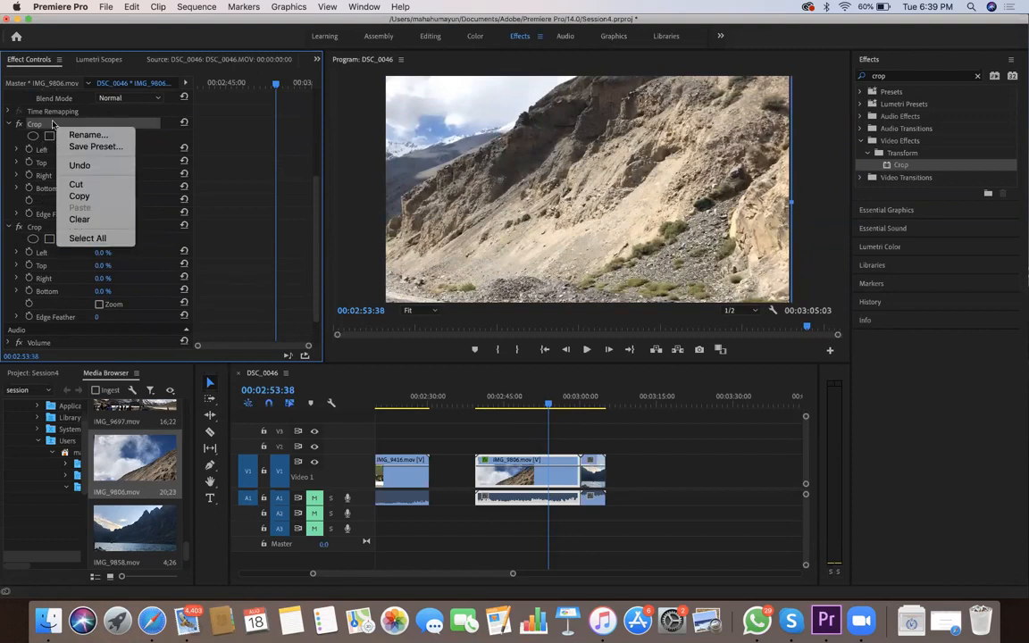
click(54, 125)
key(Delete)
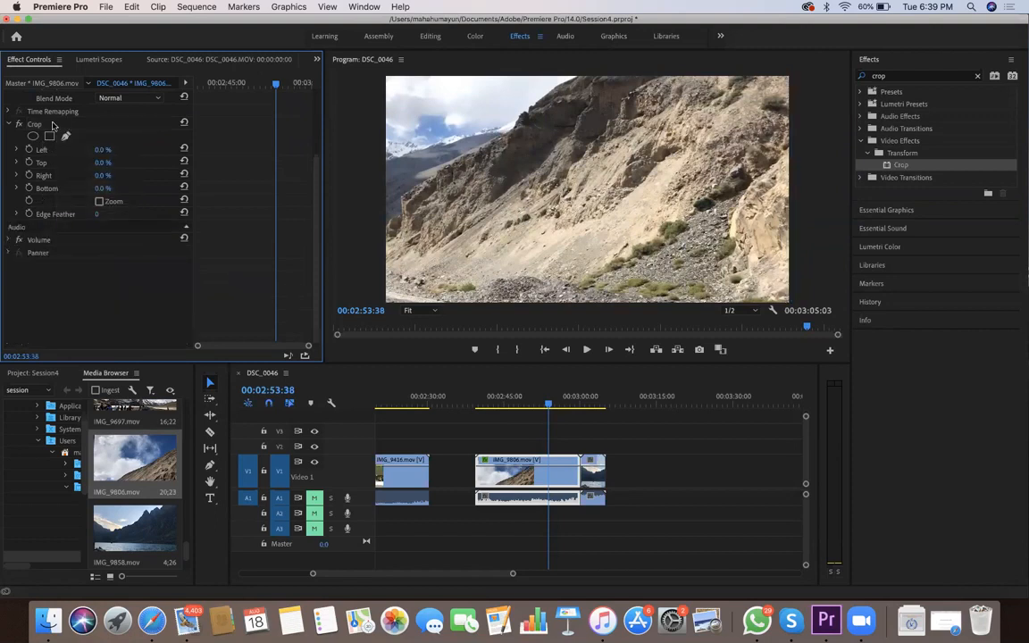
Park the playhead at 00:02:52:39 and set the Crop effect's Left value to 15.0% on IMG_9806.mov
click(100, 188)
key(Left)
key(Left)
key(Left)
key(Left)
key(Left)
key(Left)
key(Left)
key(Left)
key(Left)
key(Left)
key(Left)
key(Left)
key(Left)
key(Left)
key(Left)
key(Left)
key(Left)
key(Left)
key(Left)
key(Left)
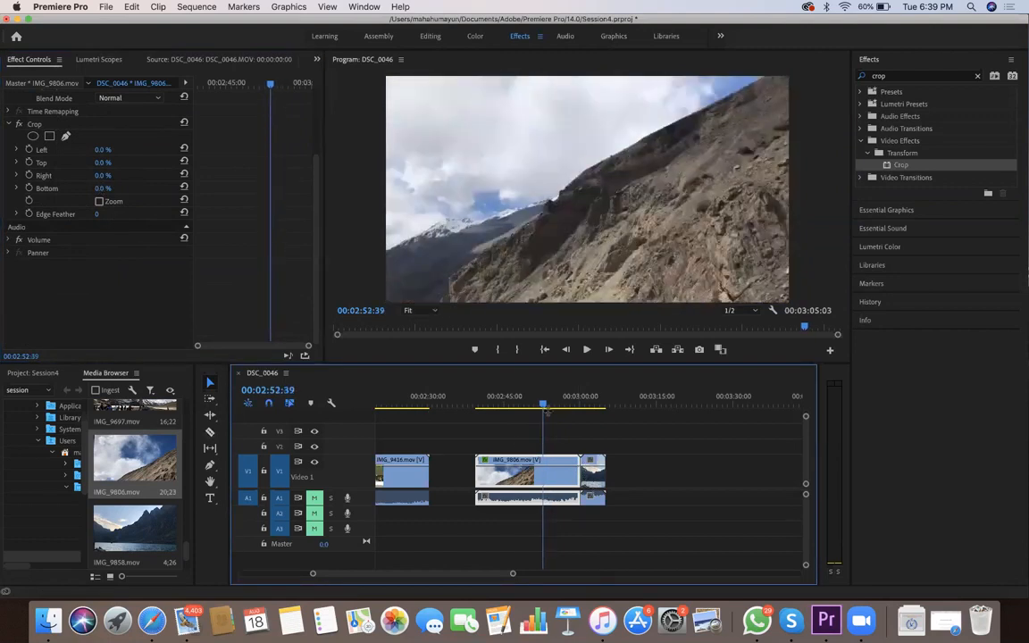
key(shift+Tab)
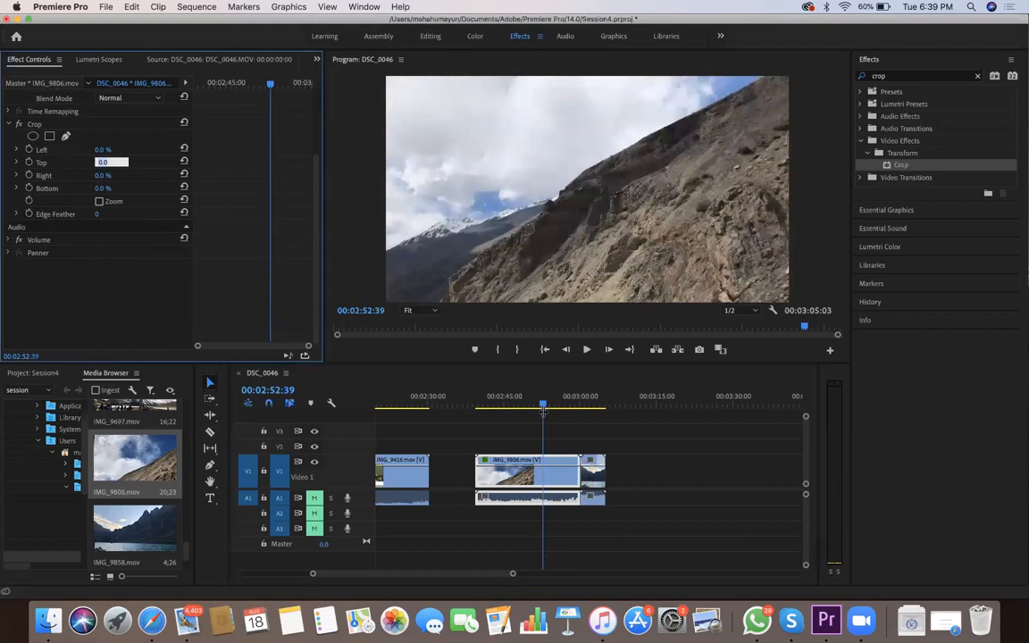
key(shift+Tab)
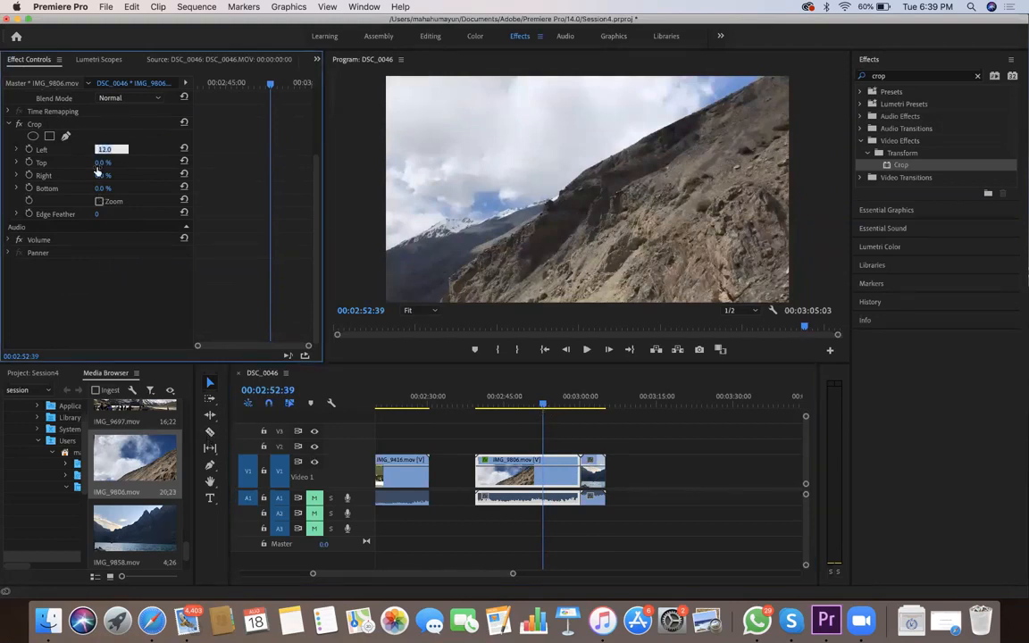
text(15.0)
key(Return)
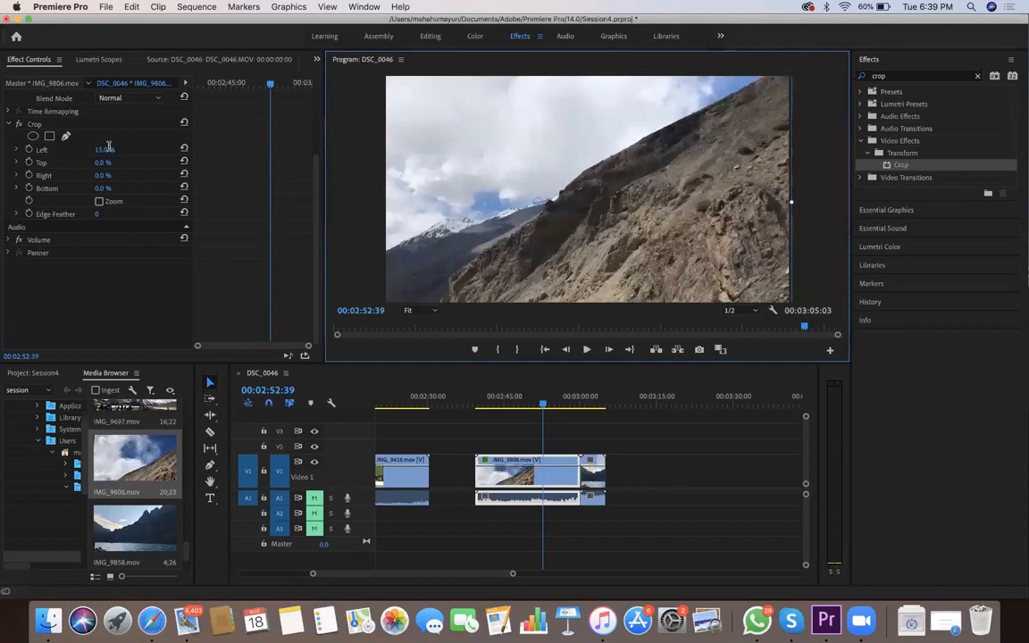
Set IMG_9806.mov to a scale of 118.0 and position 779.1, 569.2 in the frame, undoing the excess shrinking
drag(786, 203, 764, 203)
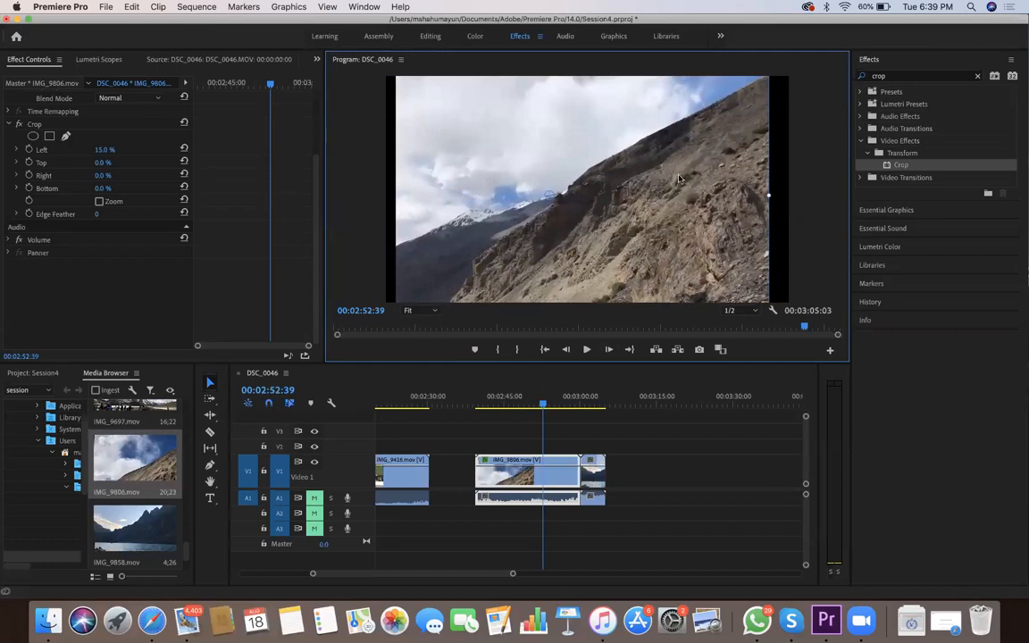
key(super+z)
key(super+z)
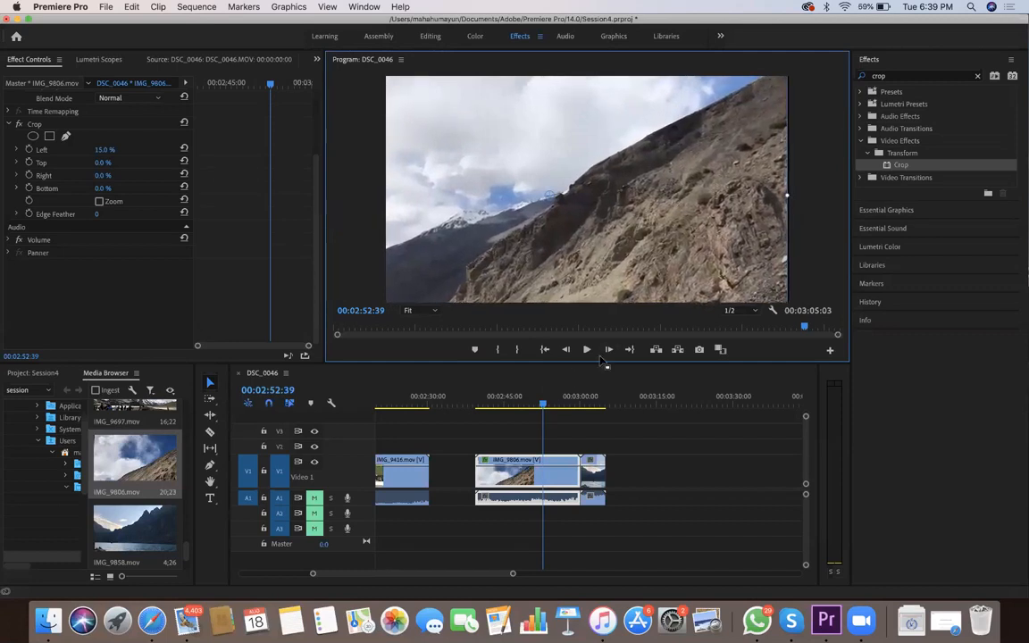
Cut off IMG_9806.mov after 00:02:52:39 and move IMG_9858.mov on V1 directly against its new end
key(c)
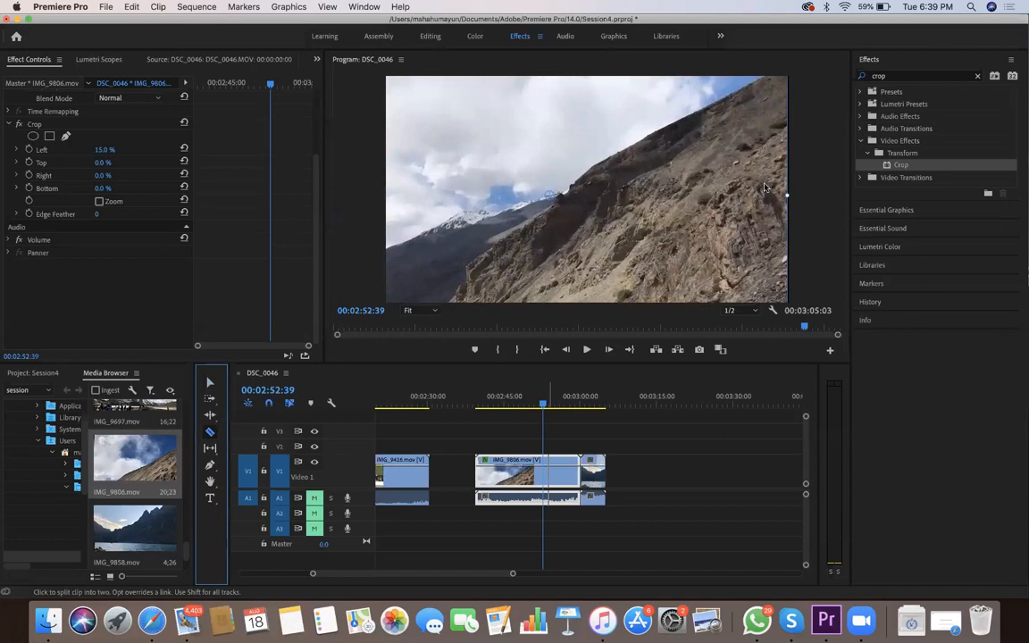
key(super+k)
key(v)
click(560, 473)
key(Delete)
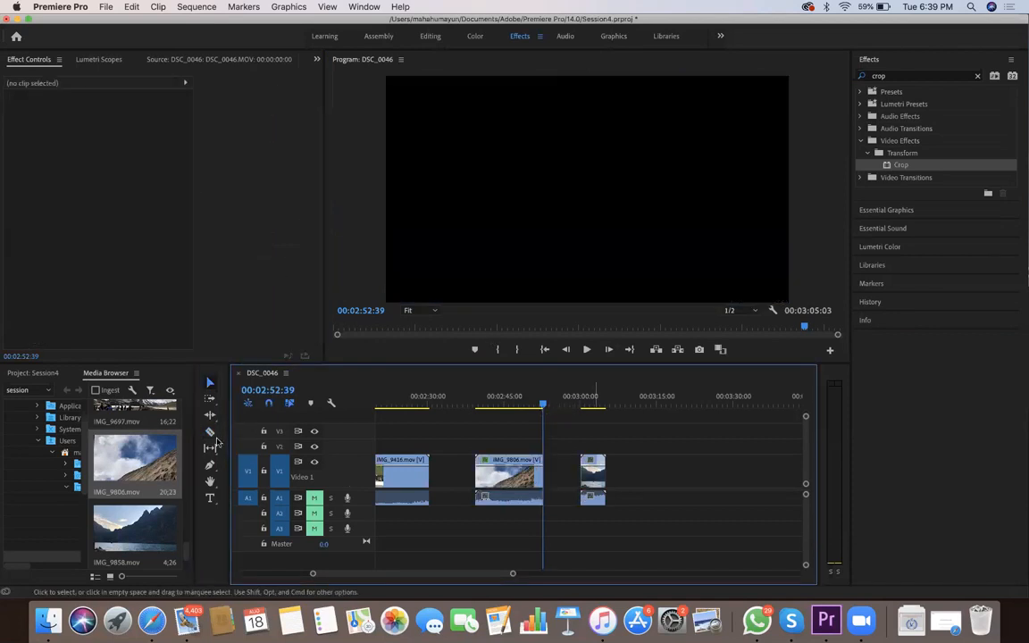
drag(587, 473, 548, 474)
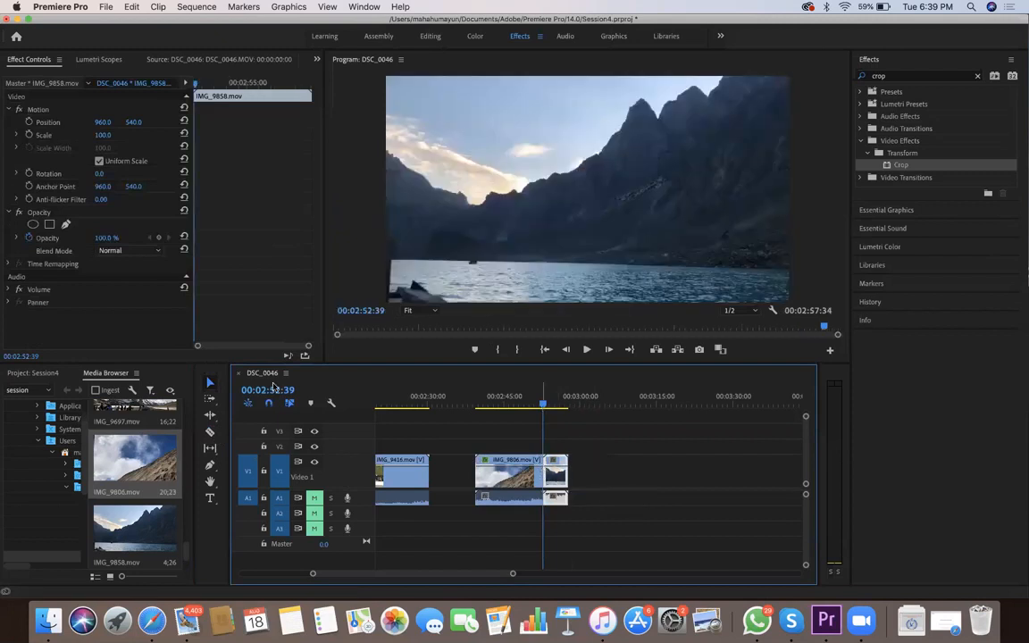
Add a Rotation keyframe of 0.0 to IMG_9806.mov at 00:02:44:36 and a second one of 45° at 00:02:46:14
drag(274, 389, 212, 386)
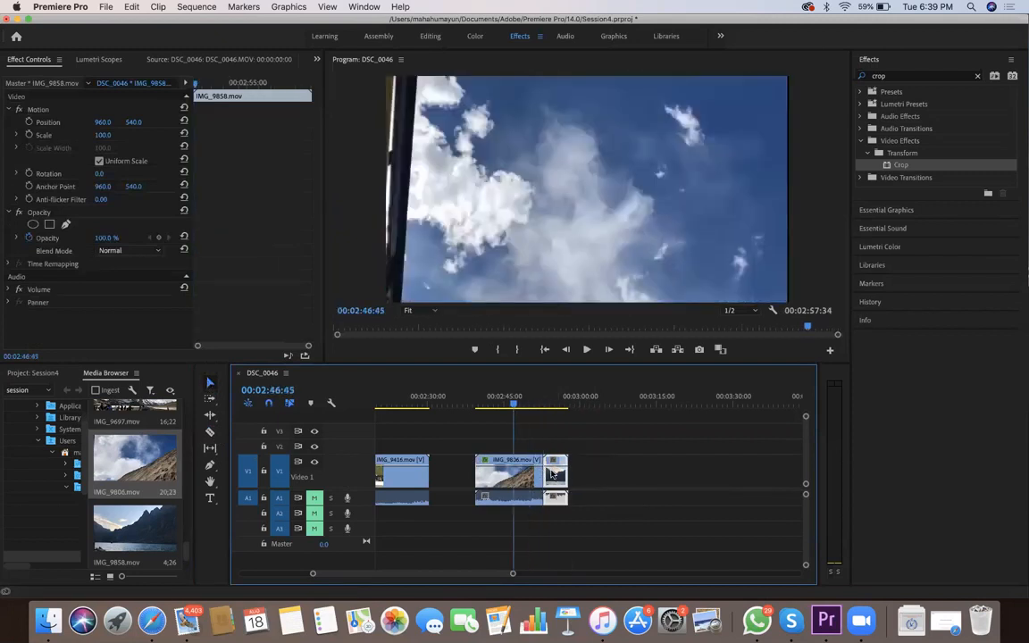
click(501, 405)
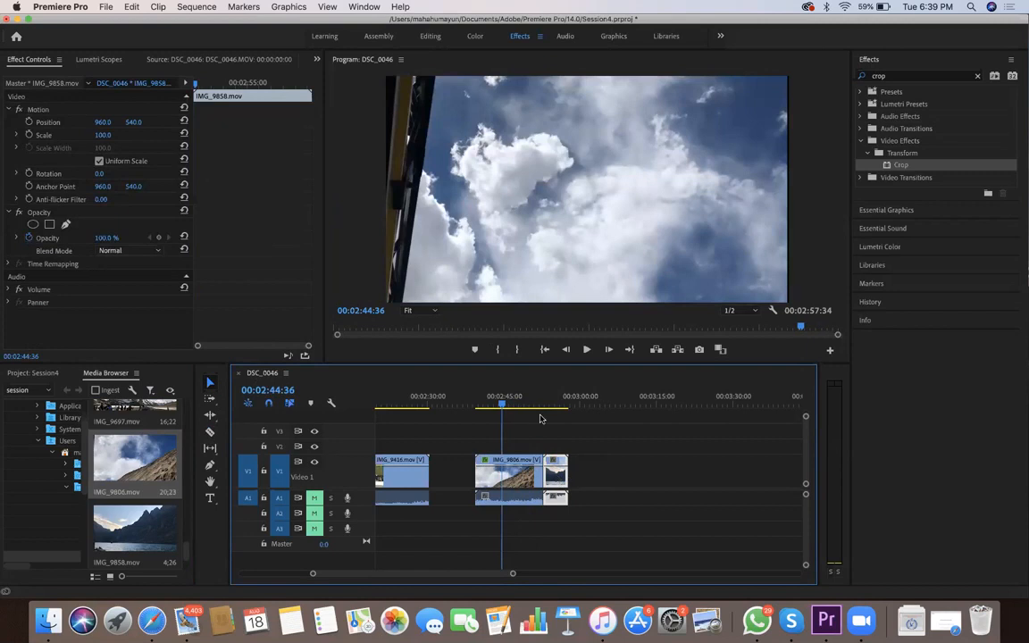
key(d)
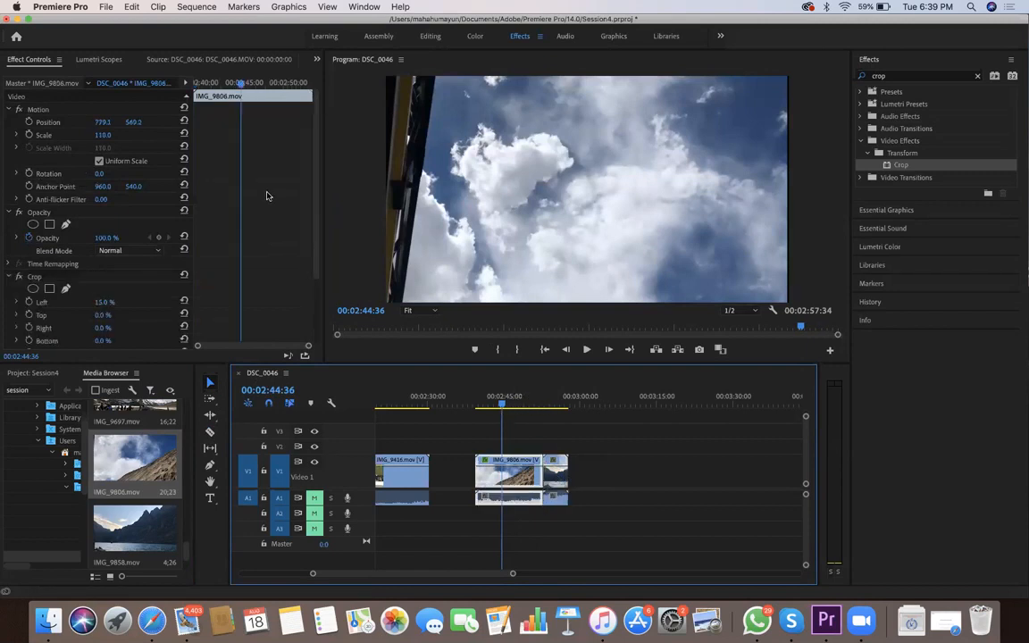
click(28, 173)
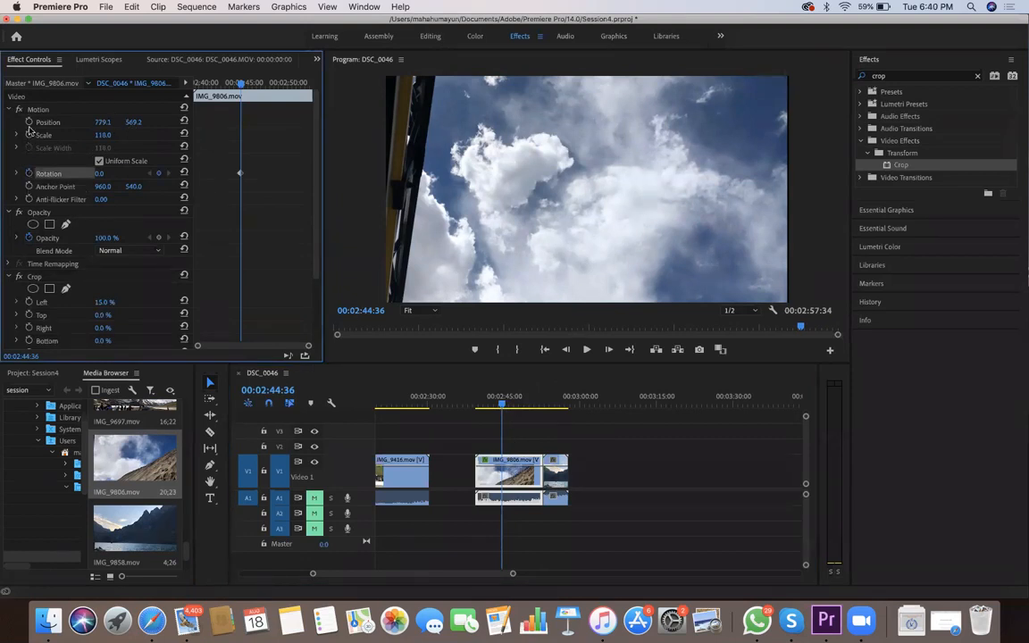
key(space)
click(109, 172)
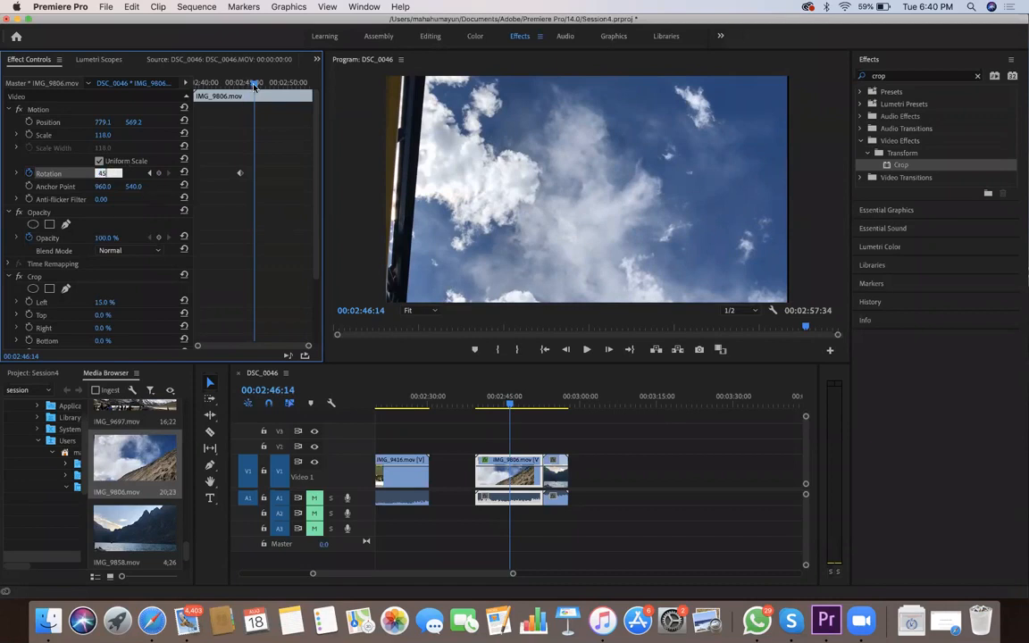
key(Return)
Add a 90° Rotation keyframe to IMG_9806.mov at 00:02:49:09, play past it and advance the playhead to 00:02:51:30
drag(255, 83, 280, 82)
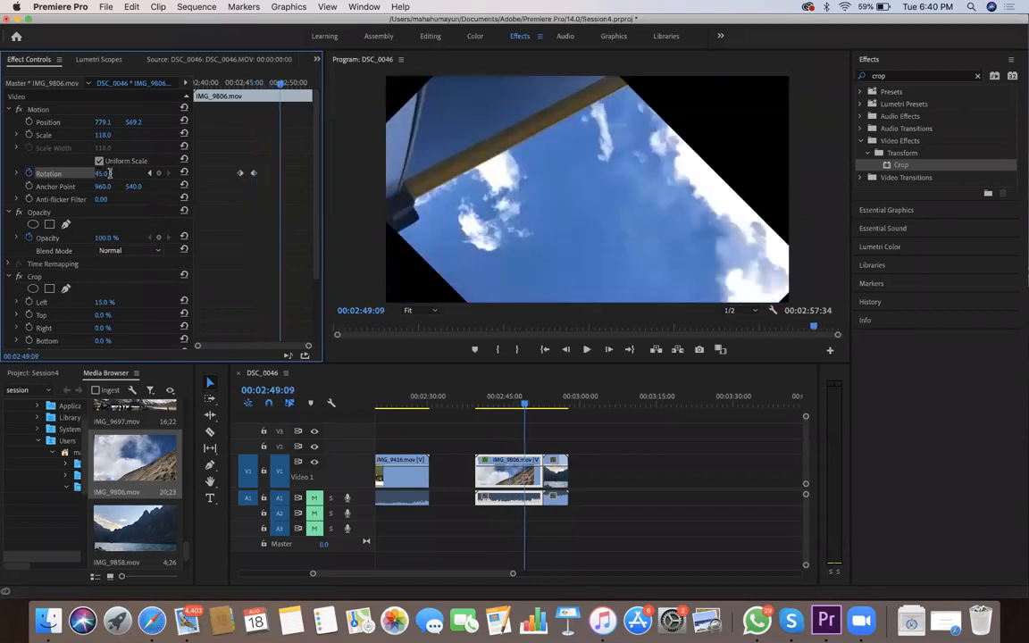
key(Return)
text(90)
key(Return)
key(space)
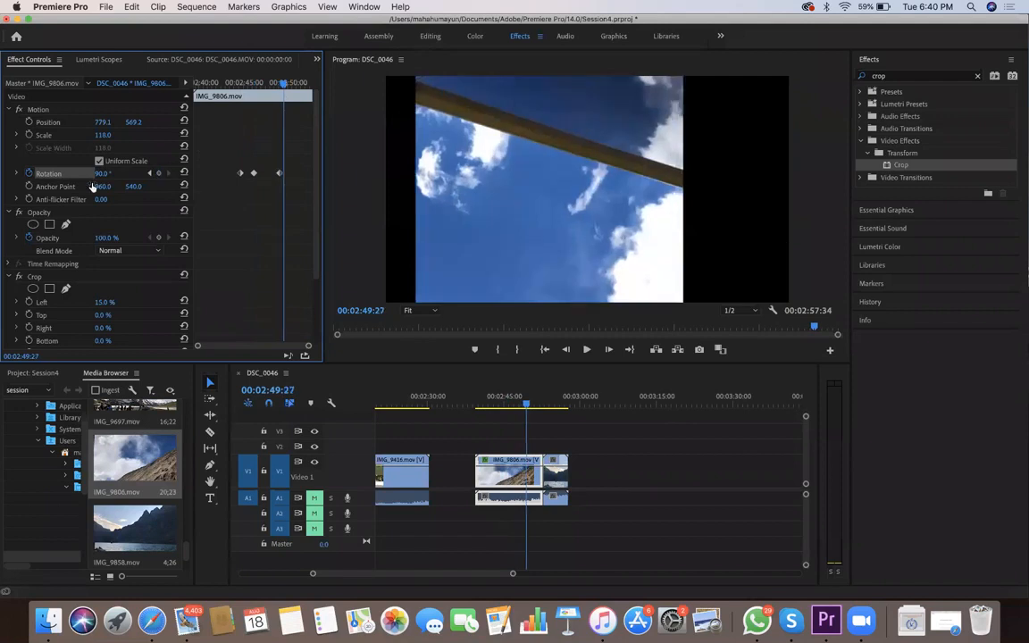
key(space)
key(Right)
key(Right)
key(Right)
key(Right)
key(Right)
key(Right)
key(Right)
key(Right)
key(Right)
key(Right)
key(Right)
key(Right)
key(Right)
key(Right)
key(Right)
key(Right)
key(Right)
key(Right)
key(Right)
key(Right)
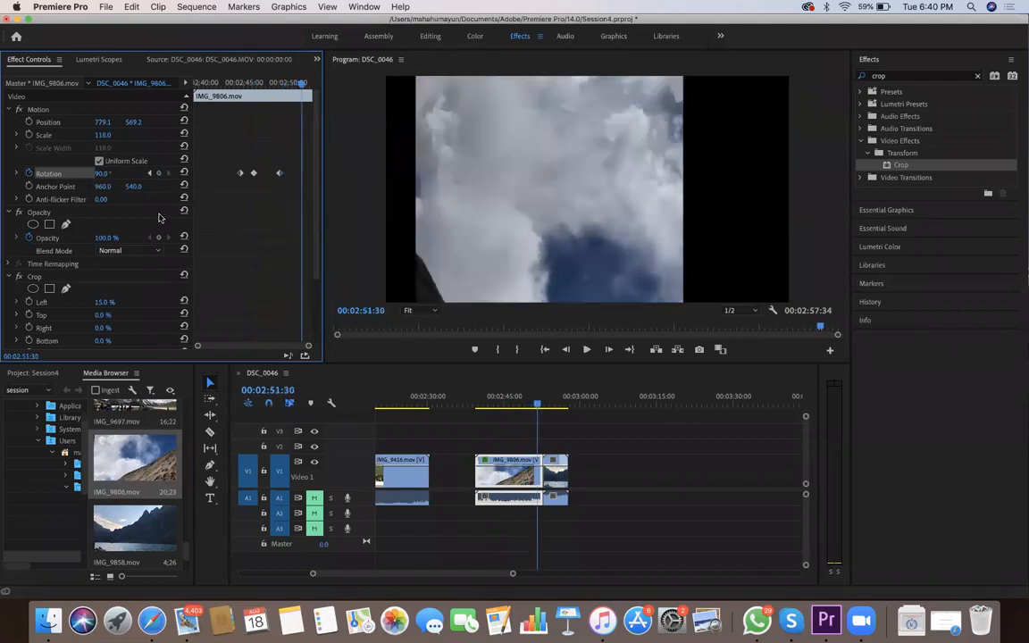
Add a 180° Rotation keyframe to IMG_9806.mov at 00:02:51:27 and play through the cut into the next clip
key(Left)
key(Left)
key(Left)
key(Left)
key(Left)
key(Left)
key(Left)
key(Left)
key(Left)
key(Left)
text(1)
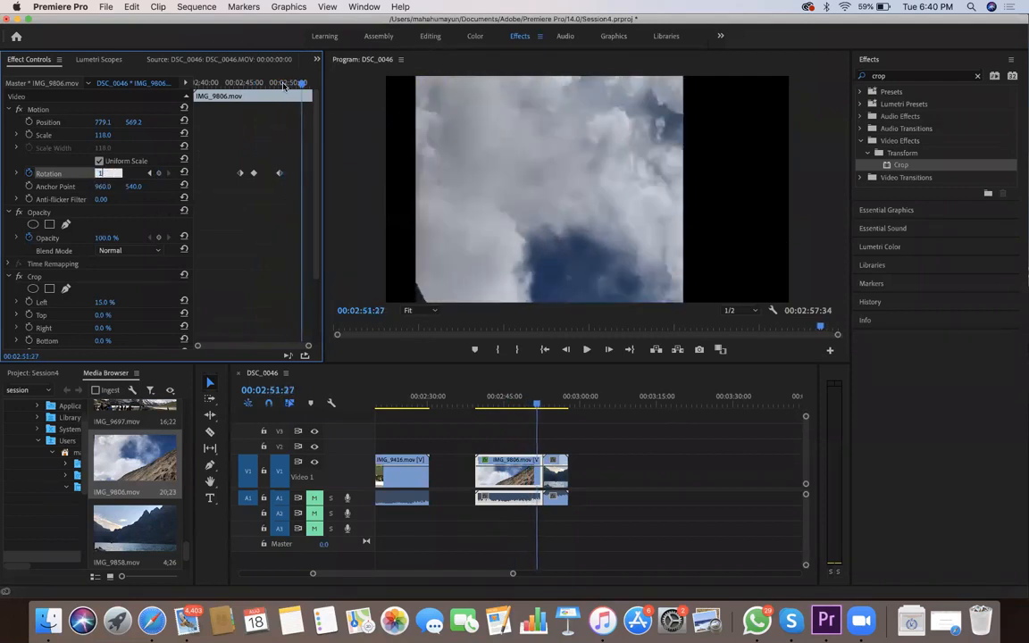
text(80)
key(Return)
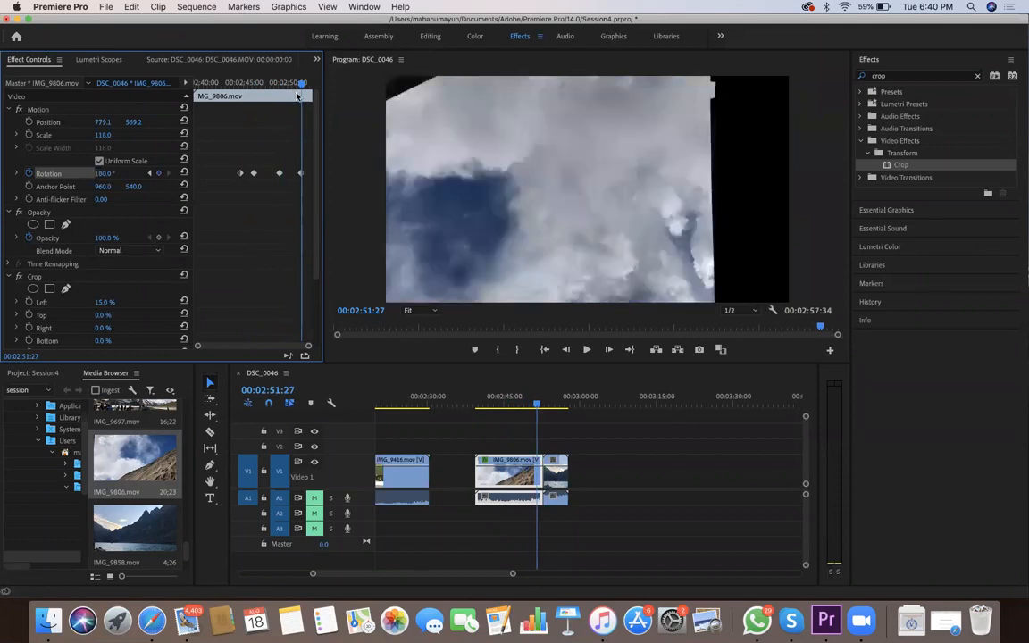
key(space)
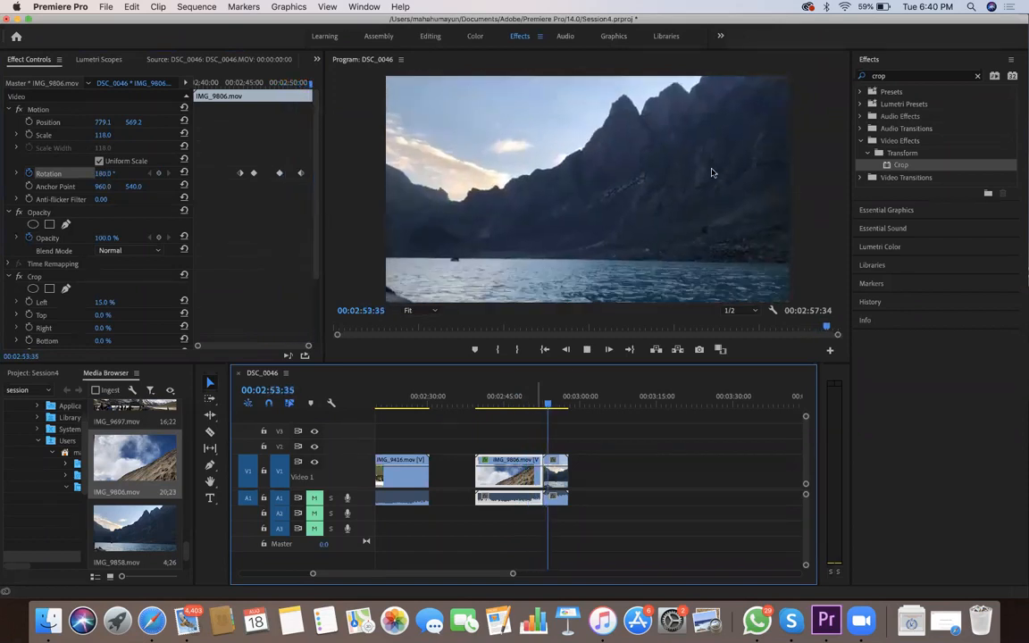
click(586, 349)
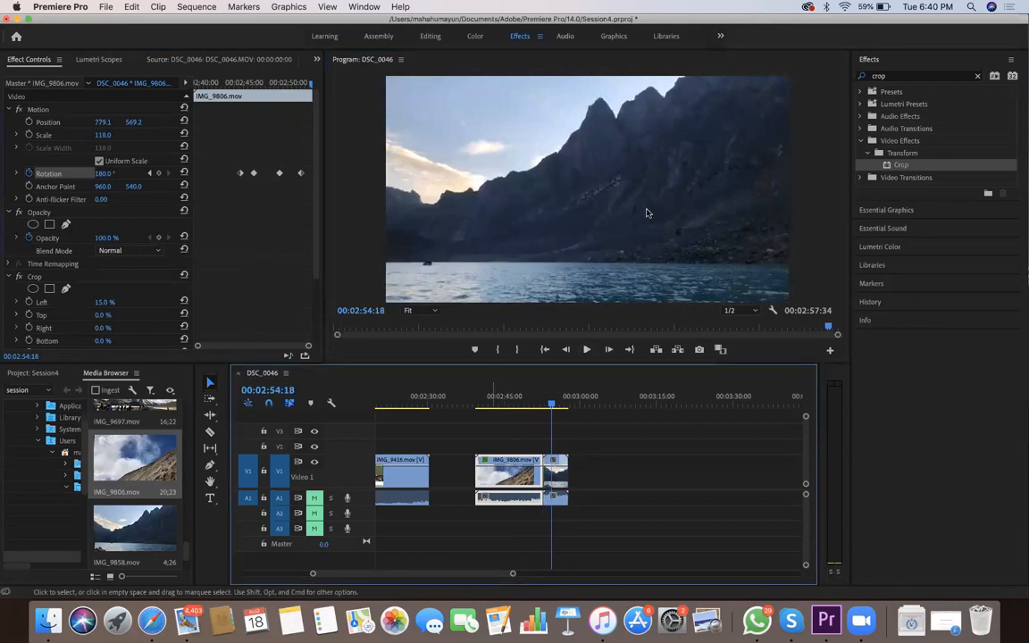
Enlarge IMG_9806.mov to a scale of 184.9, reposition it to 1164.3, 890.3, and play the rotation from the clip's start
click(559, 186)
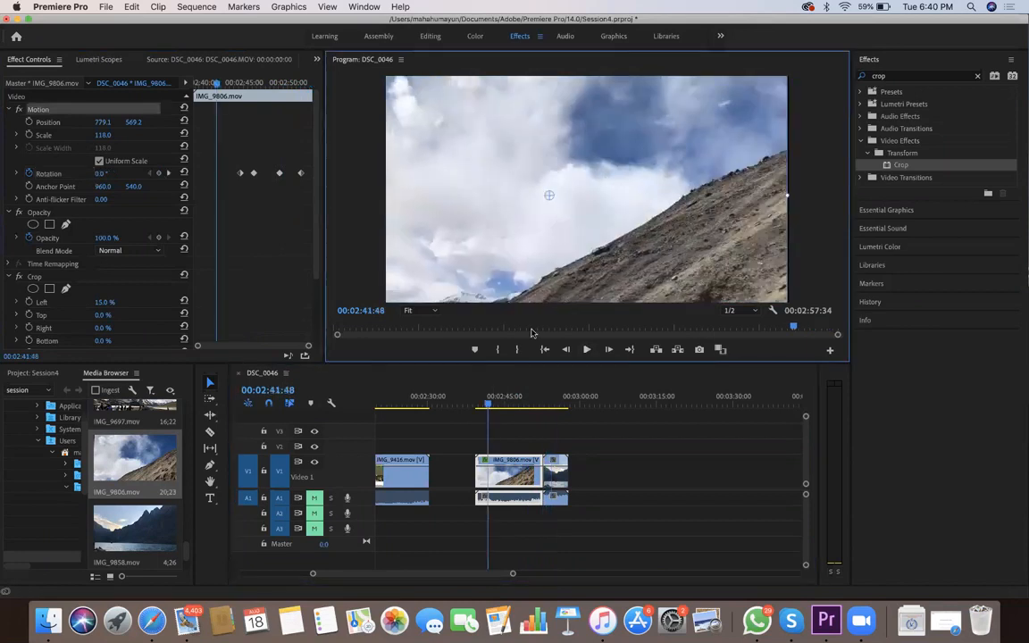
key(super+z)
key(super+z)
key(super+z)
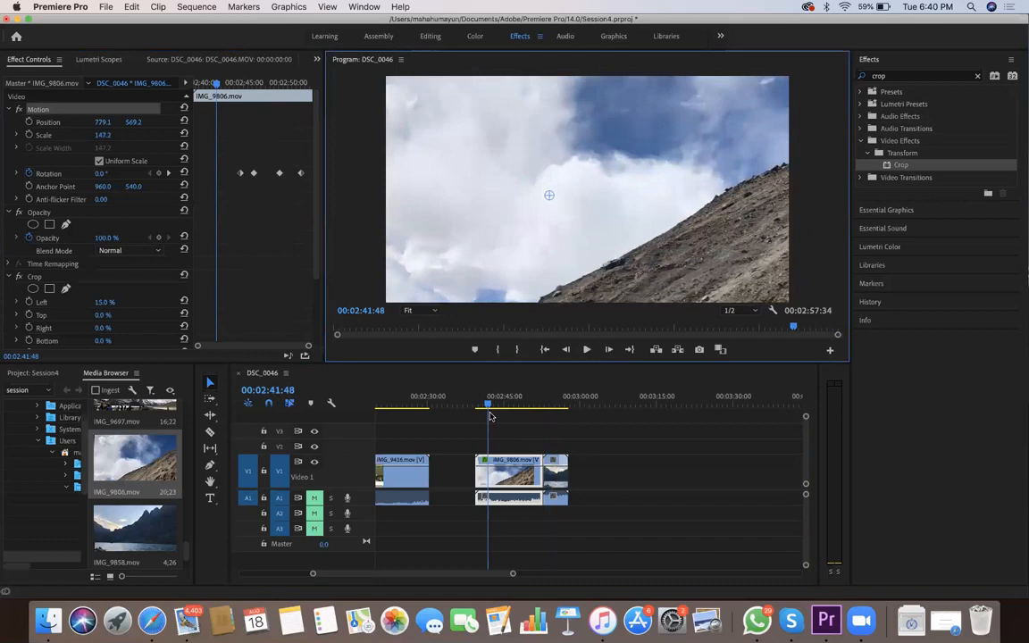
drag(547, 275, 628, 343)
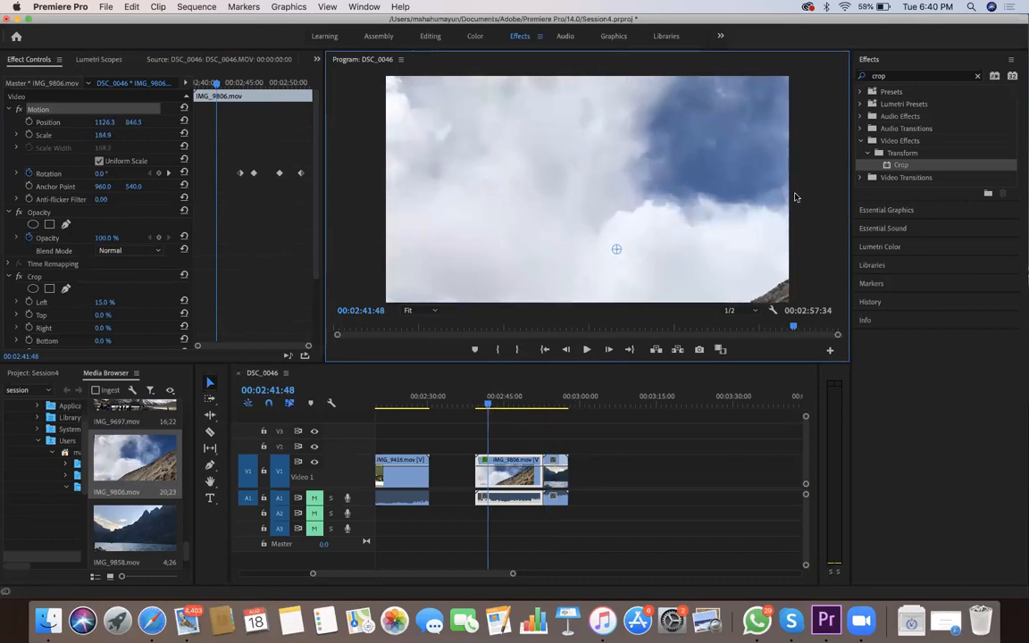
key(Up)
key(space)
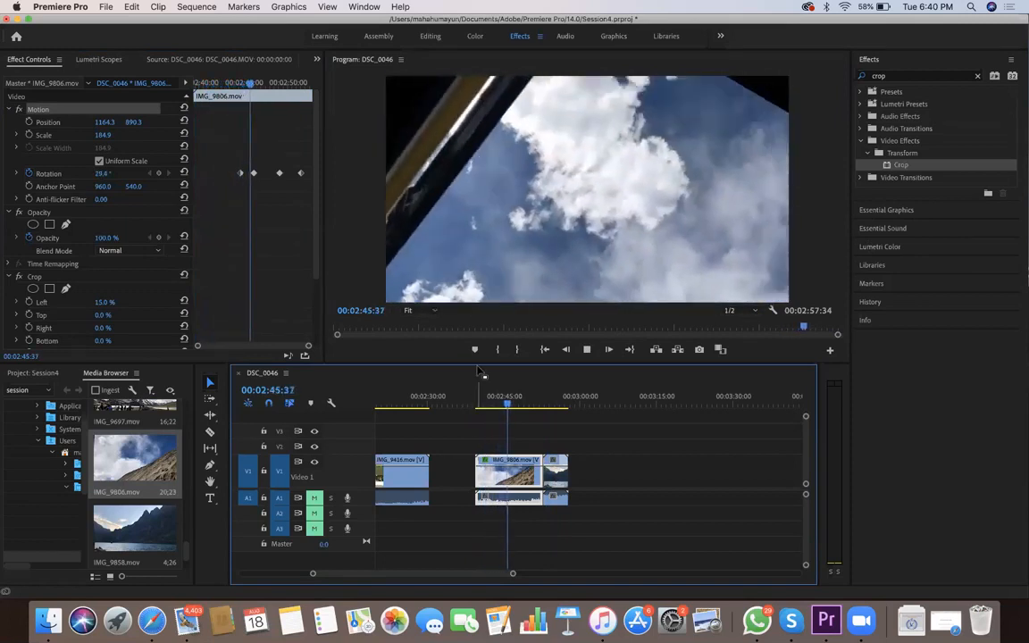
click(568, 205)
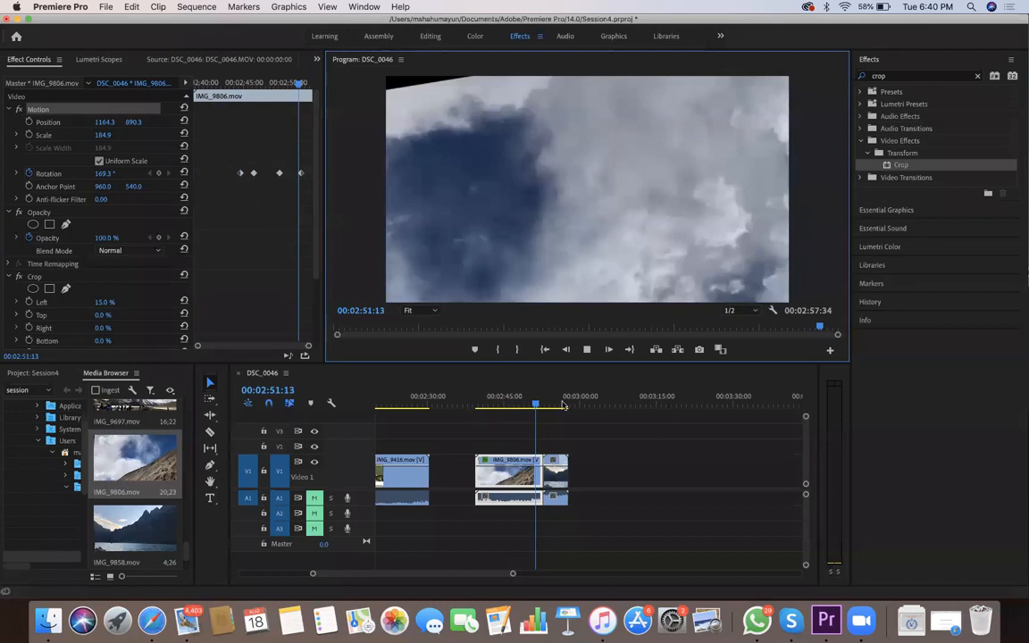
Place IMG_9687.mov on V1 after a gap following IMG_9858.mov, with IMG_9697.mov directly against its end
key(End)
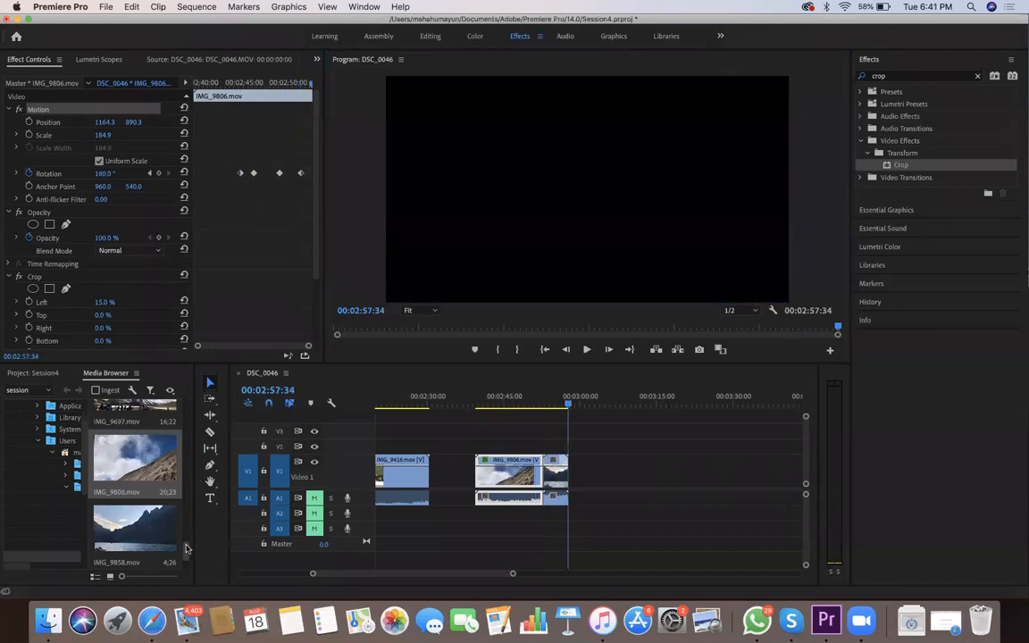
scroll(153, 494, up, 5)
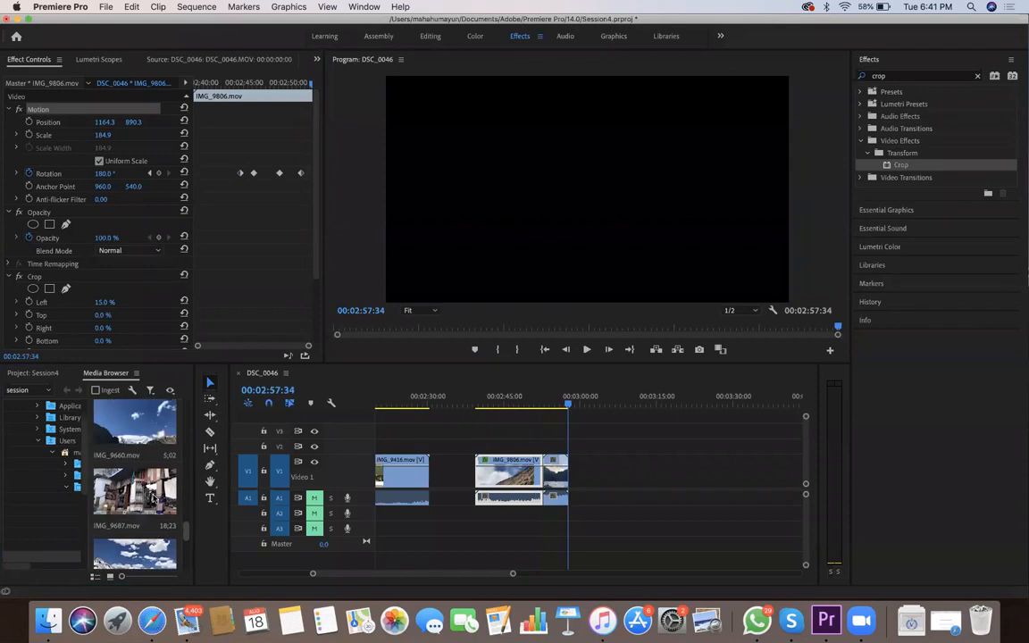
drag(150, 492, 690, 406)
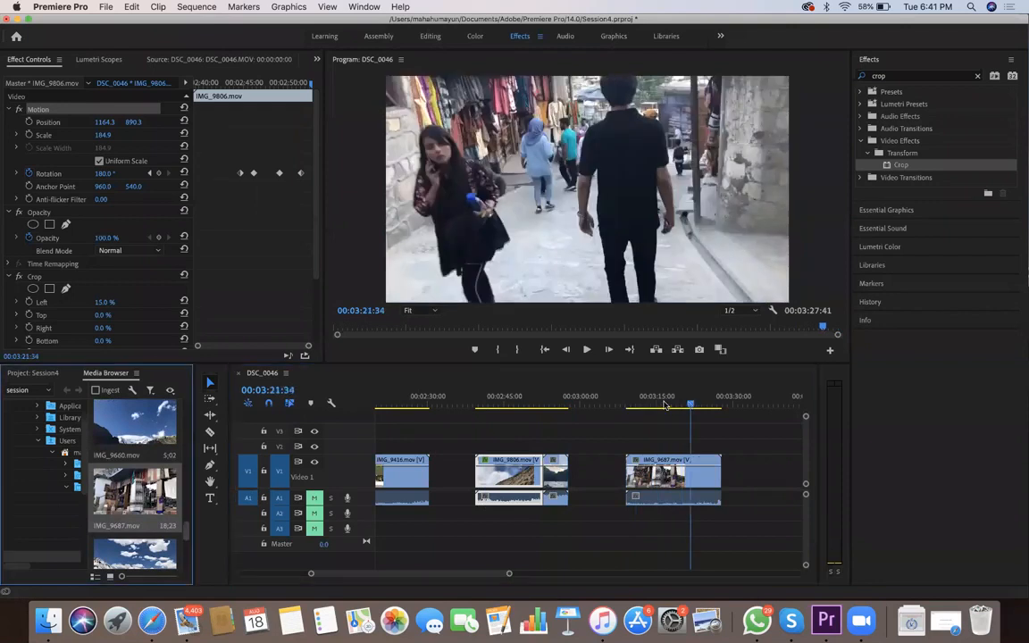
scroll(181, 483, down, 2)
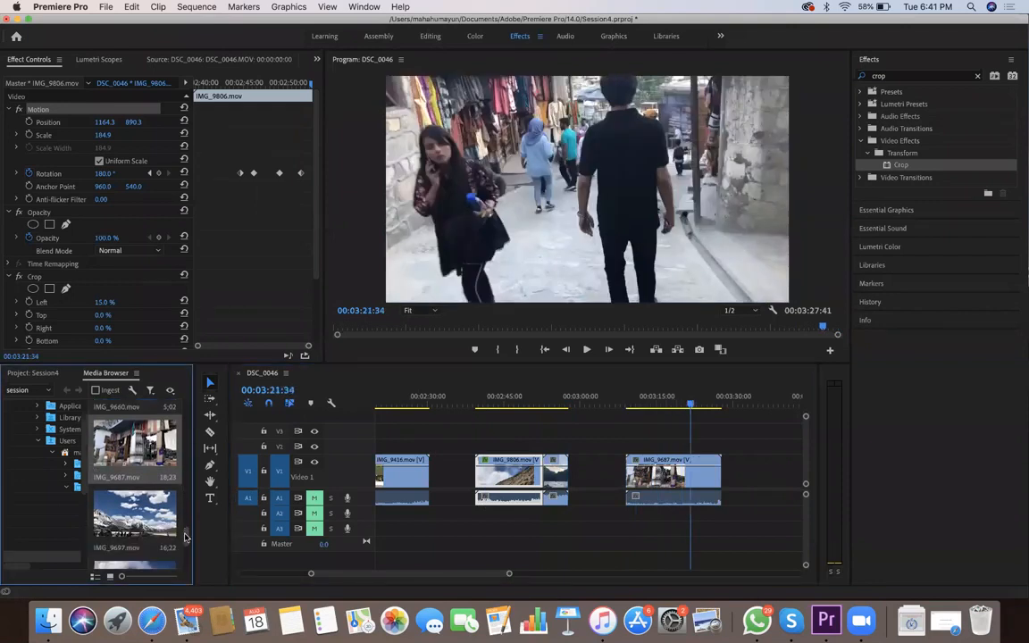
drag(125, 474, 718, 416)
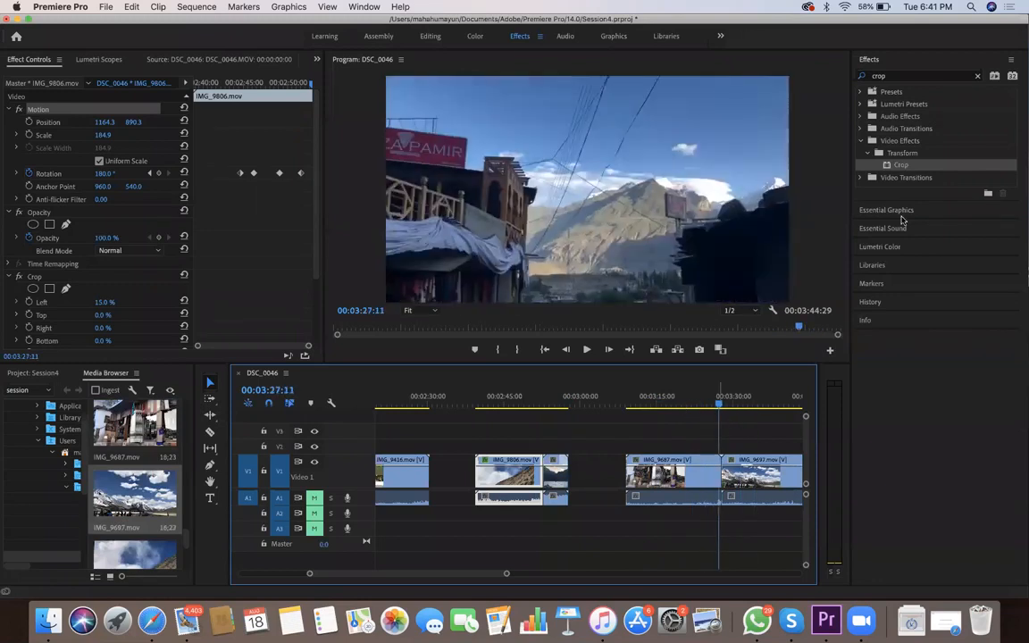
Apply the Cross Zoom video transition at the cut between IMG_9687.mov and IMG_9697.mov, accepting repeated frames
click(860, 142)
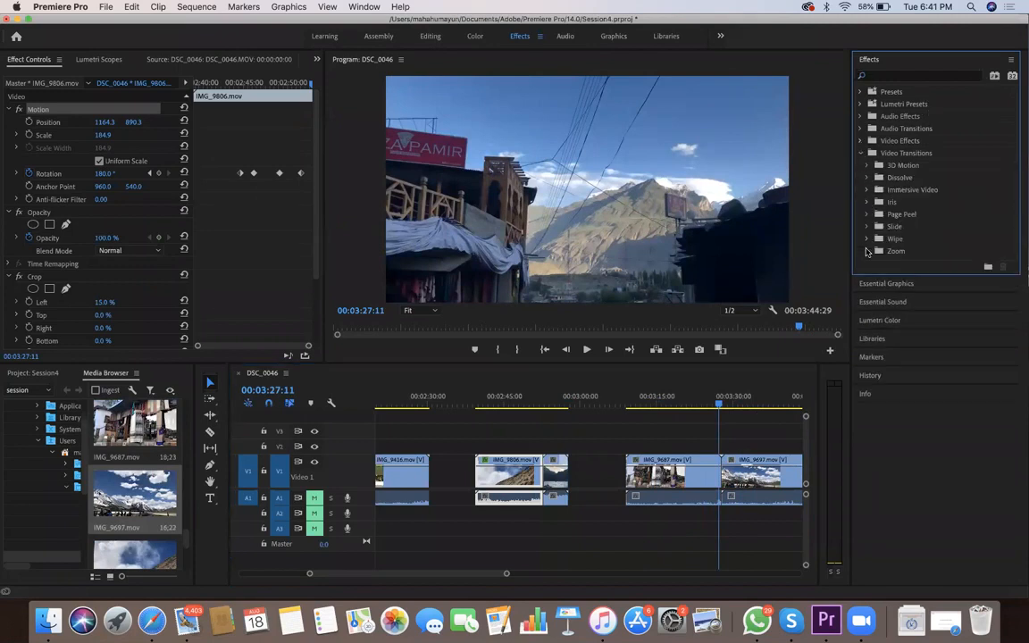
click(865, 251)
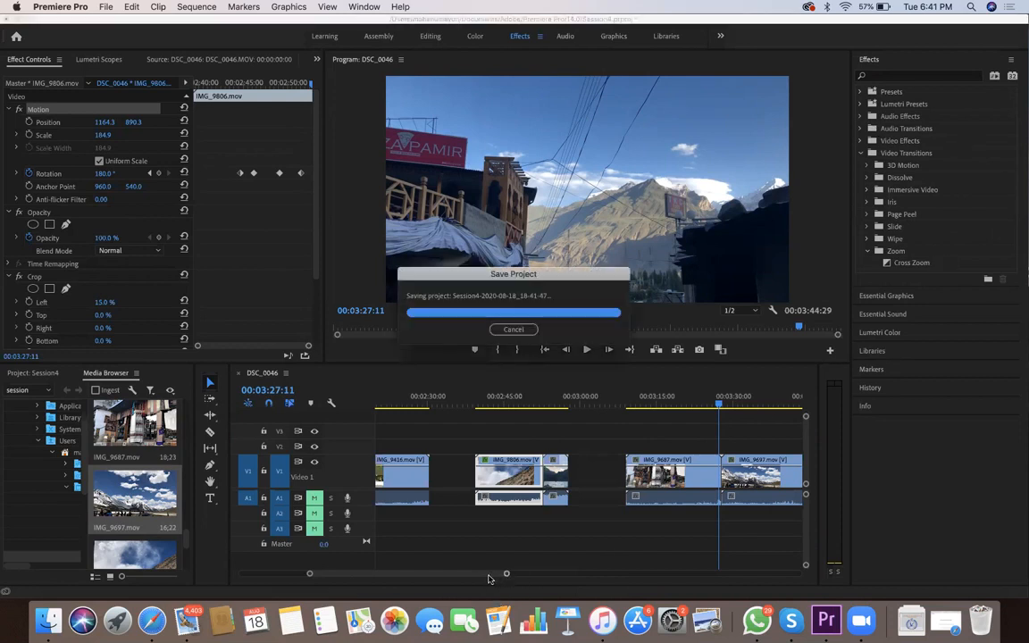
drag(505, 576, 465, 574)
drag(935, 266, 603, 488)
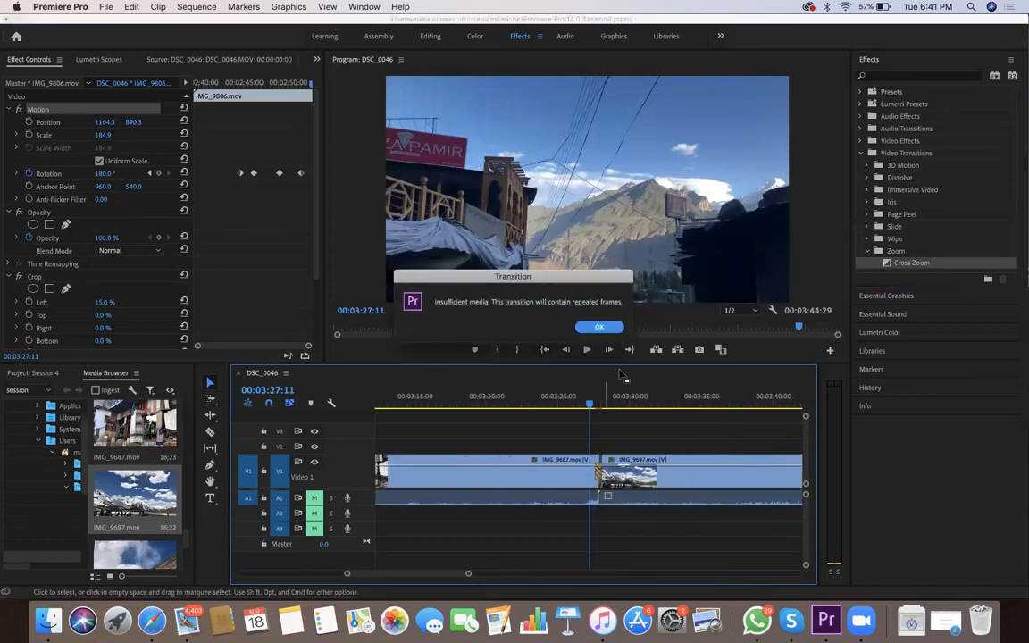
click(599, 328)
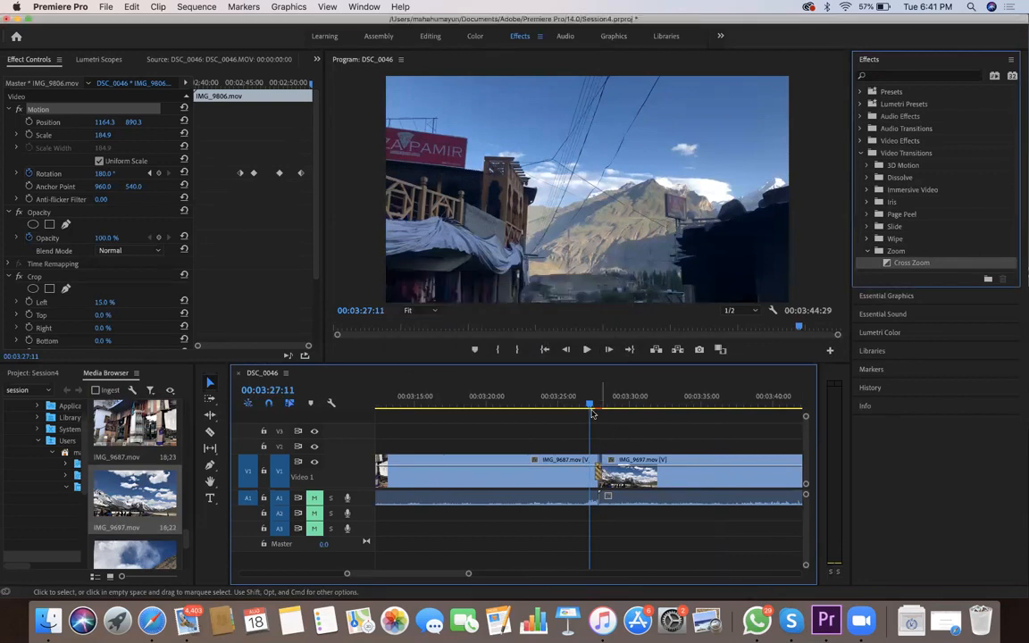
Play across the Cross Zoom between IMG_9687.mov and IMG_9697.mov twice to check the transition
drag(594, 408, 589, 409)
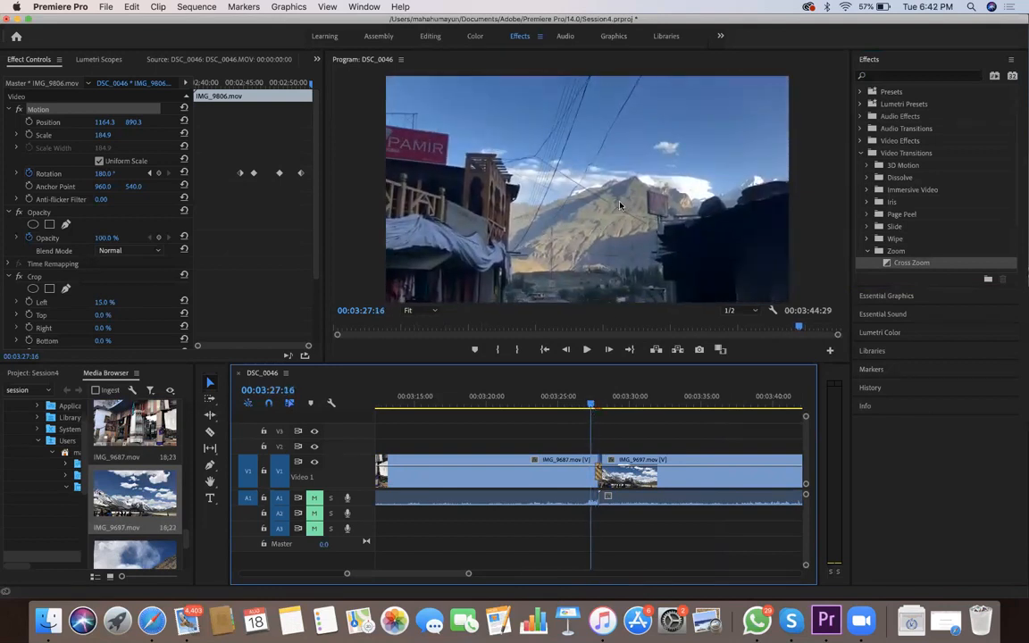
key(space)
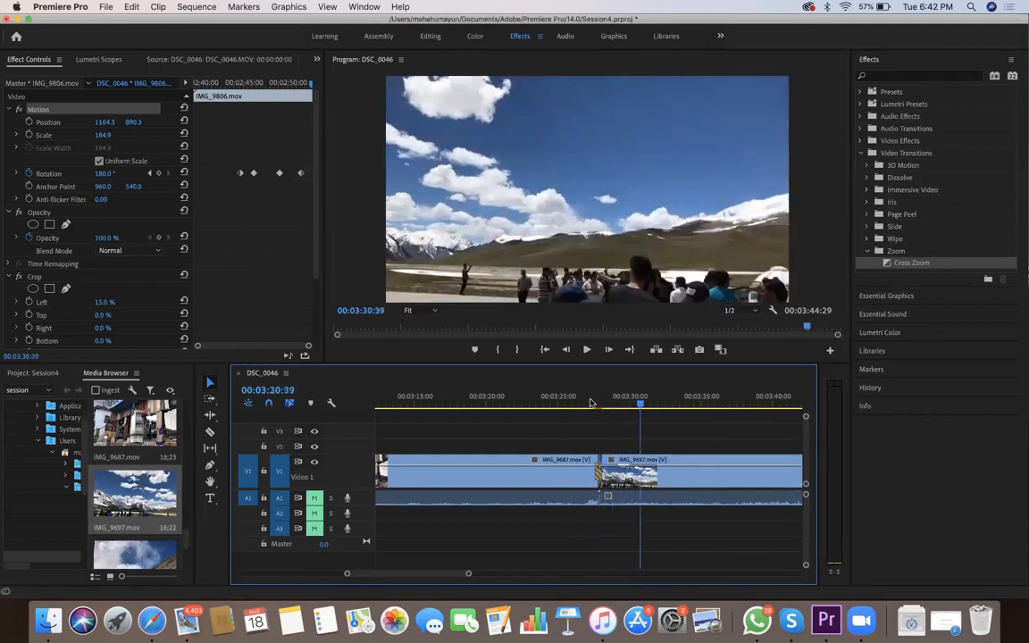
click(590, 397)
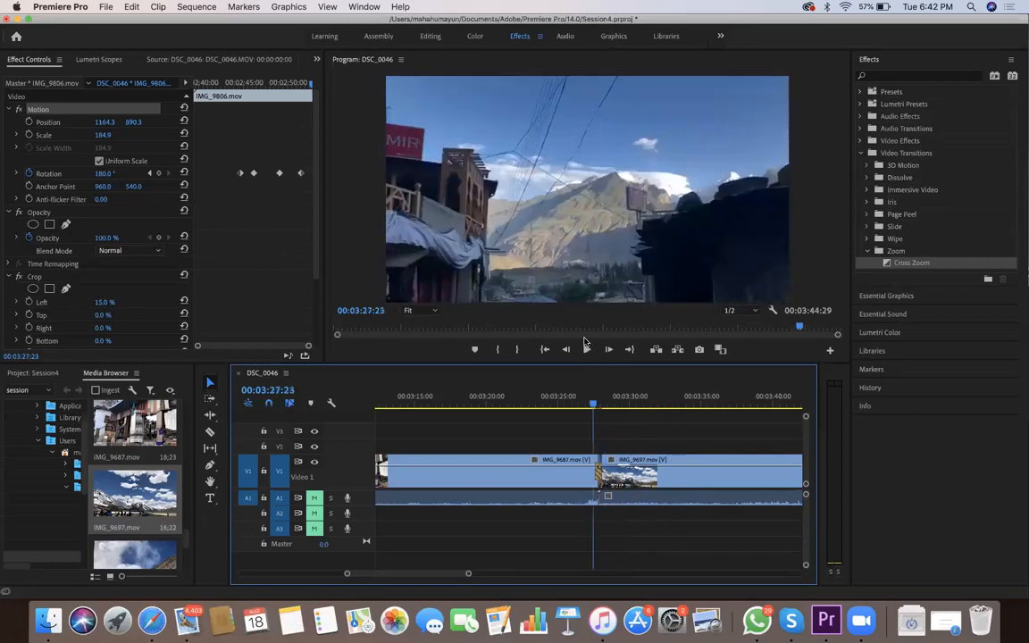
click(586, 348)
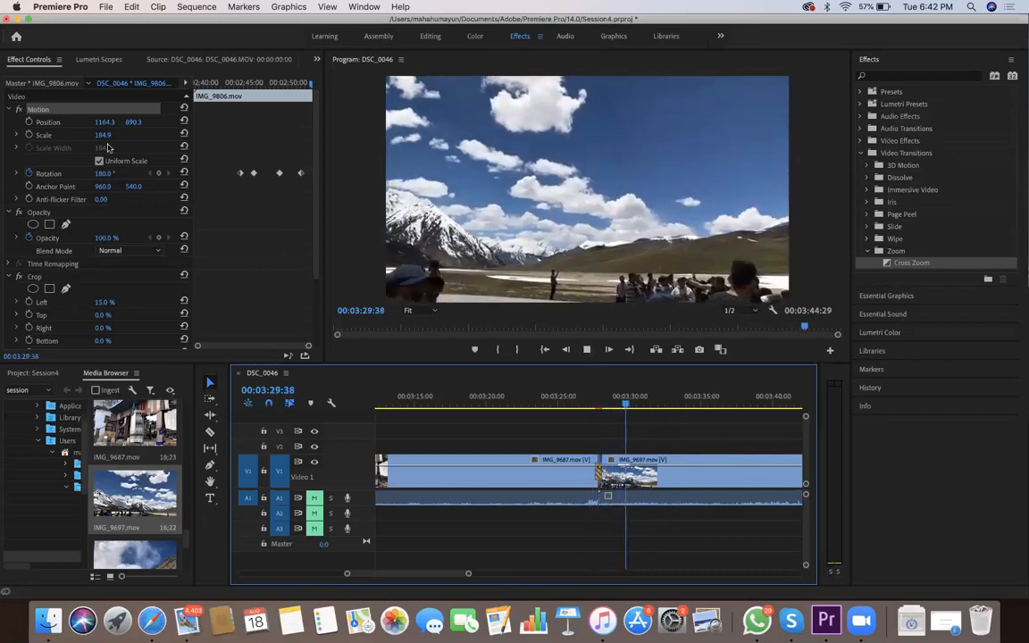
click(324, 101)
click(102, 105)
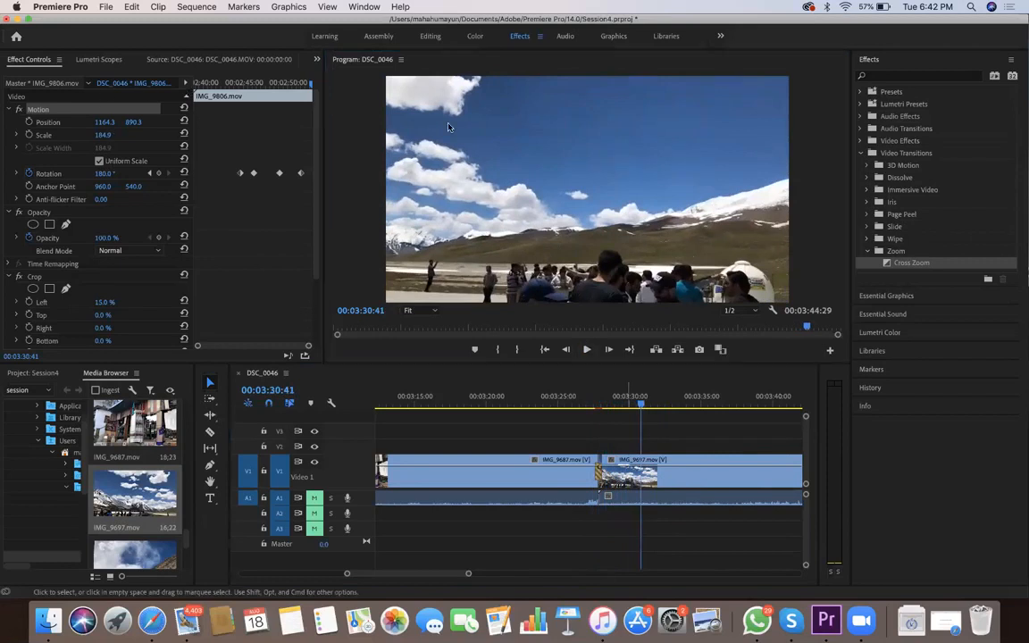
Shift the Cross Zoom transition's zoom centre on image A toward its left side and on image B near its right edge
click(628, 483)
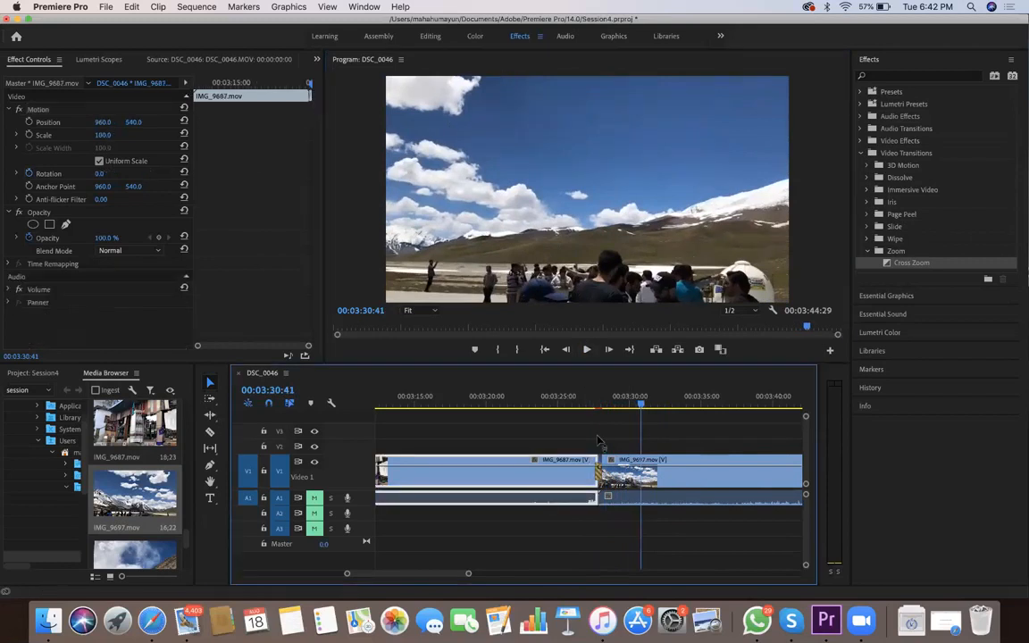
click(222, 59)
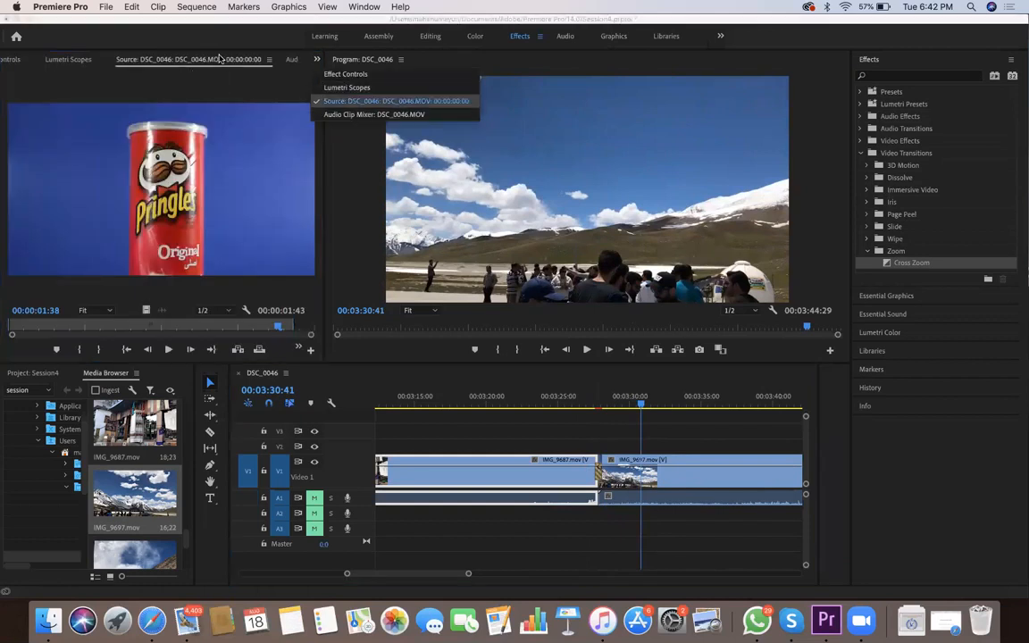
click(339, 73)
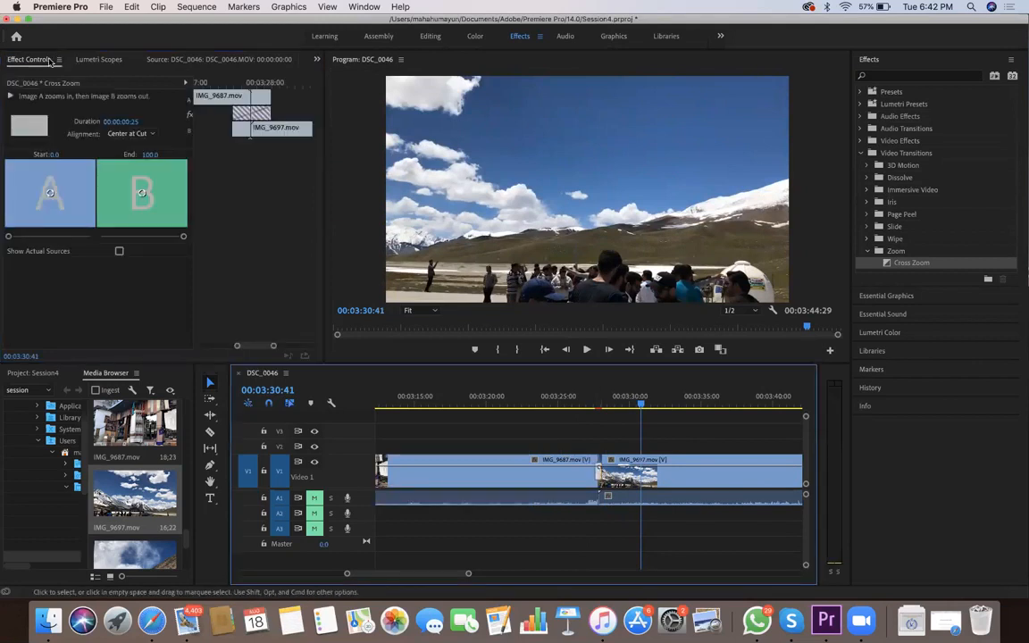
click(537, 472)
click(600, 473)
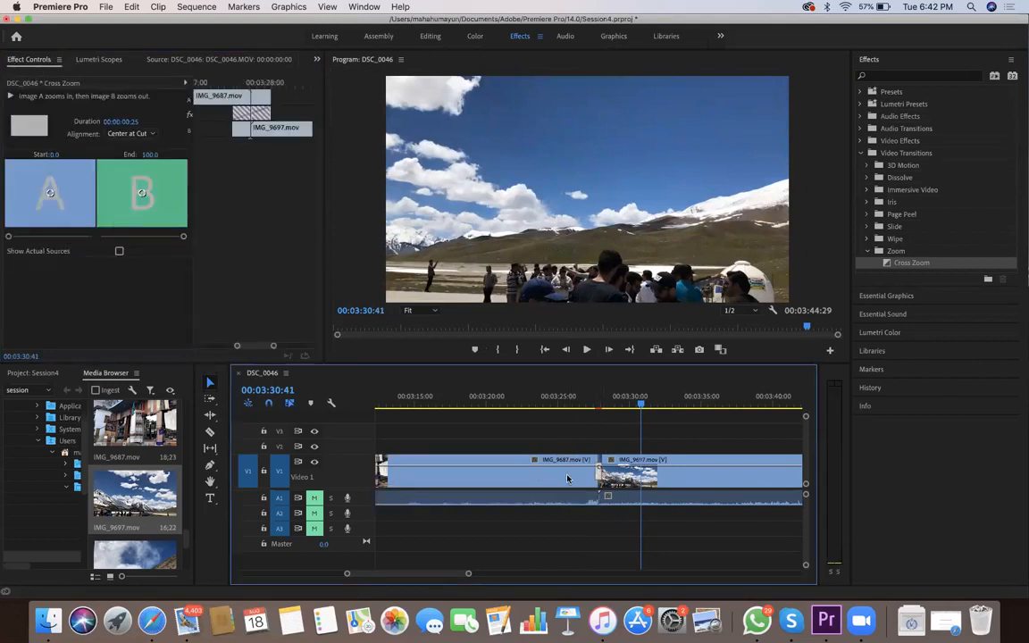
mouse_move(142, 193)
mouse_down()
mouse_move(145, 183)
mouse_move(138, 195)
mouse_up()
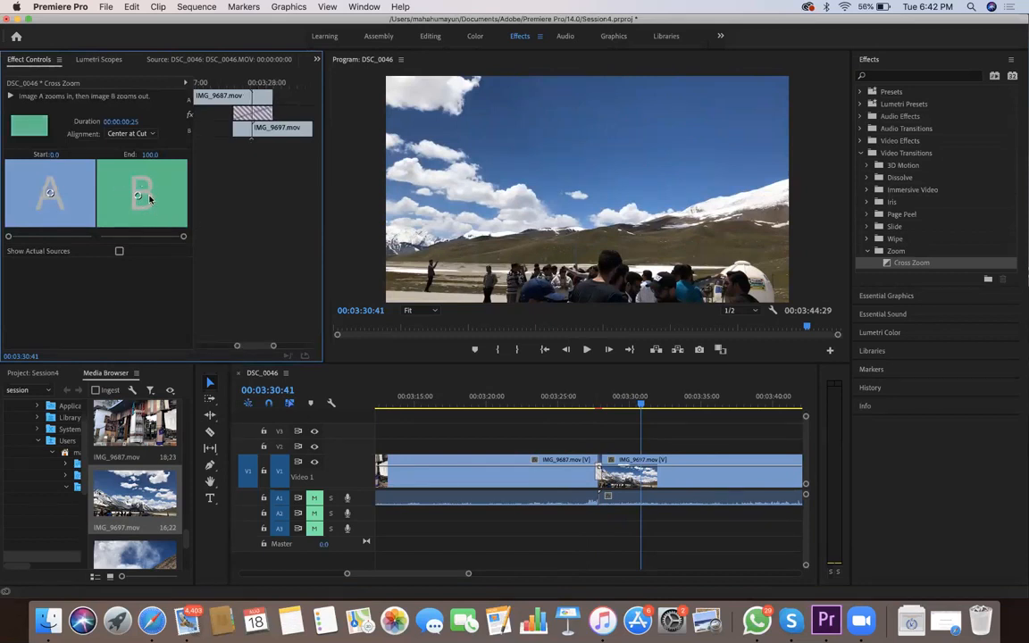
drag(640, 404, 580, 404)
drag(50, 193, 34, 192)
mouse_move(137, 195)
mouse_down()
mouse_move(175, 198)
mouse_move(179, 209)
mouse_move(175, 191)
mouse_move(176, 201)
mouse_up()
drag(580, 403, 620, 403)
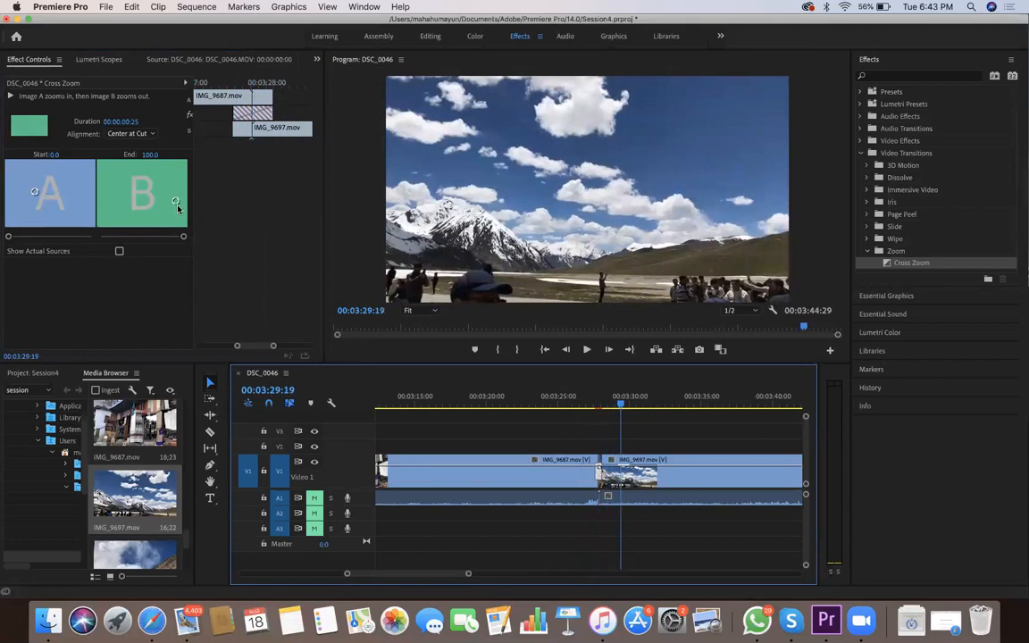
Try to set the Cross Zoom transition's duration to 15 frames
click(122, 121)
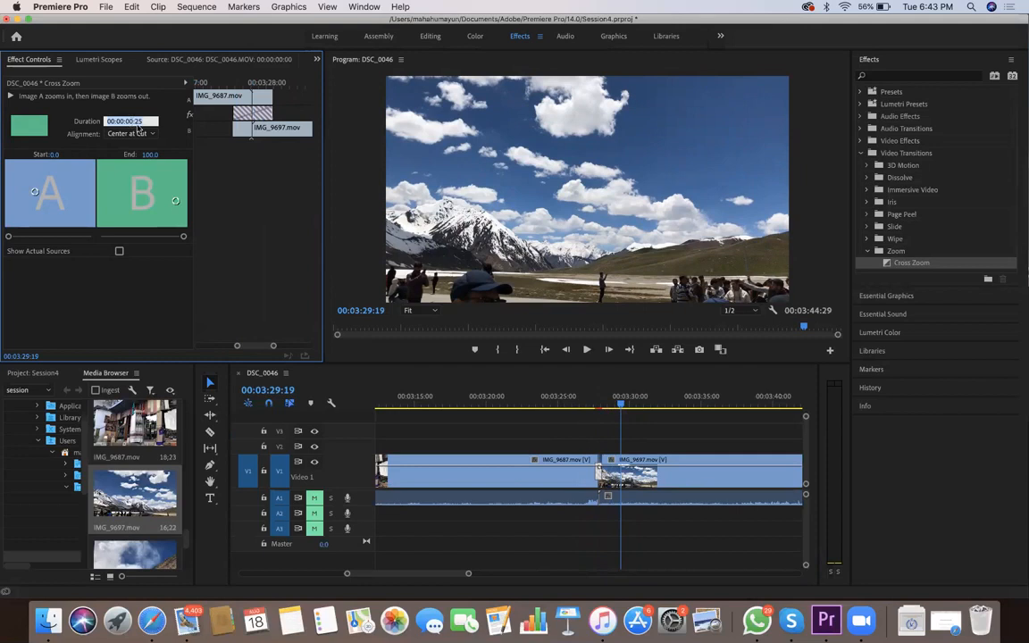
click(256, 150)
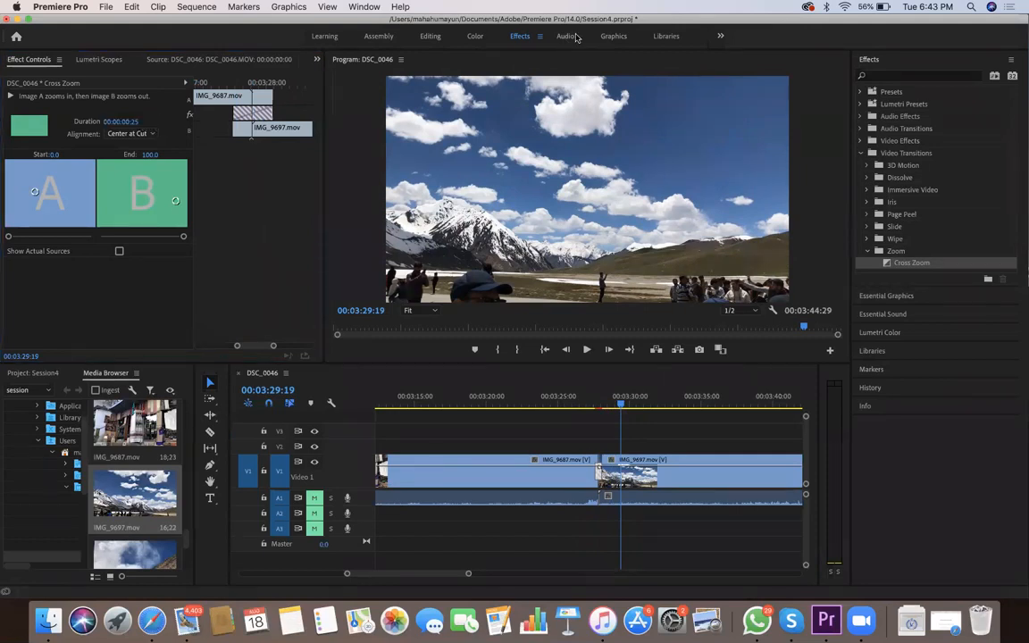
key(Tab)
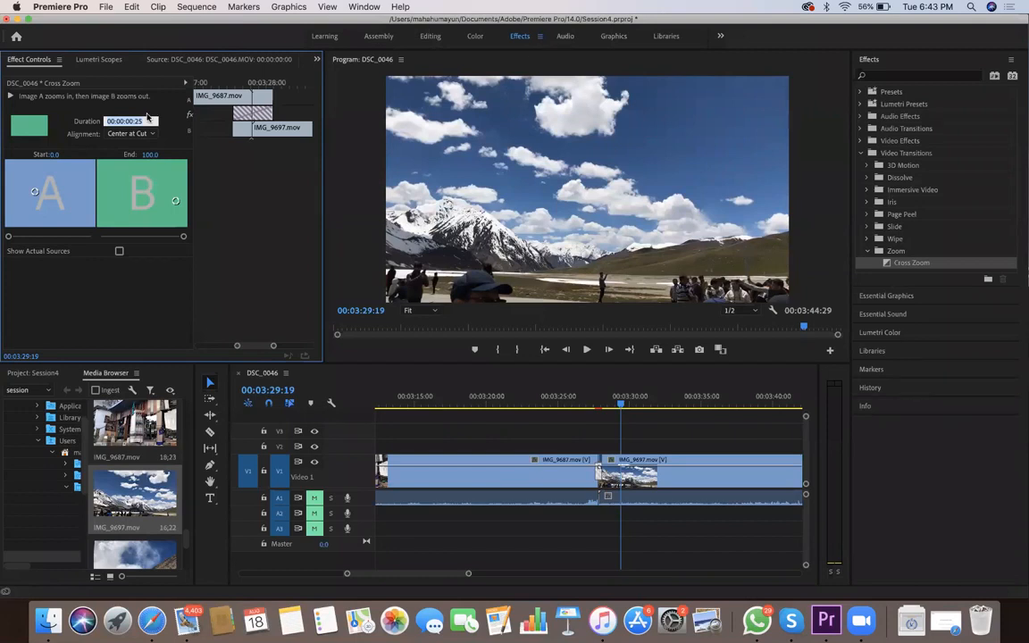
text(15)
key(Return)
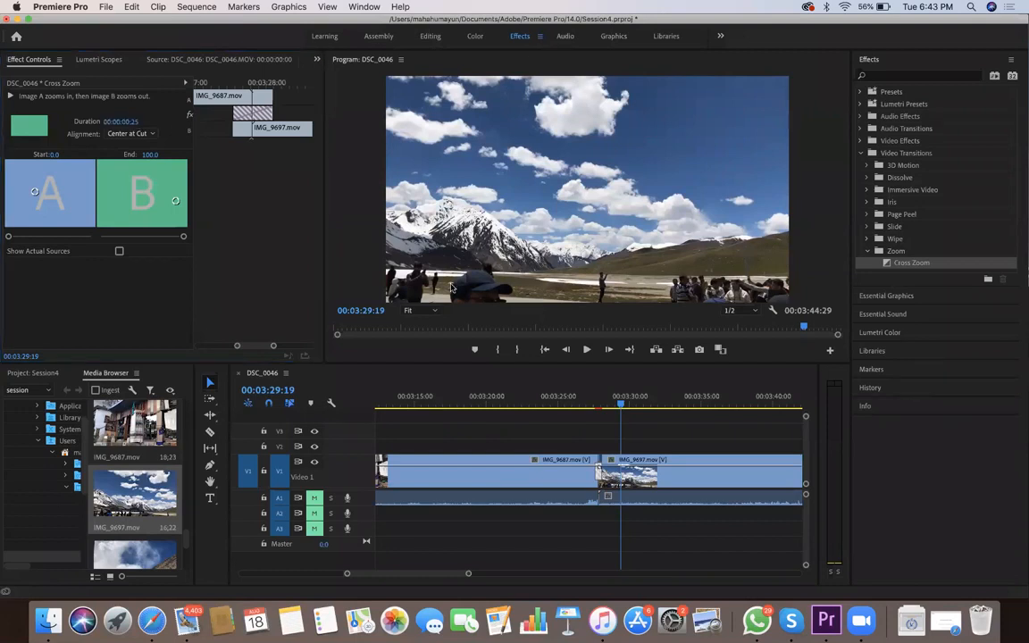
click(122, 121)
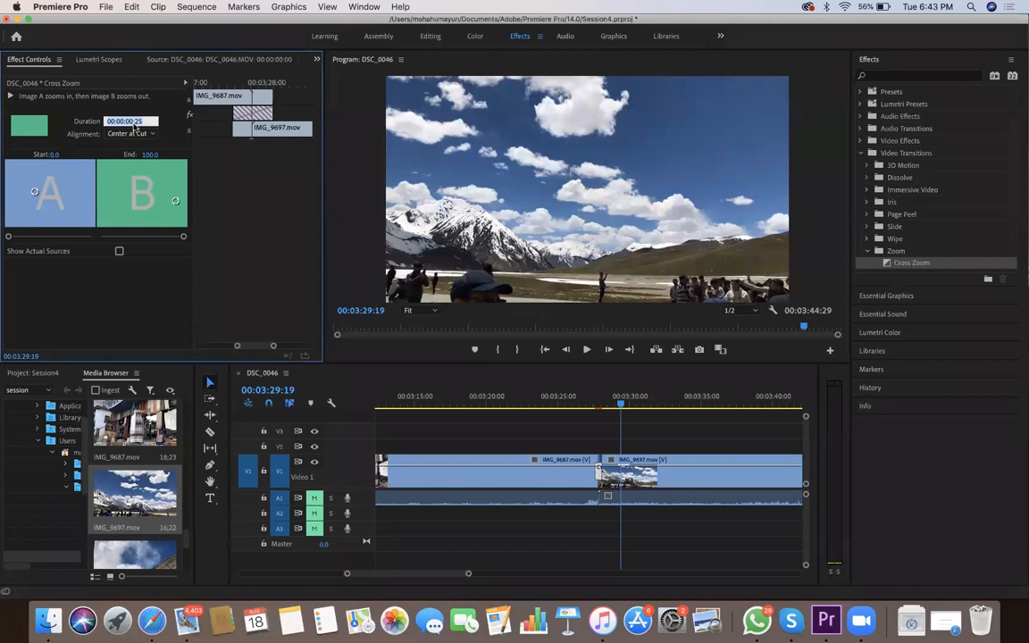
click(133, 133)
click(140, 134)
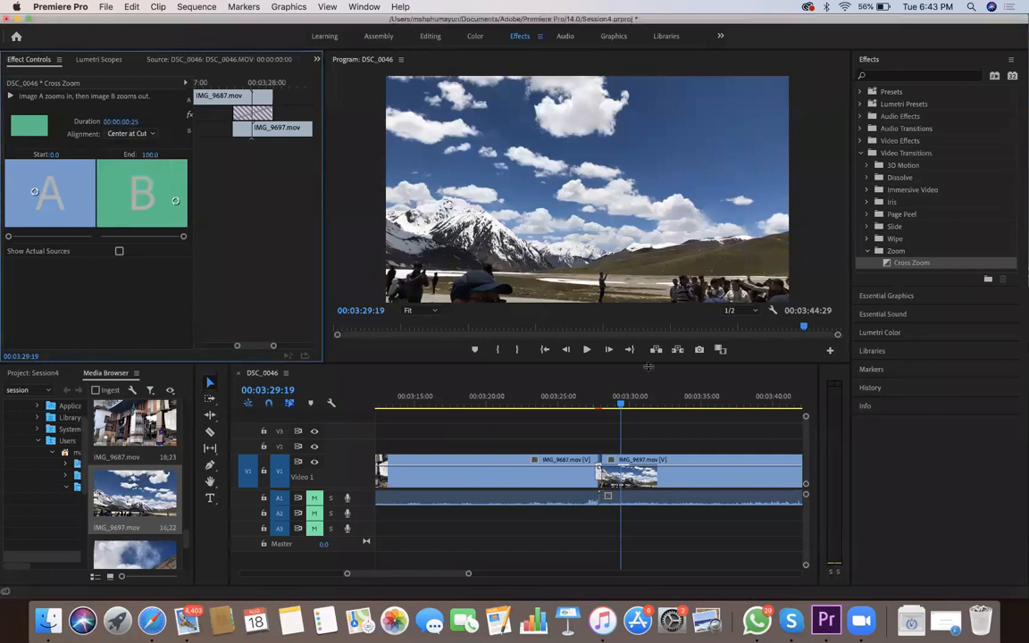
Delete the Cross Zoom transition between IMG_9687.mov and IMG_9697.mov
click(600, 404)
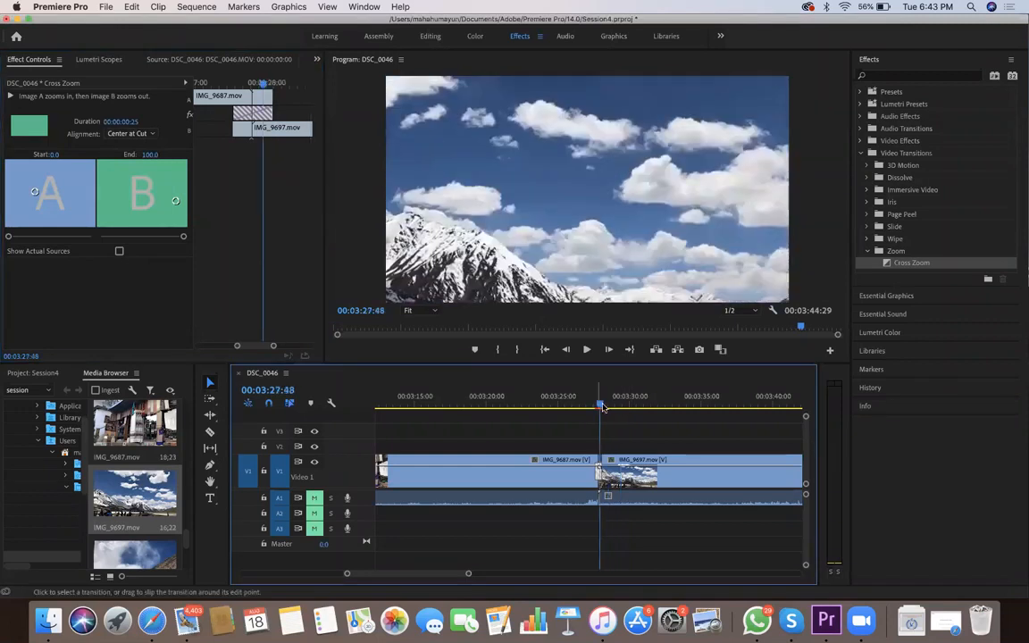
key(Delete)
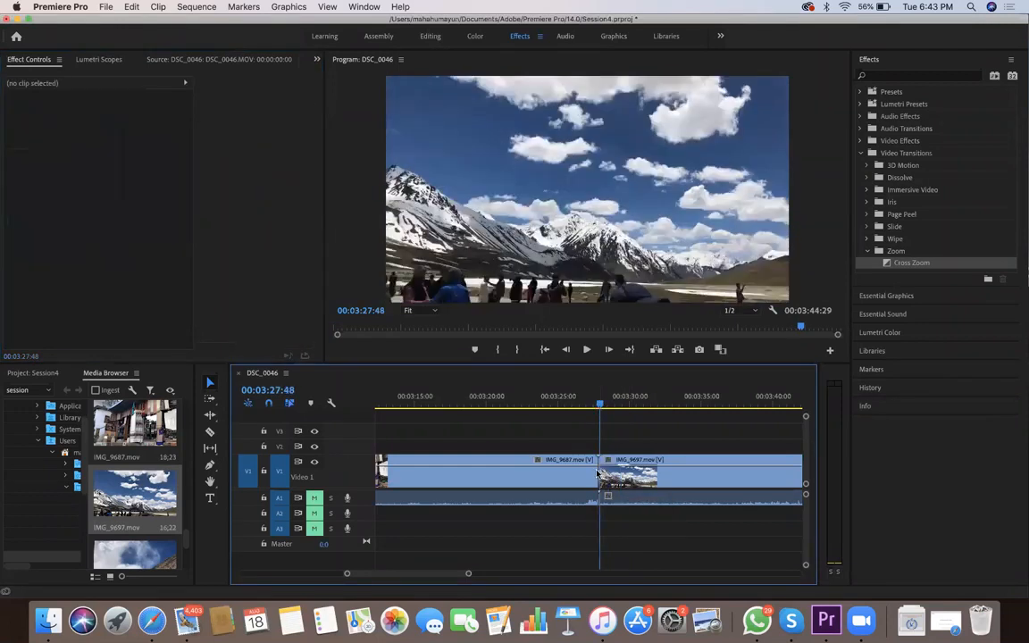
click(866, 251)
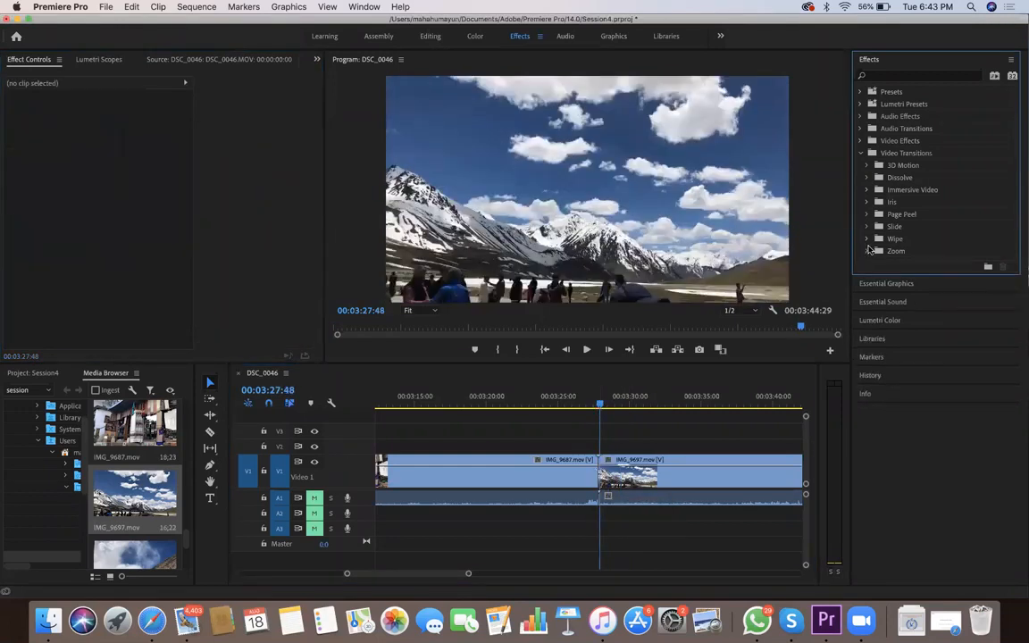
Apply a Gradient Wipe with raised softness at the cut between IMG_9687.mov and IMG_9697.mov, accepting repeated frames
click(865, 227)
click(866, 227)
click(865, 238)
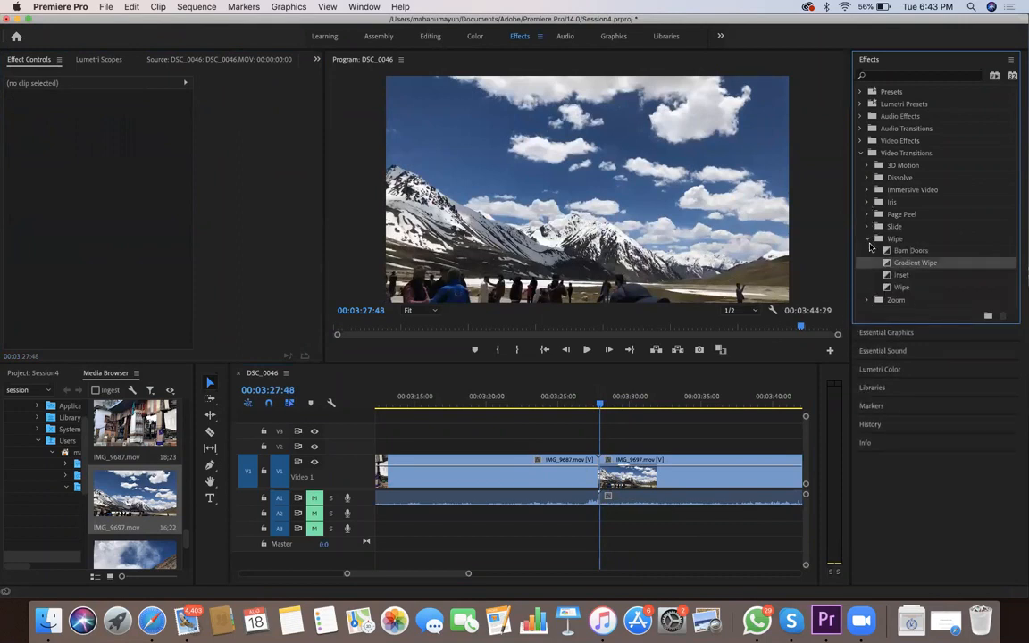
drag(904, 265, 630, 458)
mouse_move(519, 346)
mouse_down()
mouse_move(608, 347)
mouse_move(514, 346)
mouse_move(607, 345)
mouse_move(538, 346)
mouse_up()
key(Return)
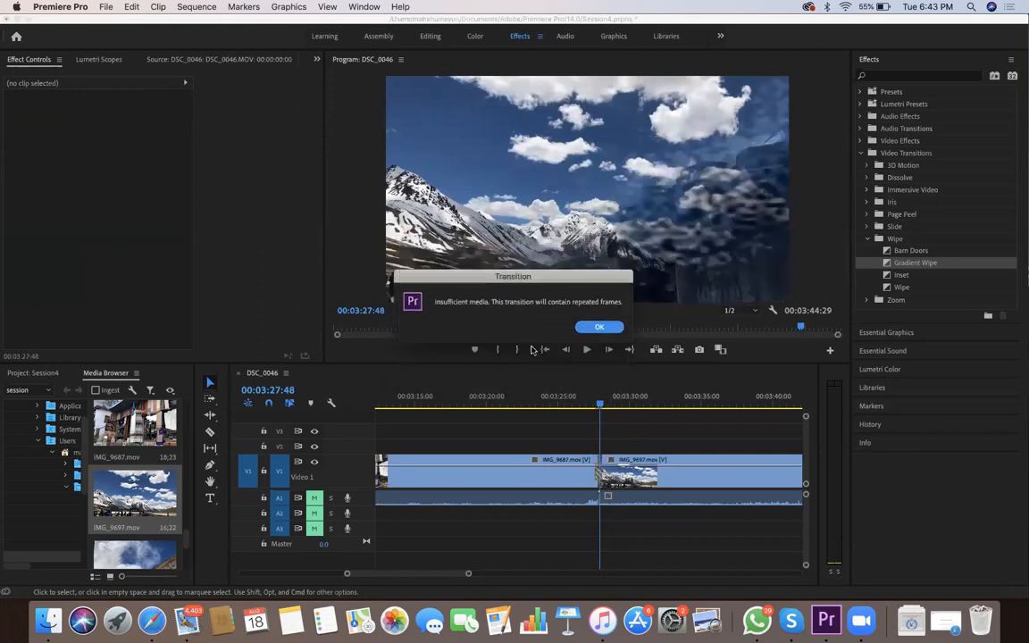
click(599, 327)
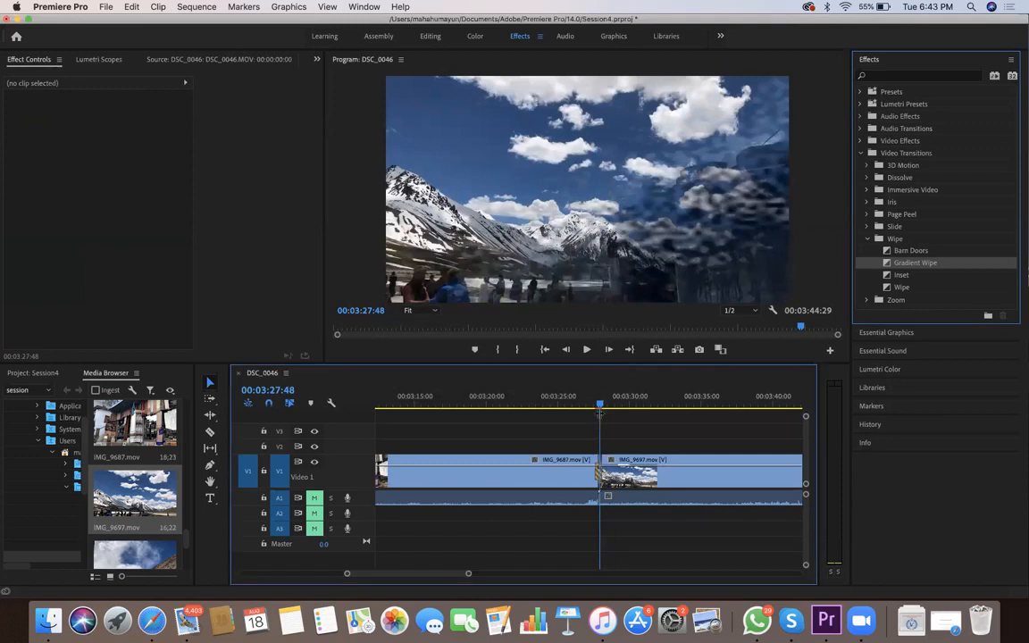
Scrub across the Gradient Wipe and check its duration setting without changing the value
click(591, 405)
drag(594, 405, 600, 411)
double_click(599, 474)
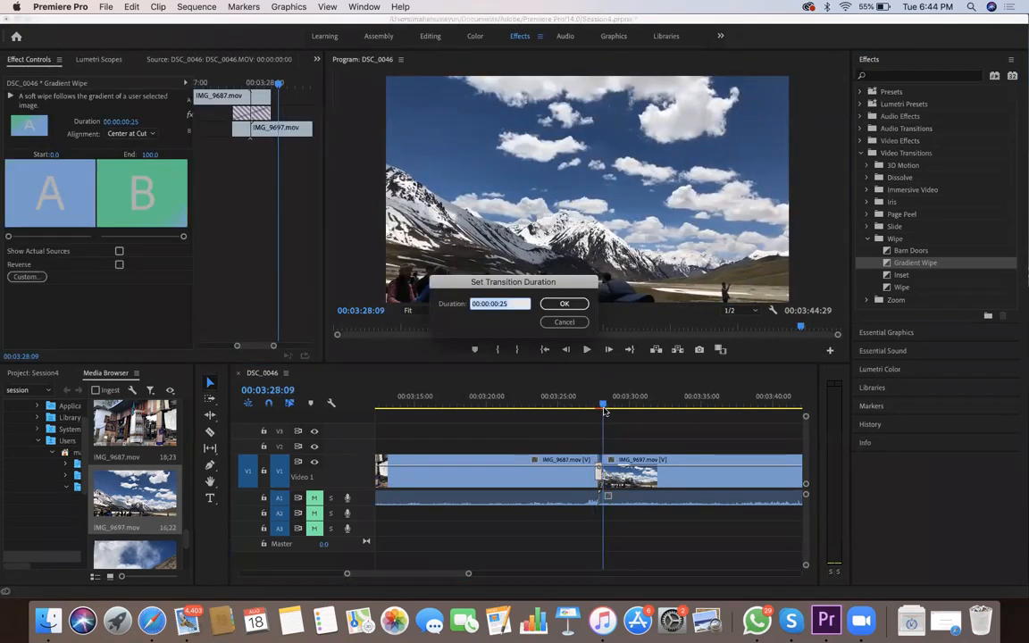
key(Return)
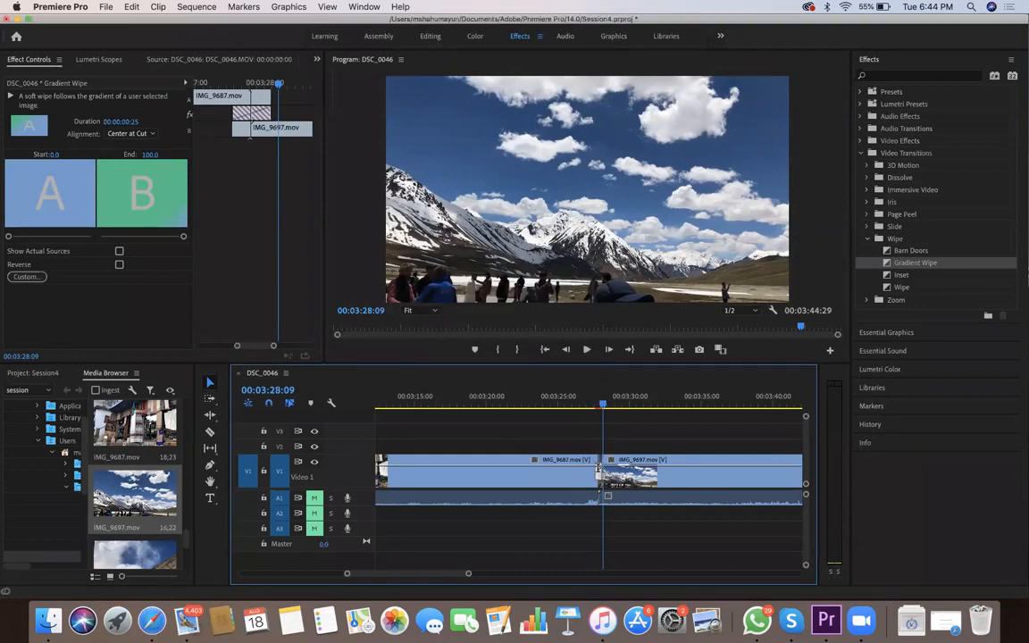
key(shift+7)
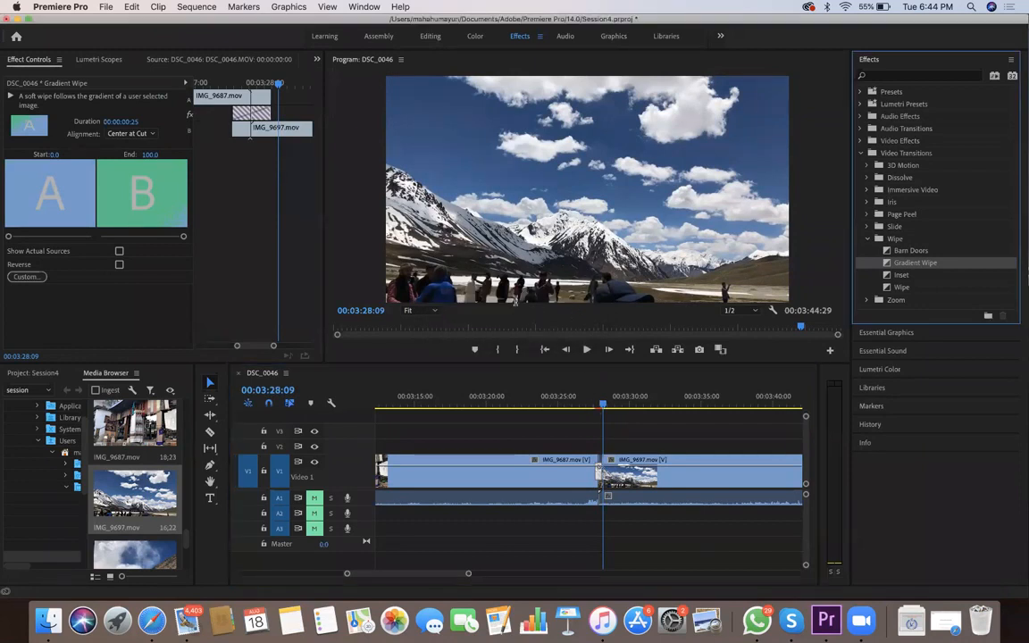
key(shift+3)
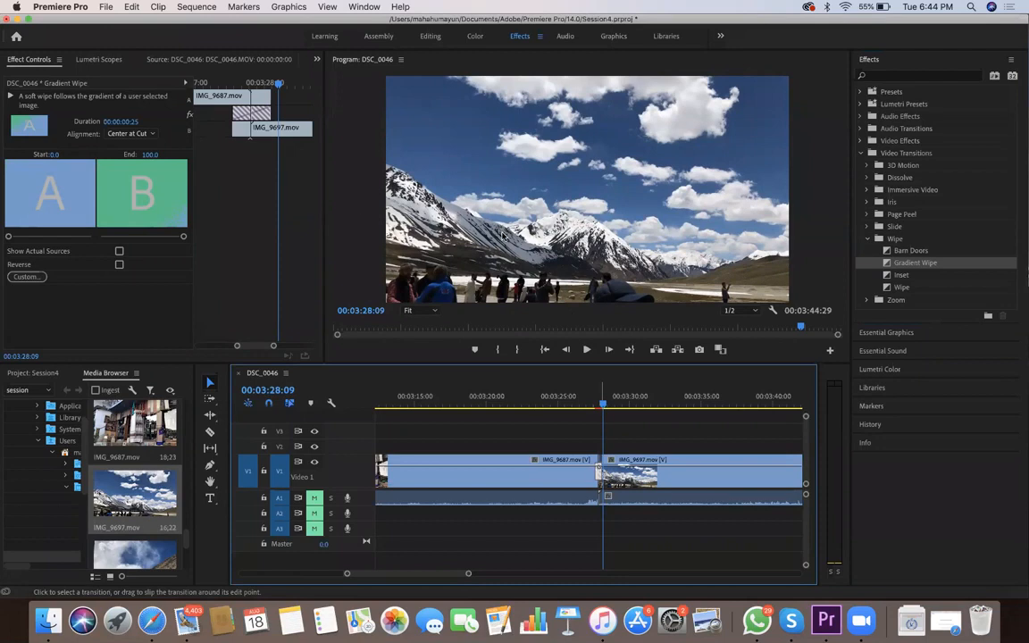
Replace the Gradient Wipe at the IMG_9687.mov and IMG_9697.mov cut with a new one at softness 98, accepting repeated frames
key(Delete)
drag(915, 263, 600, 473)
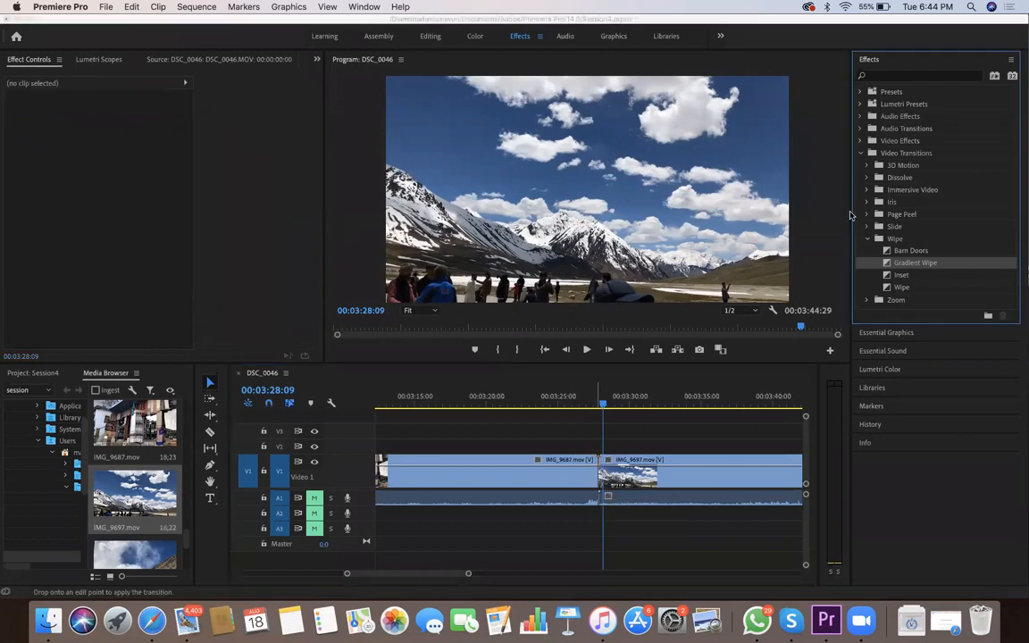
drag(520, 347, 587, 347)
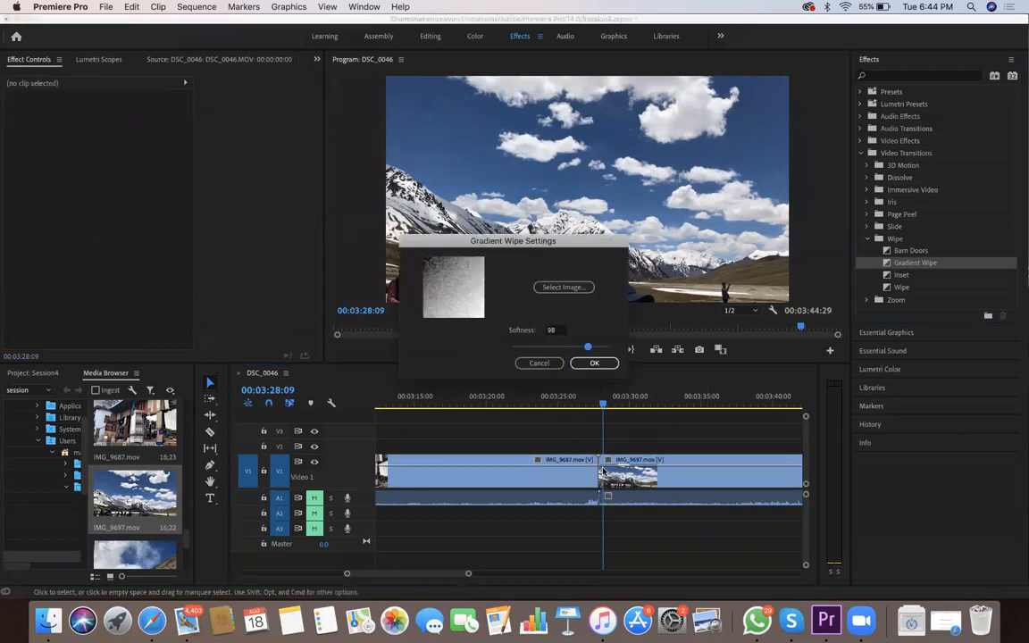
key(Return)
key(Return)
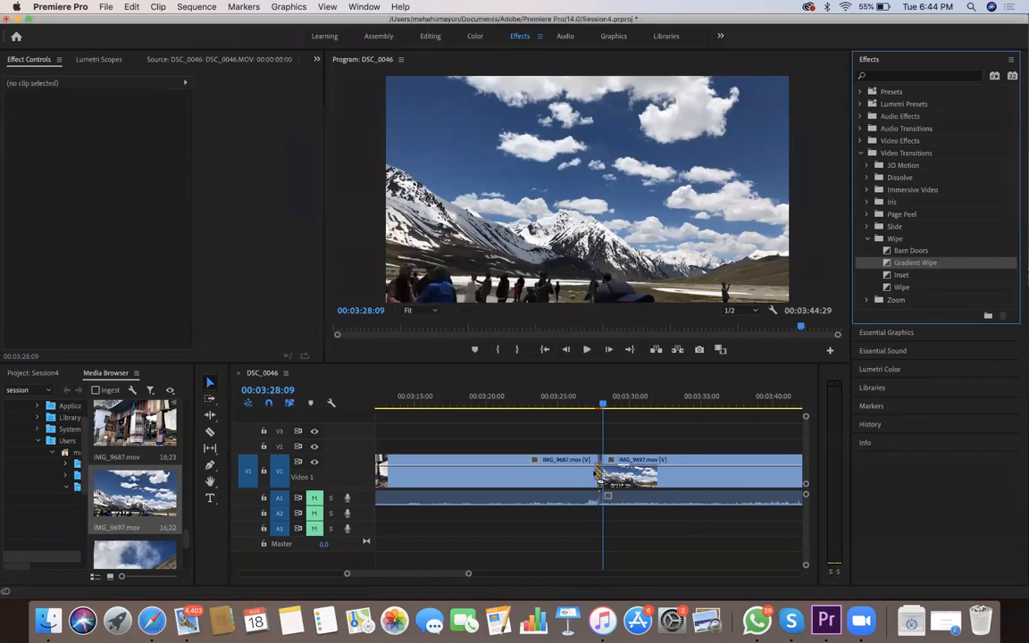
Delete the Gradient Wipe transition between IMG_9687.mov and IMG_9697.mov
drag(602, 404, 602, 403)
click(599, 471)
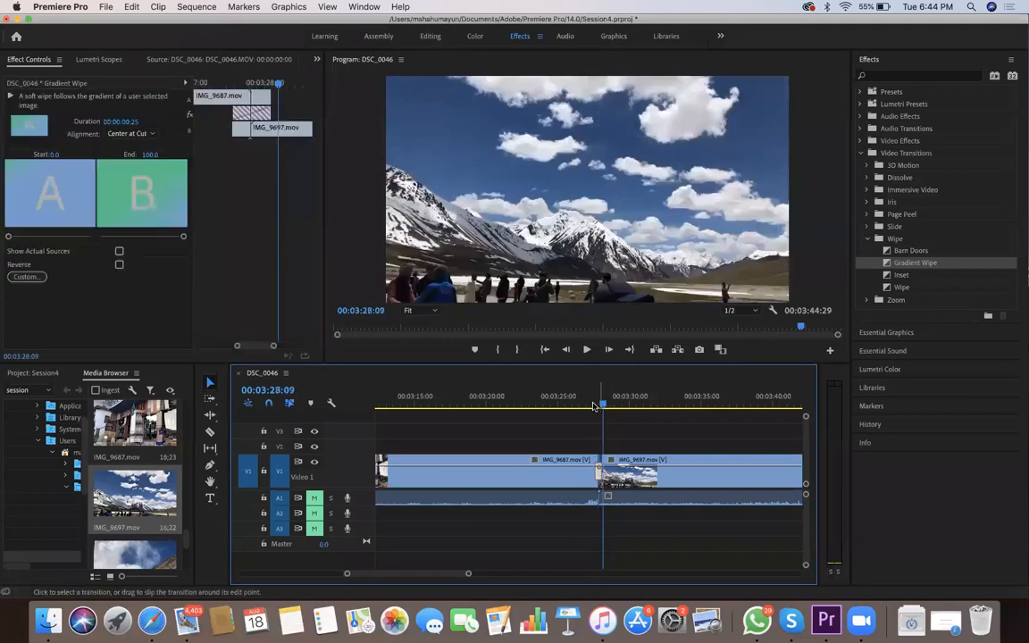
key(Delete)
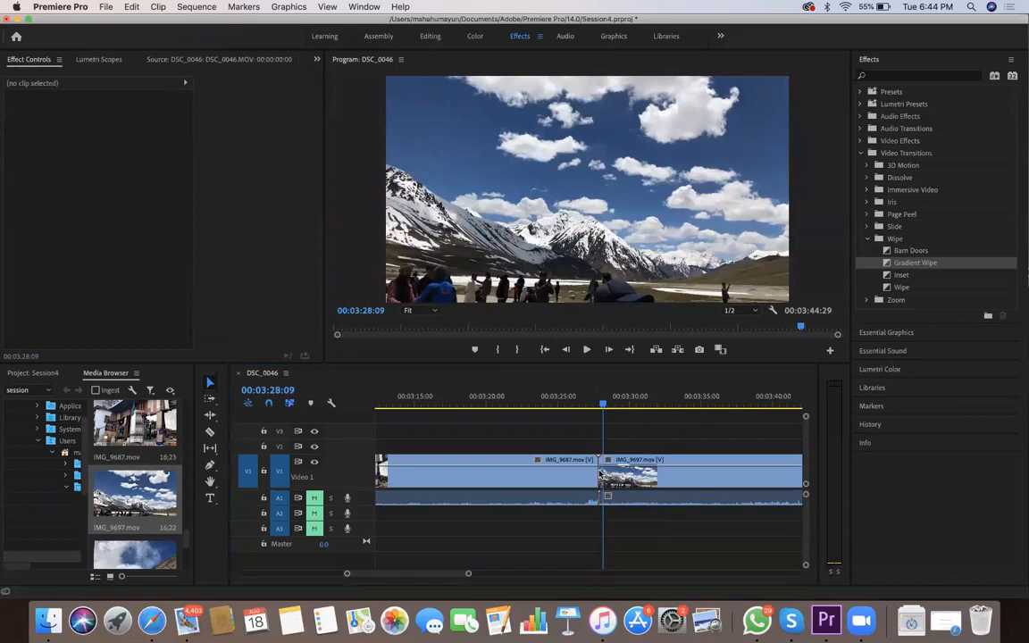
key(=)
key(=)
key(=)
key(=)
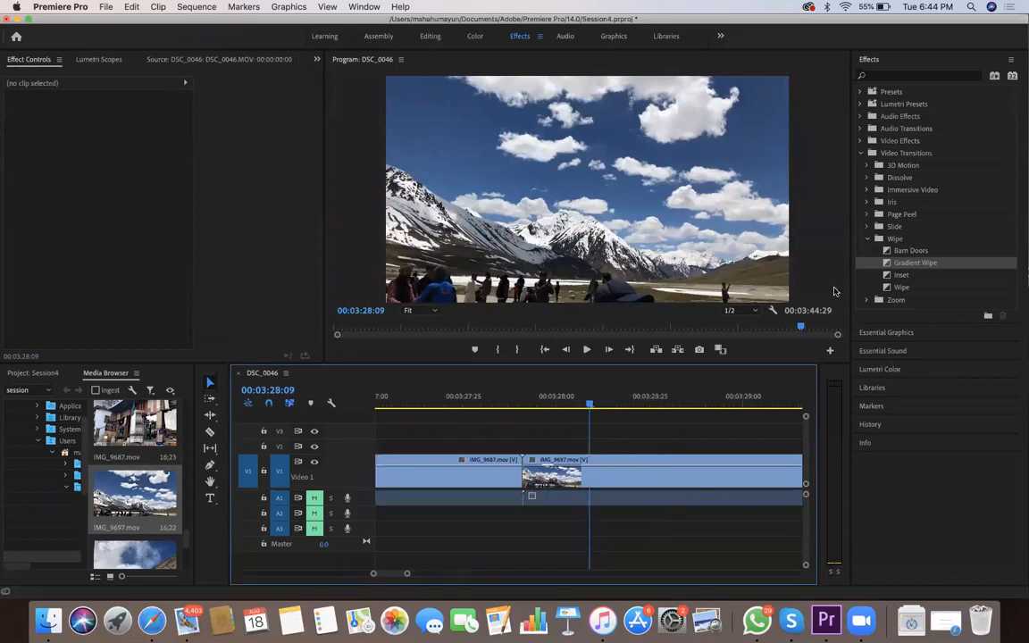
click(484, 404)
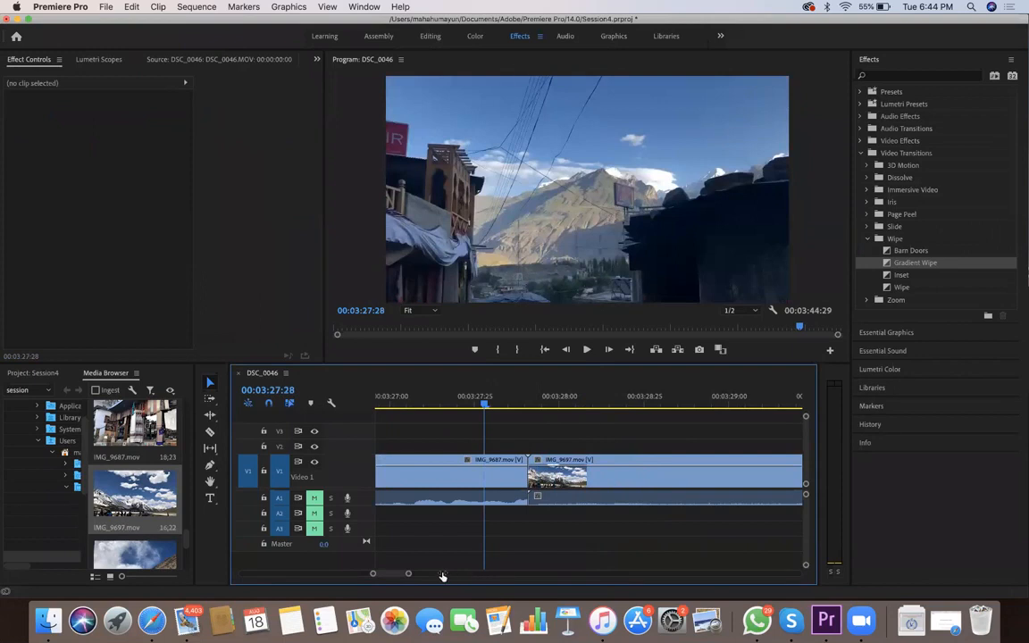
click(894, 227)
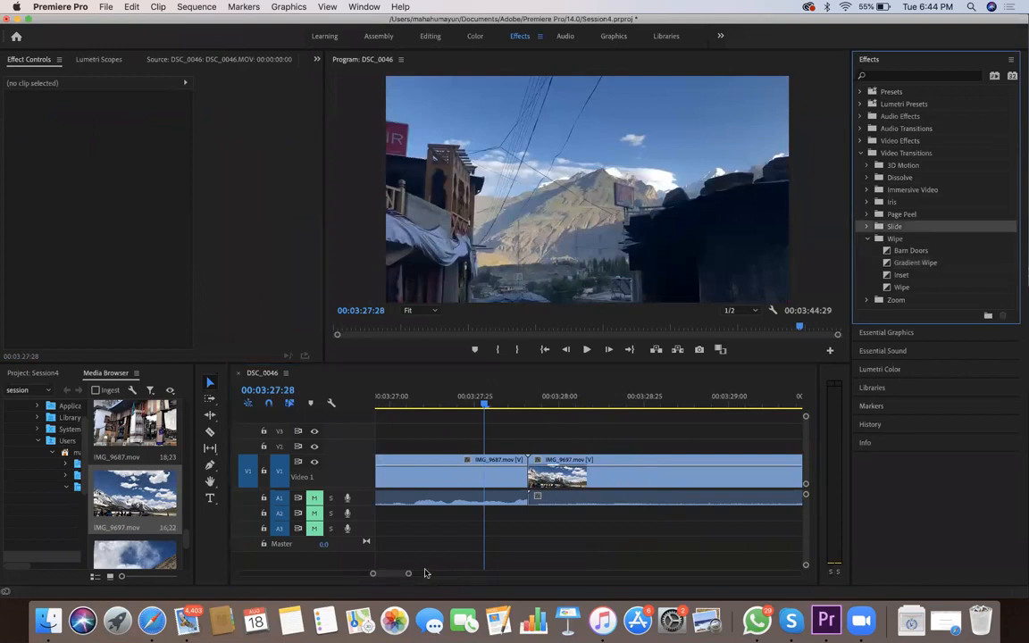
Switch to the Editing workspace and fit all clips of the DSC_0046 sequence into the timeline view
click(566, 36)
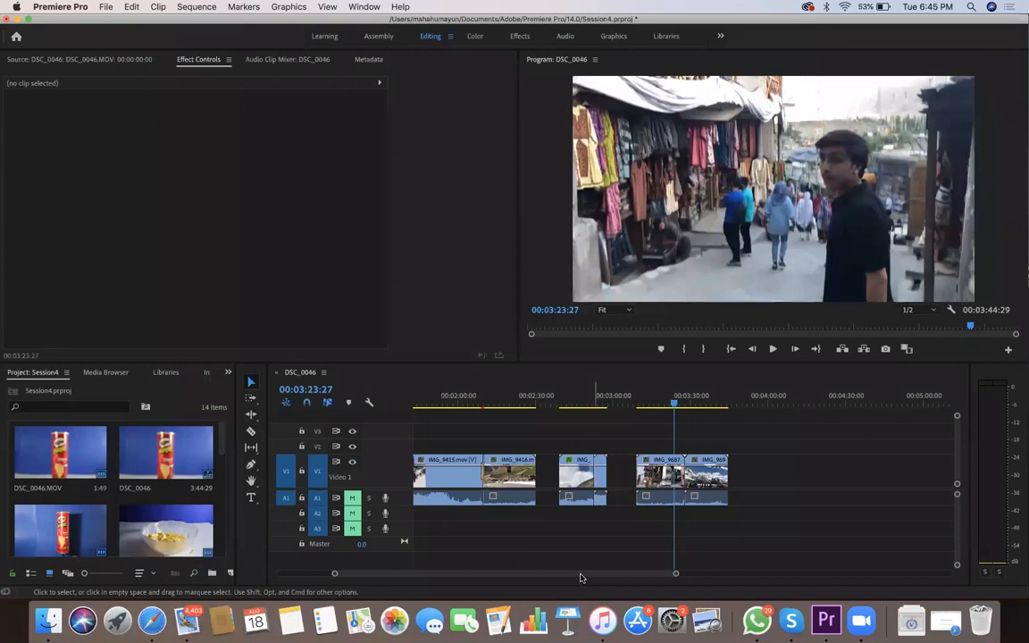
scroll(542, 578, left, 10)
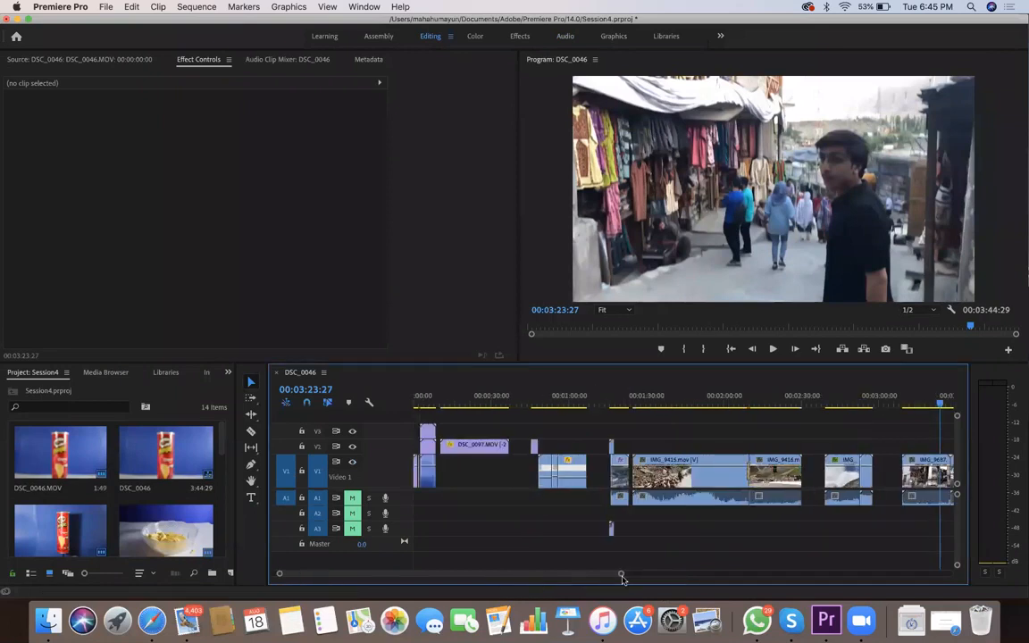
drag(608, 577, 676, 574)
scroll(664, 573, left, 3)
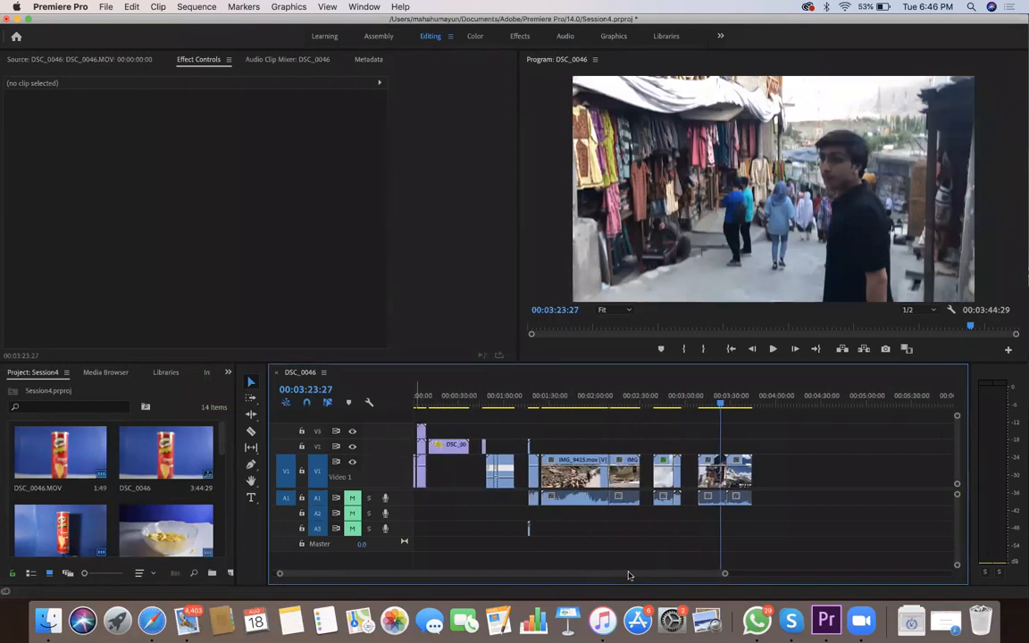
Play the Pringles clips from the start of the sequence to review the held frame and the split-screen
key(Home)
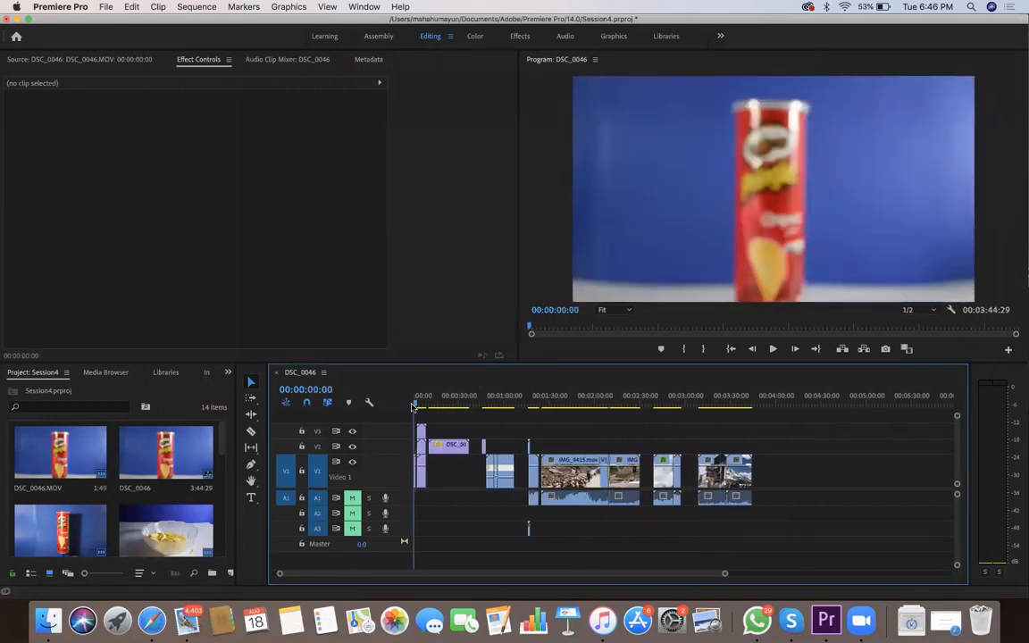
key(space)
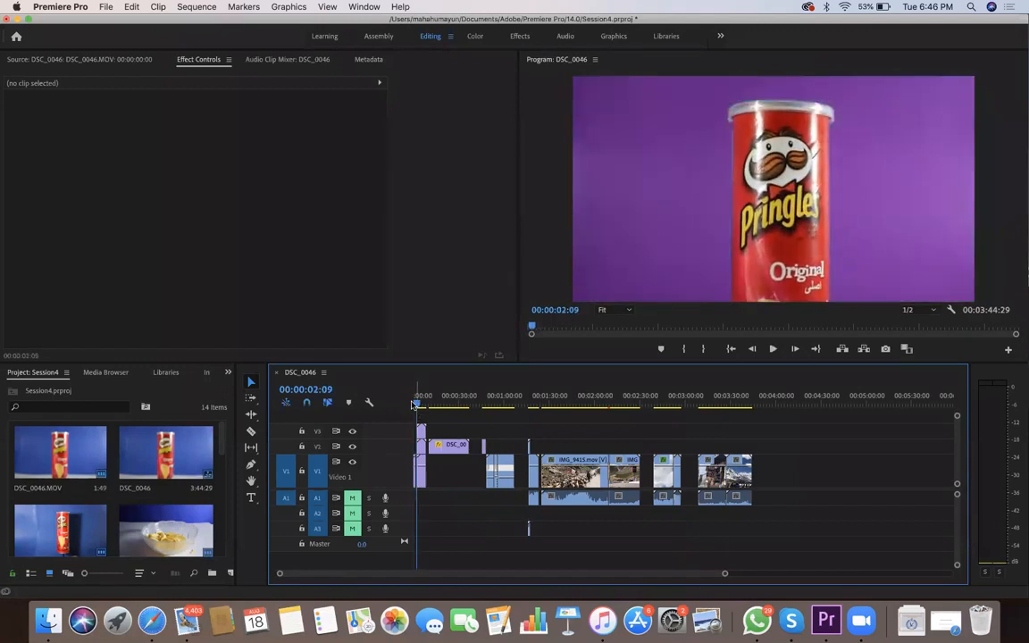
key(Home)
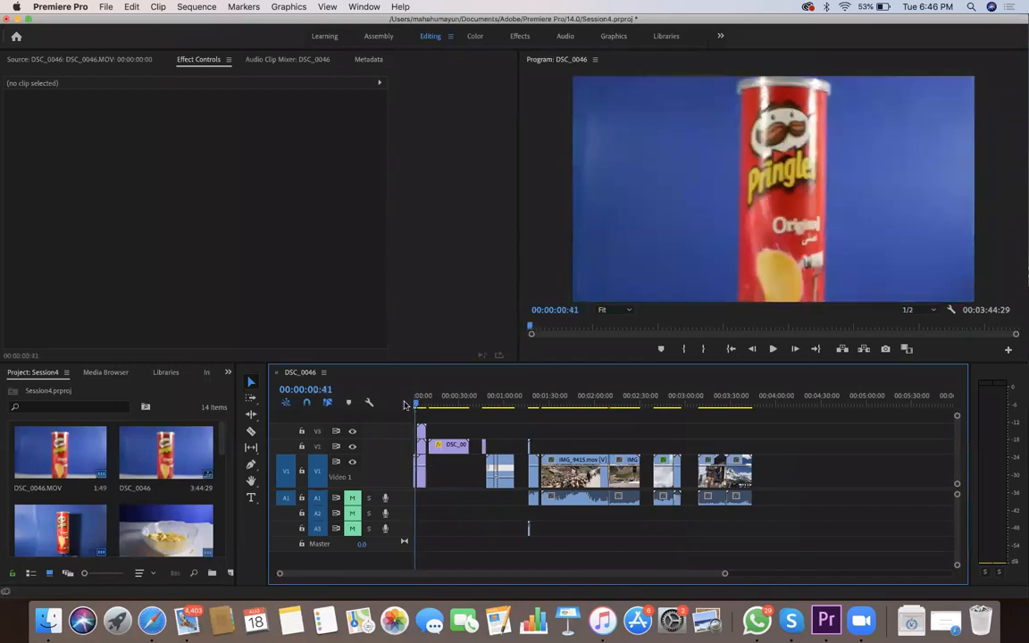
key(space)
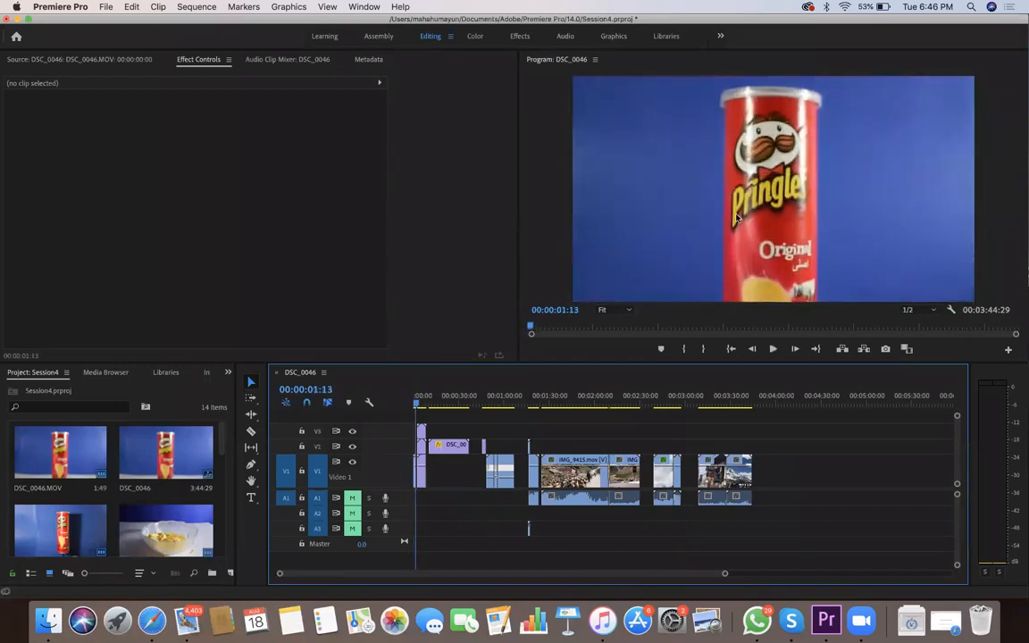
key(space)
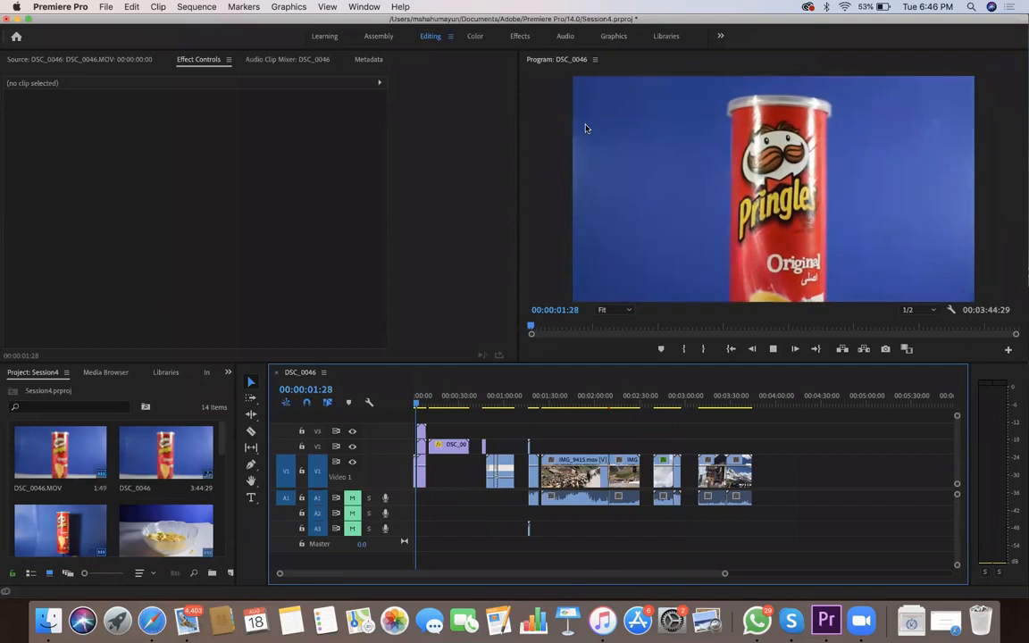
key(space)
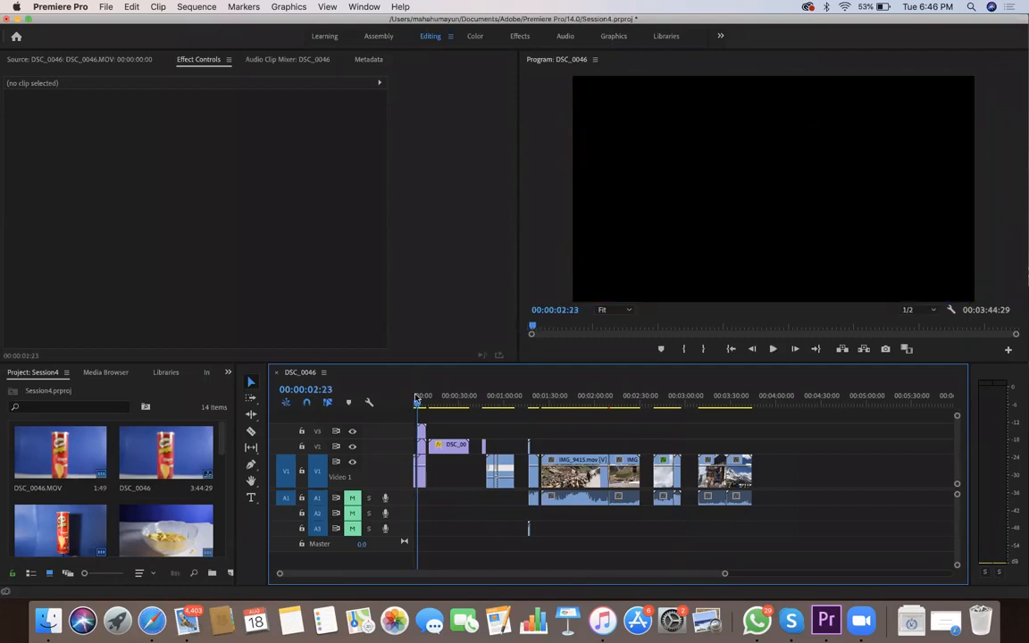
drag(418, 403, 418, 405)
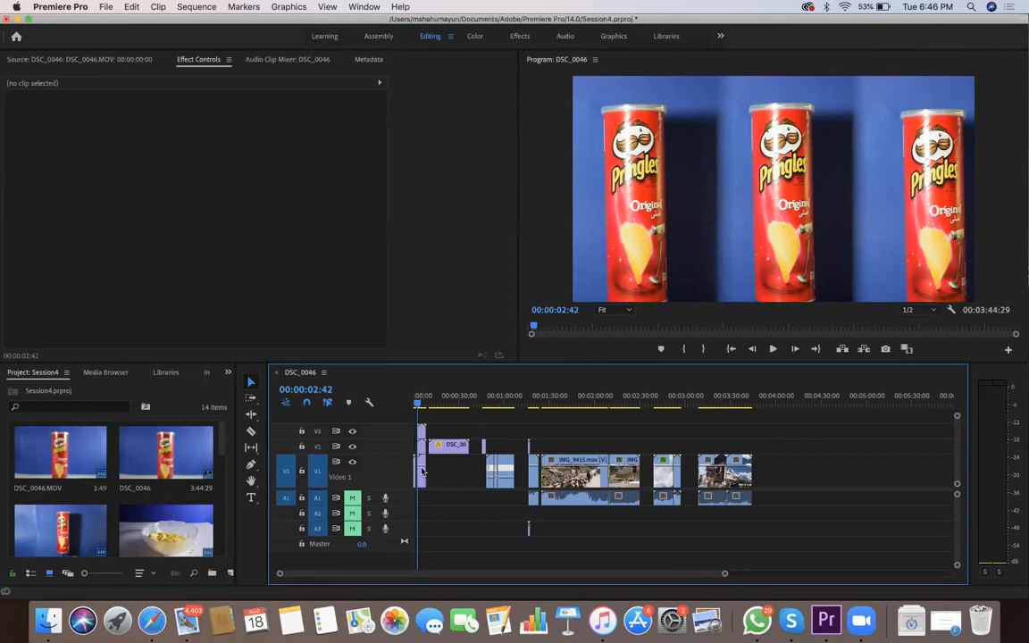
Play through the chips clip, the rotating DSC_0111.MOV clip and the following road footage up to IMG_9415.mov to review them
key(space)
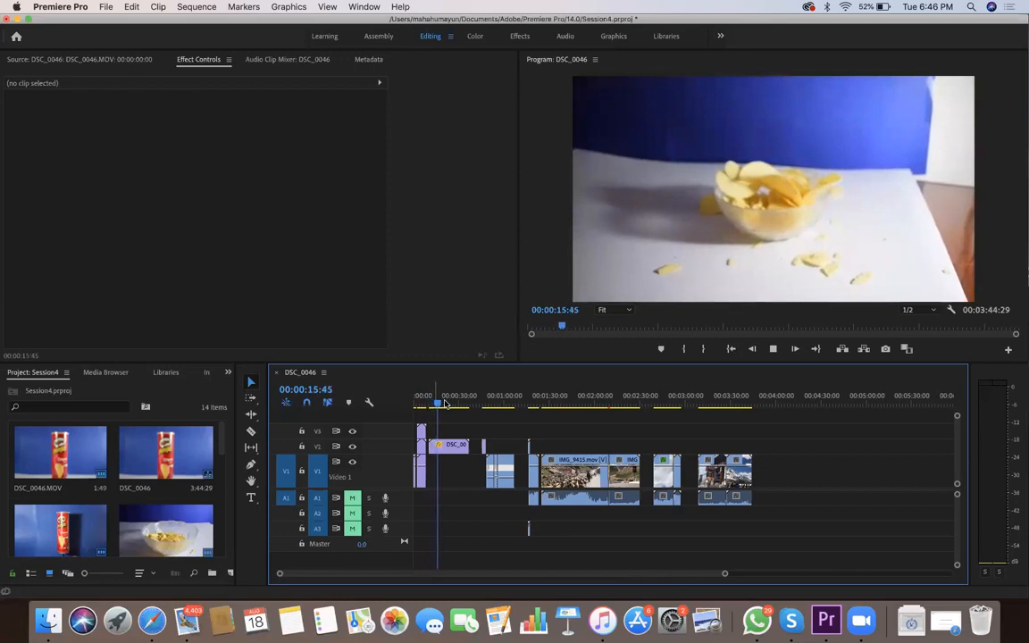
drag(448, 407, 479, 448)
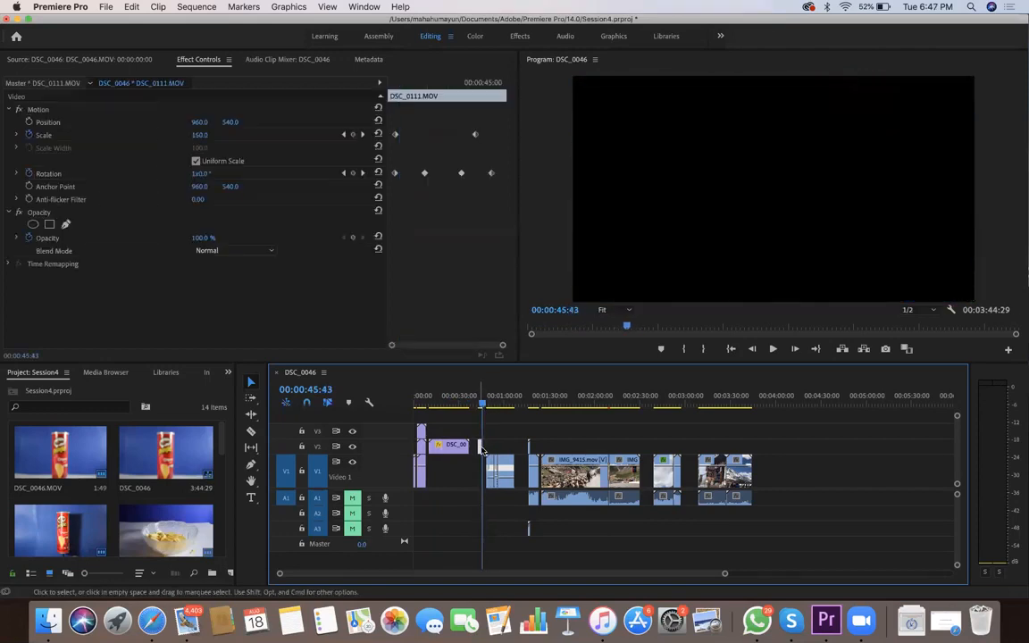
drag(482, 407, 487, 408)
key(space)
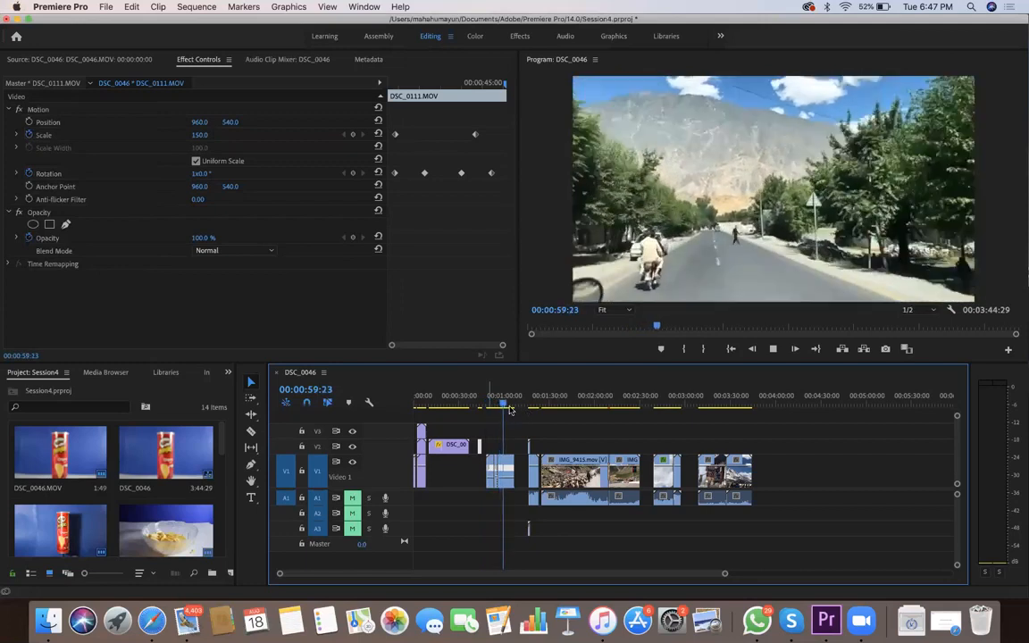
drag(504, 404, 528, 411)
key(space)
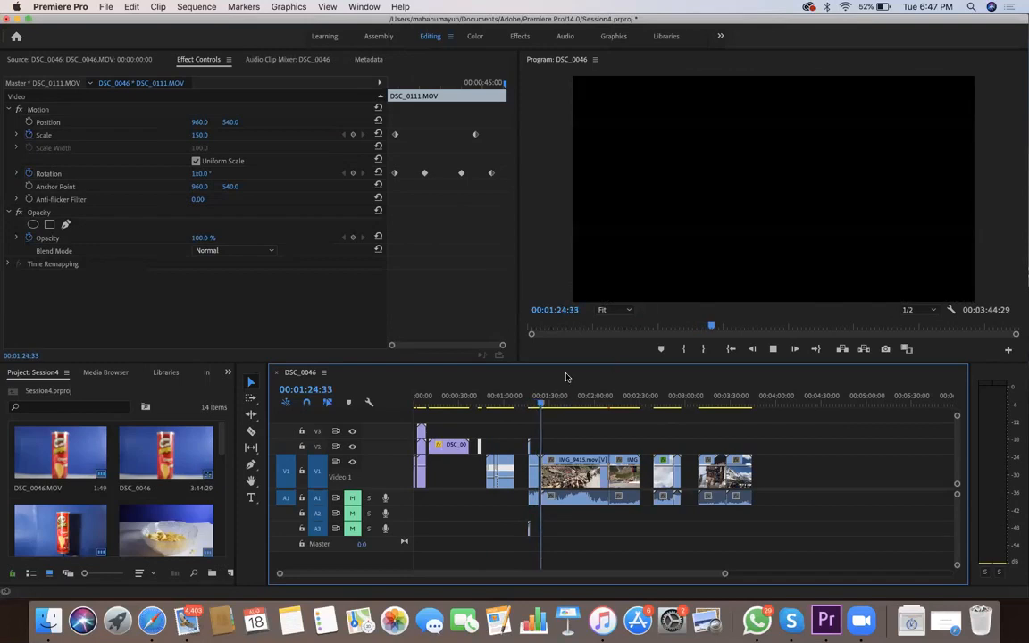
key(space)
Look through the source clips in the Session4 project bin
scroll(219, 480, down, 3)
drag(220, 479, 221, 423)
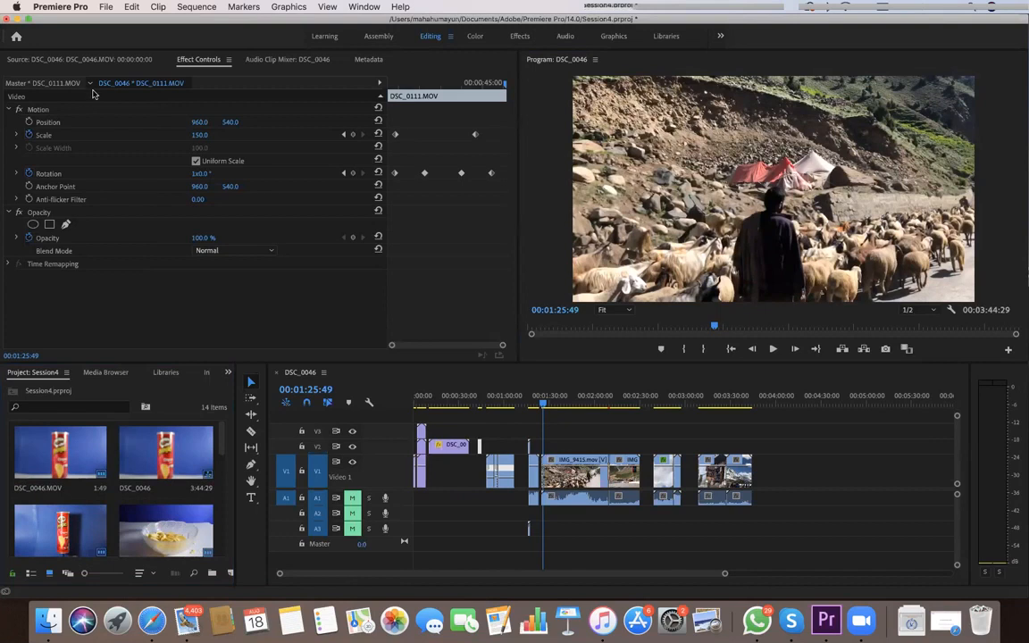
scroll(219, 492, down, 10)
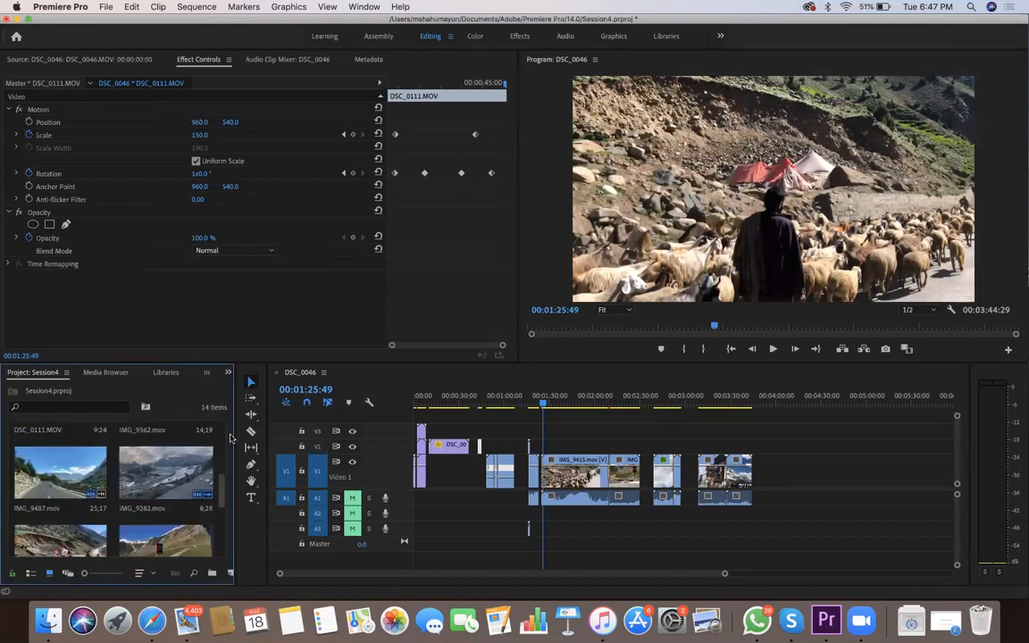
scroll(219, 492, down, 8)
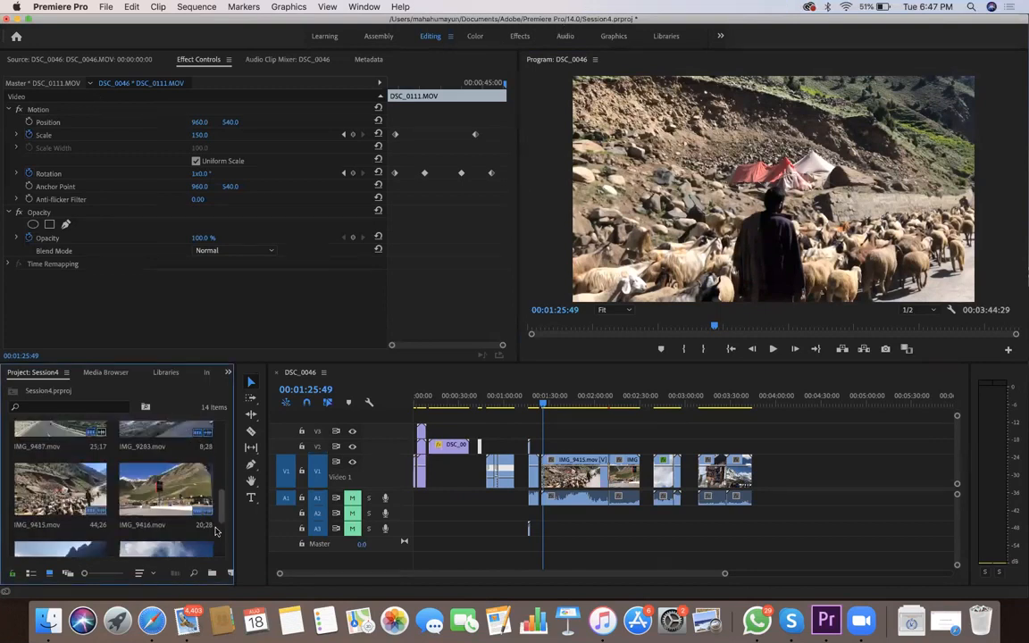
Add the road clip IMG_9487.mov to V1 after a gap at the sequence's end and park the playhead over it
click(63, 525)
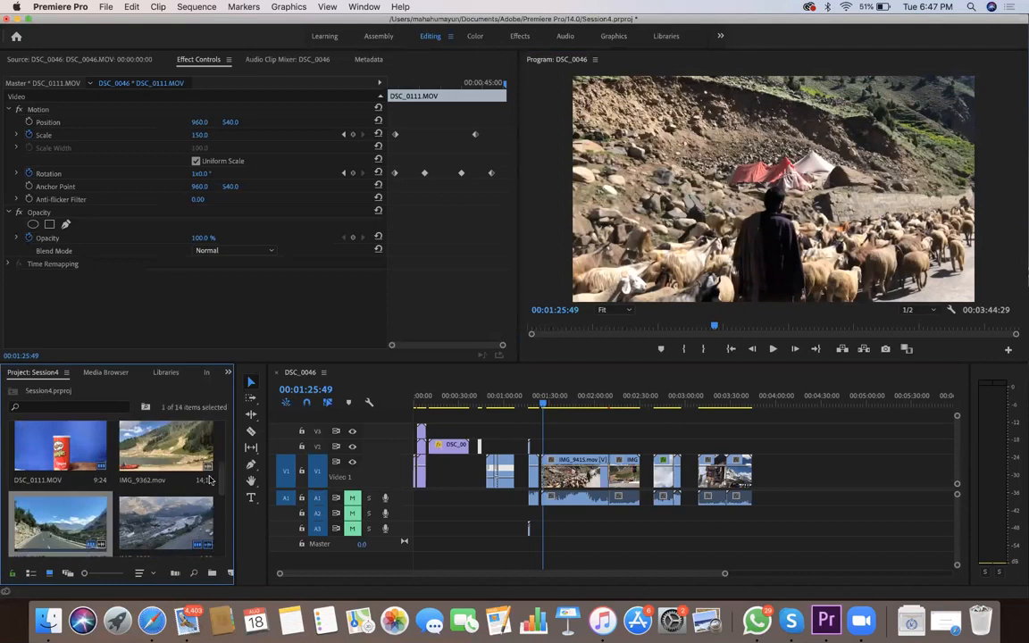
drag(79, 525, 640, 463)
mouse_move(788, 481)
mouse_down()
mouse_move(783, 473)
mouse_move(805, 473)
mouse_up()
mouse_move(807, 403)
mouse_down()
mouse_move(813, 421)
mouse_move(816, 408)
mouse_up()
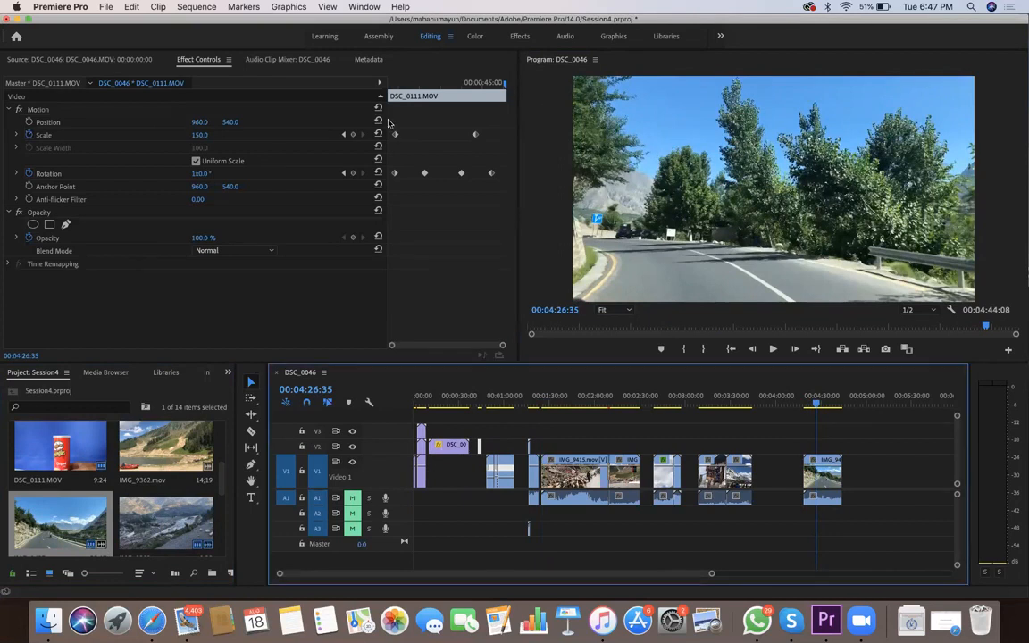
Find the Echo video effect in the Effects workspace, apply it to the IMG_9487.mov clip and preview another frame within the clip
click(520, 37)
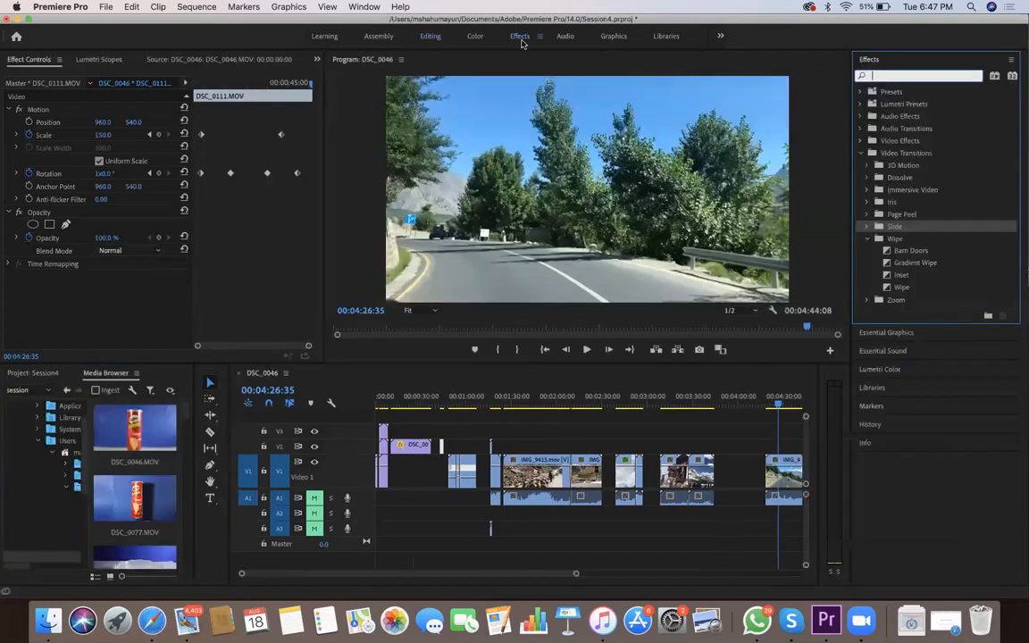
text(e)
click(875, 78)
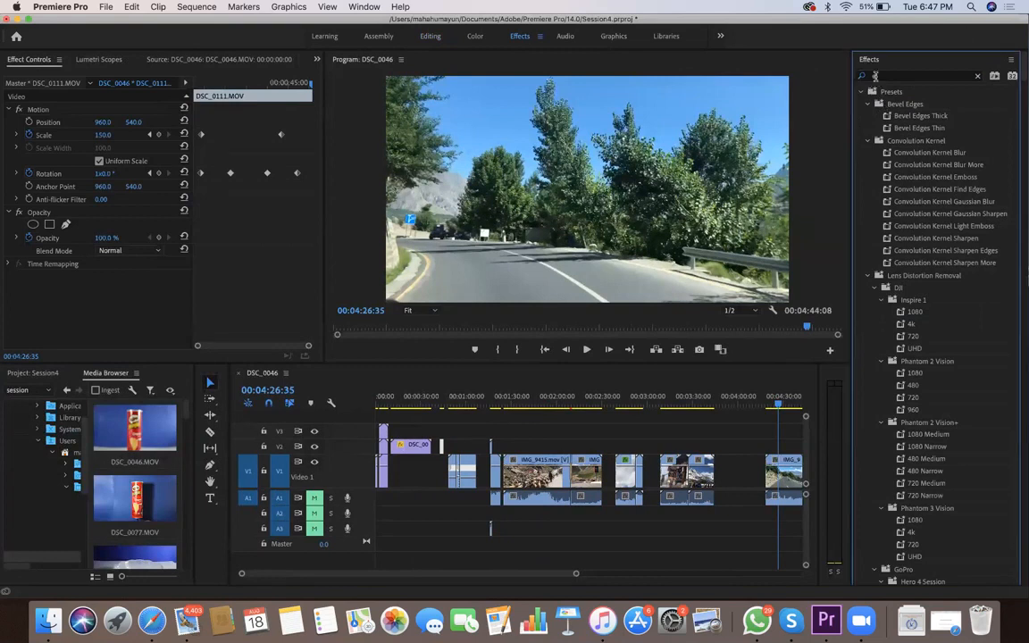
text(cho)
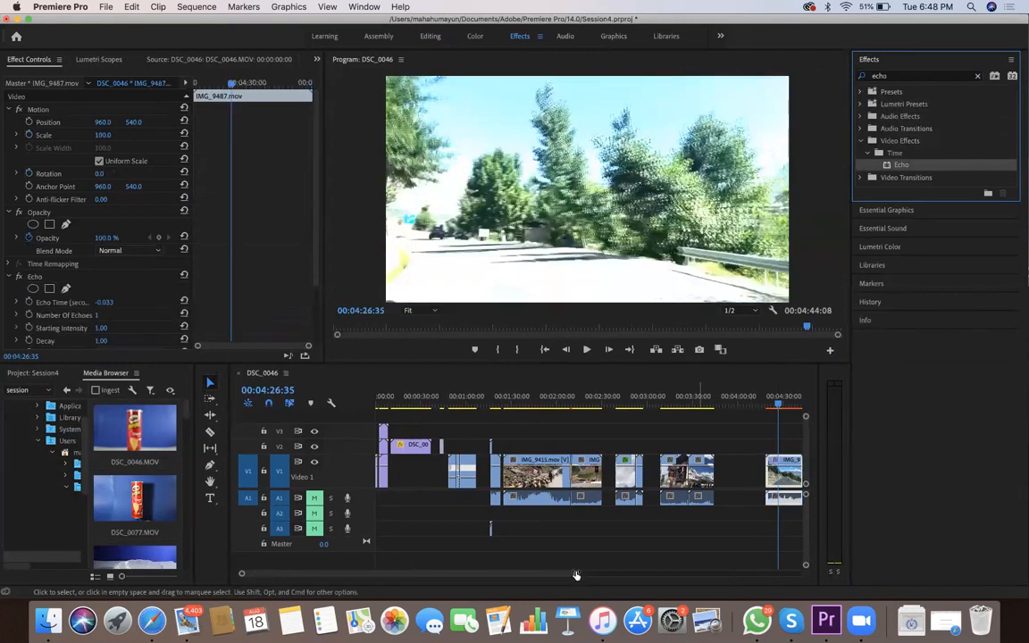
scroll(735, 422, down, 3)
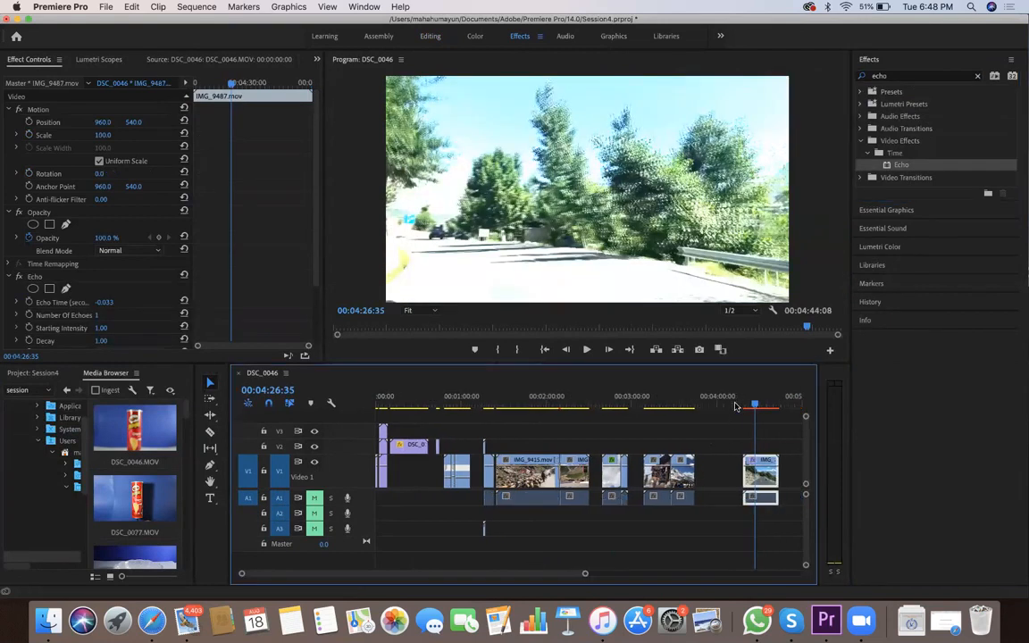
click(218, 84)
drag(220, 150, 243, 134)
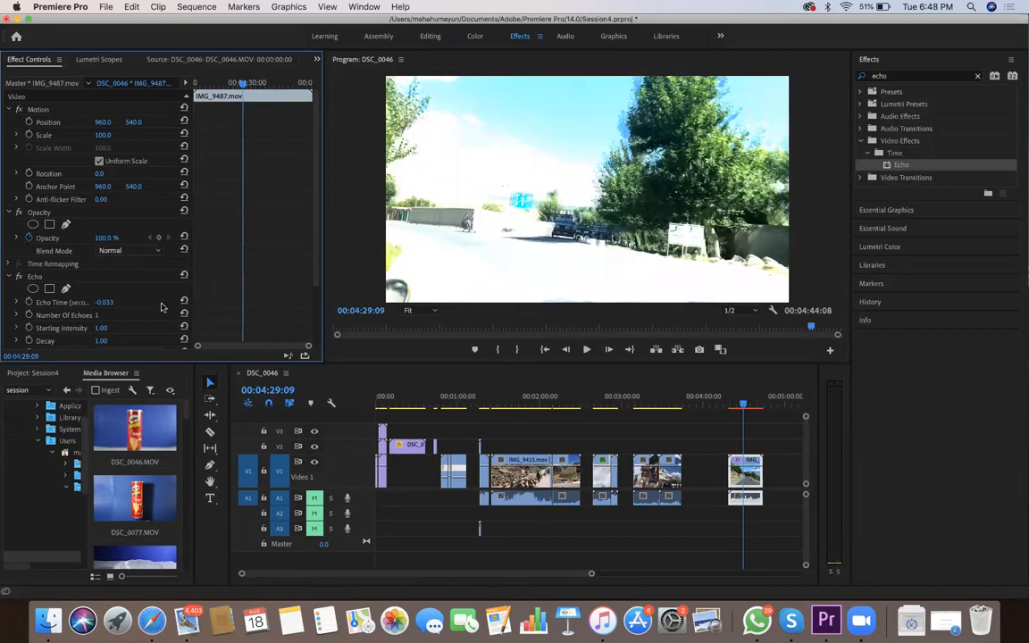
Set the Echo effect's Starting Intensity to 0.30 and Number Of Echoes to 3
click(102, 328)
scroll(89, 321, down, 1)
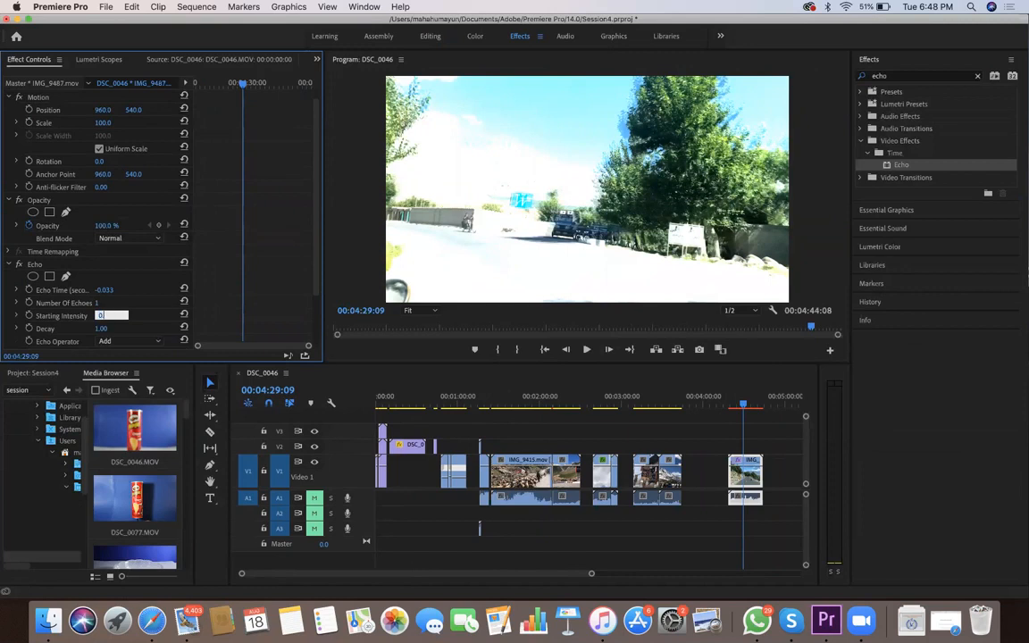
key(Return)
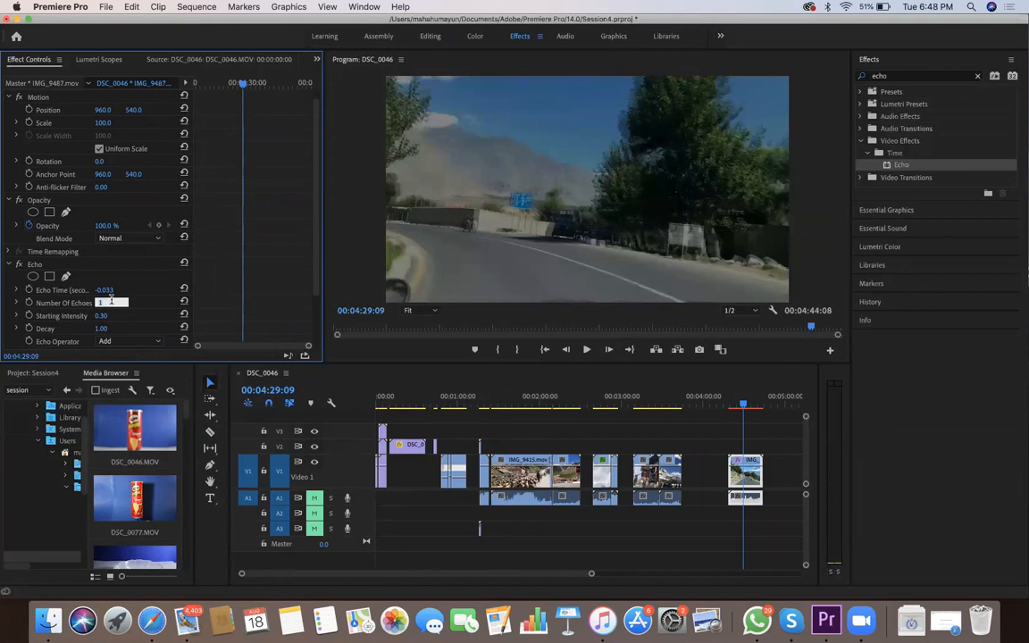
click(107, 303)
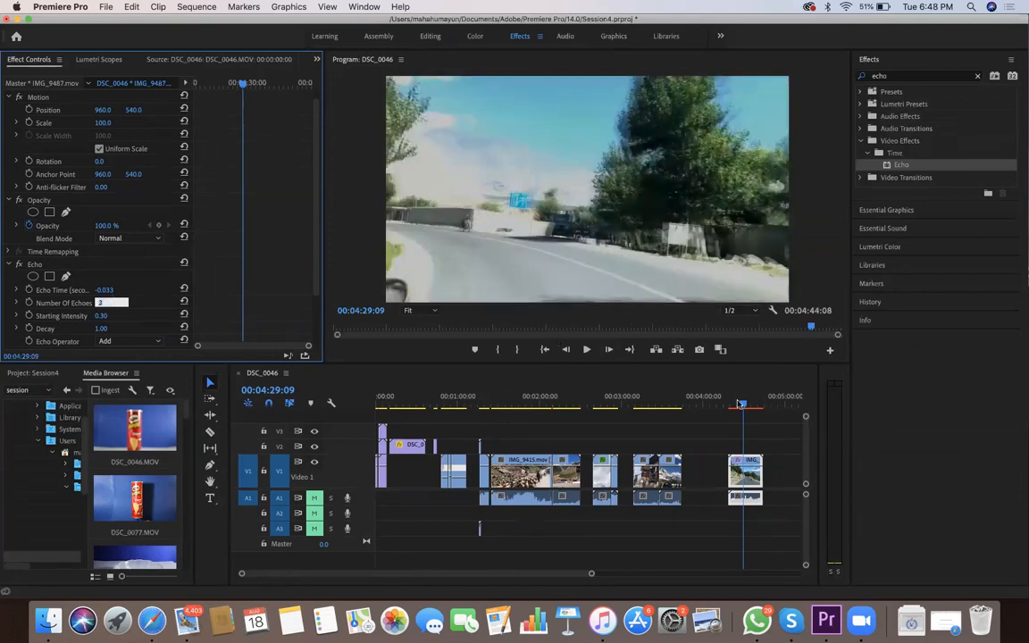
Play the IMG_9487.mov clip from near its start to review the Echo effect
click(737, 406)
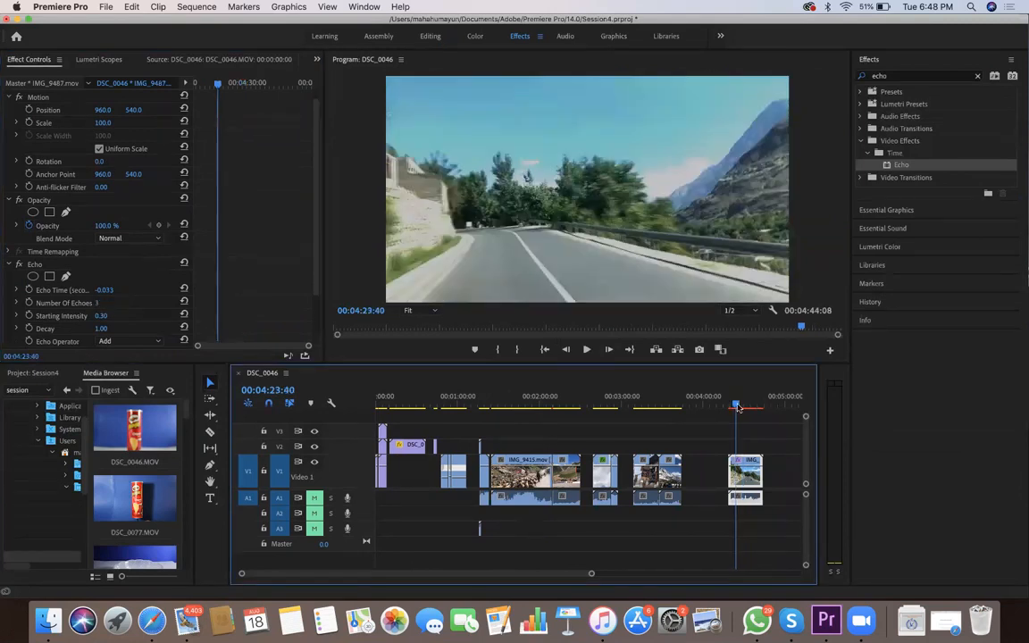
key(space)
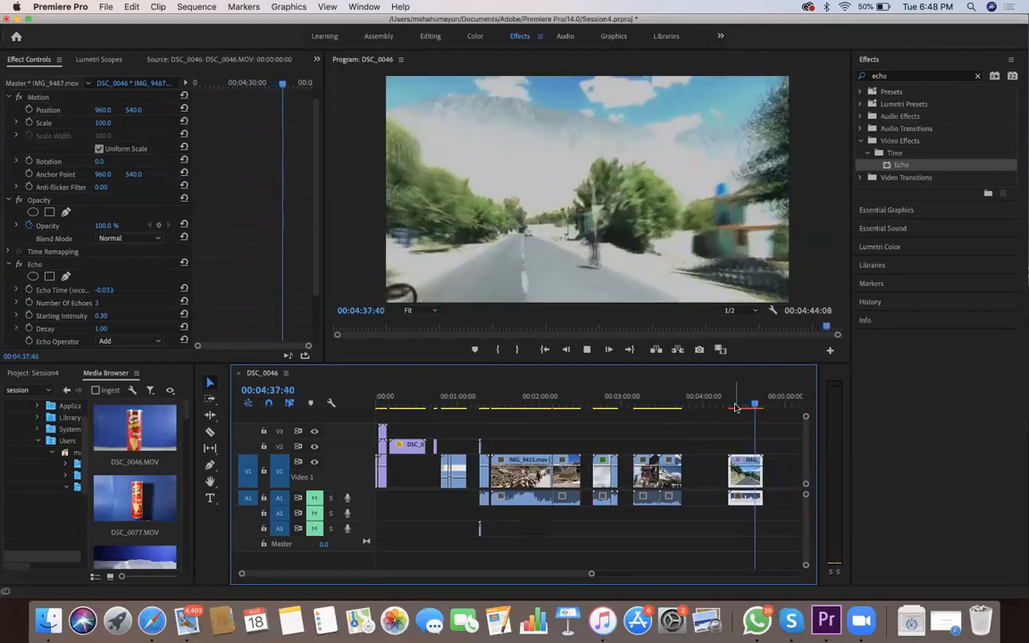
key(space)
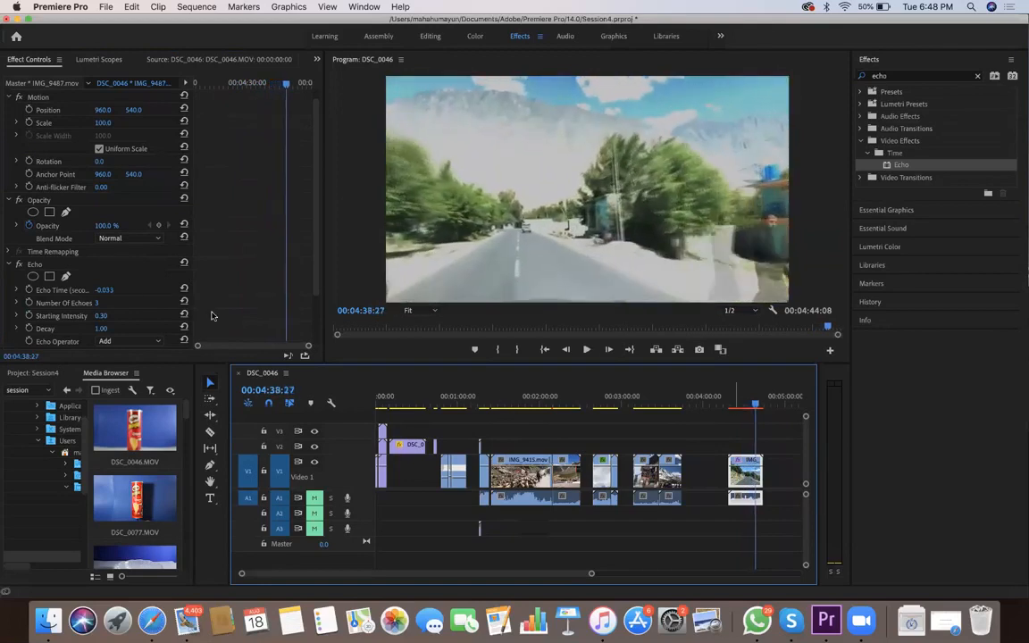
Set the Echo Time to -1.033 seconds and play the road clip to check the stronger ghosting
click(86, 291)
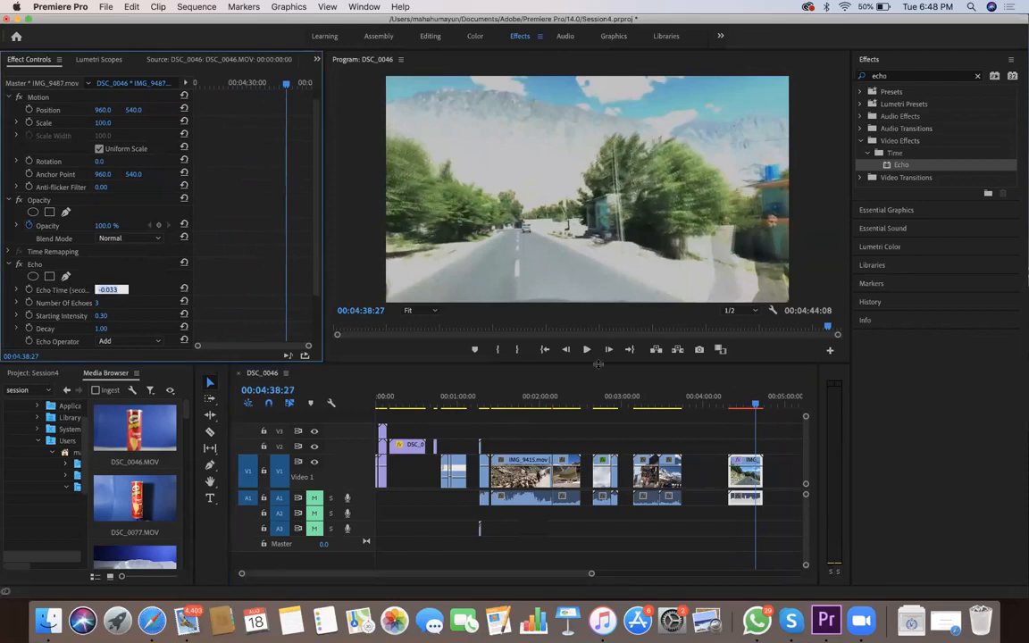
key(Down)
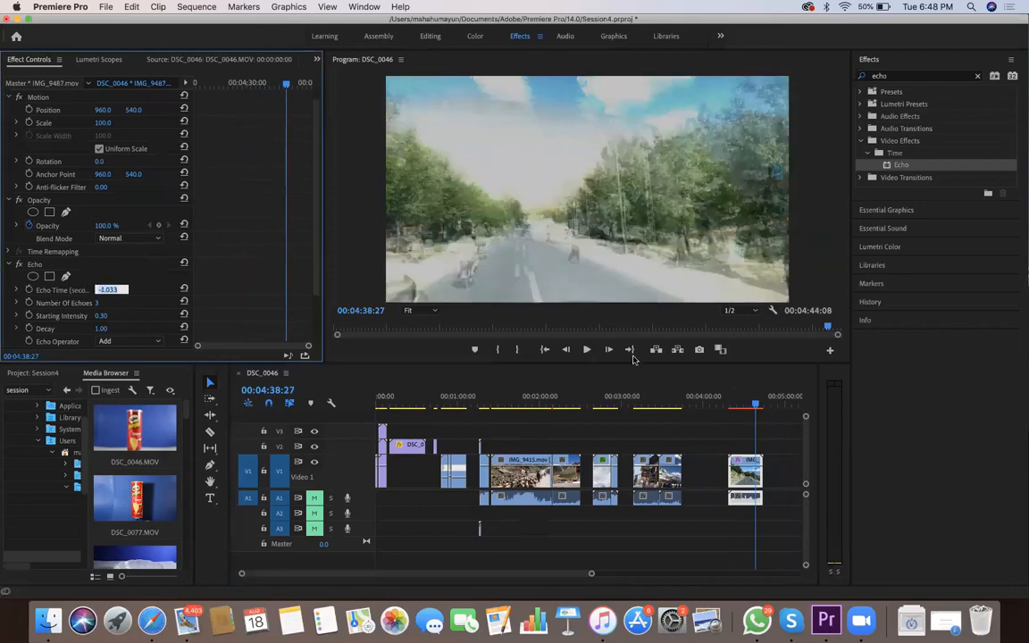
click(733, 408)
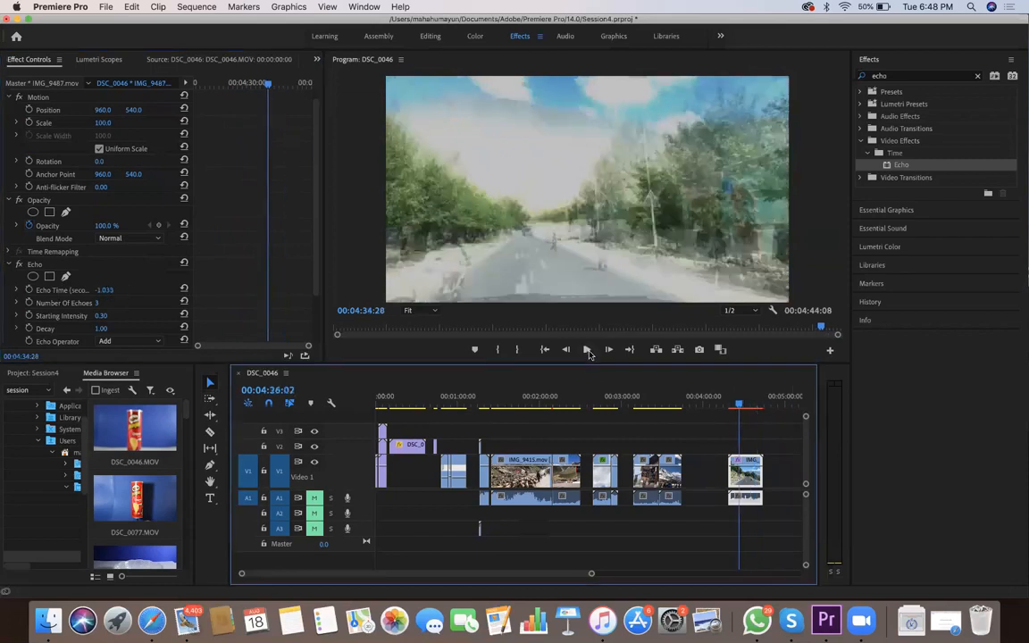
key(space)
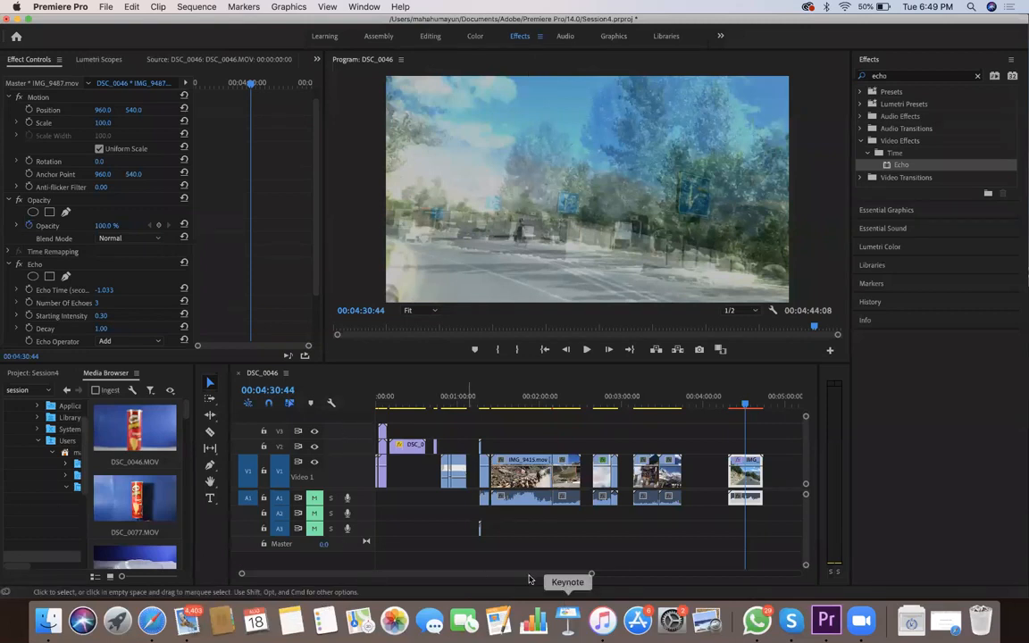
Move the IMG_9487.mov clip earlier on V1 so it butts against the end of the preceding clip
click(751, 521)
drag(748, 483, 699, 481)
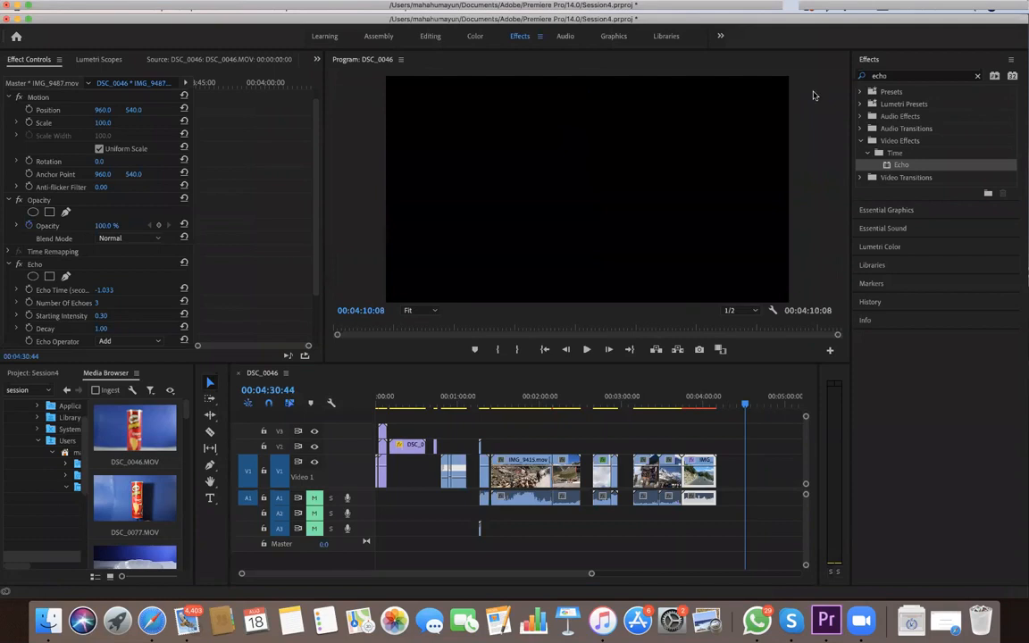
Clear the effects search and expand the Video Effects category
click(977, 75)
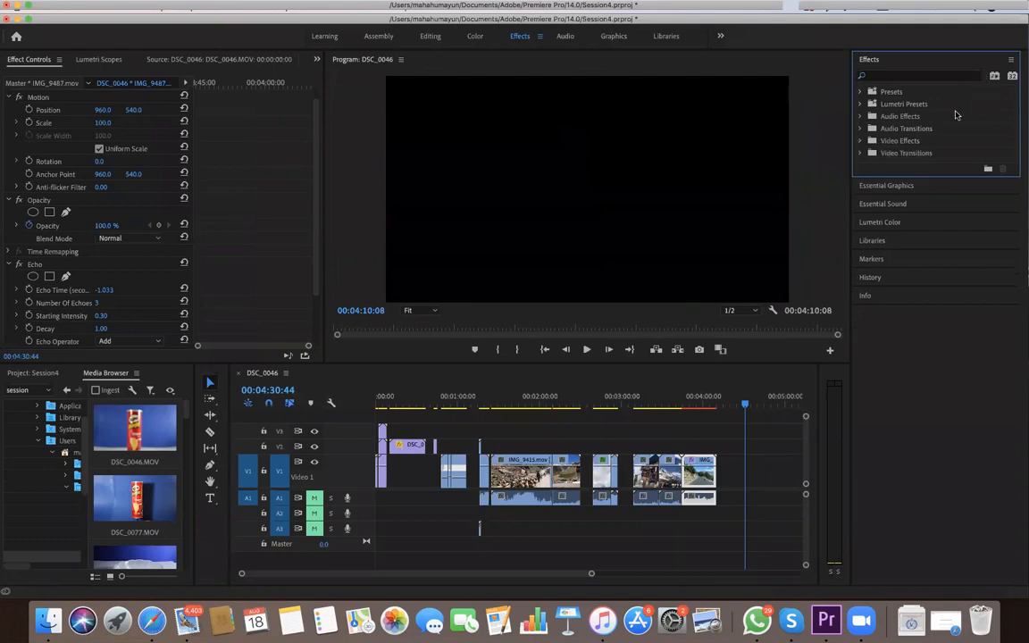
click(860, 141)
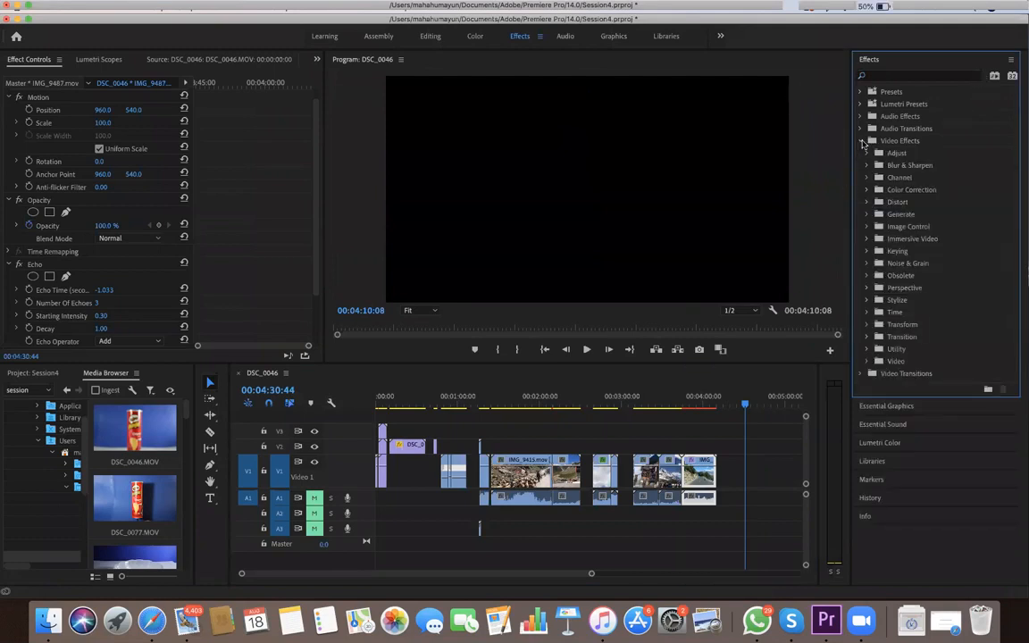